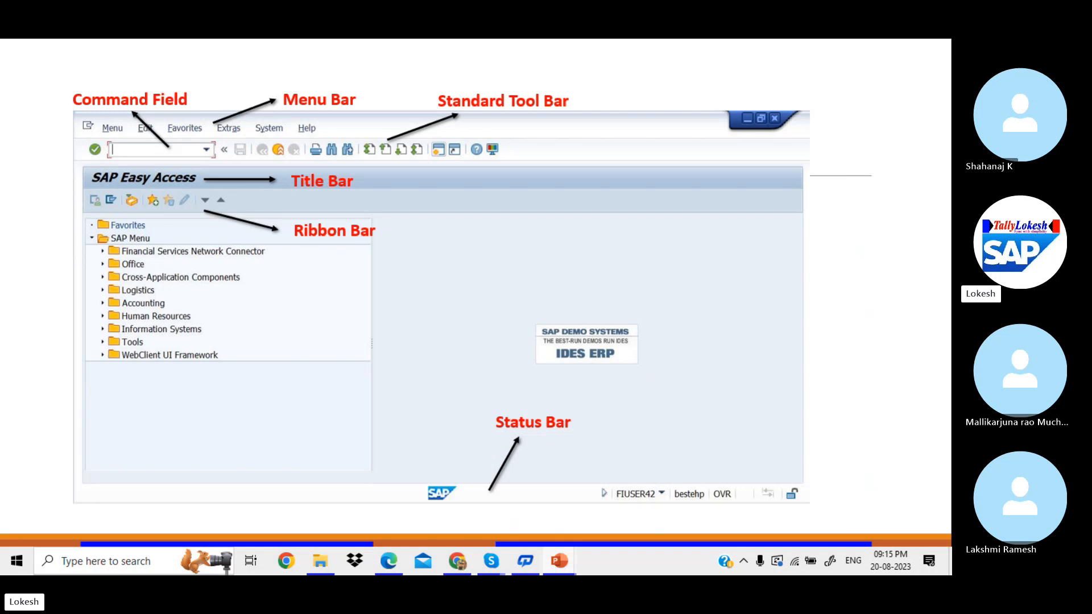
Step: Leave the PowerPoint slide show after stepping back to the SAP Easy Access slide
key("Right")
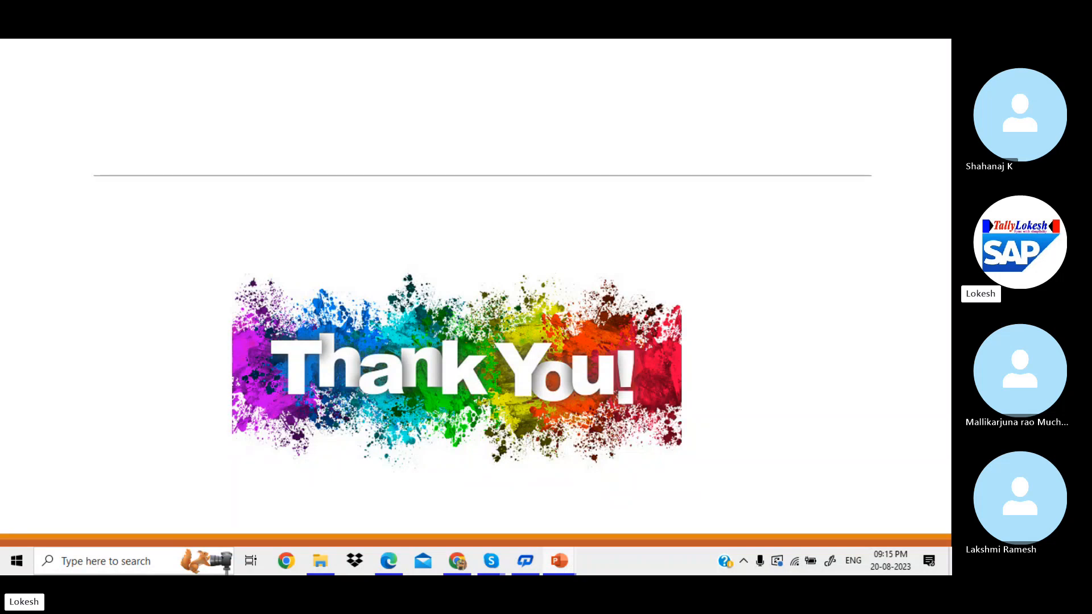
key("Left")
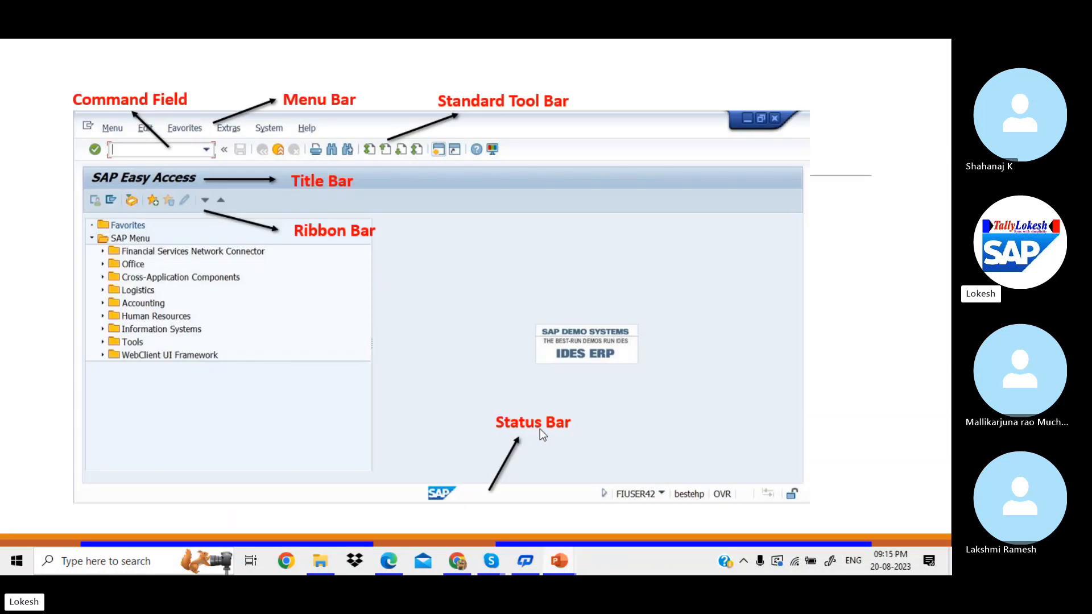
key("Escape")
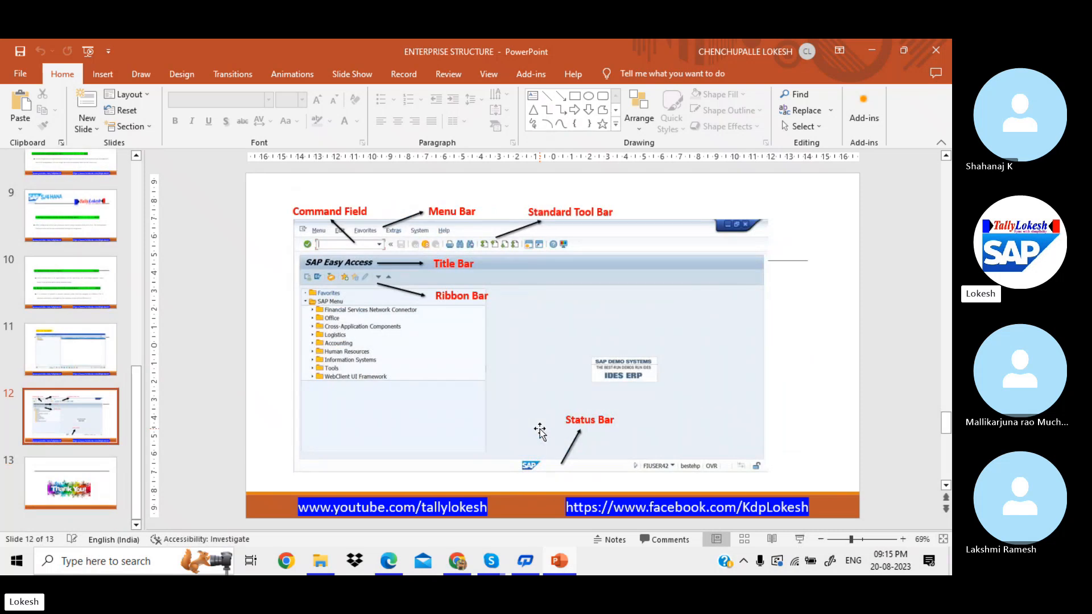
Step: Open the With Holding Tax workbook from the SAP NEW NOTES folder
scroll(540, 432, "up", 2)
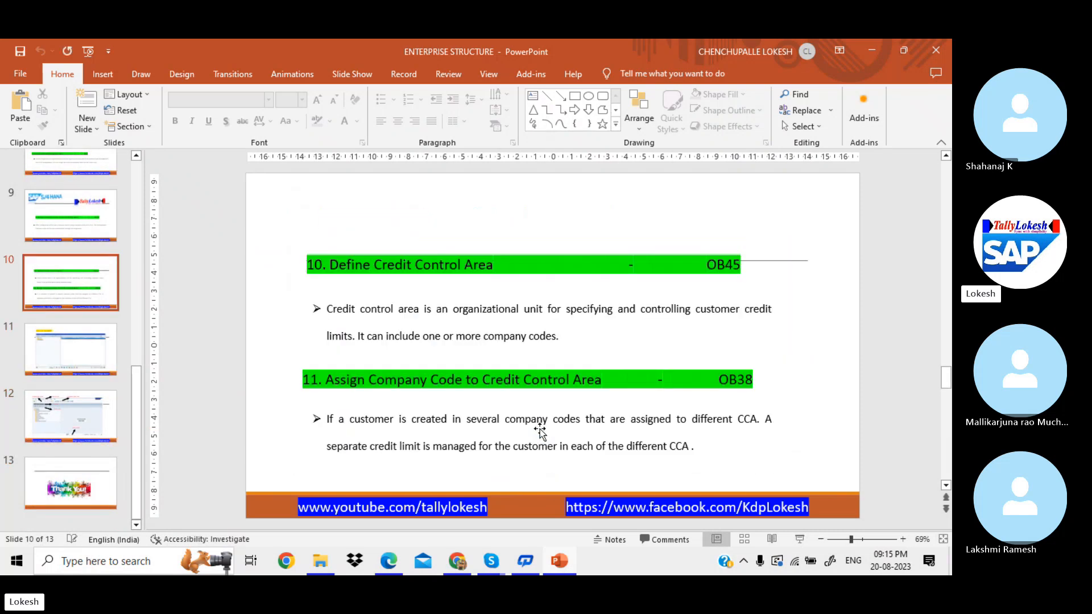
scroll(540, 431, "up", 4)
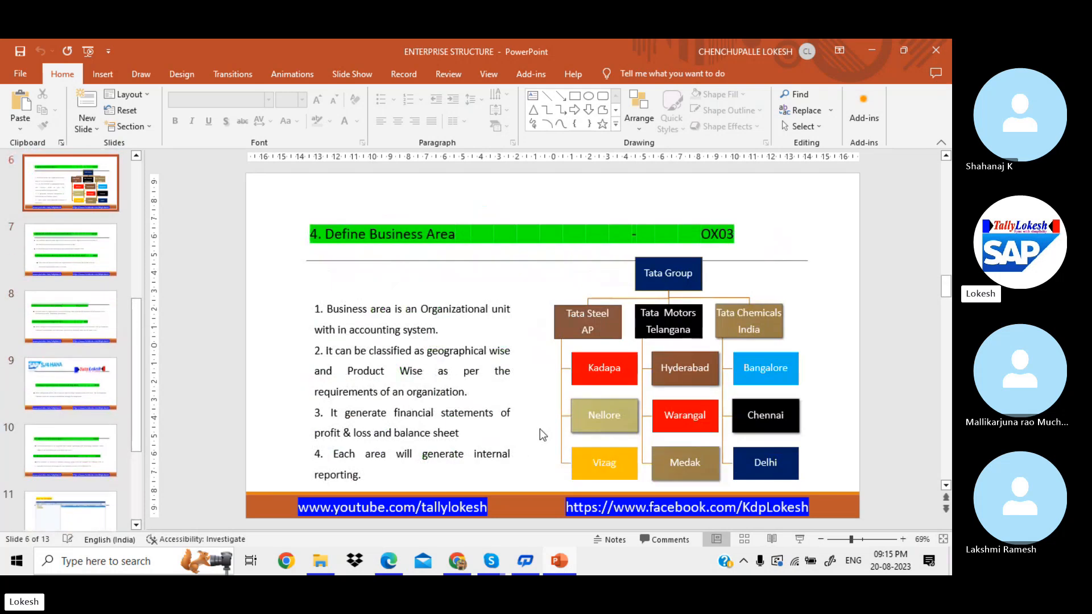
scroll(540, 429, "up", 5)
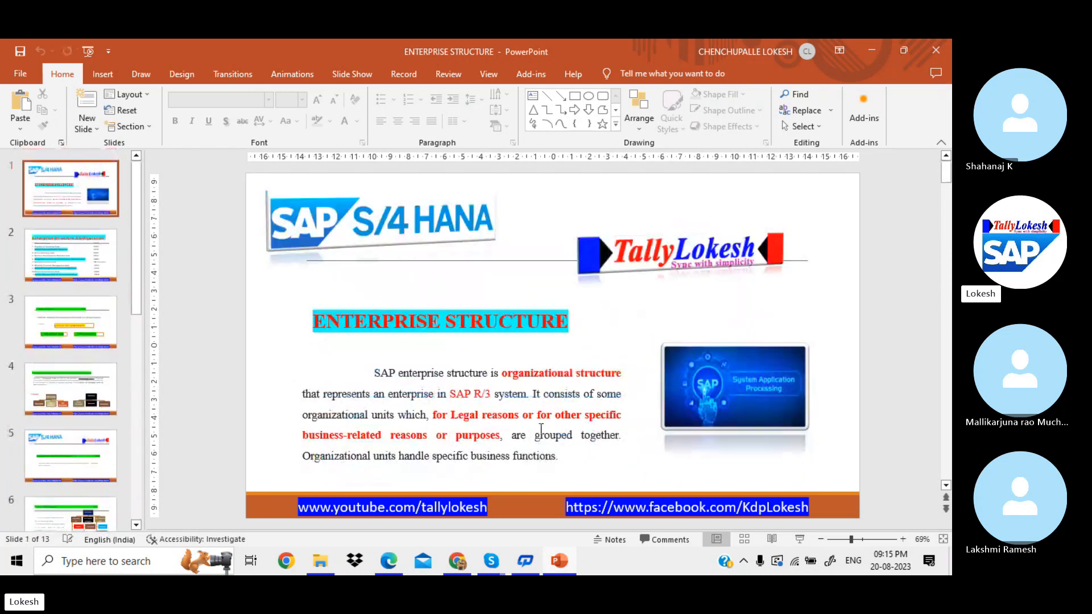
scroll(540, 429, "down", 1)
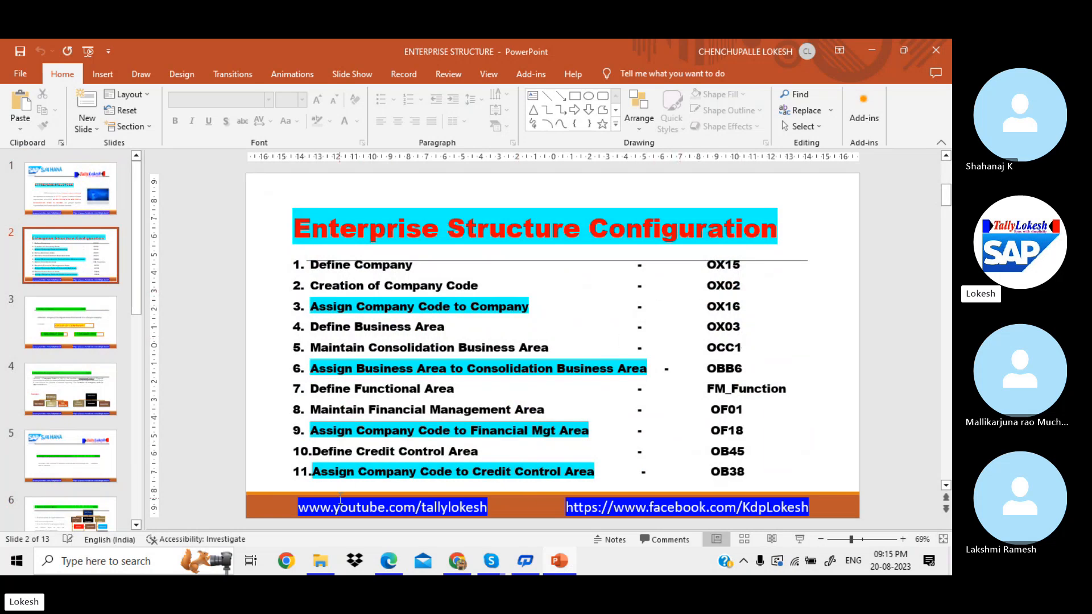
left_click(322, 563)
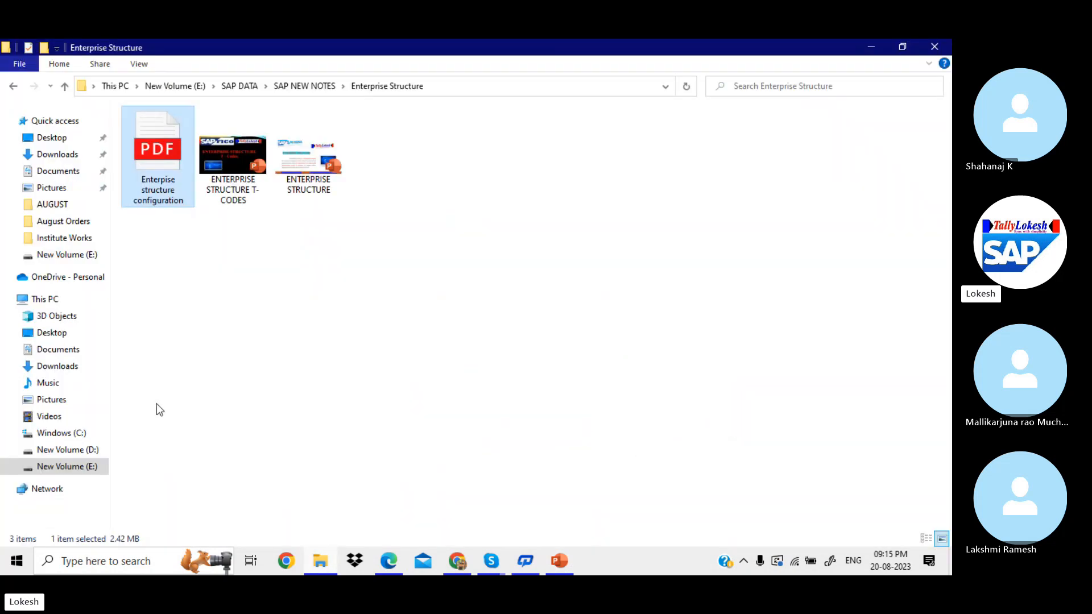
left_click(298, 85)
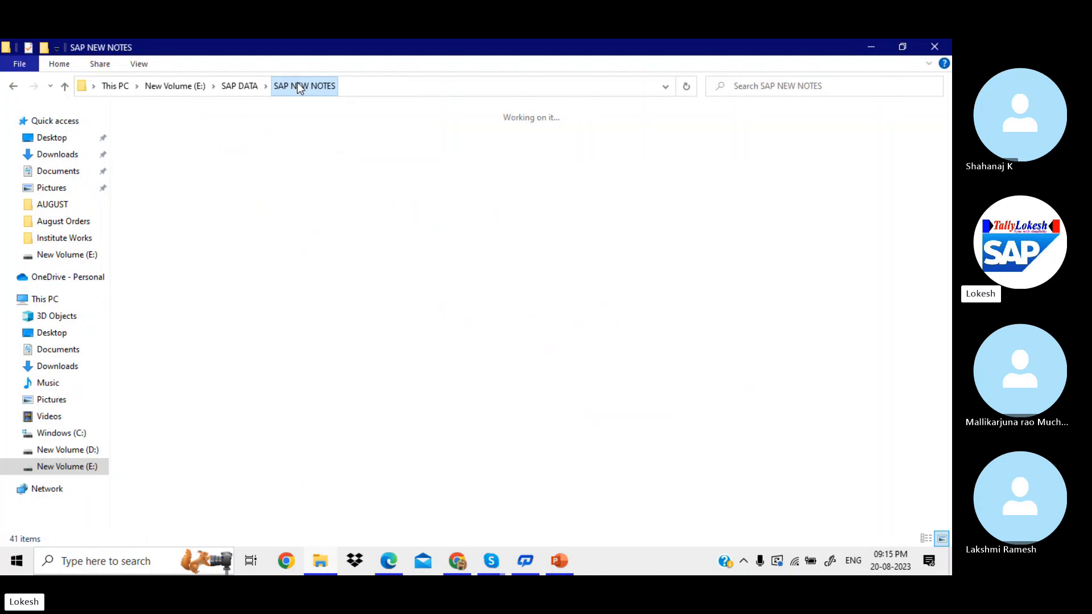
double_click(682, 476)
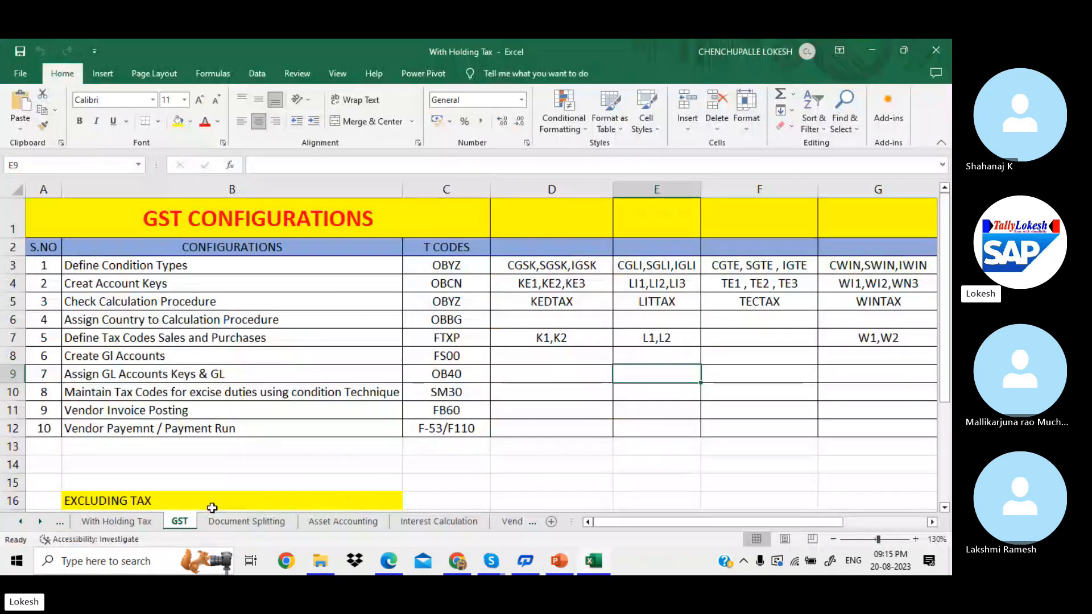
Step: On the Enterprise Structure sheet, insert a new column D and make it narrower
left_click(60, 522)
left_click(61, 523)
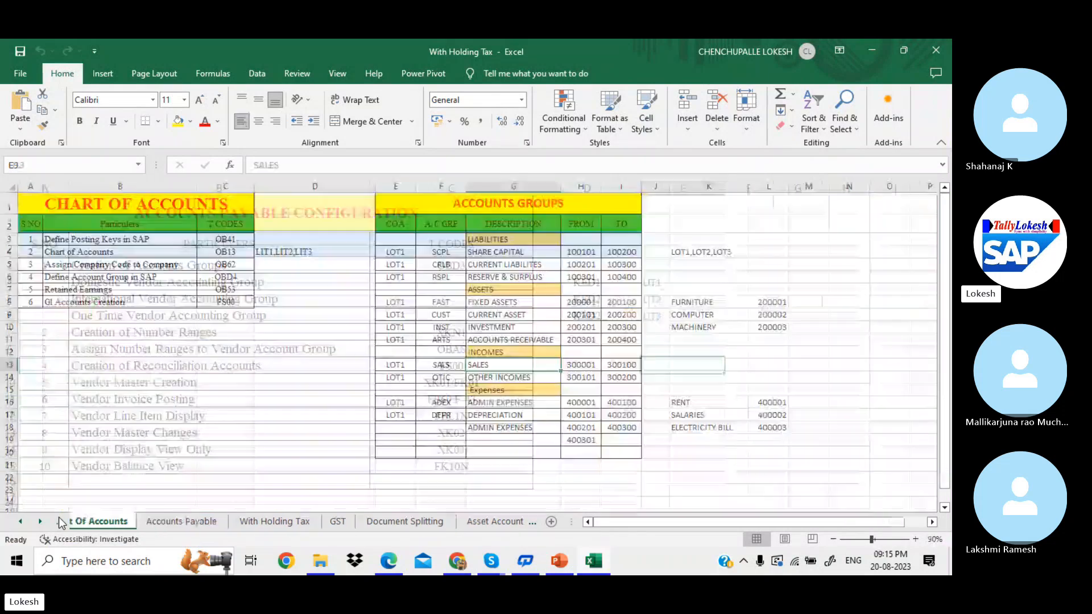
left_click(61, 522)
left_click(62, 523)
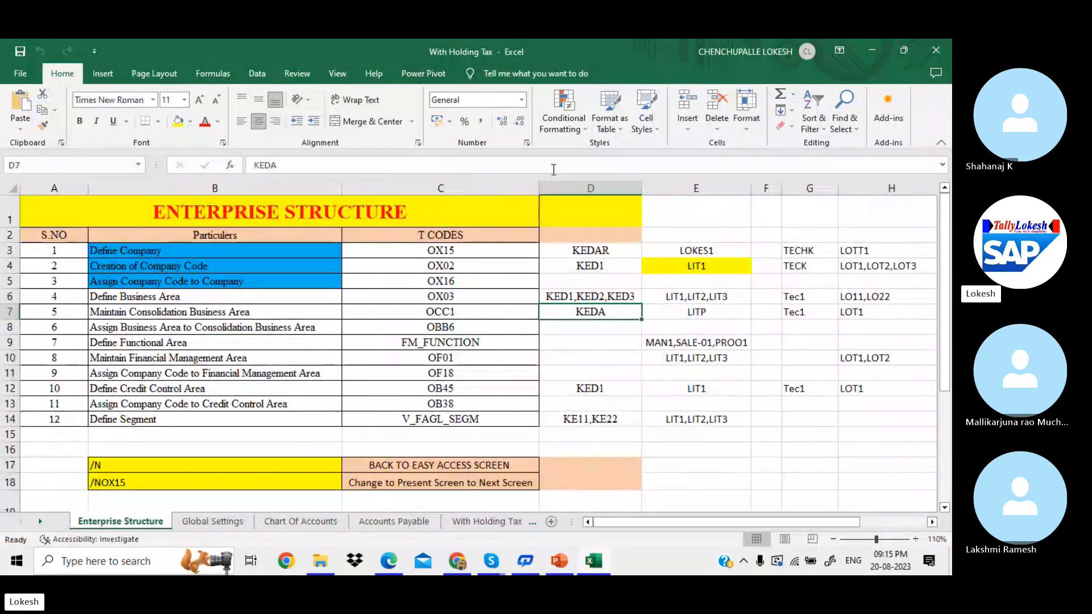
left_click(591, 187)
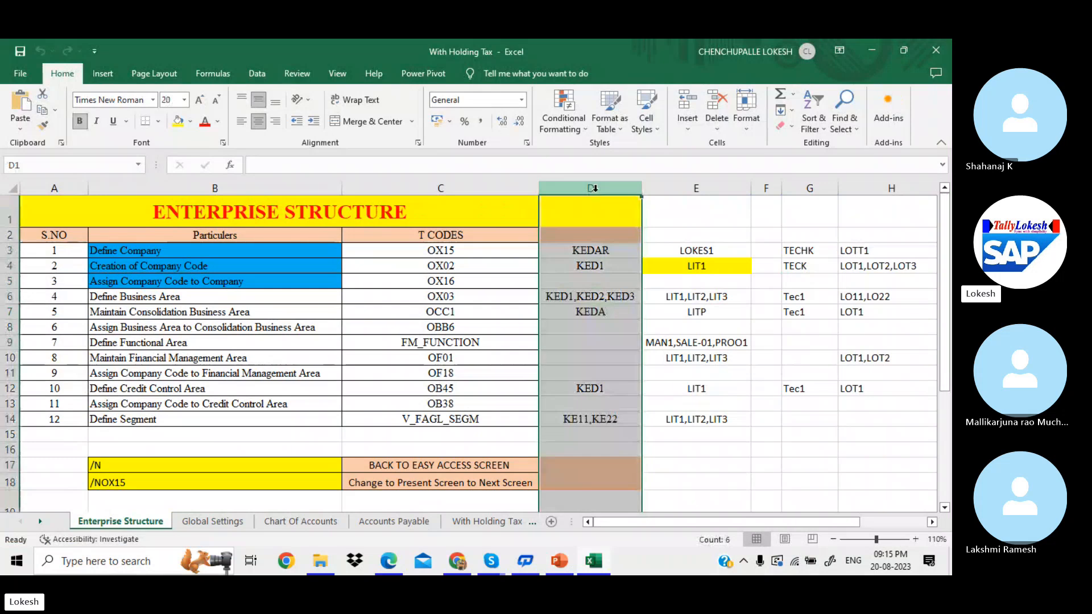
right_click(592, 188)
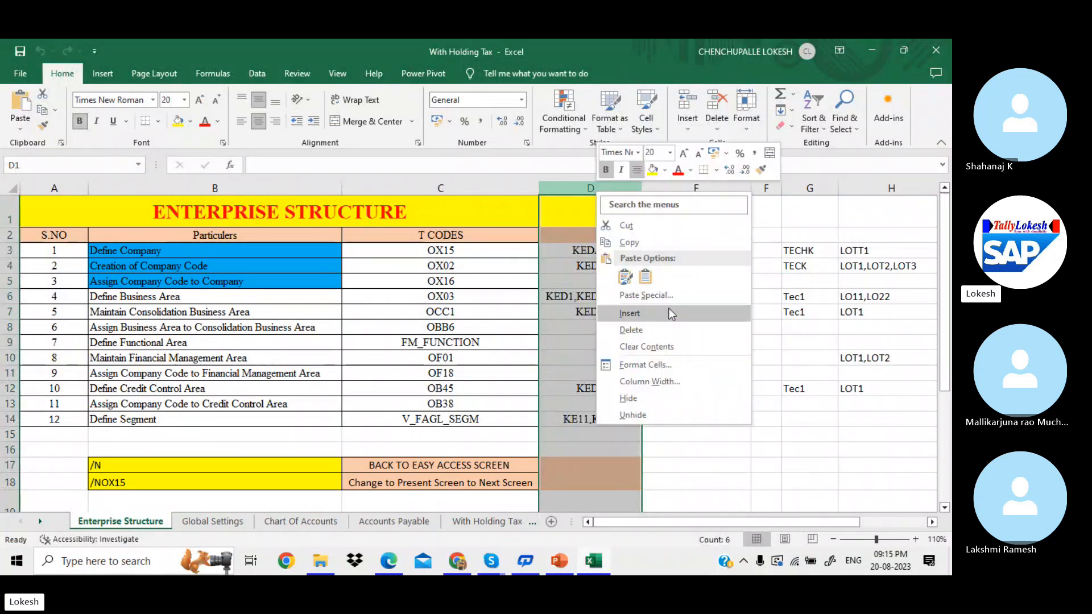
left_click(629, 313)
left_click(592, 282)
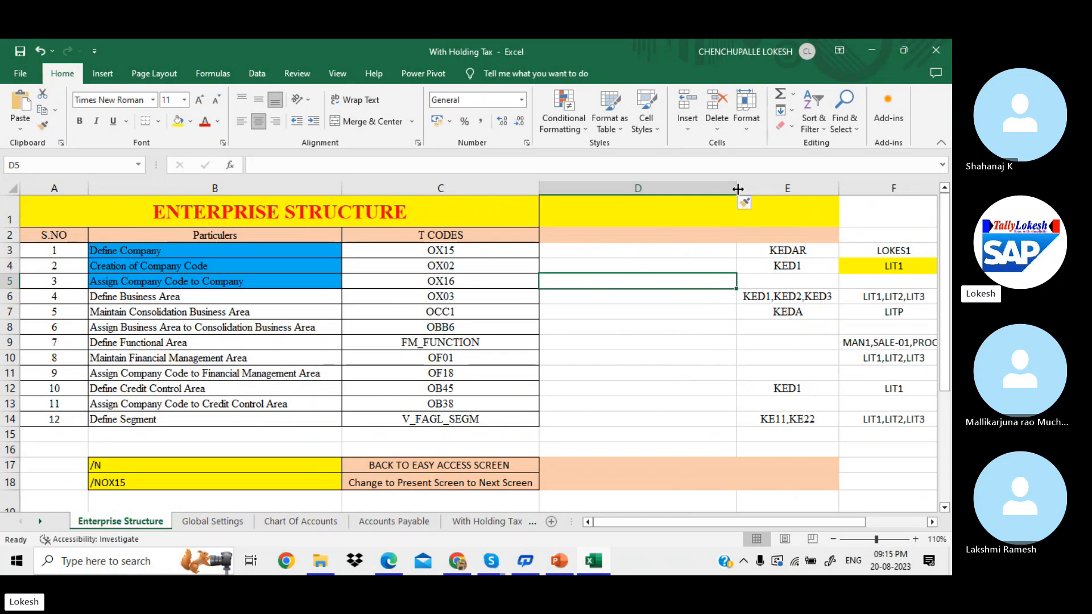
left_click_drag(737, 188, 604, 195)
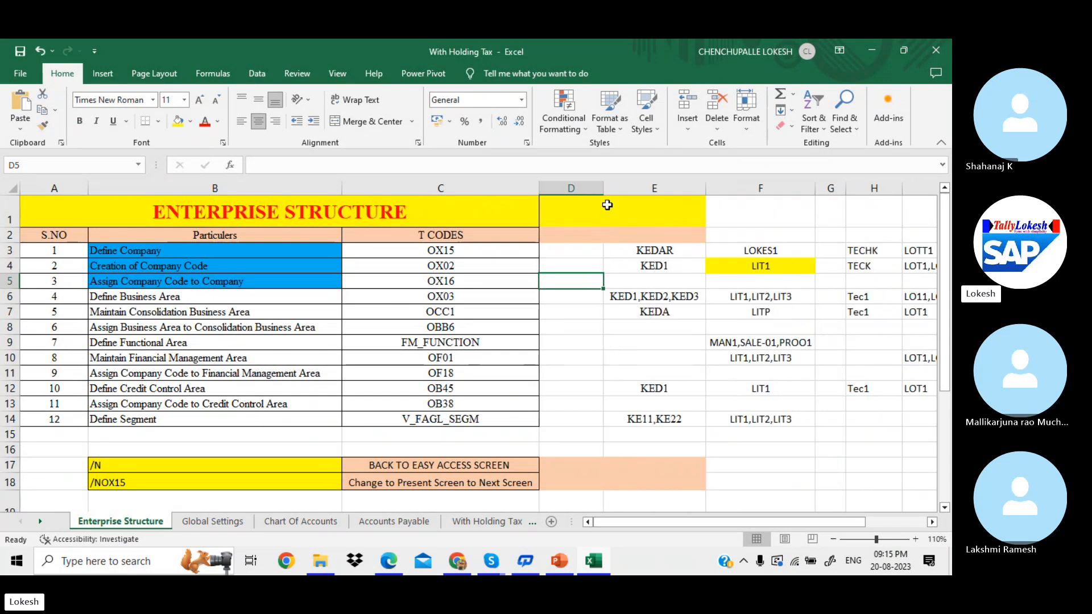
Step: Select the configuration steps and T codes table to review it, then clear the selection
left_click(583, 268)
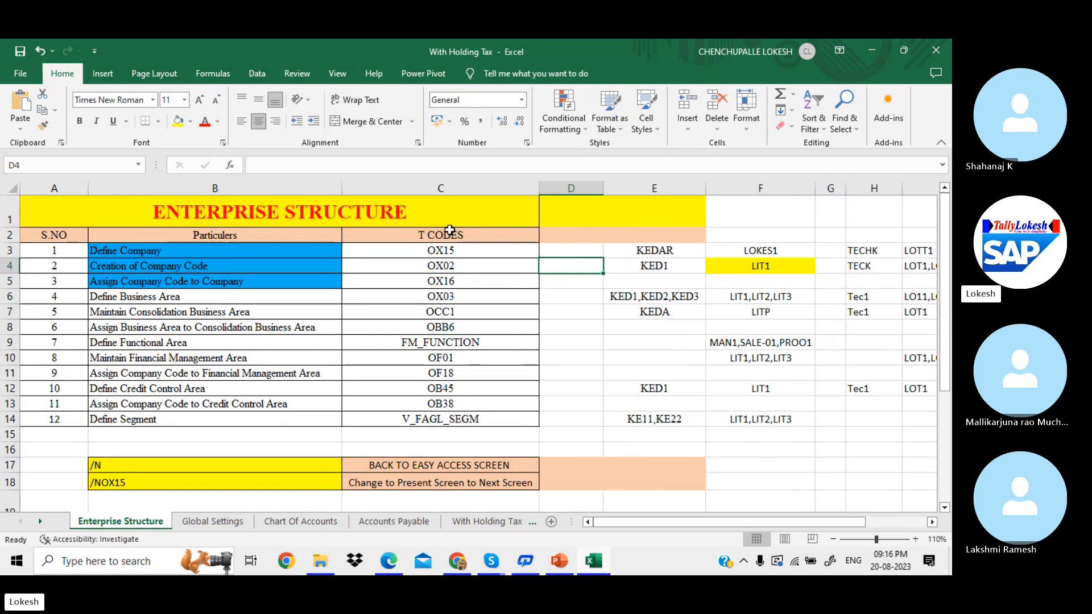
left_click_drag(304, 234, 408, 432)
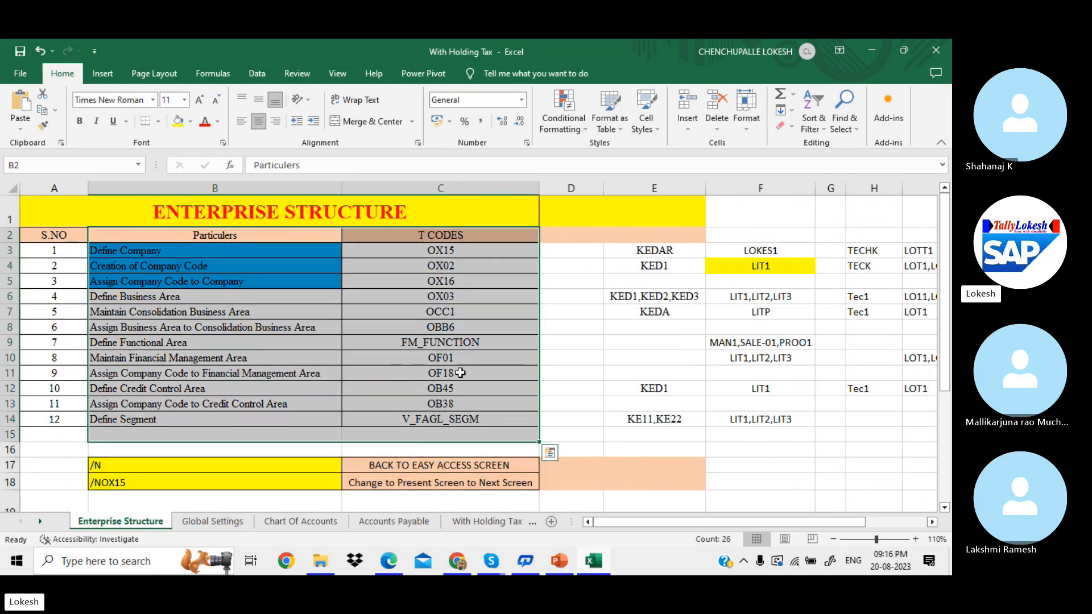
left_click(563, 245)
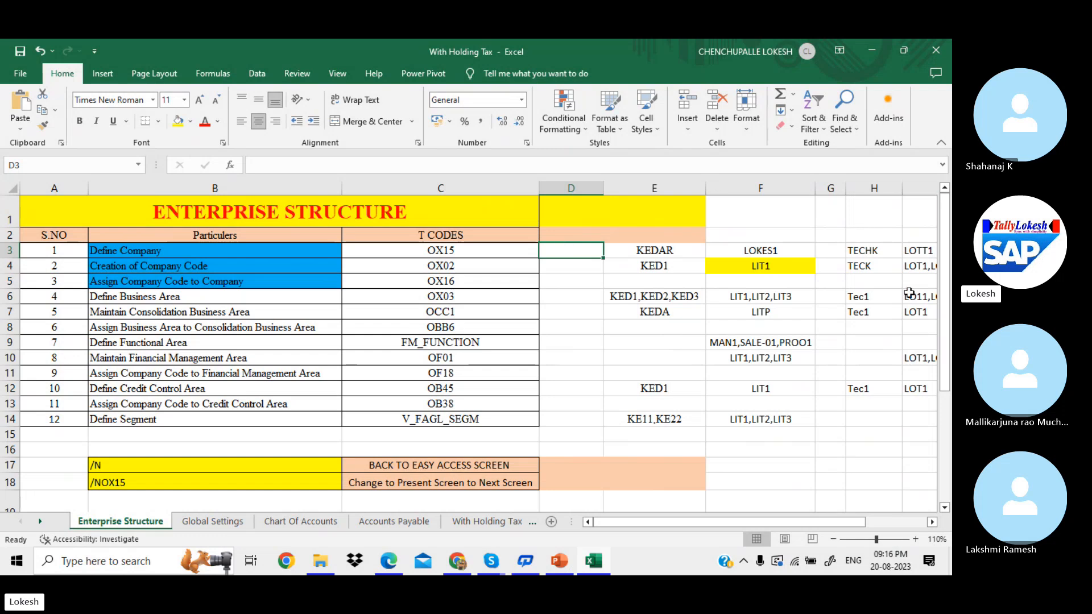
left_click_drag(945, 286, 951, 392)
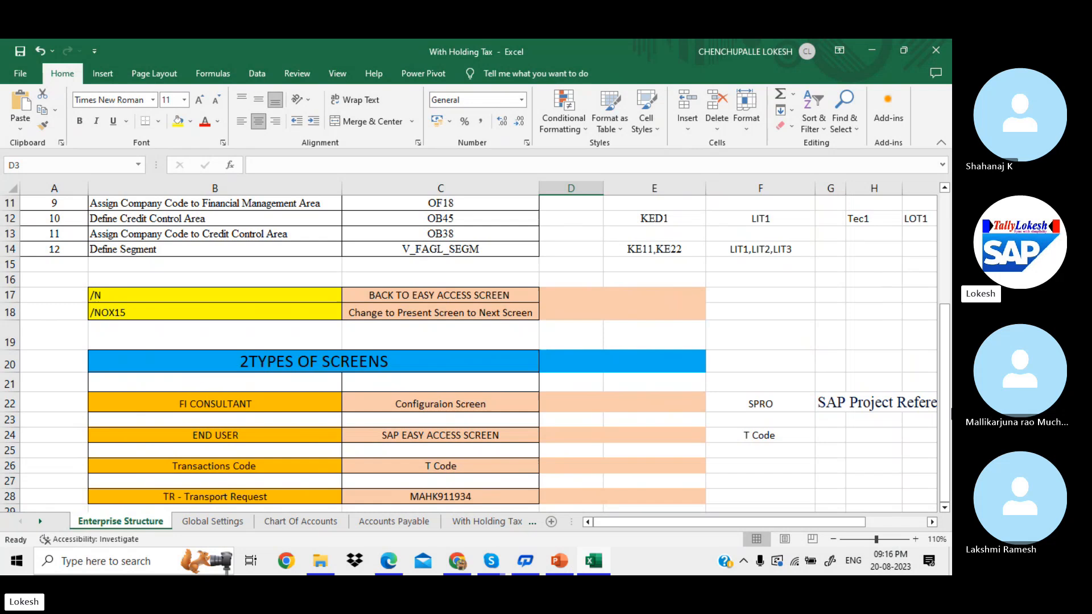
left_click(687, 410)
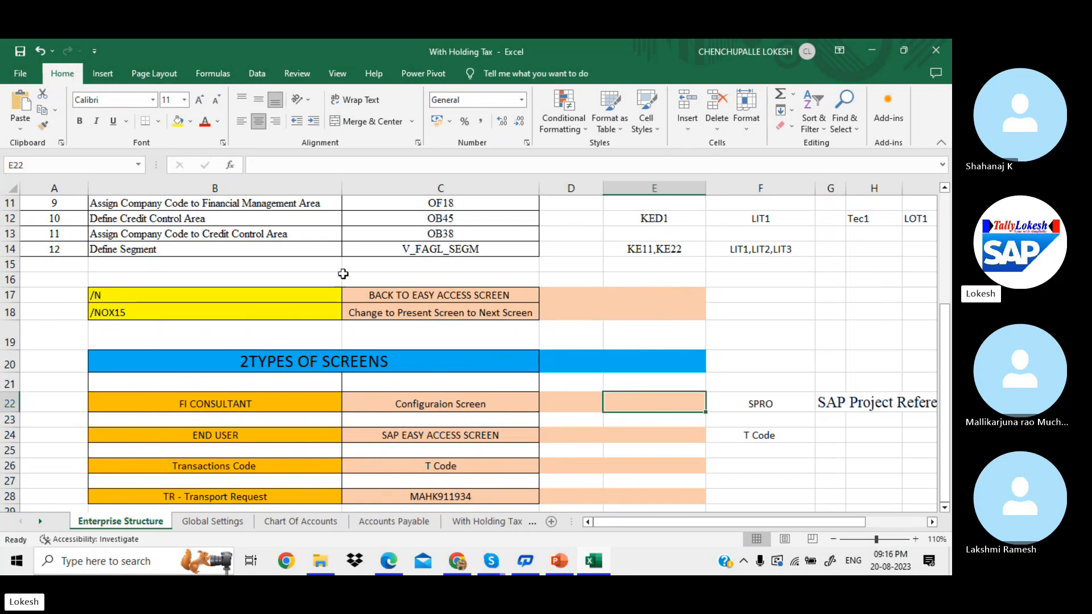
left_click(140, 293)
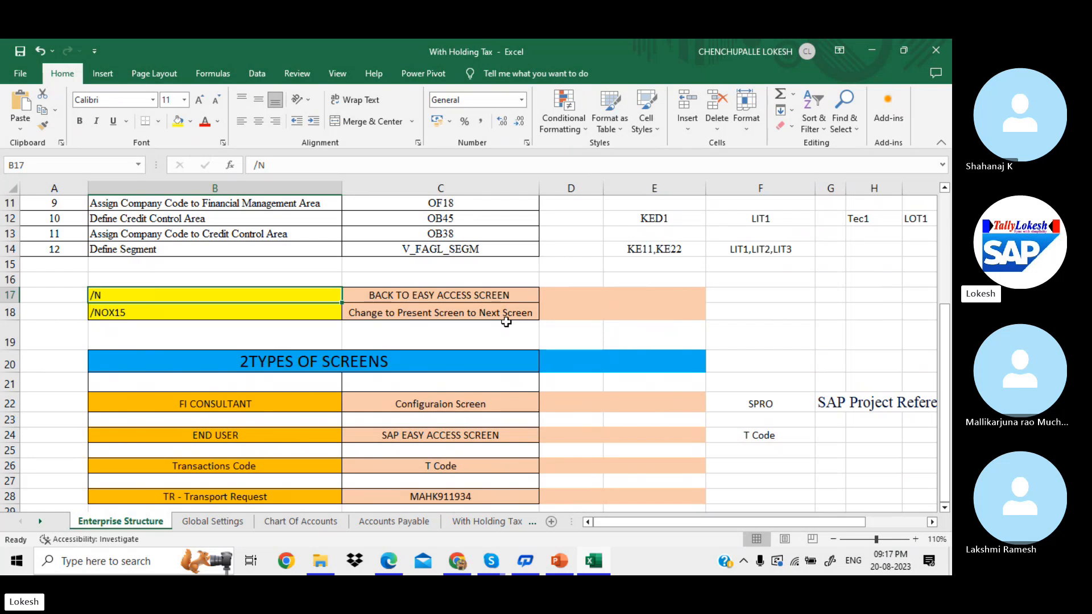
left_click(278, 308)
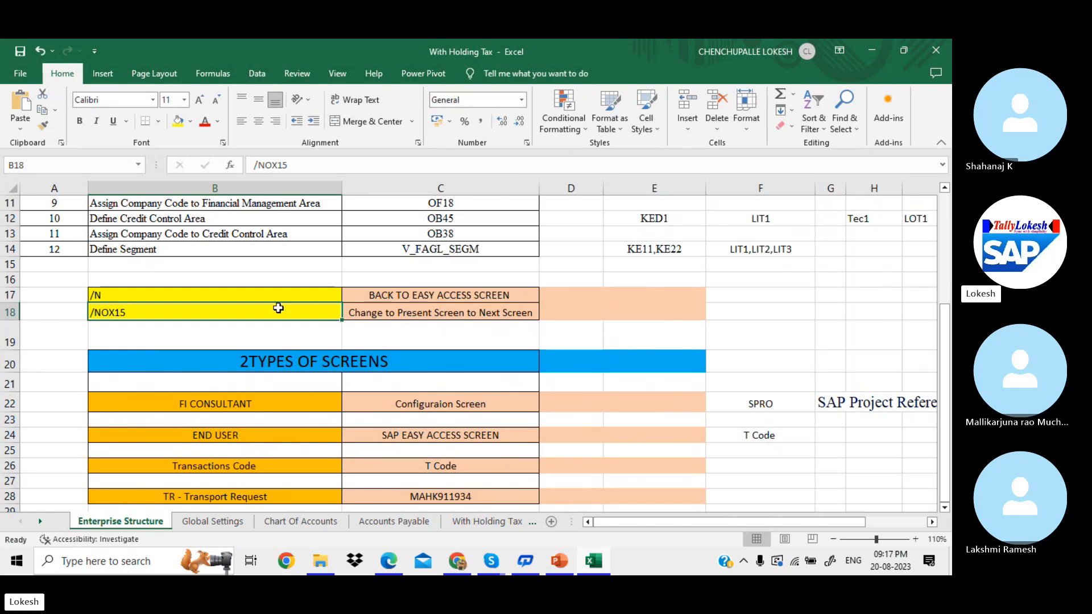
left_click(442, 389)
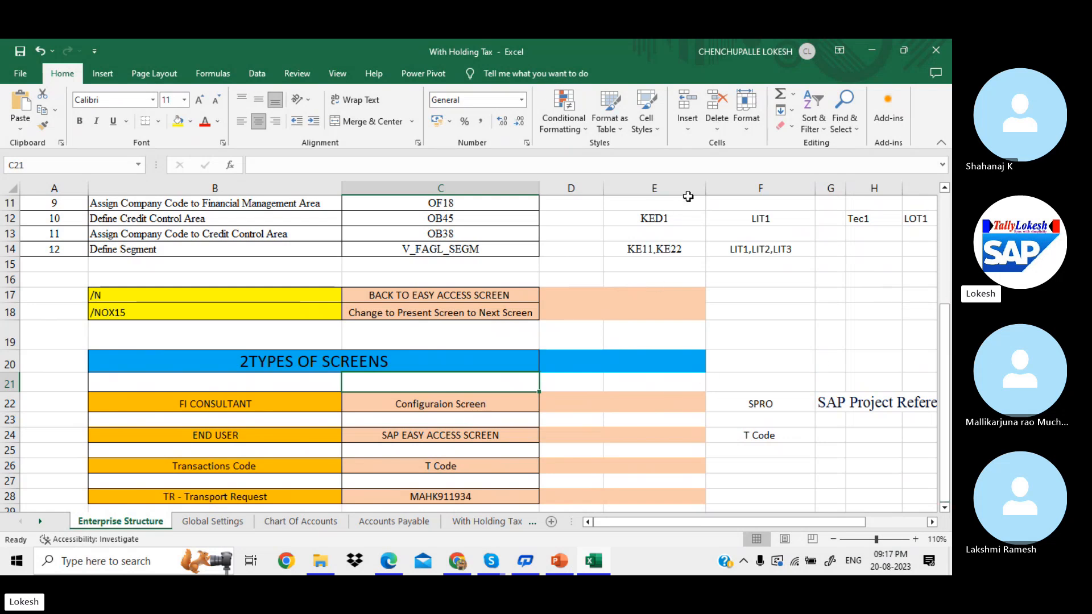
left_click_drag(706, 188, 664, 189)
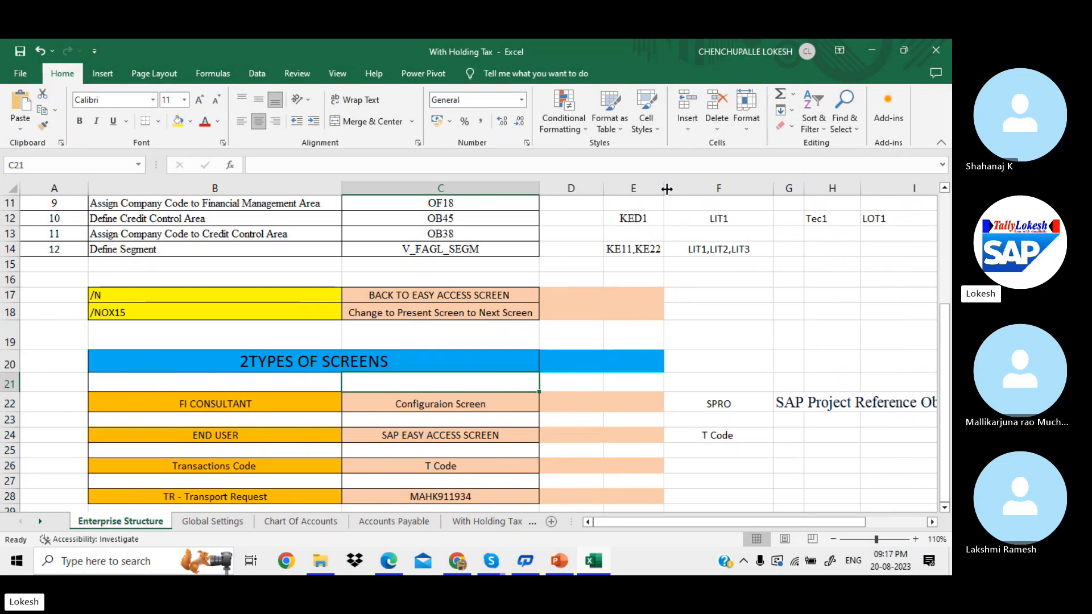
left_click(273, 396)
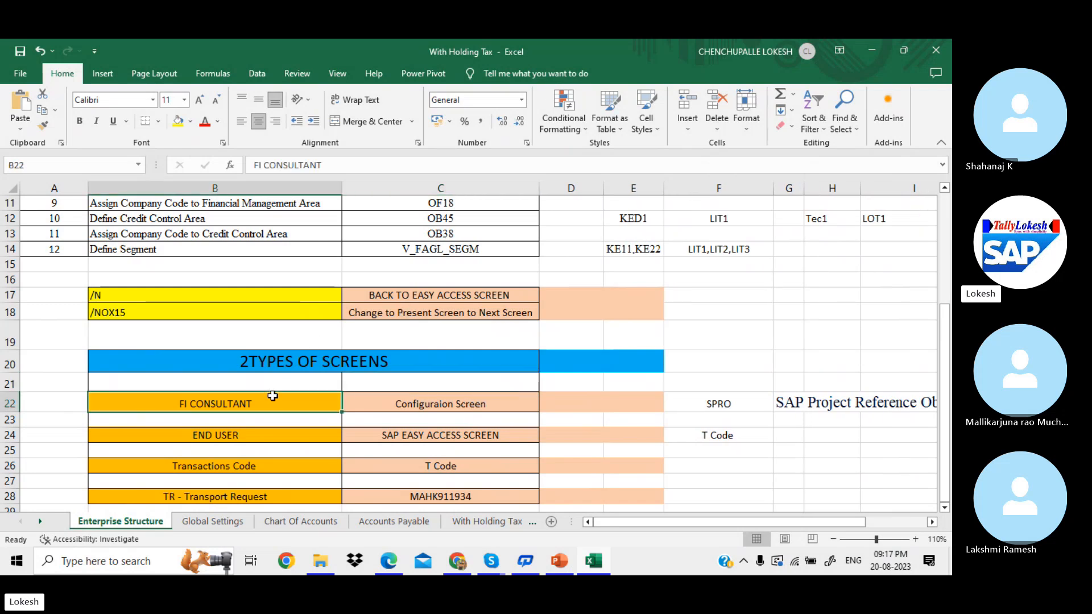
left_click(448, 405)
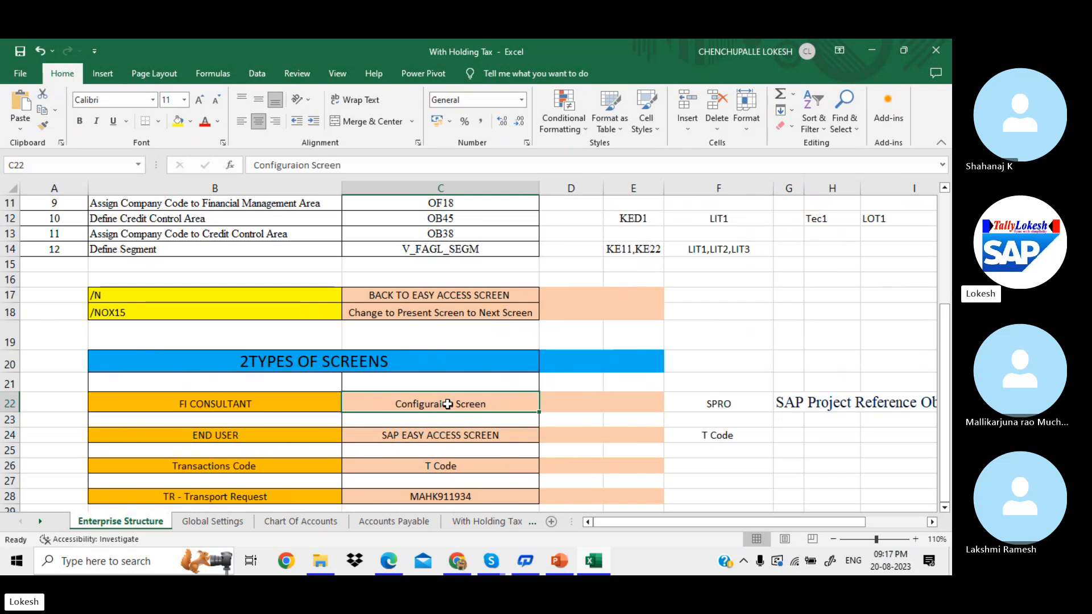
left_click(338, 439)
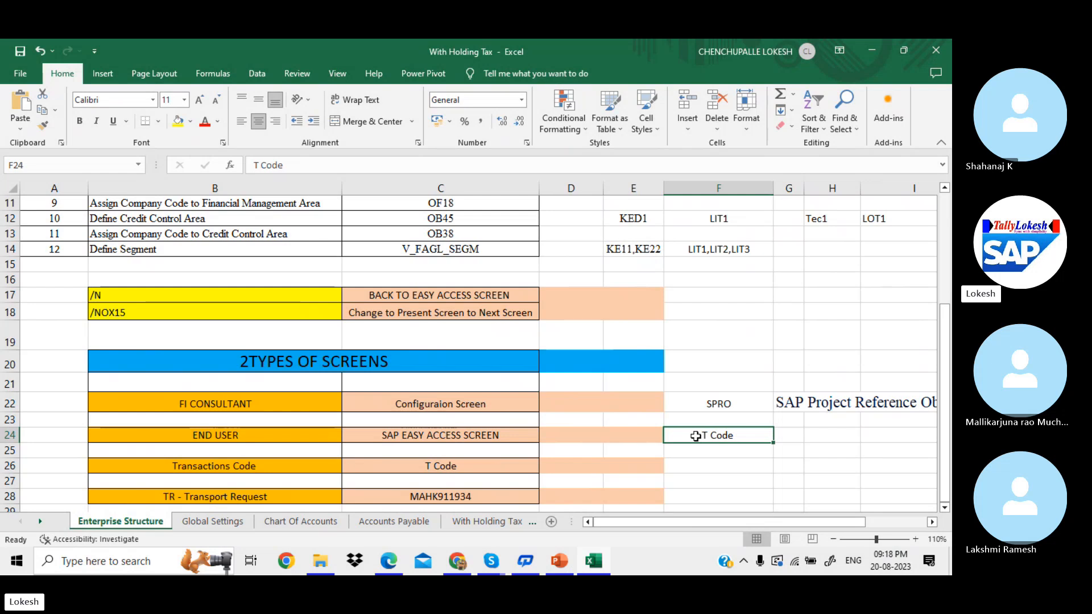
left_click(640, 404)
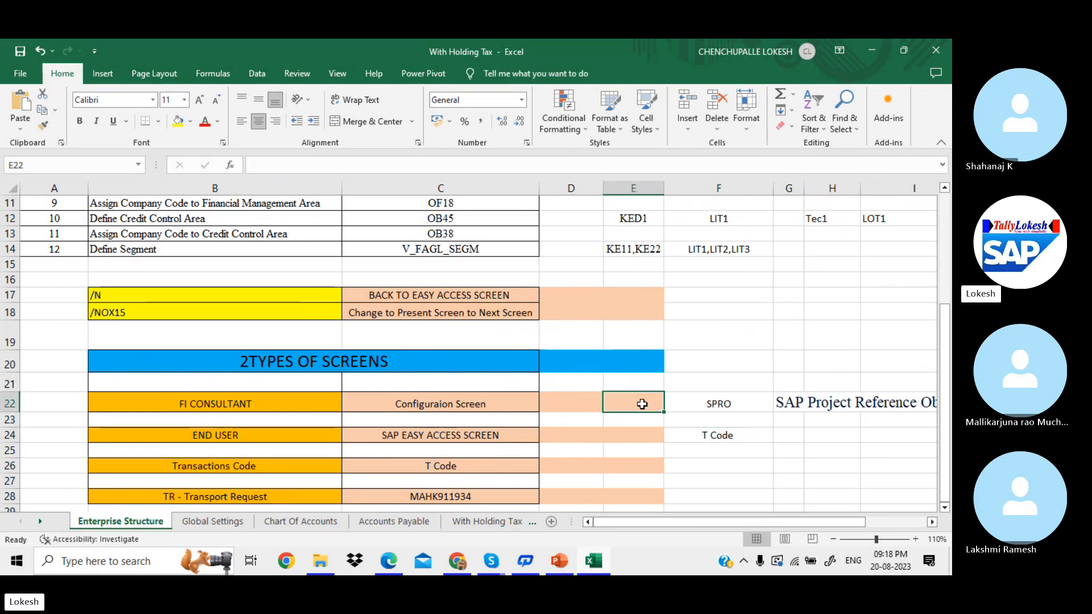
left_click(707, 406)
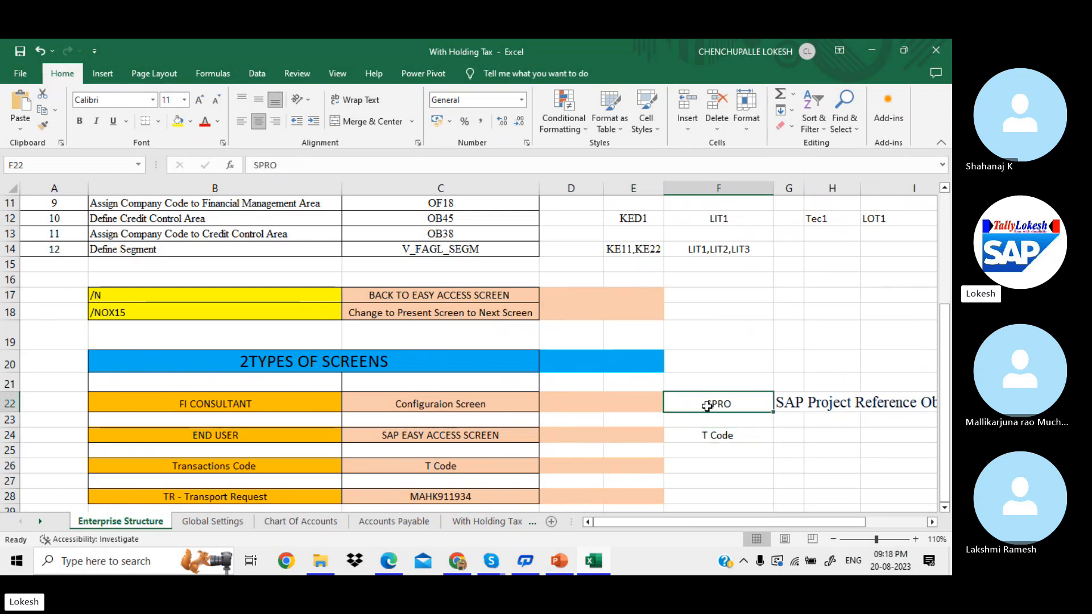
left_click(833, 540)
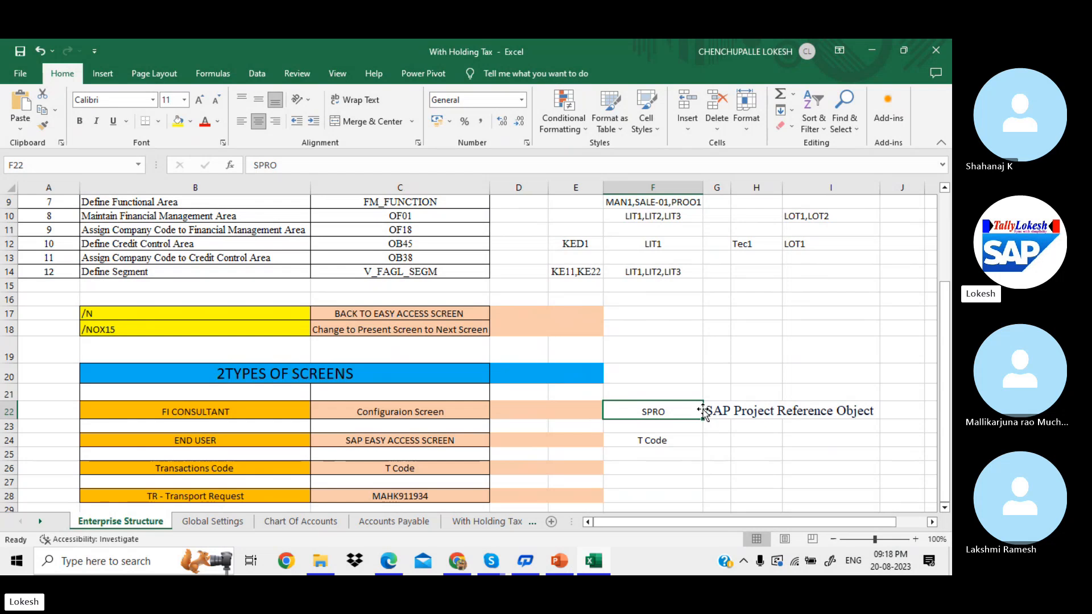
left_click(458, 441)
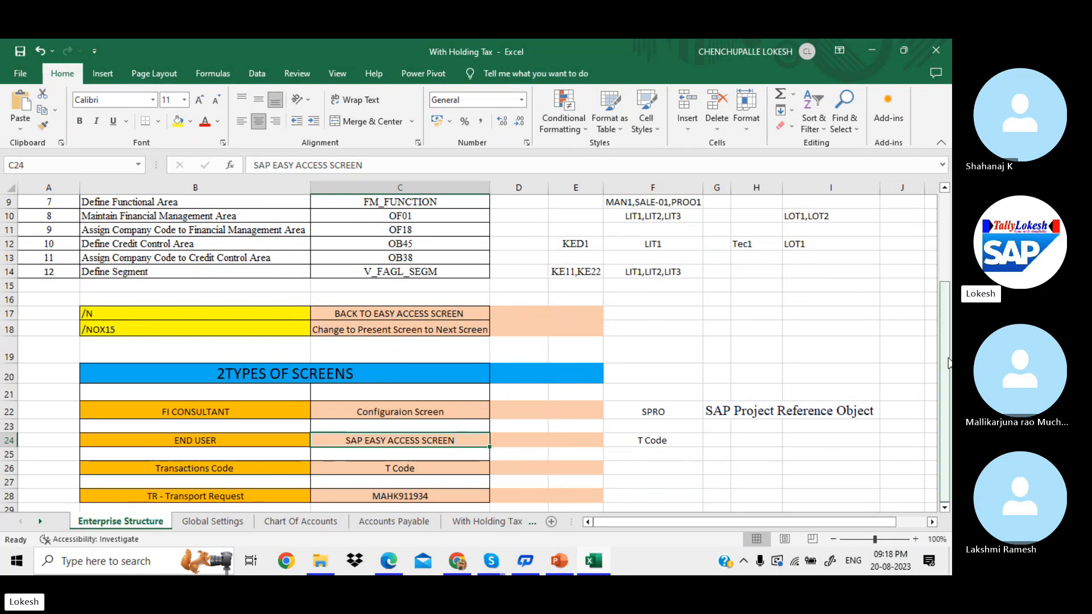
left_click(361, 495)
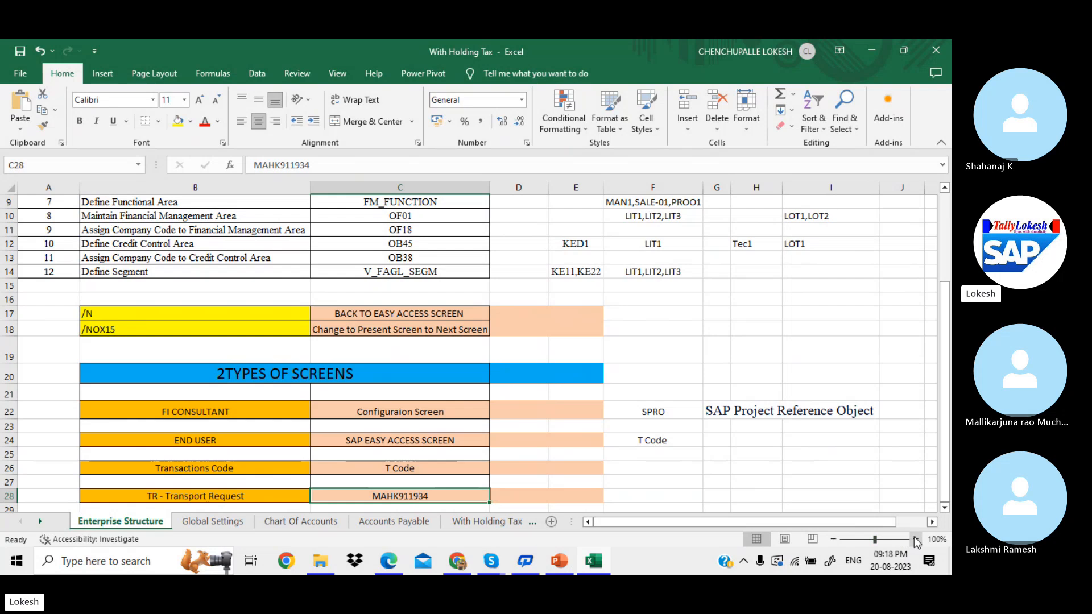
left_click(915, 539)
left_click(916, 539)
left_click(916, 539)
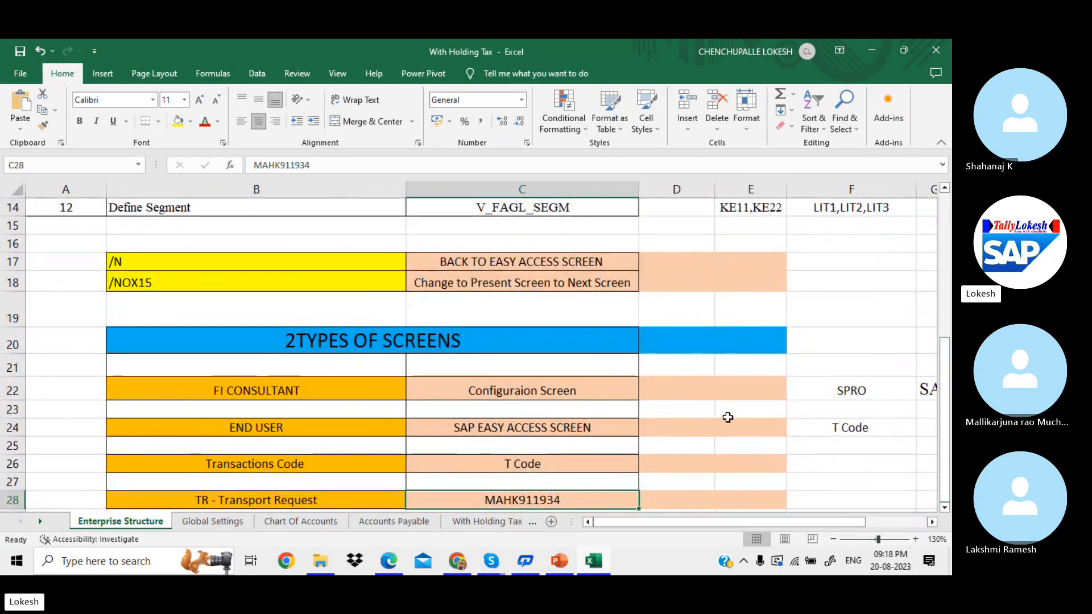
left_click(302, 499)
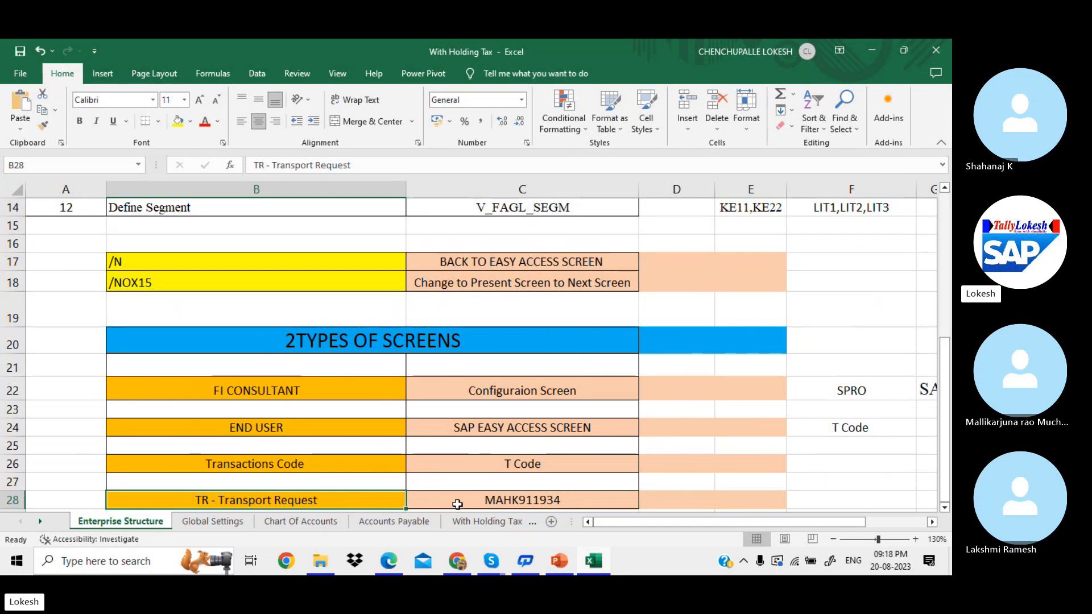
left_click(458, 504)
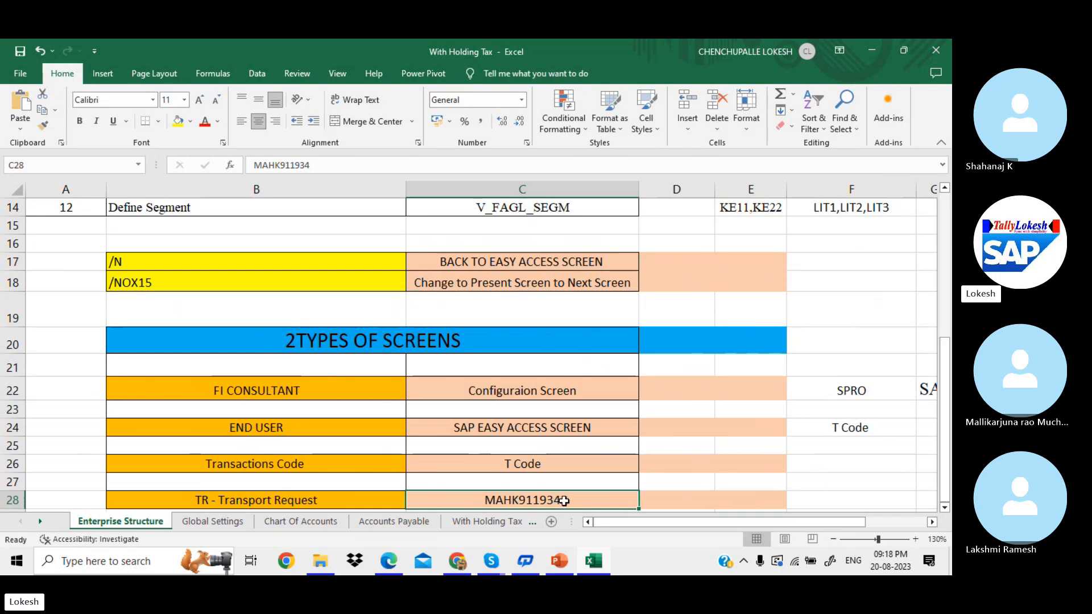
left_click(672, 489)
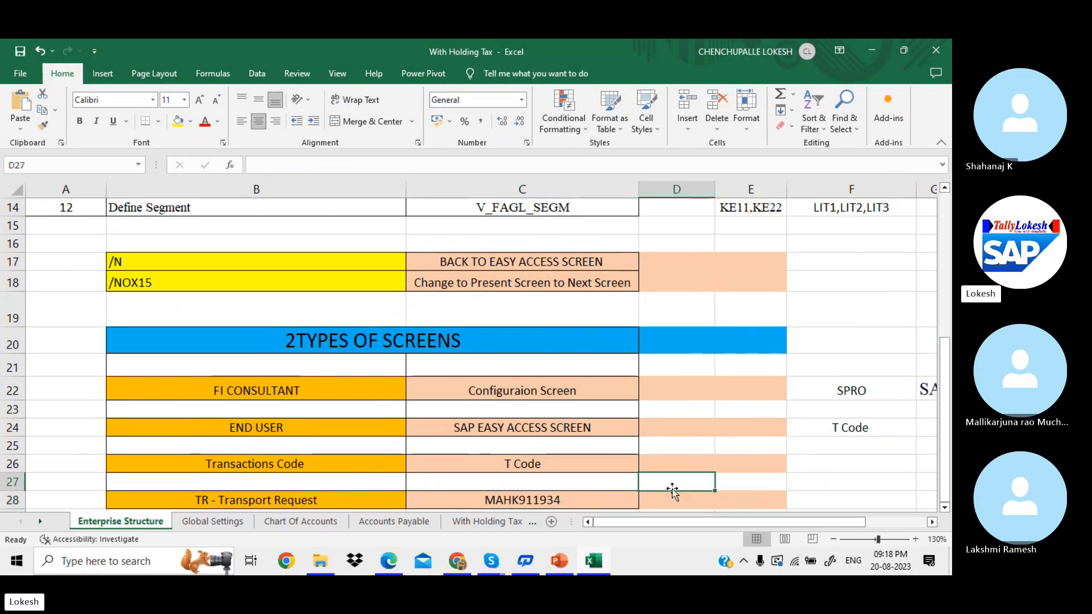
left_click(586, 501)
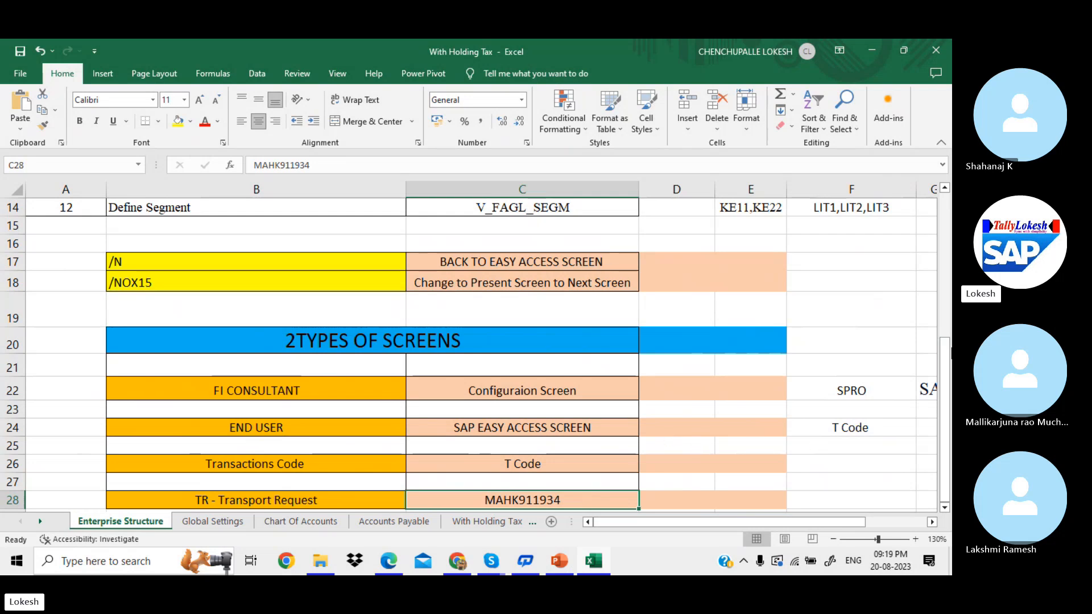
Step: Review the configuration steps list and narrow the T CODES column
left_click_drag(949, 366, 949, 223)
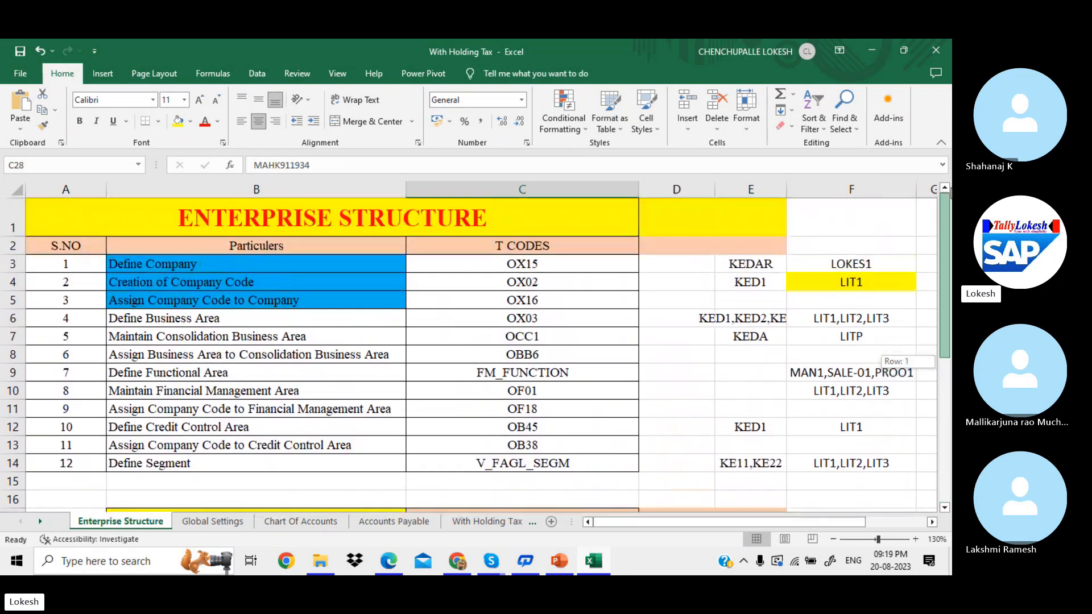
left_click_drag(340, 248, 496, 460)
left_click(569, 336)
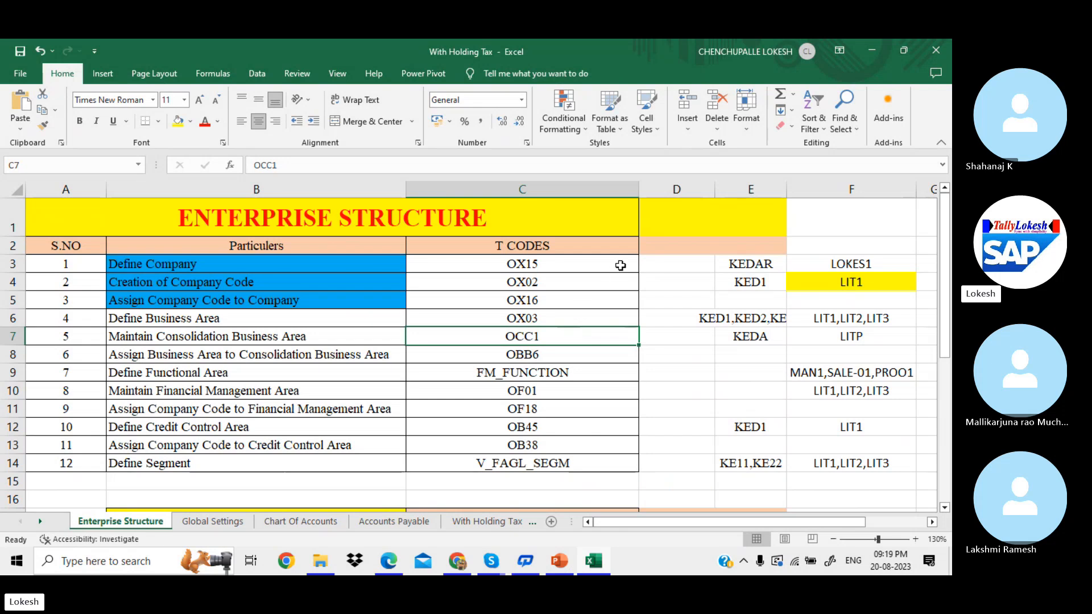
left_click(655, 262)
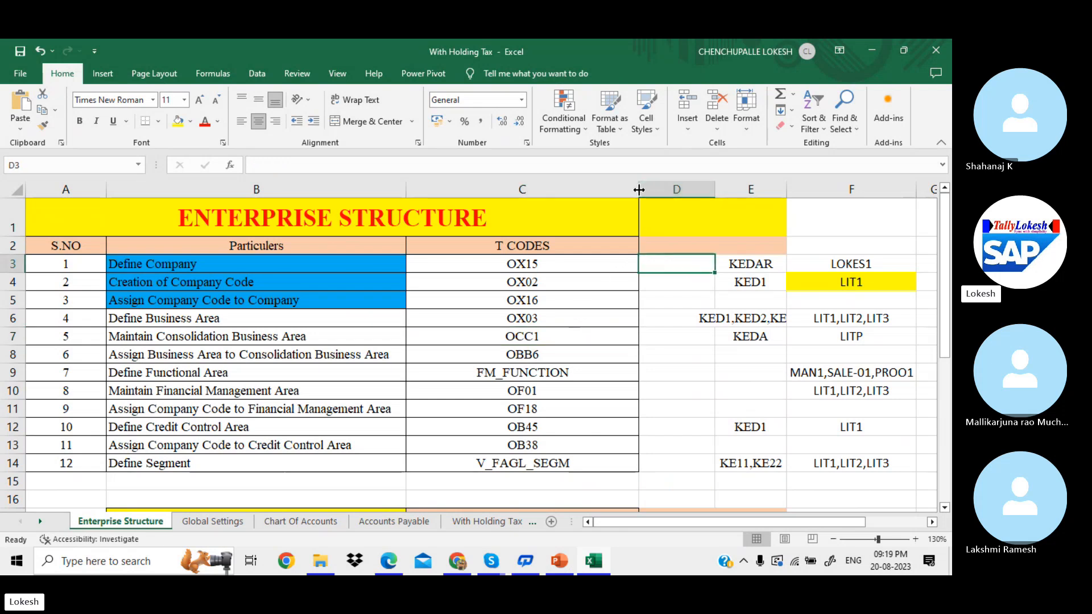
left_click_drag(639, 189, 545, 193)
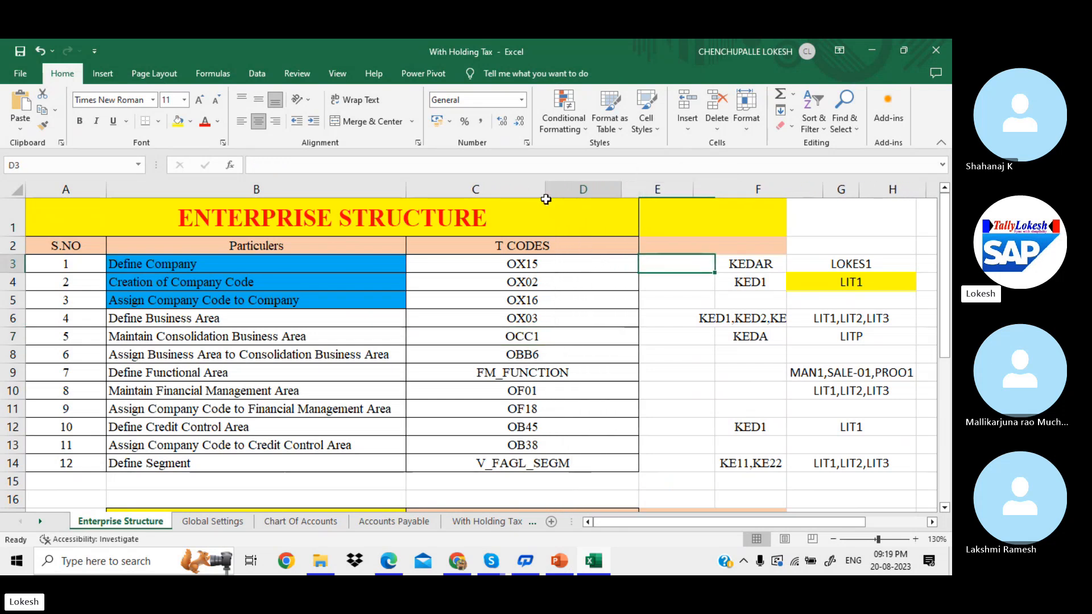
left_click_drag(622, 189, 641, 200)
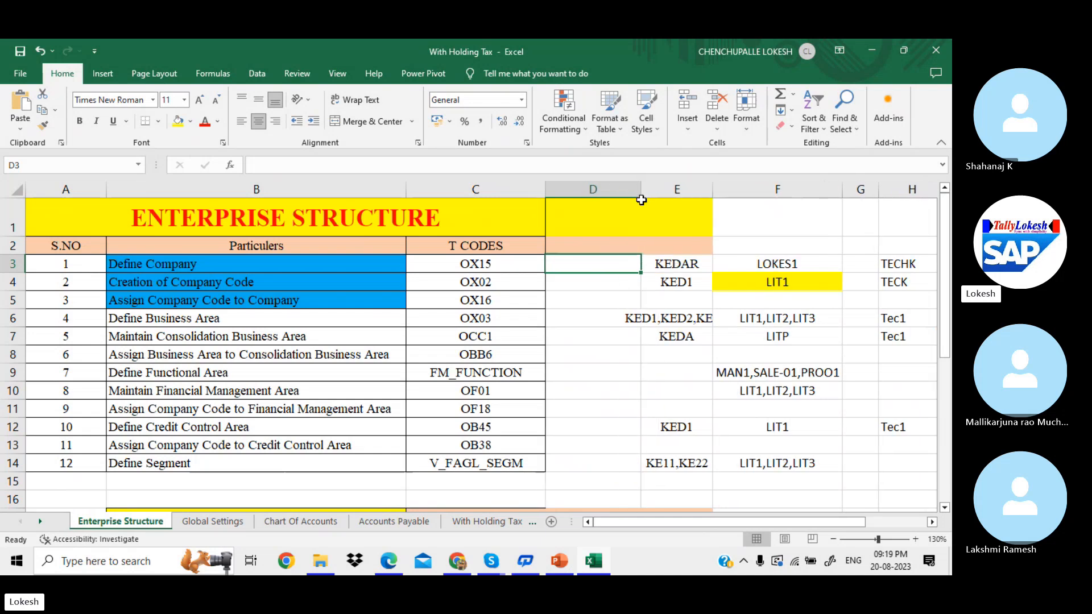
Step: Widen column E so KED1,KED2,KED3 shows in full, then switch to the PDF notes
left_click(704, 316)
left_click_drag(712, 189, 767, 207)
left_click(592, 273)
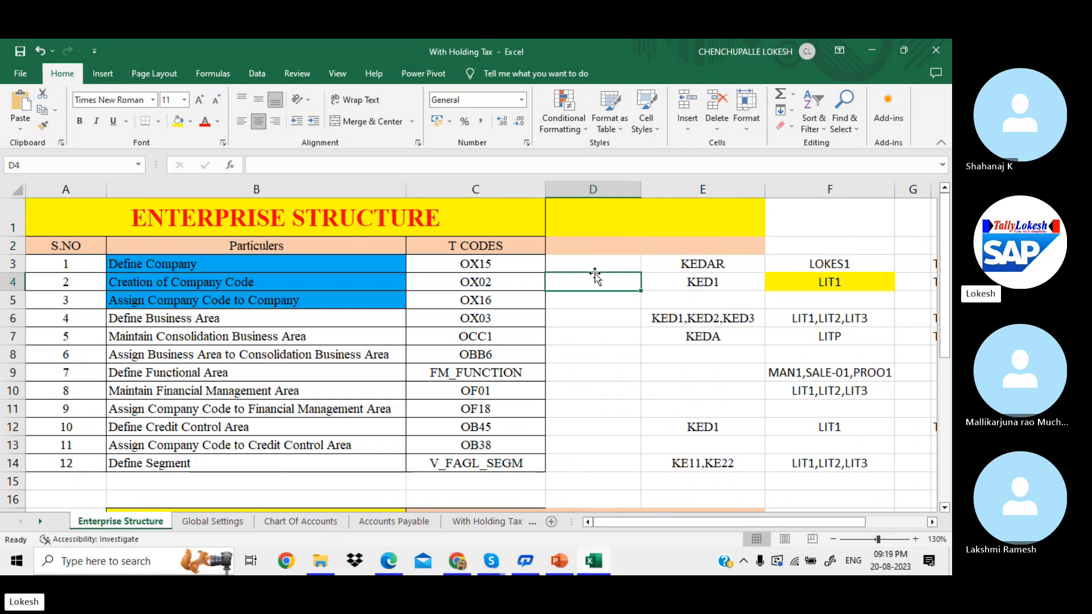
left_click(314, 263)
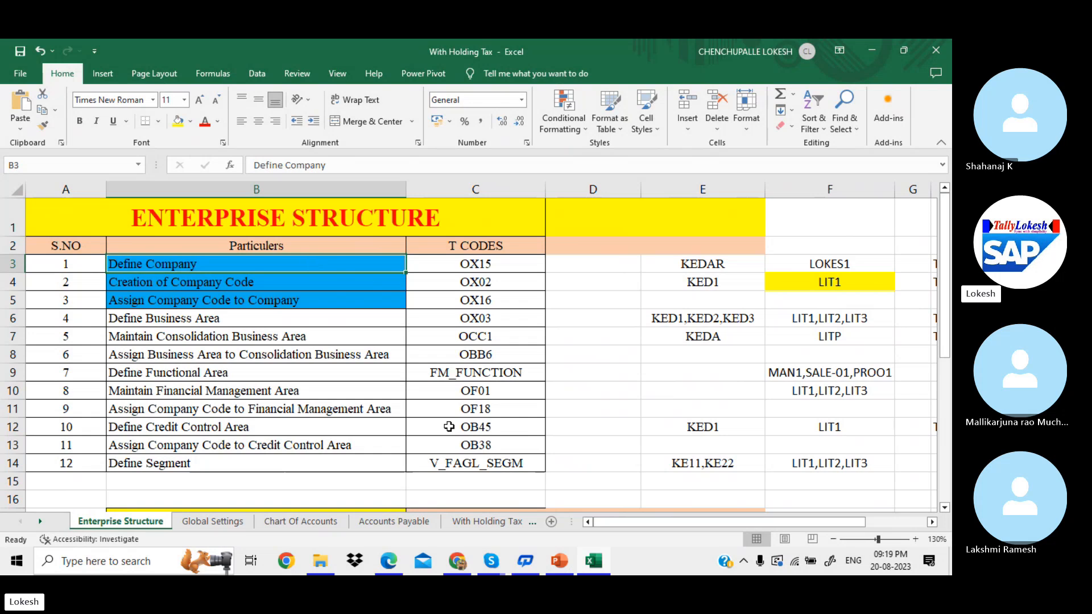
left_click(389, 564)
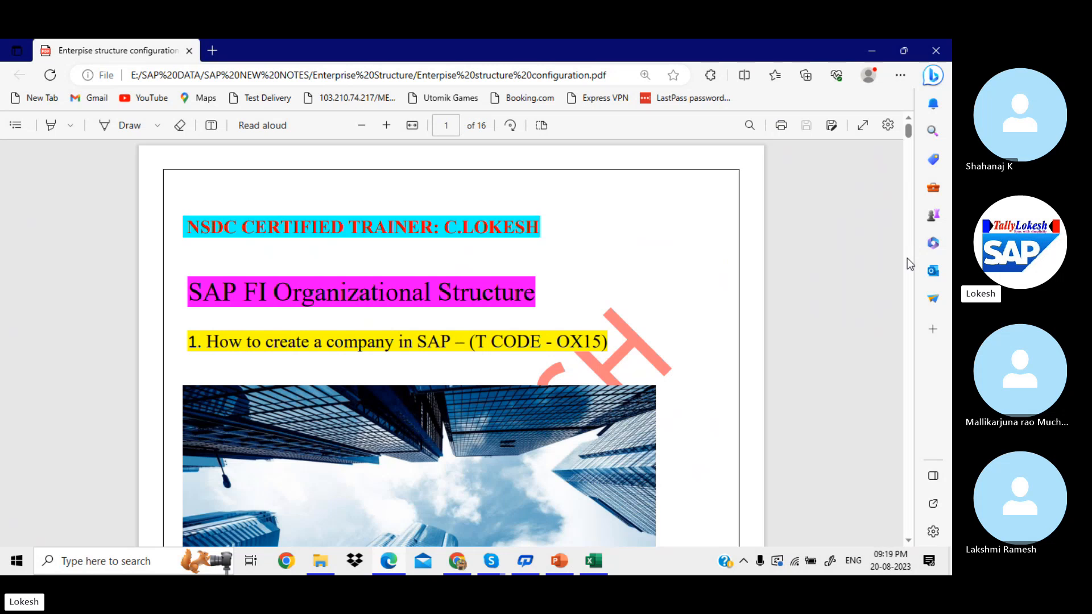
Step: Scroll the notes to the TCODE OX15 Define Company page and highlight OX15
scroll(910, 263, "down", 4)
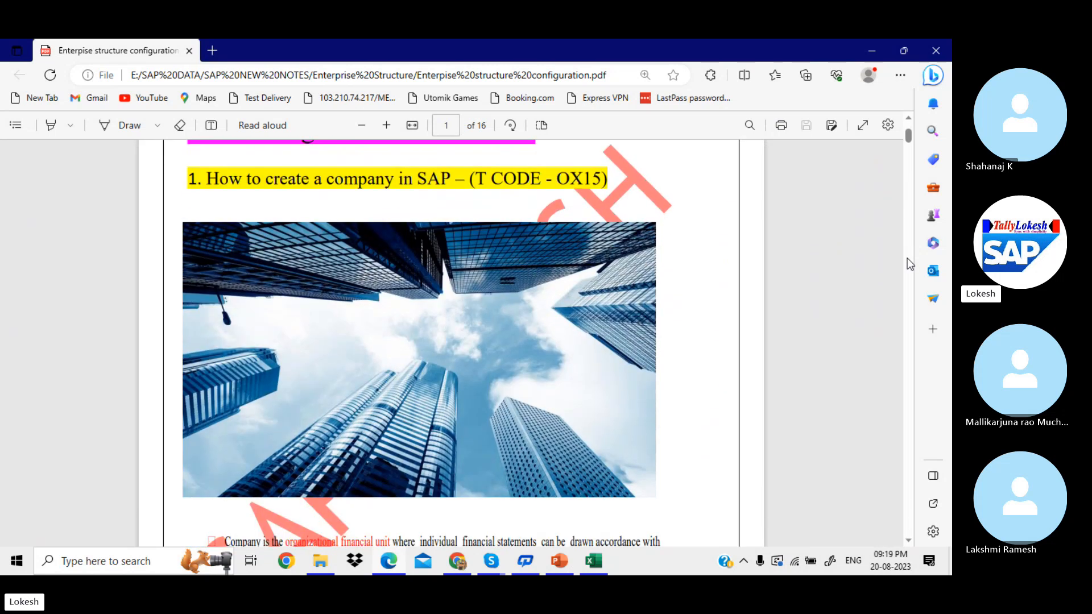
scroll(910, 263, "down", 6)
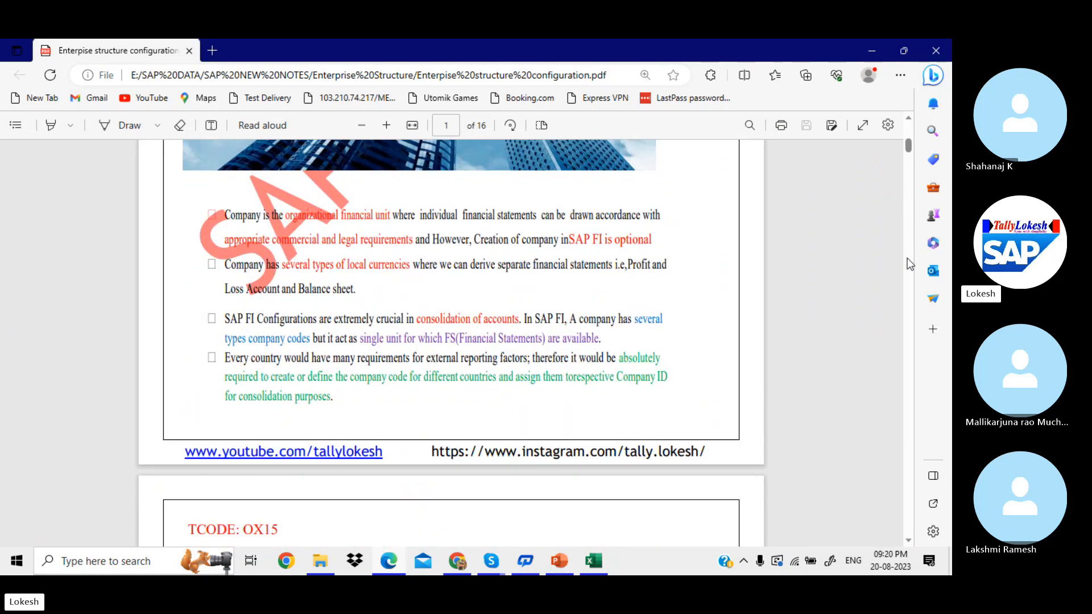
scroll(910, 264, "down", 6)
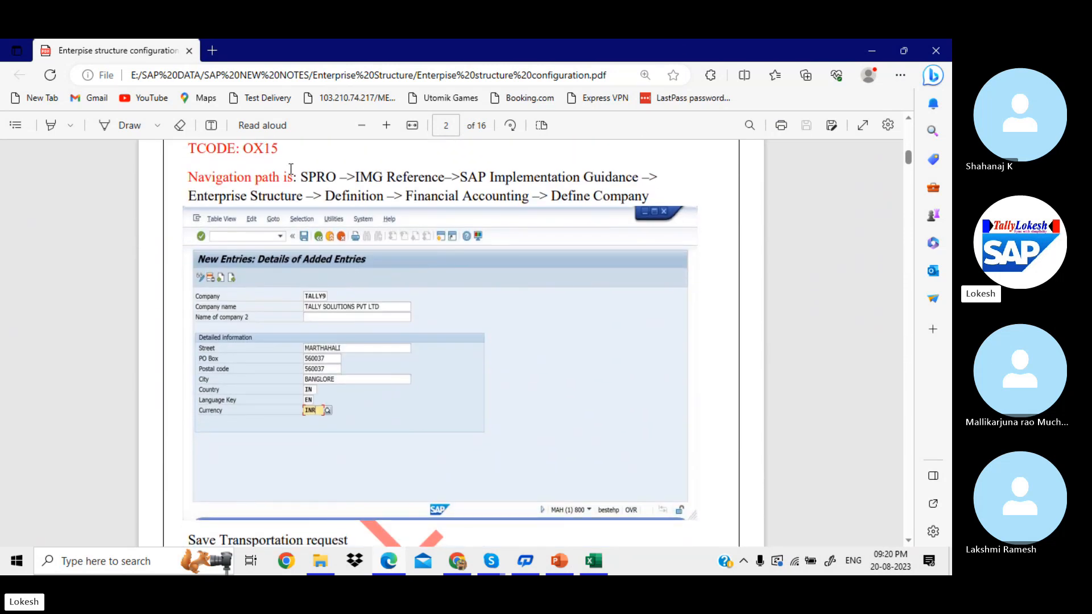
scroll(289, 170, "up", 2)
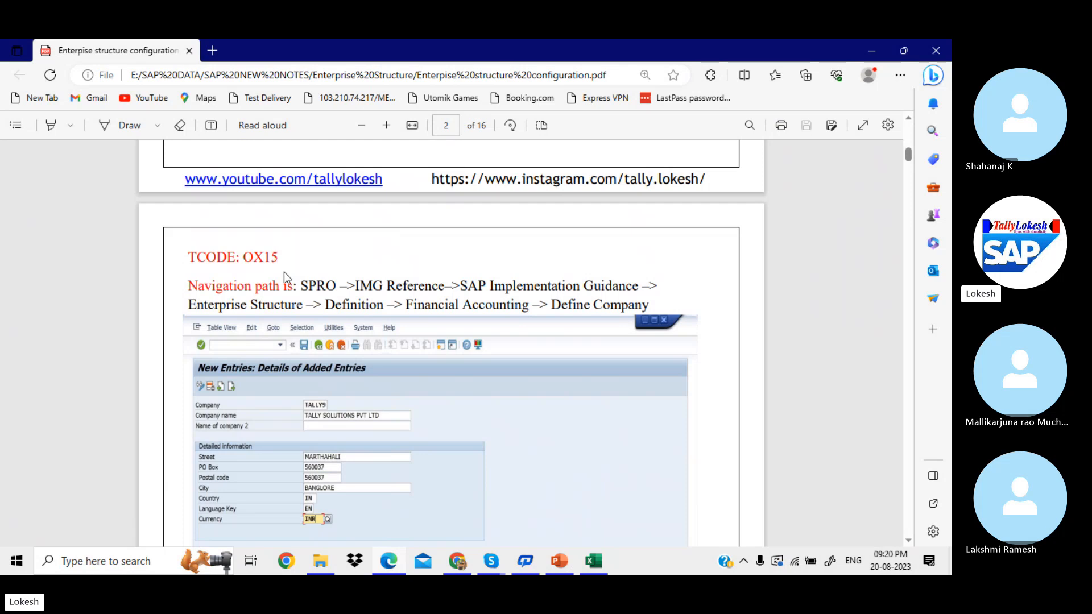
left_click_drag(243, 257, 280, 256)
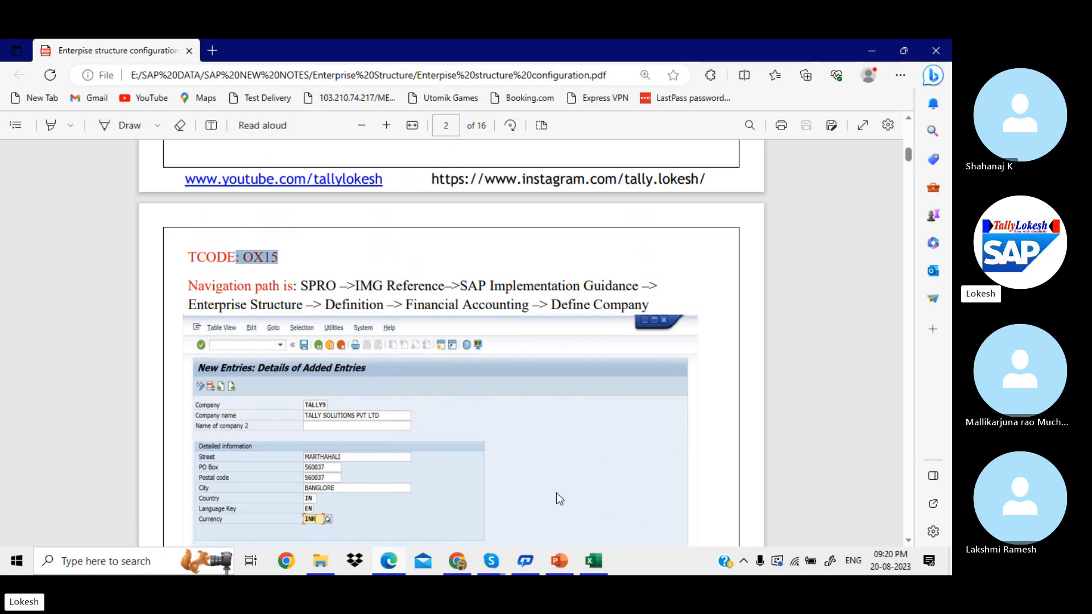
Step: Minimize Edge, Excel and File Explorer to reveal the PowerPoint deck
left_click(871, 51)
left_click(871, 50)
left_click(872, 50)
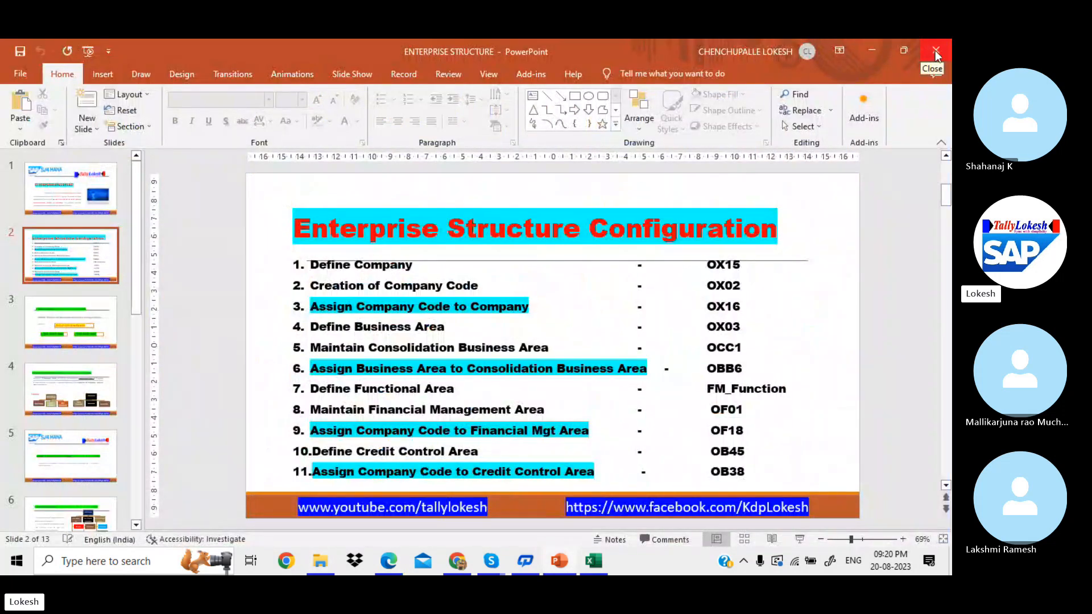
Step: Close PowerPoint, minimize Chrome and bring up the Skype call window
left_click(935, 50)
left_click(876, 49)
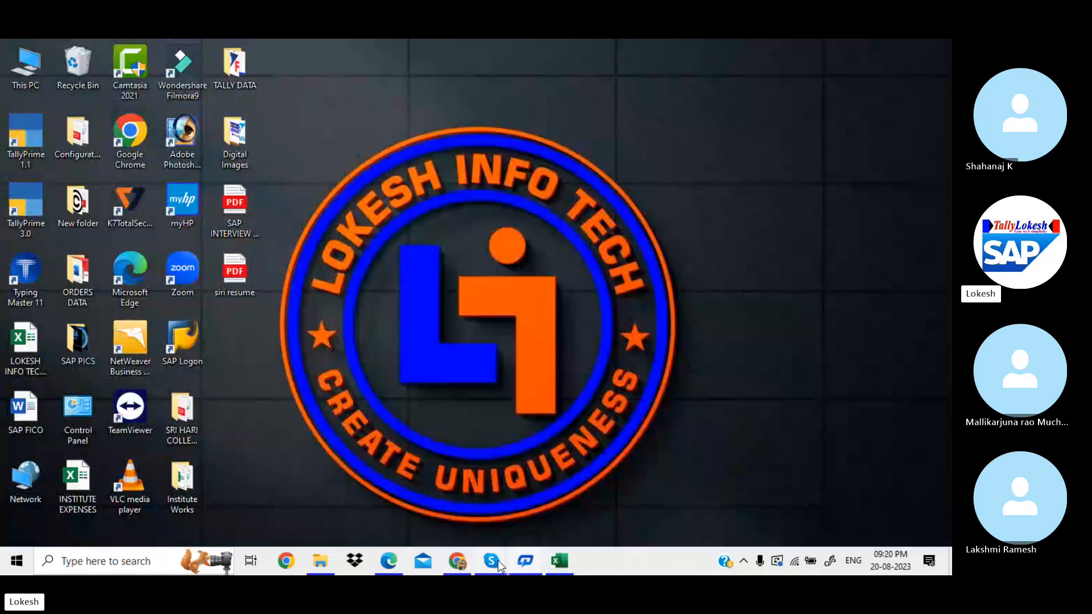
mouse_move(497, 560)
left_click(473, 493)
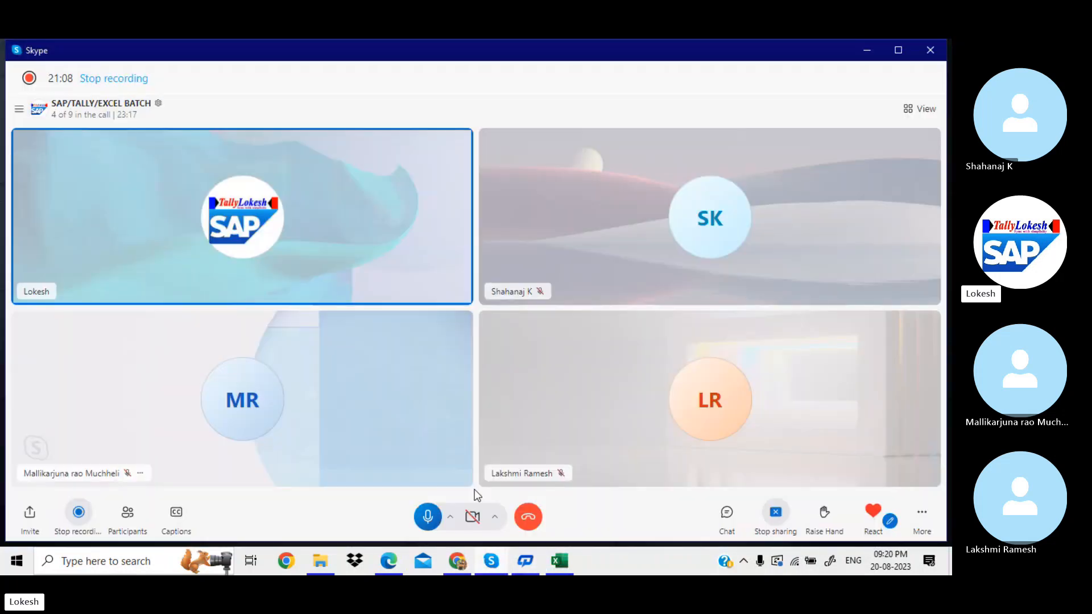
Step: Ring all participants not yet on the call, then minimize Skype
left_click(128, 518)
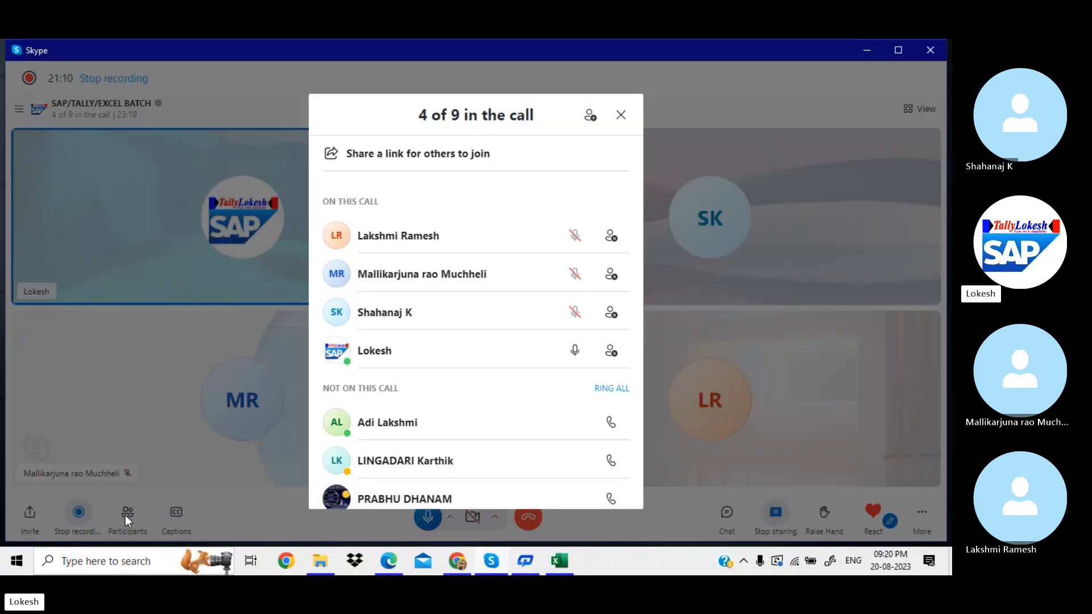
left_click(608, 390)
left_click(621, 117)
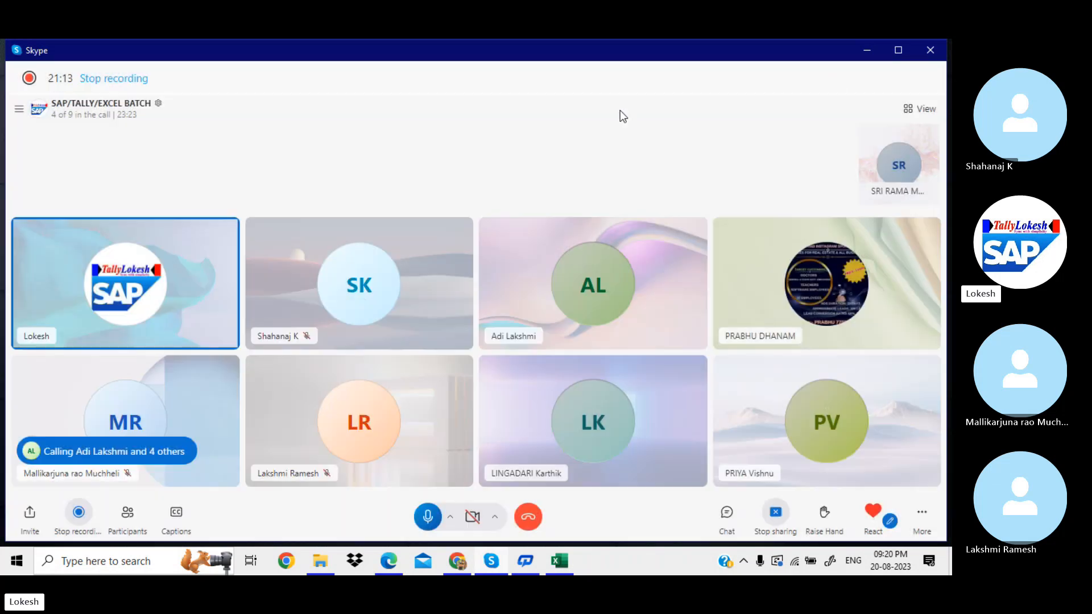
left_click(868, 50)
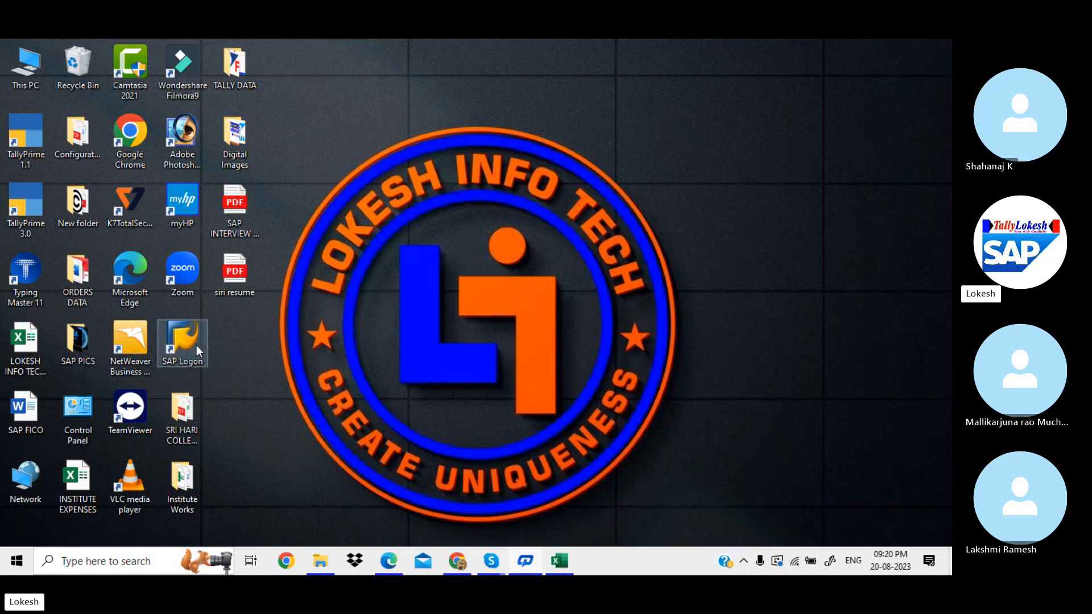
Step: Launch SAP Logon, maximize it and open the EHP7 connection's logon screen
double_click(197, 346)
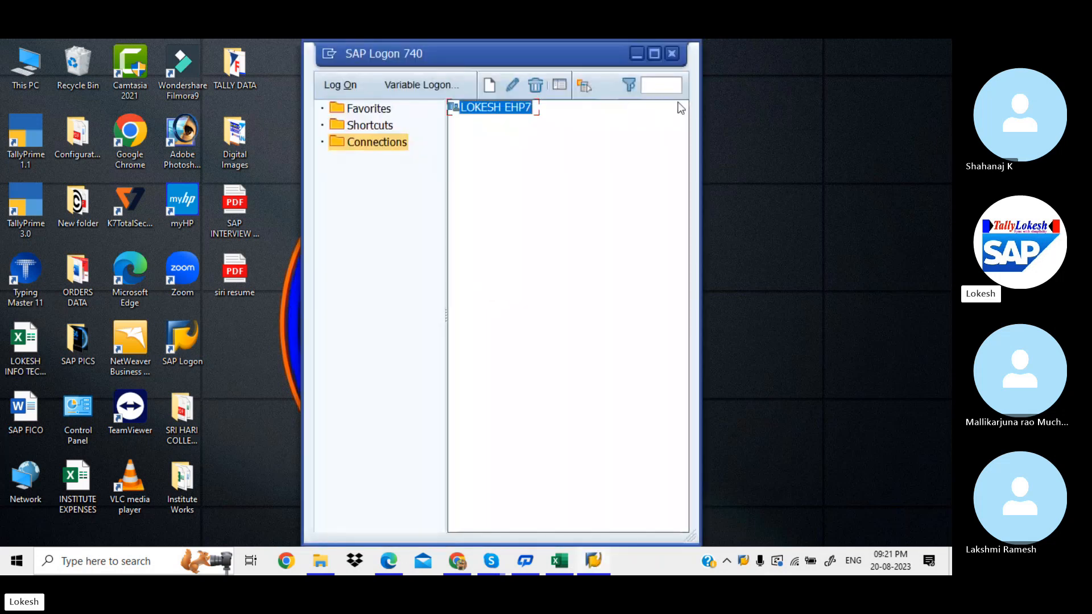
left_click(654, 53)
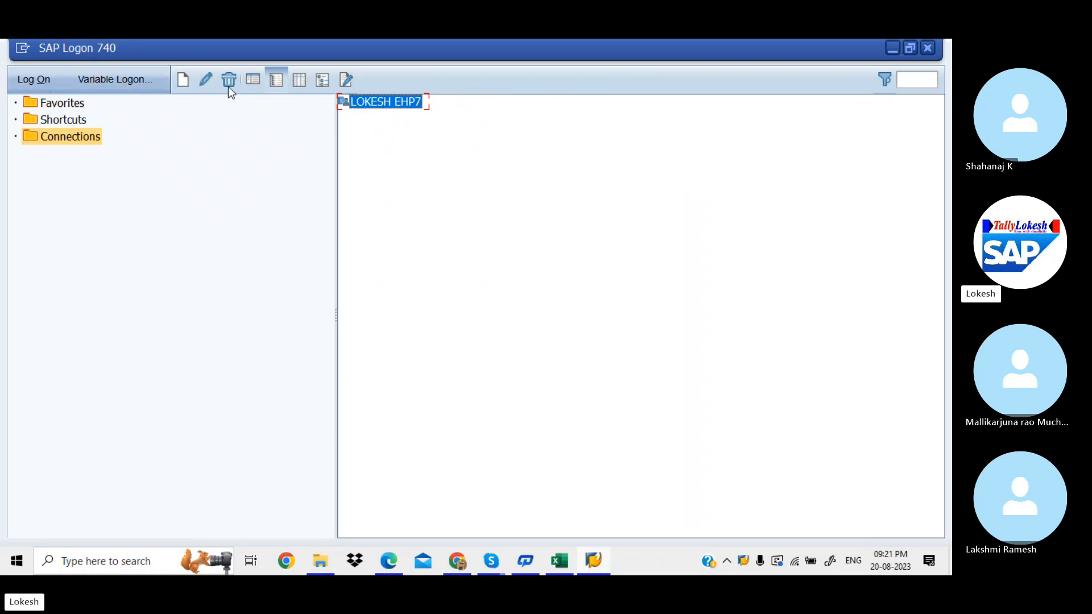
double_click(405, 106)
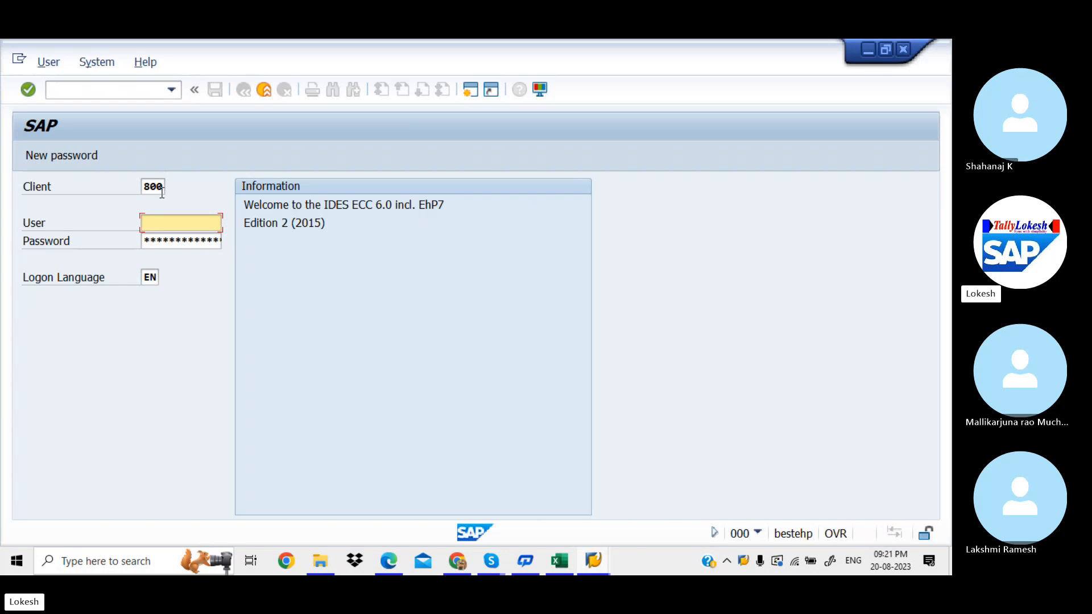
Step: Log on to client 800 with the saved user and password, ending other logons of that user
left_click(162, 192)
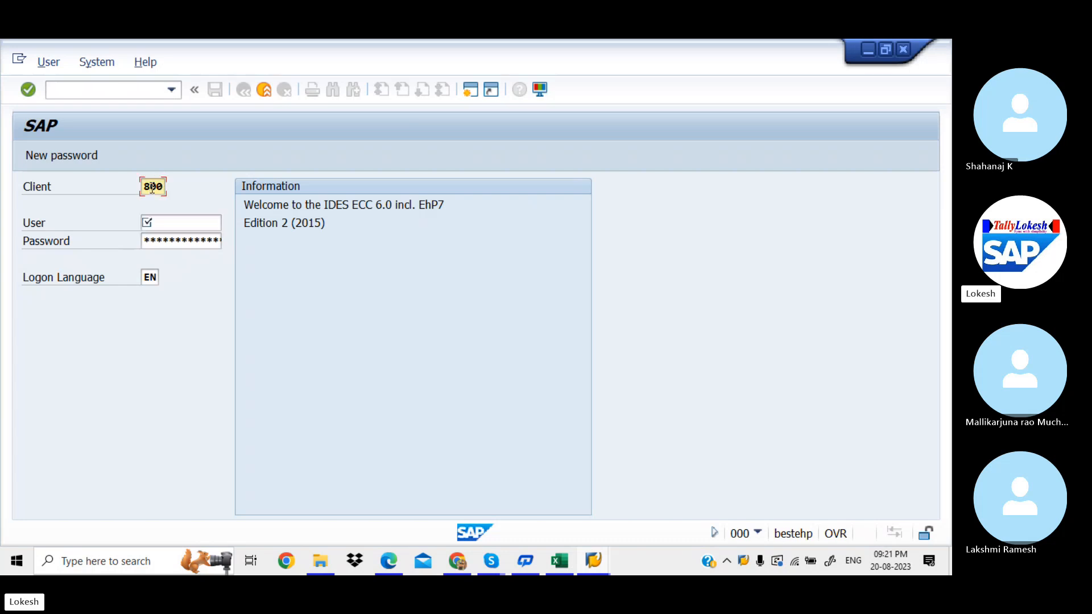
left_click_drag(141, 185, 177, 186)
left_click(196, 225)
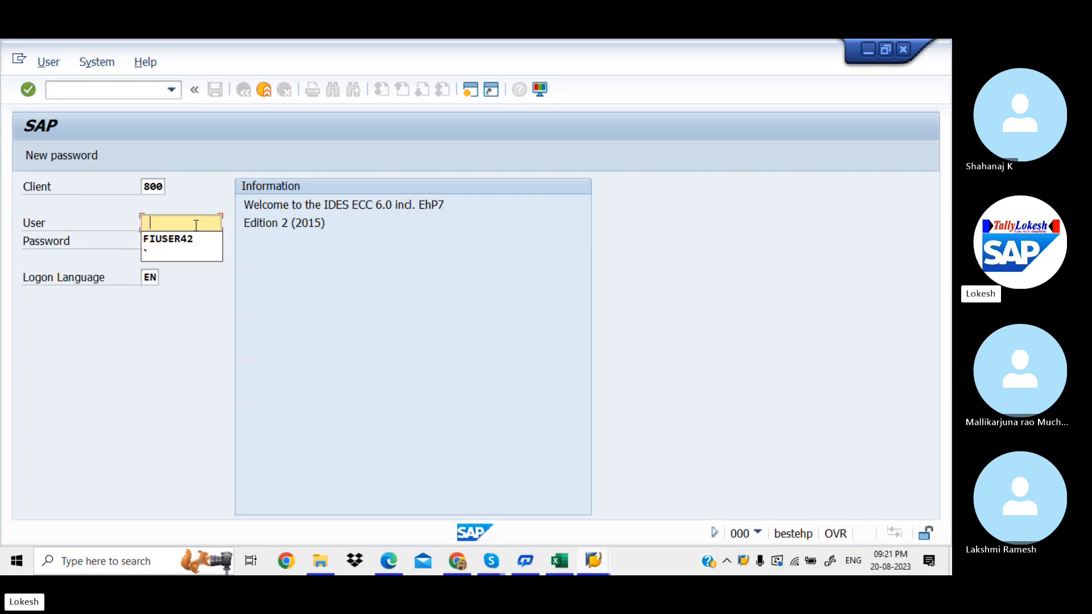
key("Down")
key("Tab")
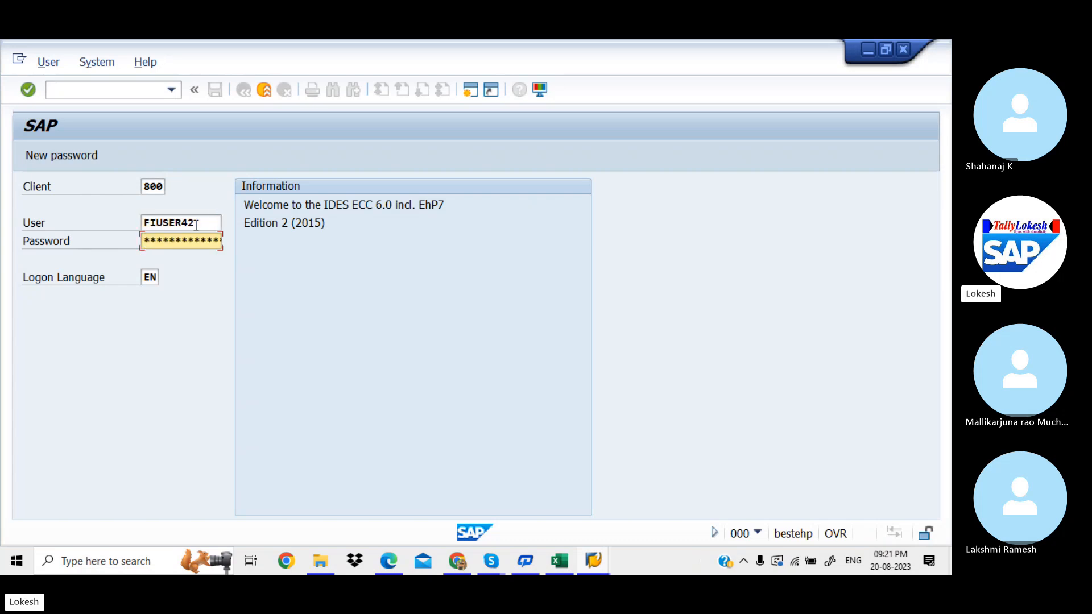
type("******")
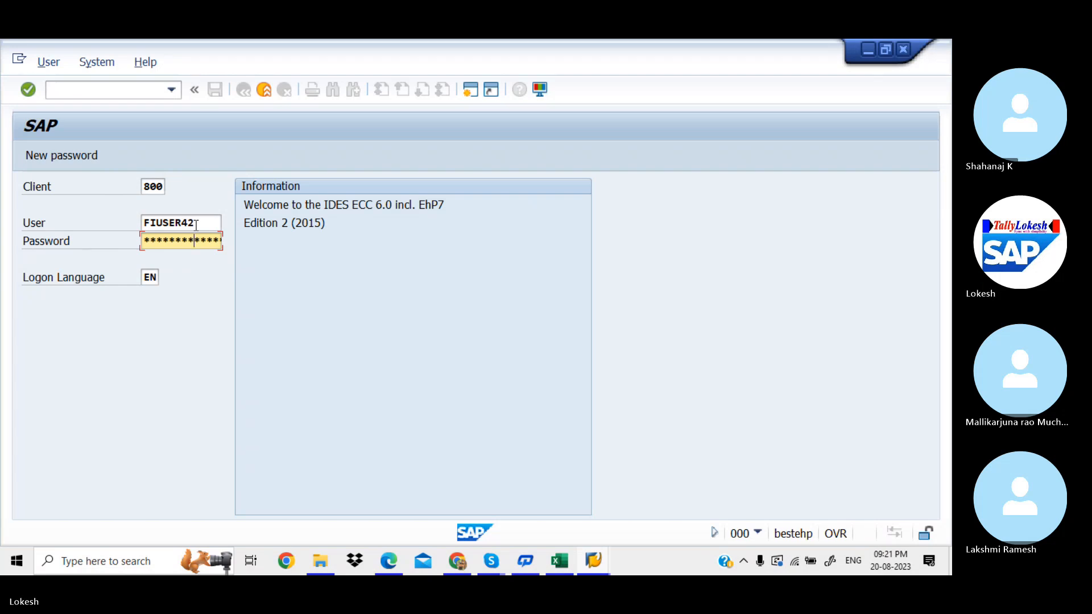
key("Return")
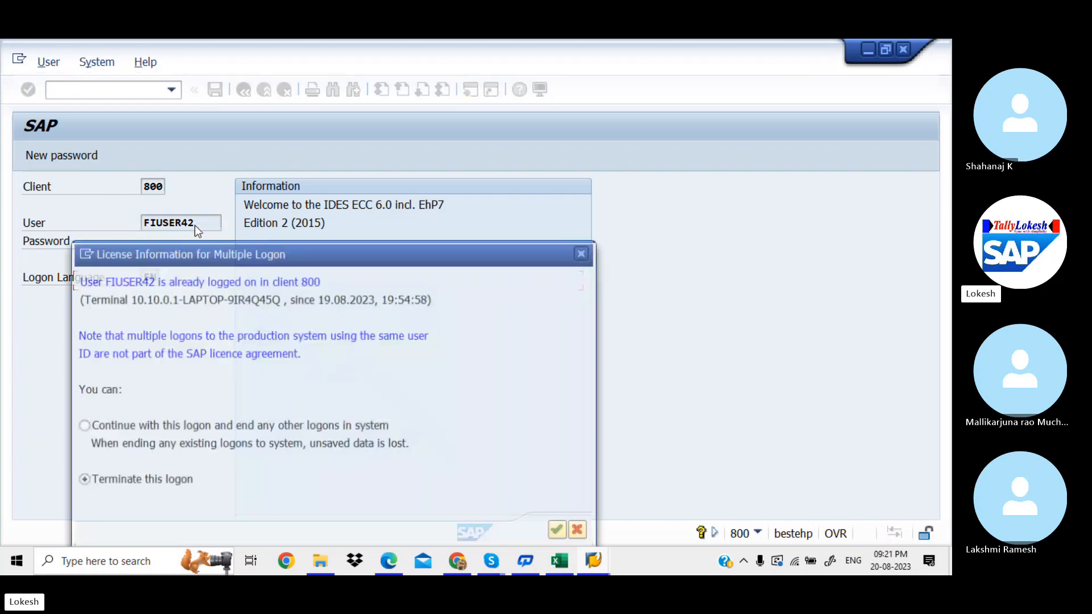
left_click(82, 425)
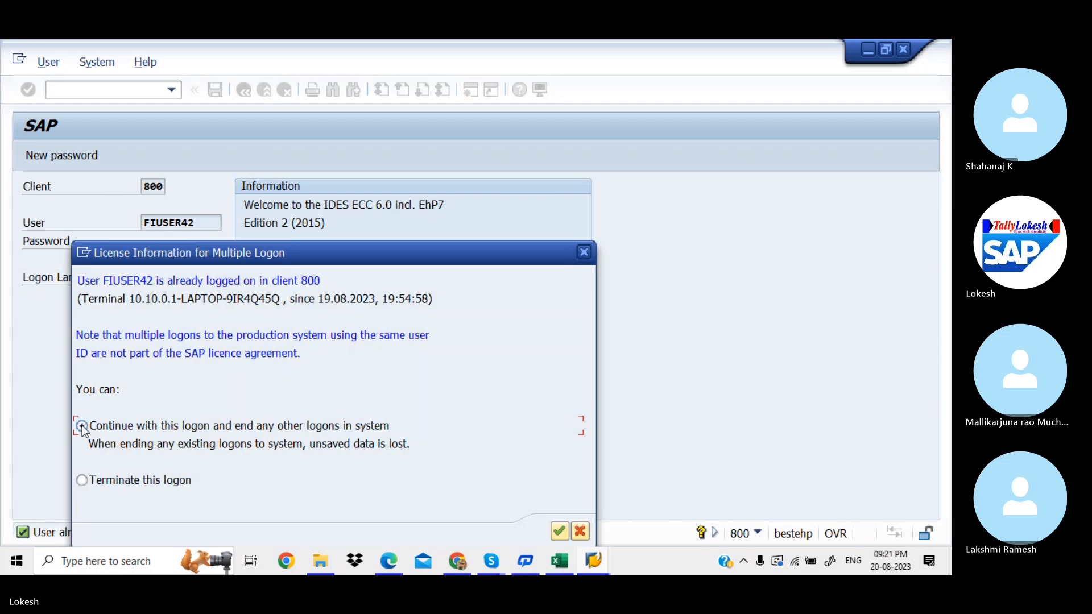
left_click(559, 533)
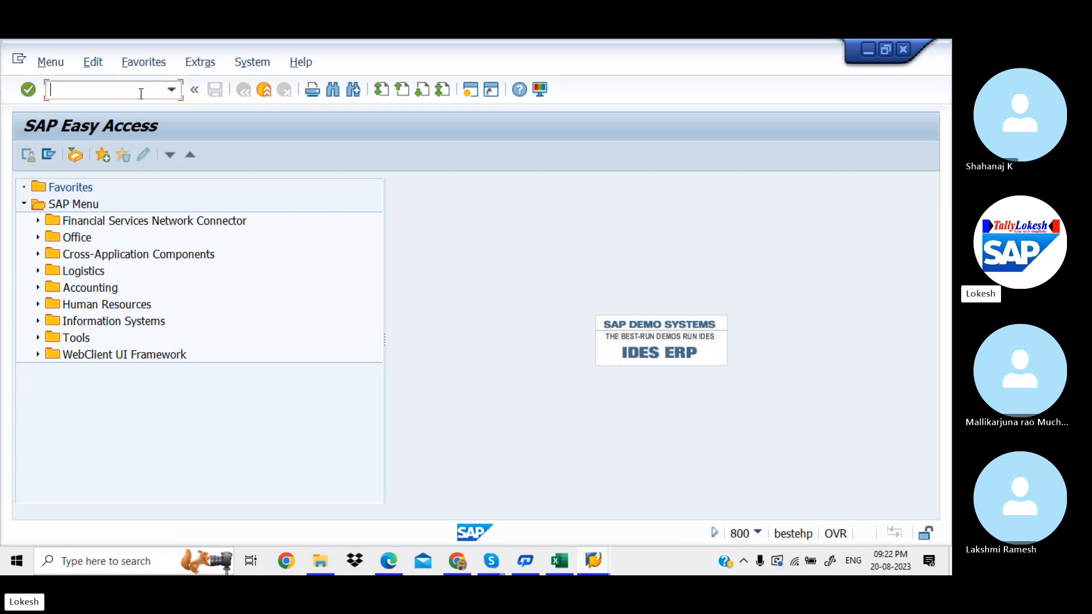
Step: Run SPRO and open the SAP Reference IMG after checking the notes PDF
type("SPRO")
key("alt+Tab")
key("Tab")
key("Tab")
key("Tab")
key("Tab")
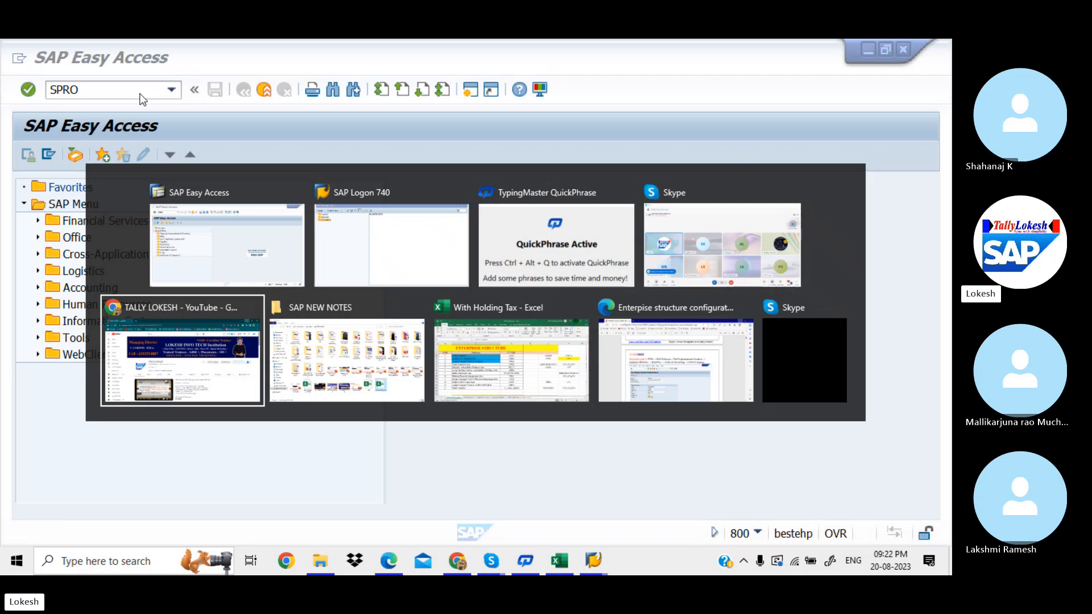
key("Tab")
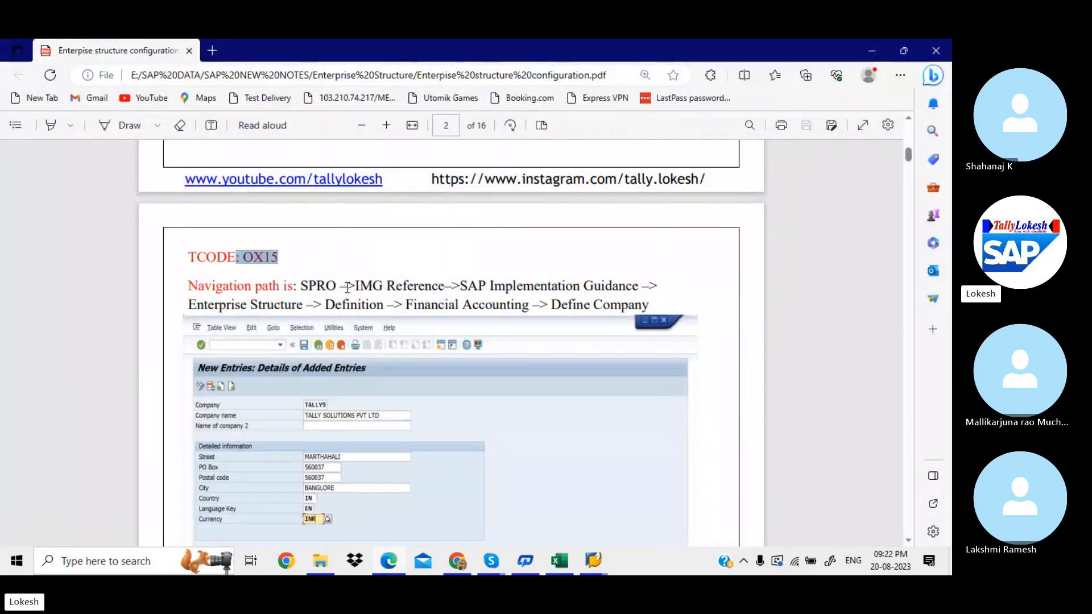
key("alt+Tab")
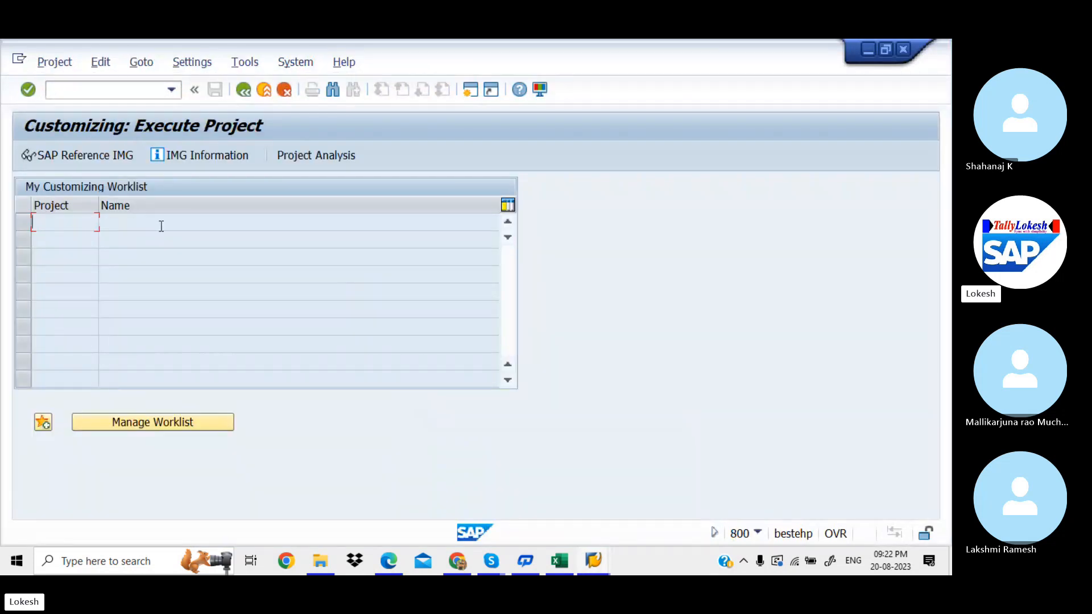
left_click(92, 155)
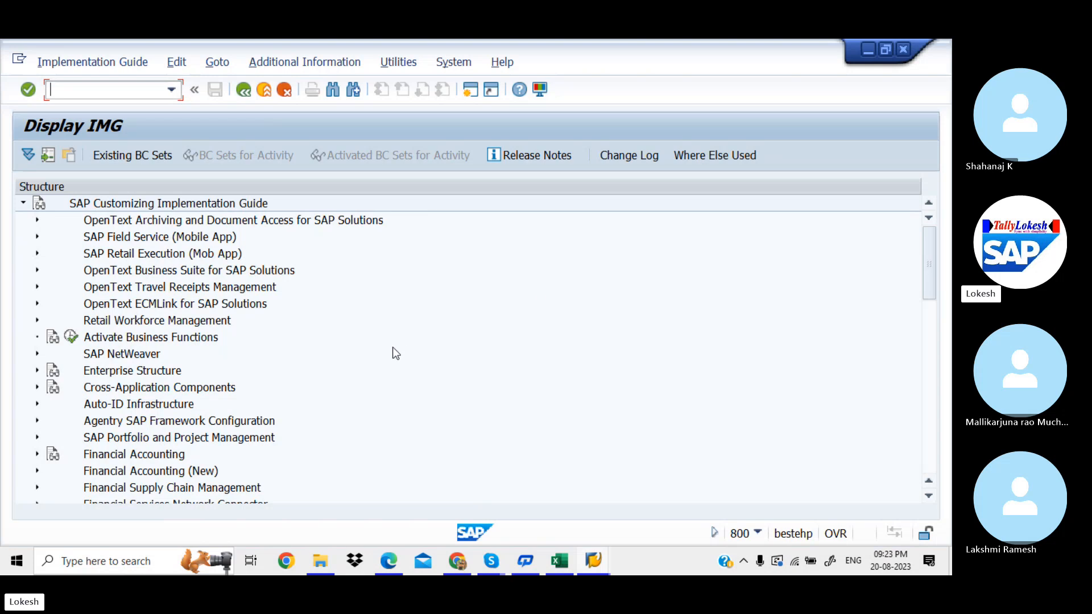
Step: Expand the Enterprise Structure branch, following the path marked in the notes PDF
key("alt+Tab")
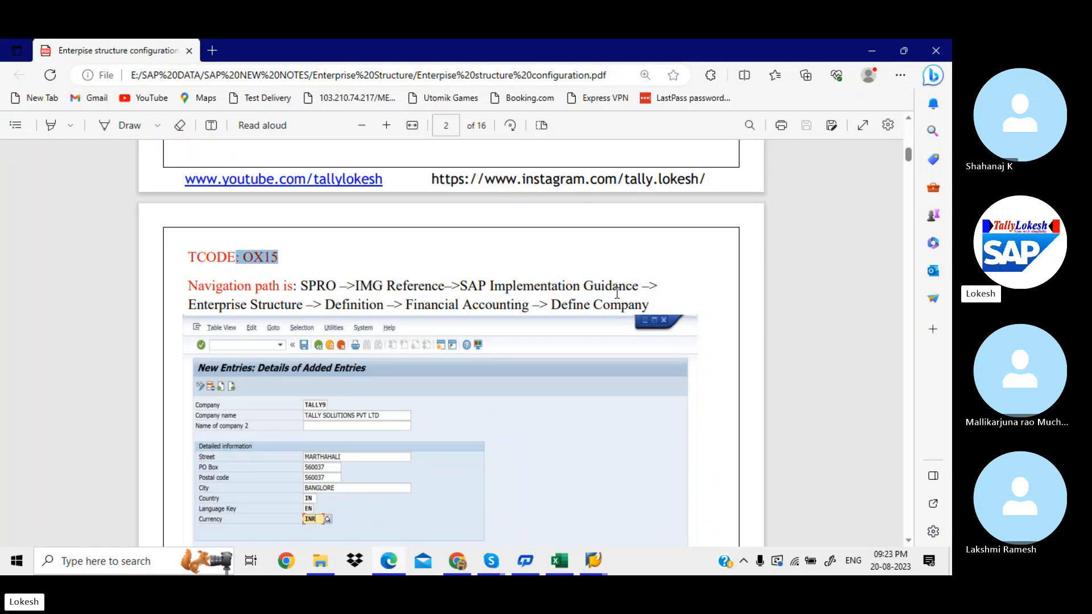
key("alt+Tab")
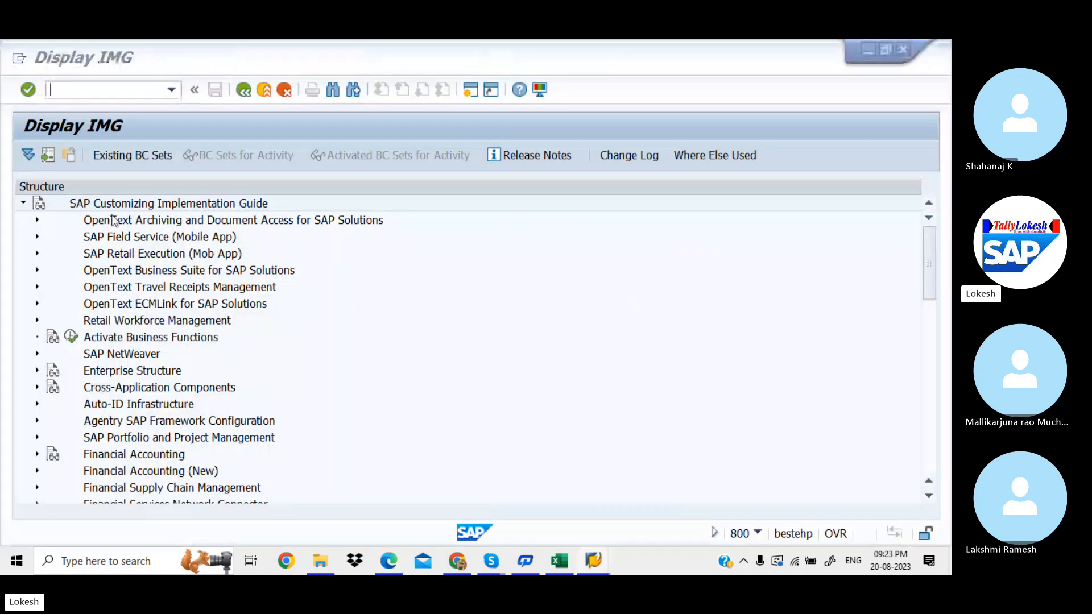
key("alt+Tab")
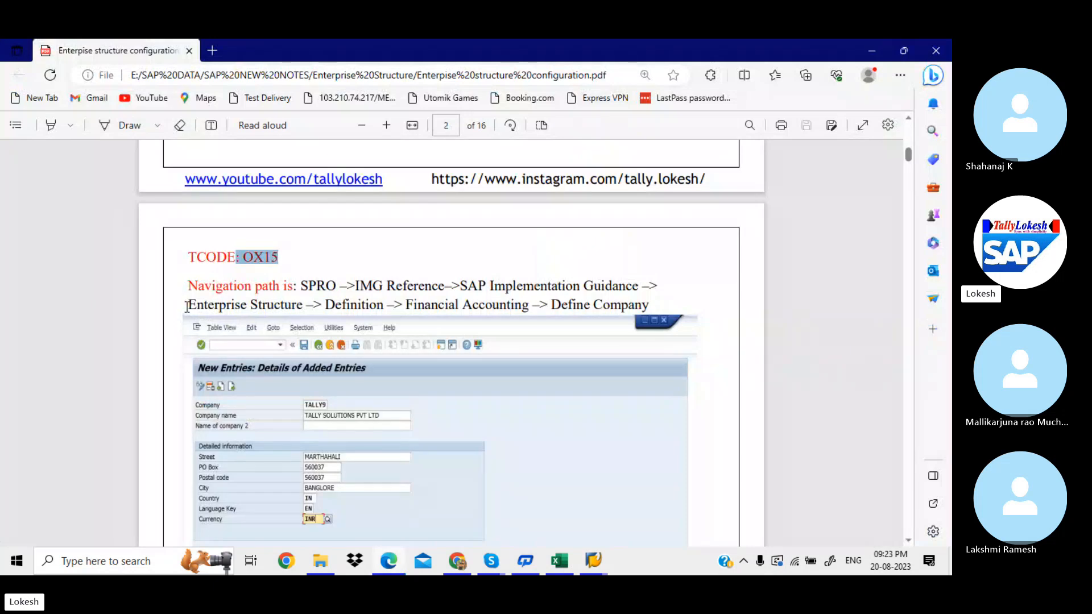
left_click_drag(188, 305, 302, 305)
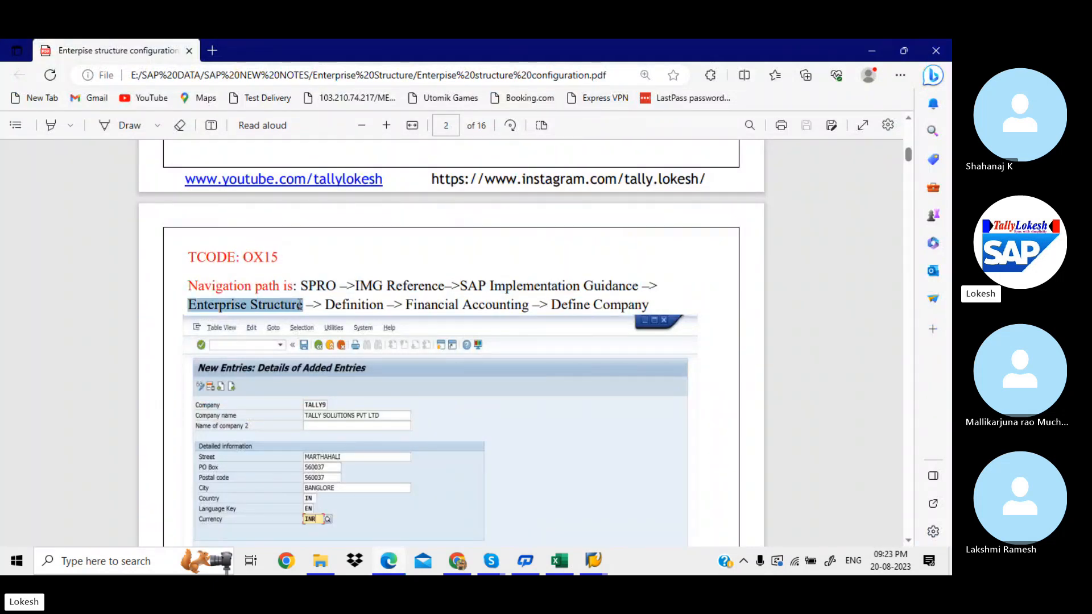
key("alt+Tab")
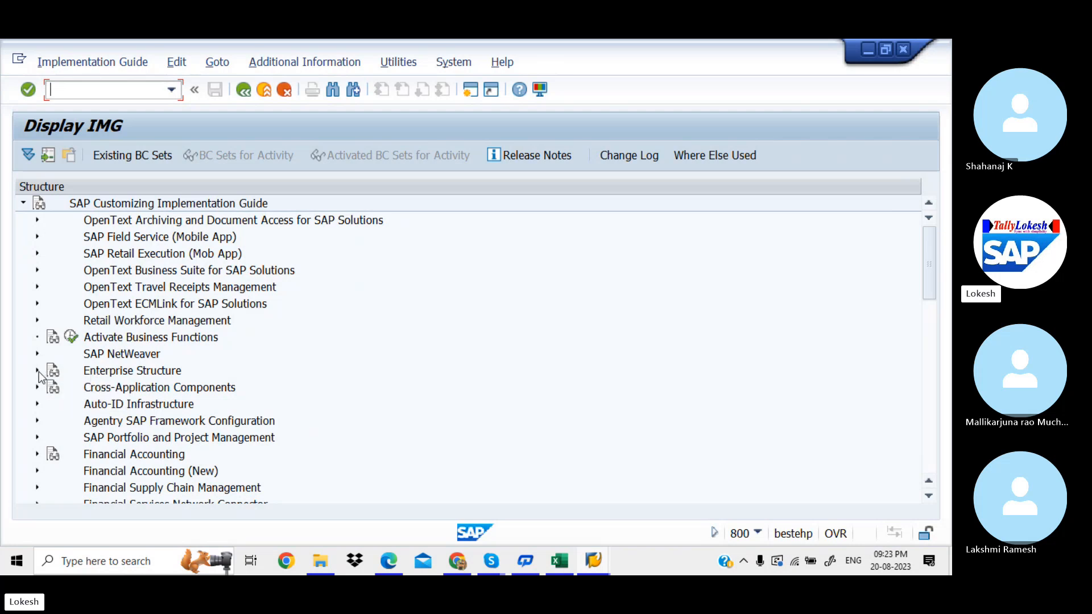
left_click(36, 370)
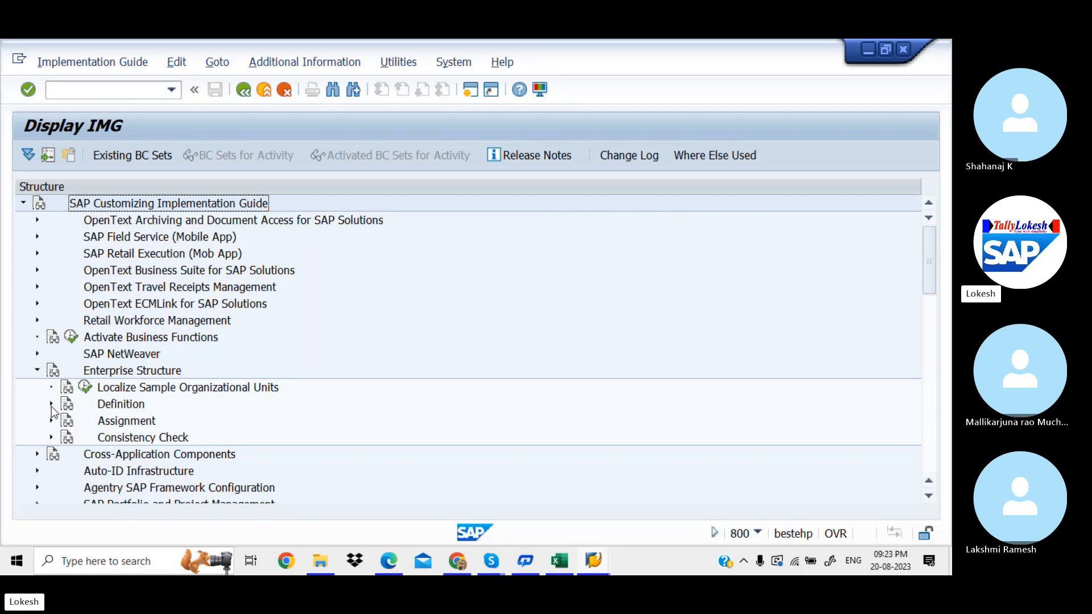
Step: Expand the Definition branch under Enterprise Structure after rechecking the notes
key("alt+Tab")
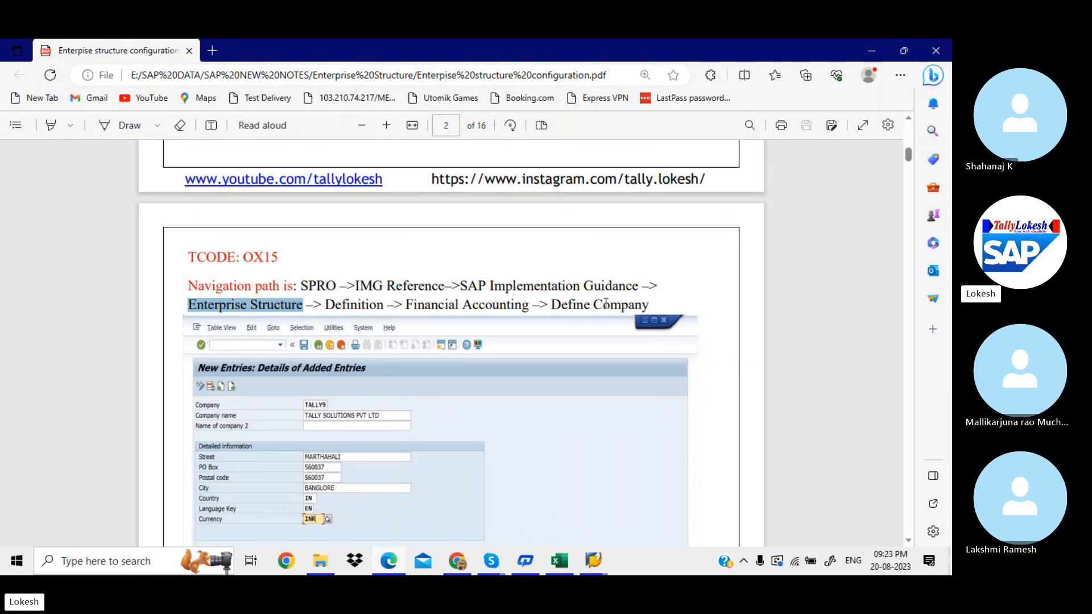
key("alt+Tab")
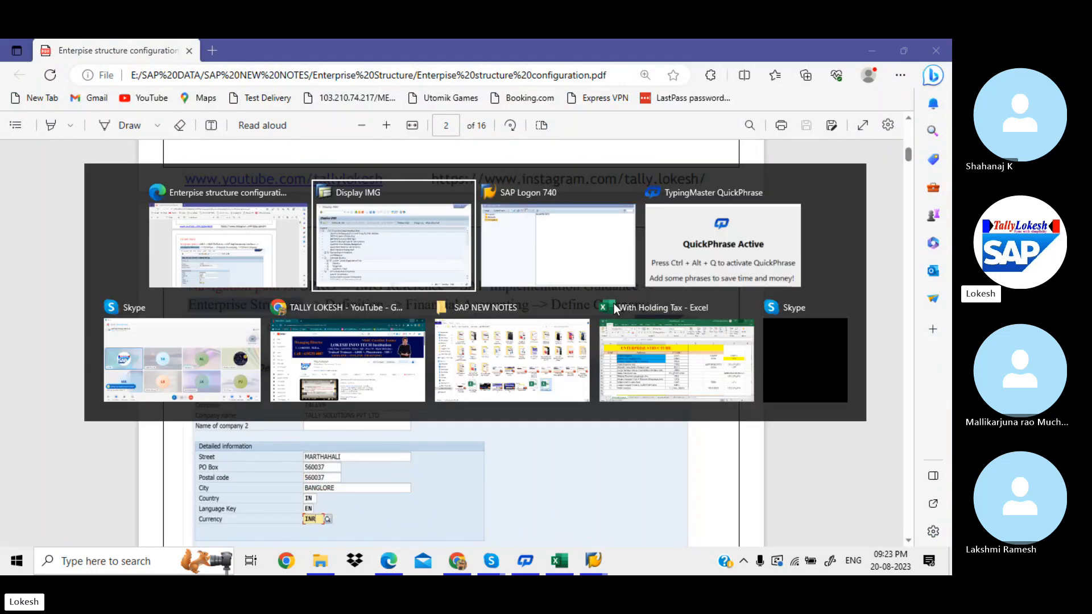
left_click(51, 403)
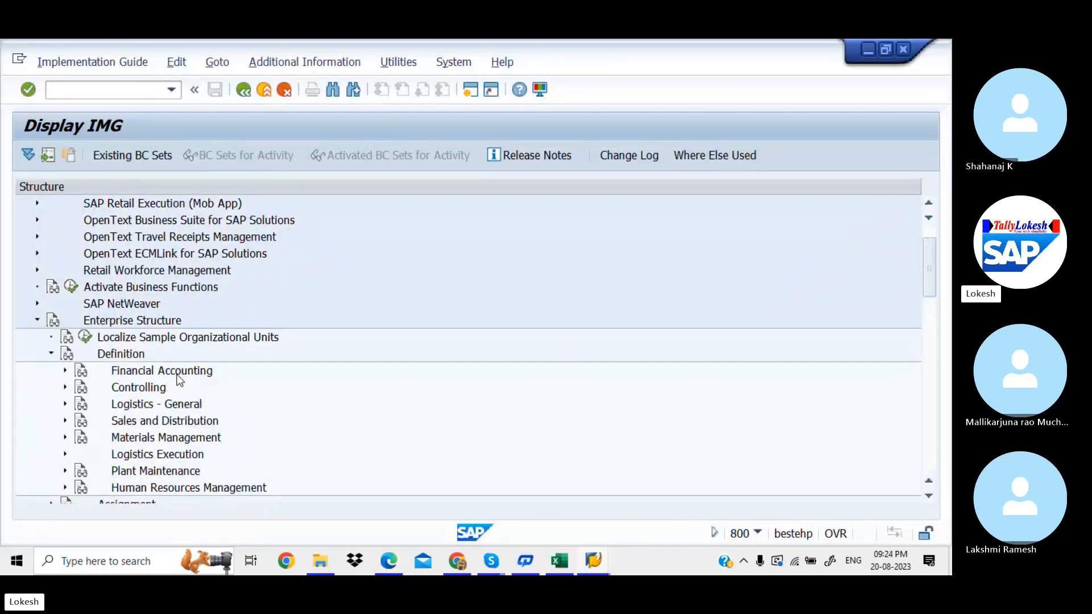
Step: Expand Financial Accounting and show the Define company documentation
left_click(65, 371)
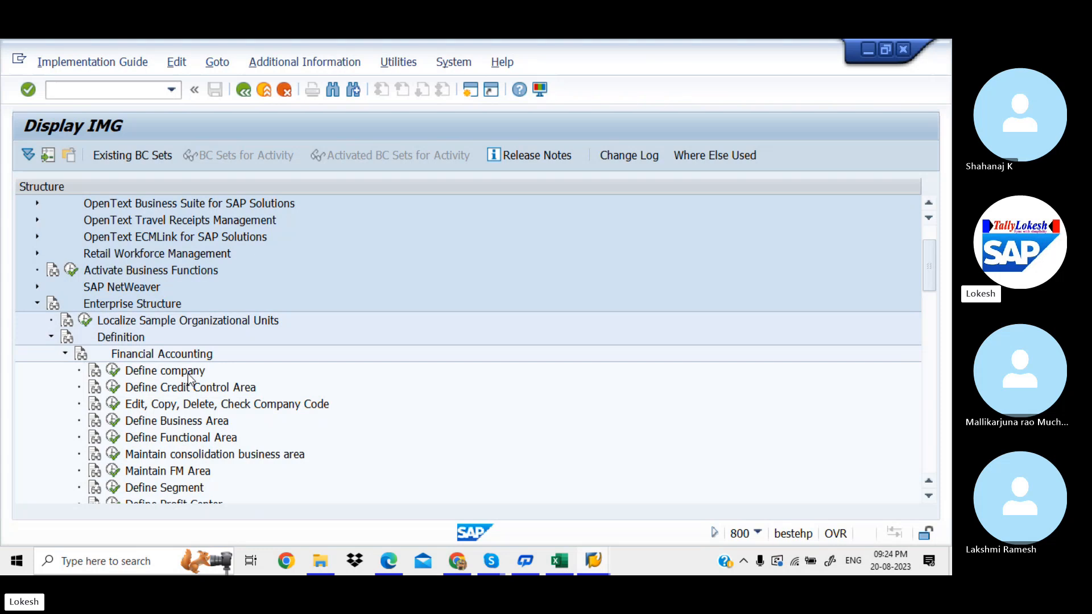
left_click(96, 375)
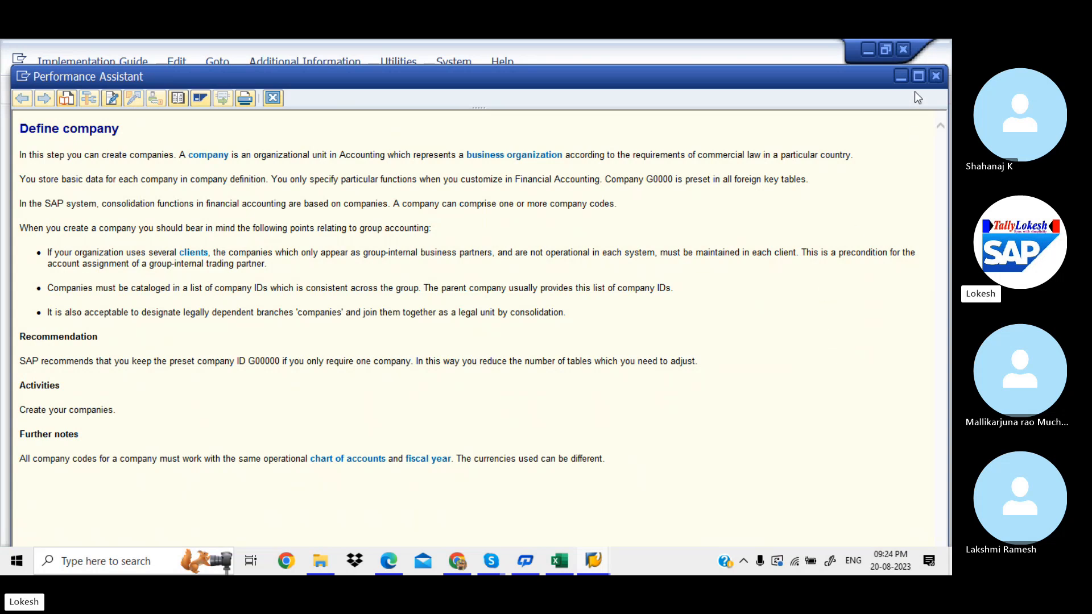
Step: Close the Define company documentation and run the Define company activity
left_click(936, 78)
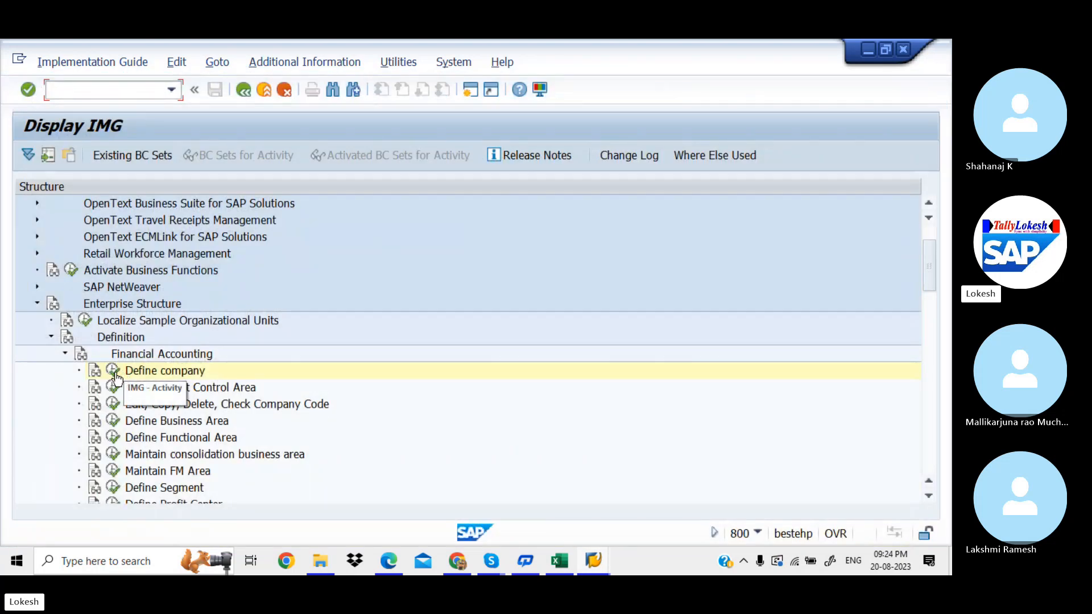
left_click(113, 372)
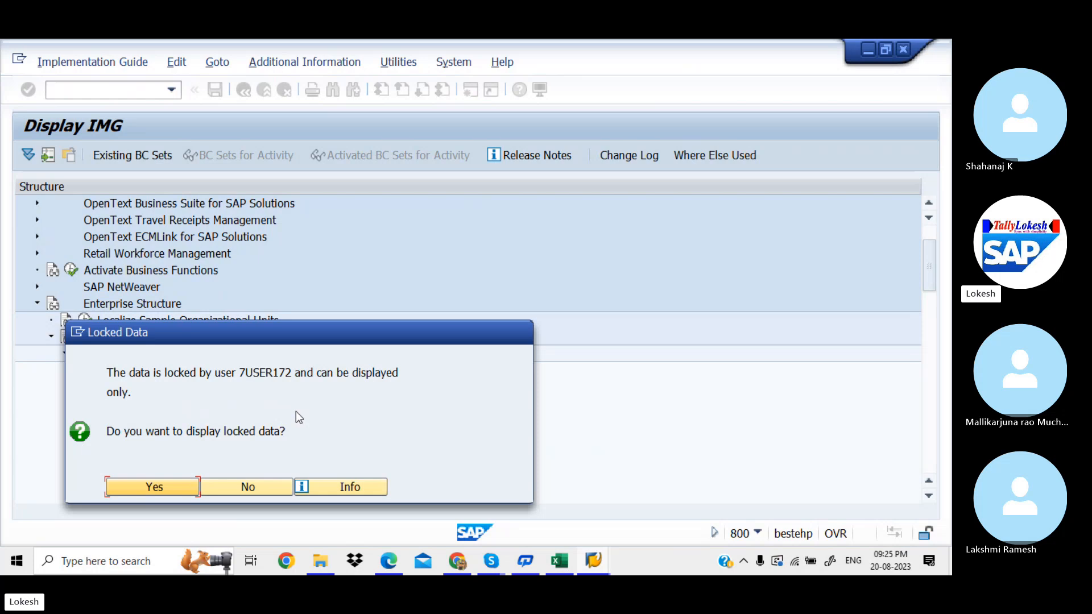
Step: Decline displaying the locked company data and open a second SAP session
left_click(221, 484)
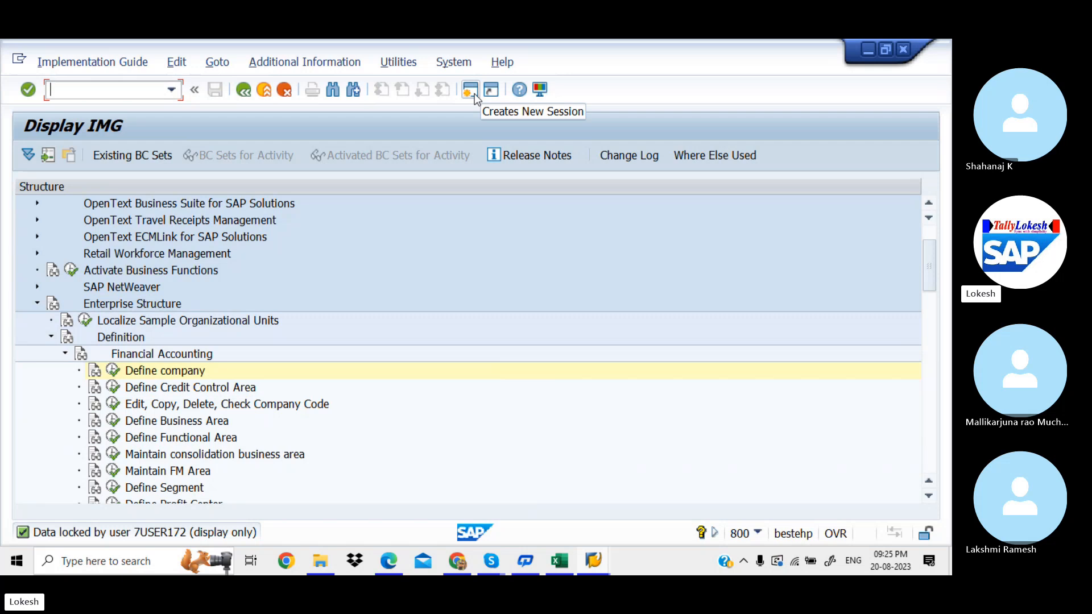
left_click(474, 93)
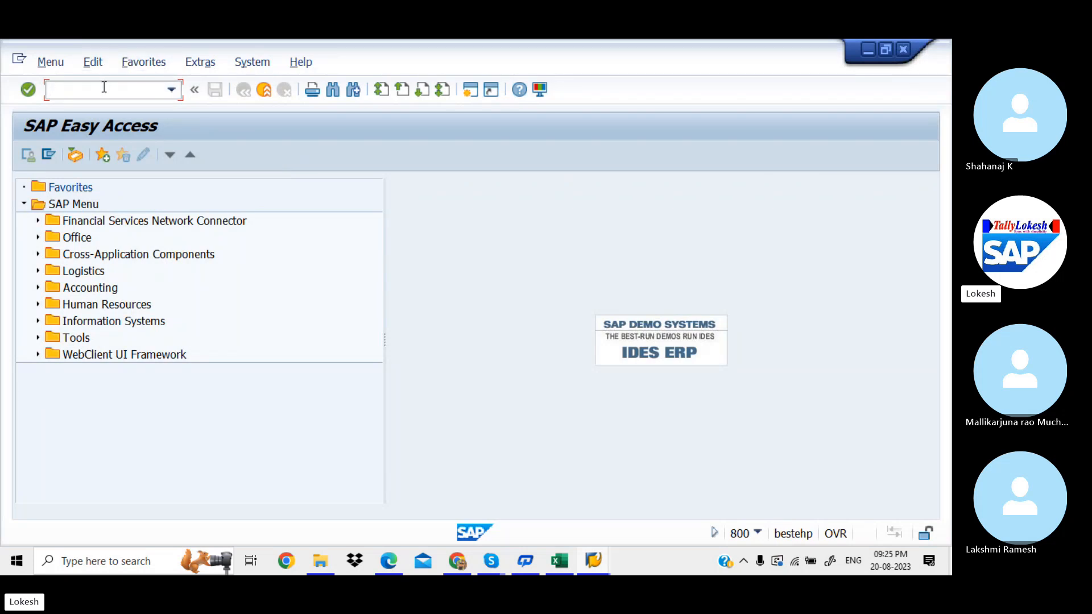
Step: Run SM12 and clear the User Name filter on Select Lock Entries
type("SM12")
key("Return")
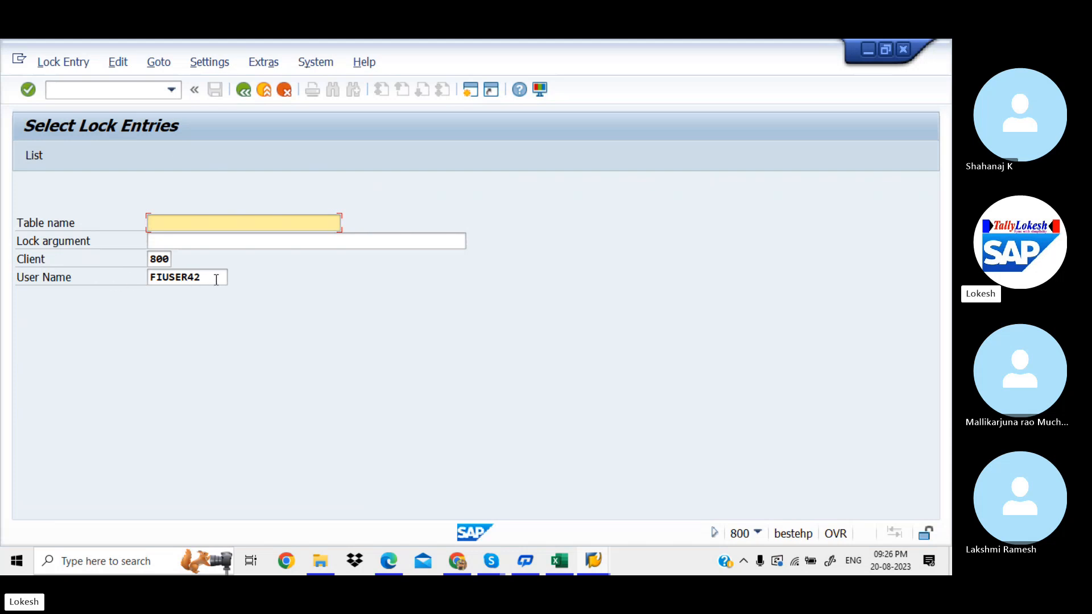
left_click(216, 280)
key("BackSpace")
key("BackSpace")
key("BackSpace")
key("BackSpace")
key("BackSpace")
key("BackSpace")
key("BackSpace")
key("BackSpace")
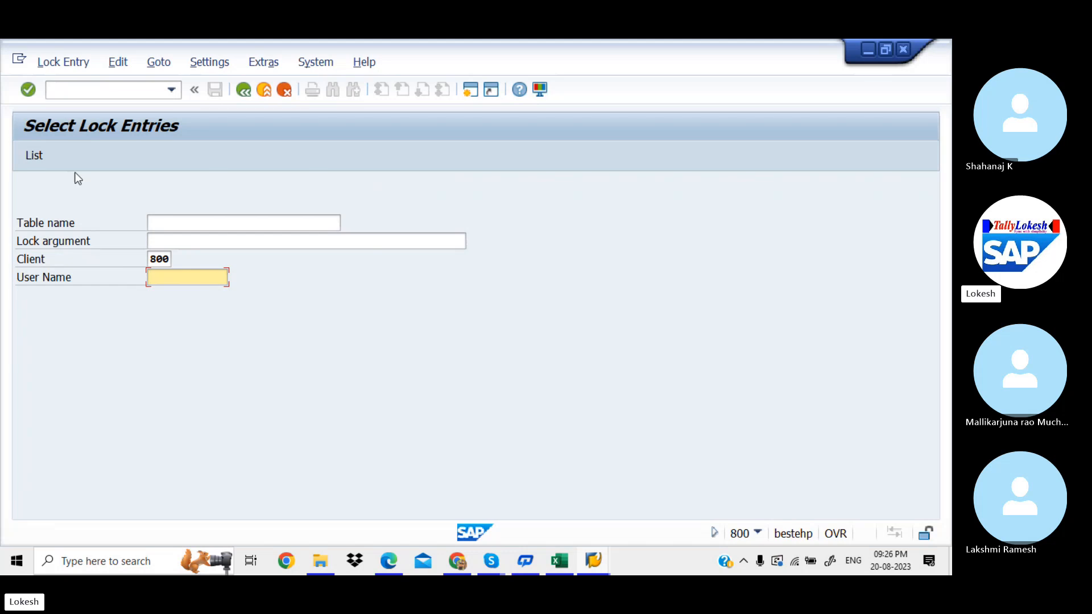
Step: List the lock entries, delete all six, and refresh to confirm none remain
left_click(34, 156)
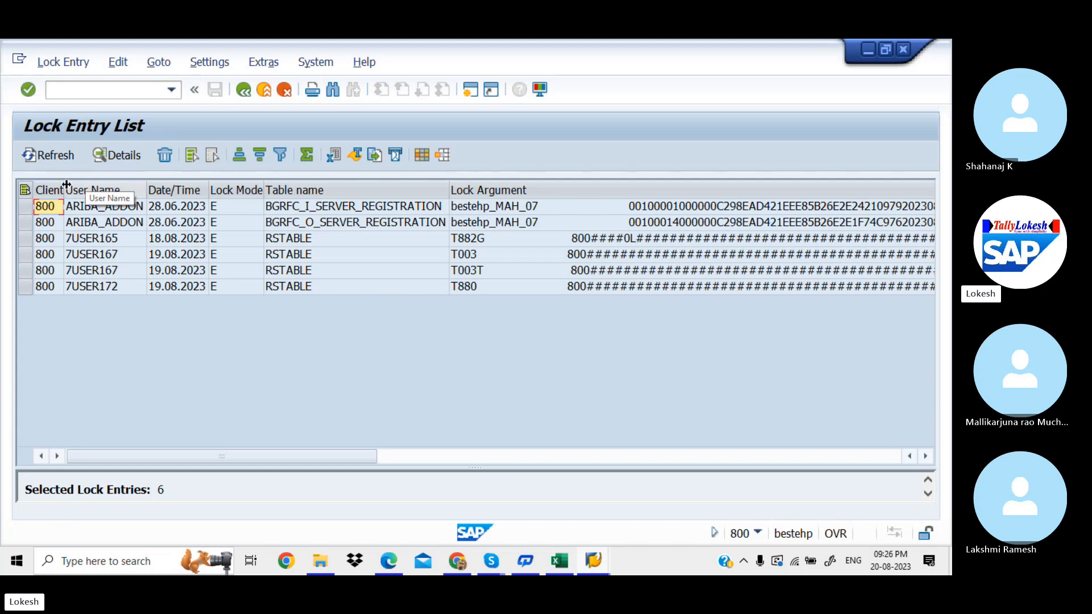
left_click(25, 190)
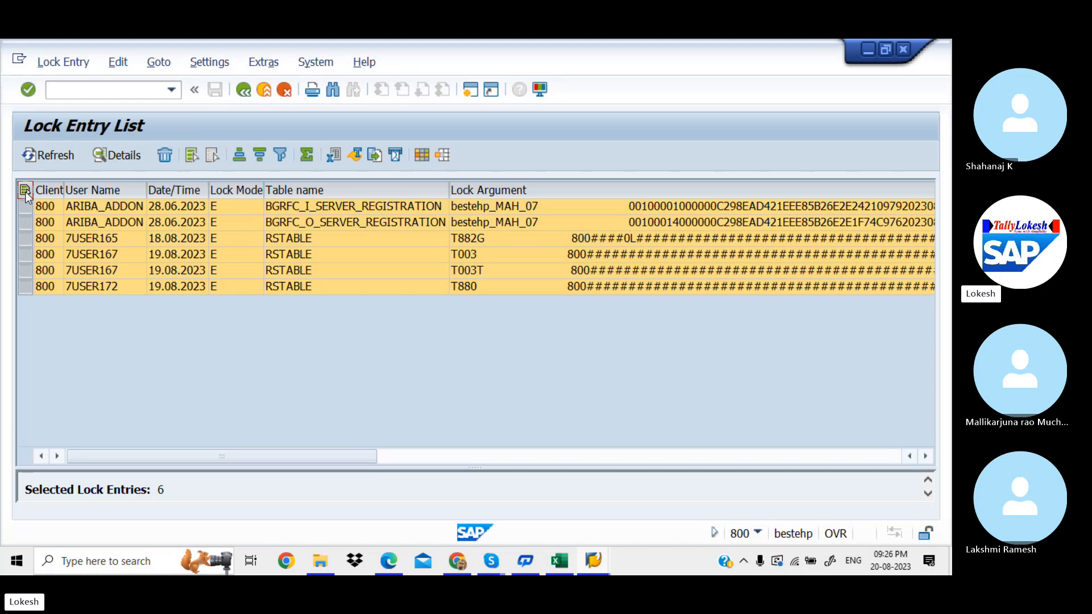
left_click(165, 155)
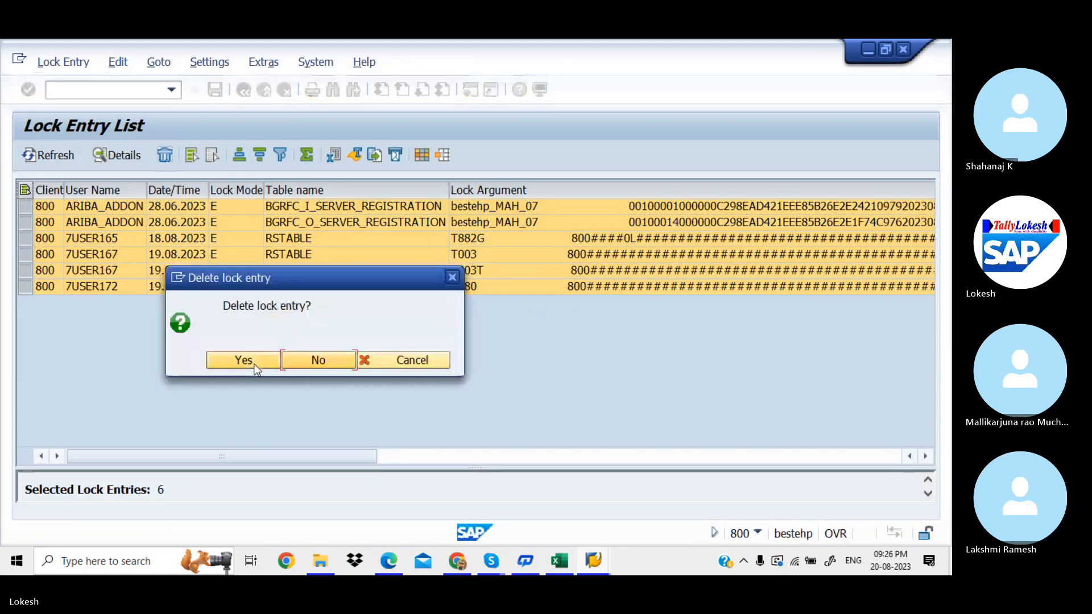
left_click(243, 360)
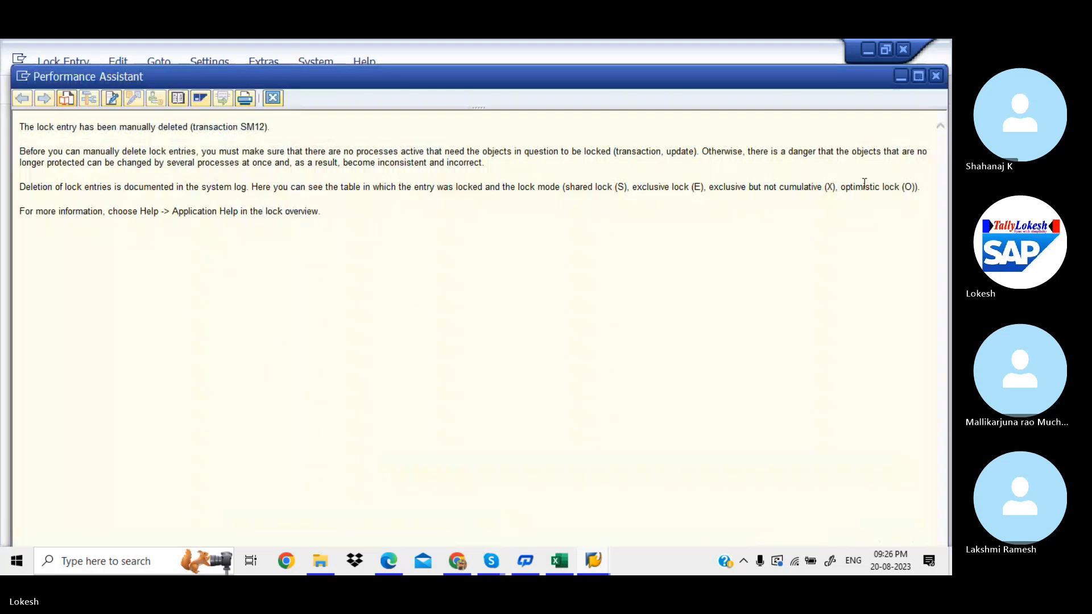
left_click(933, 77)
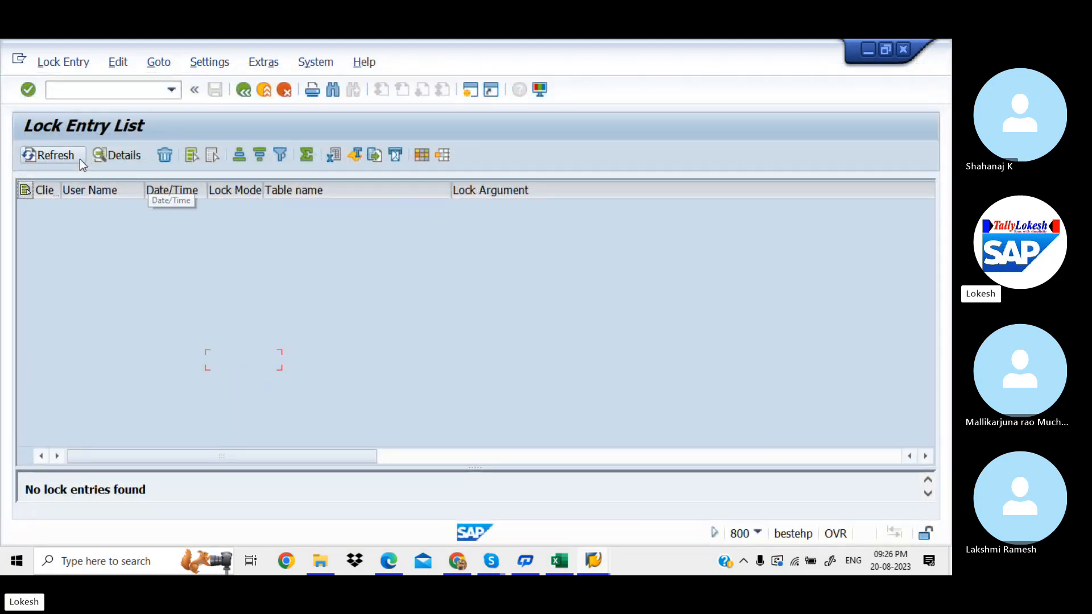
left_click(63, 158)
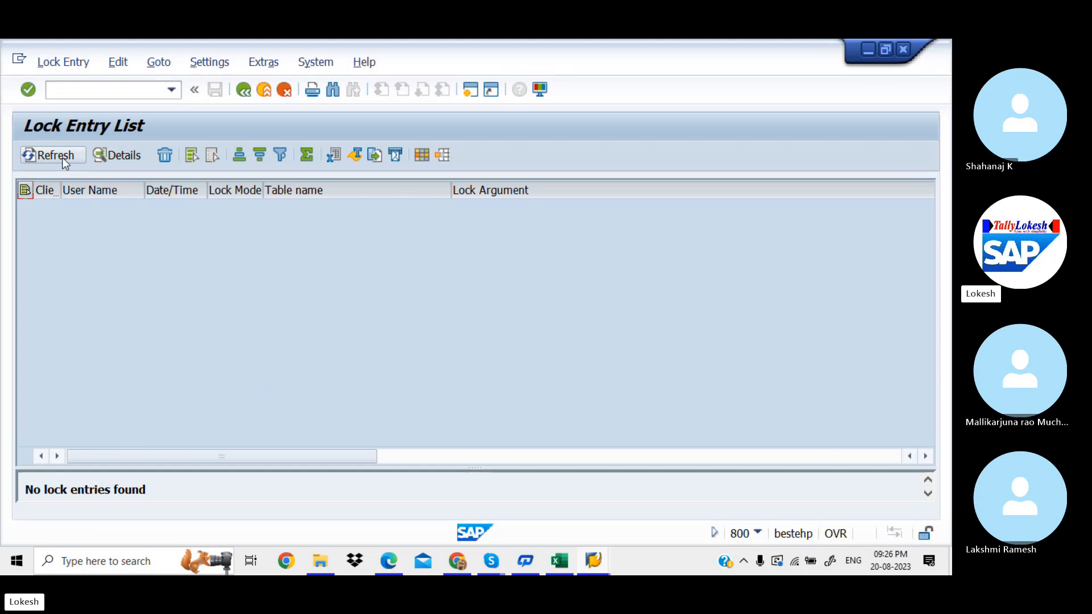
left_click(63, 158)
Step: Return to the SAP Easy Access menu with /N
left_click(129, 92)
type("/N")
key("Return")
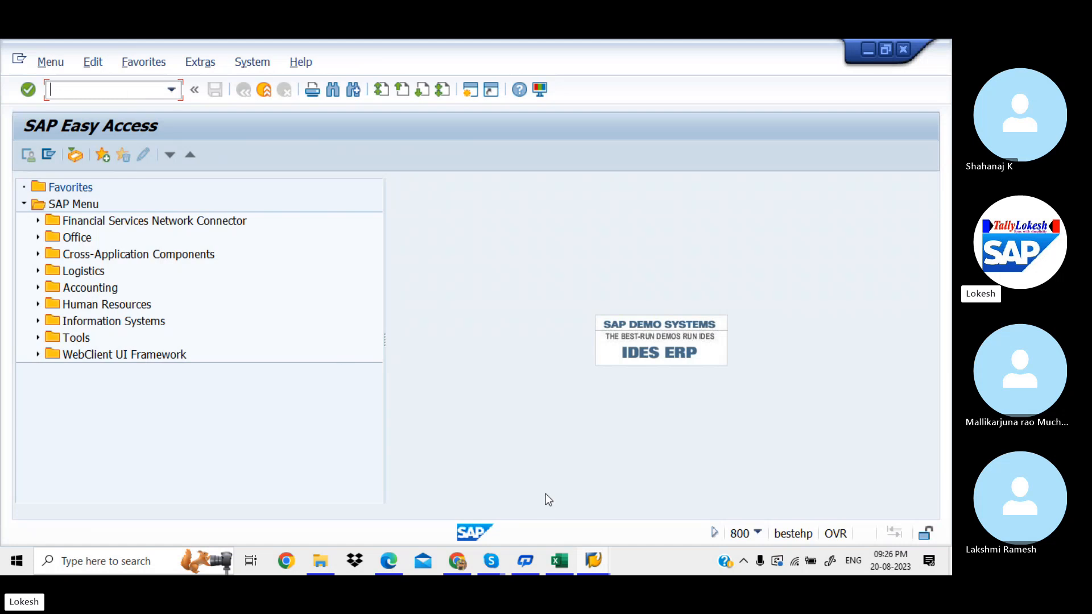
Step: Run Define company from the Display IMG and start a New Entries form
mouse_move(592, 563)
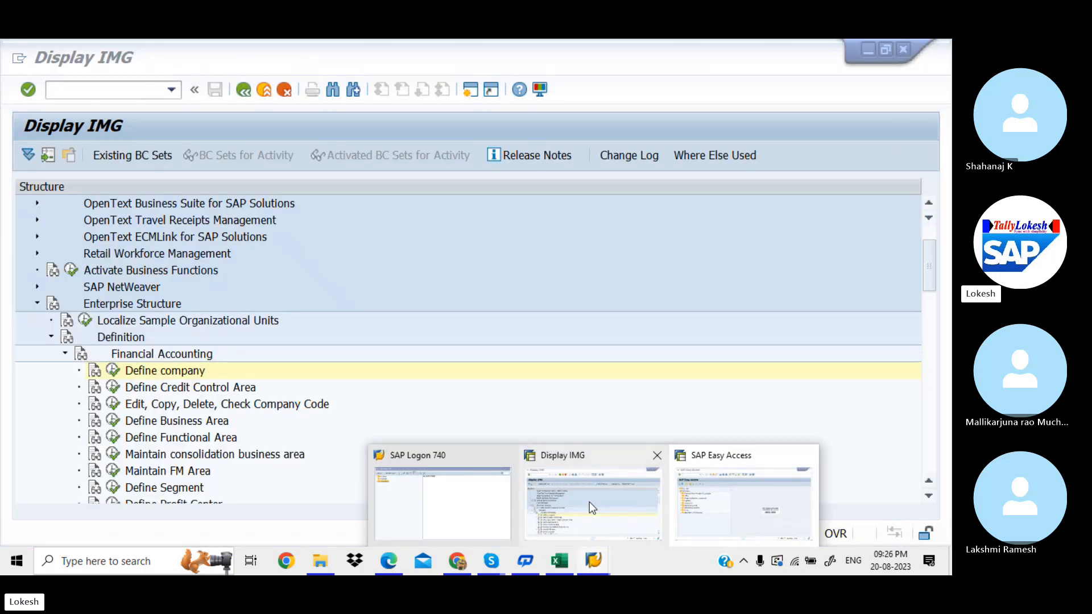
left_click(589, 501)
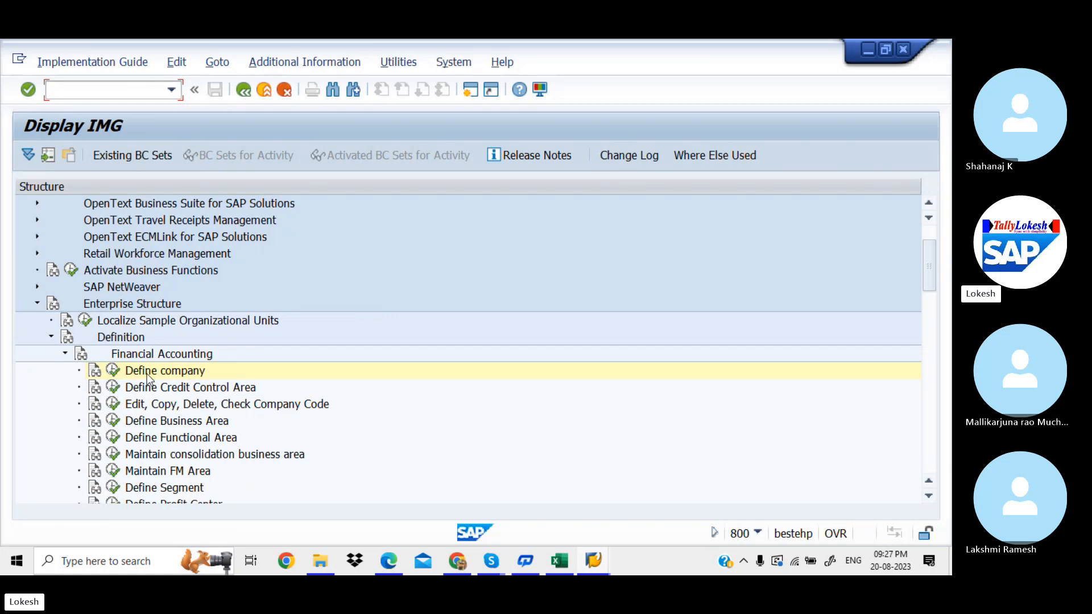
left_click(113, 370)
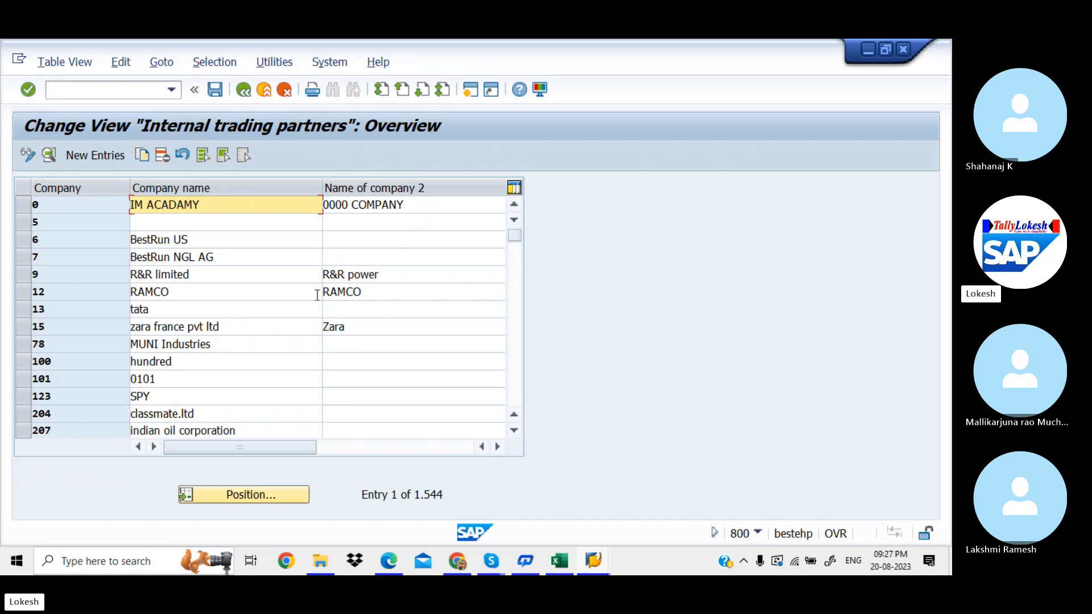
left_click(108, 158)
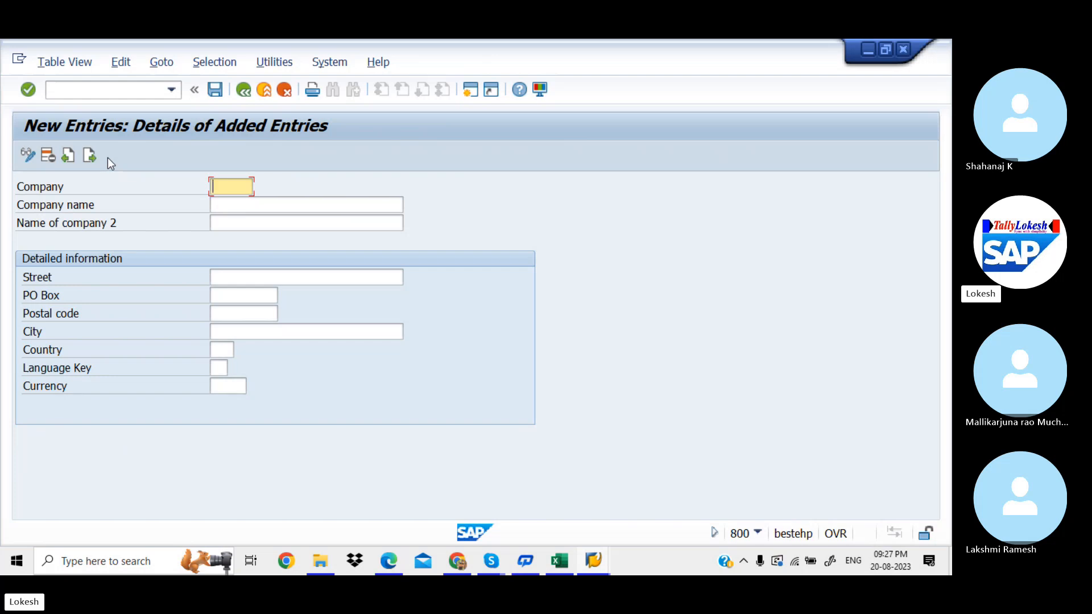
key("alt+Tab")
key("alt+Tab")
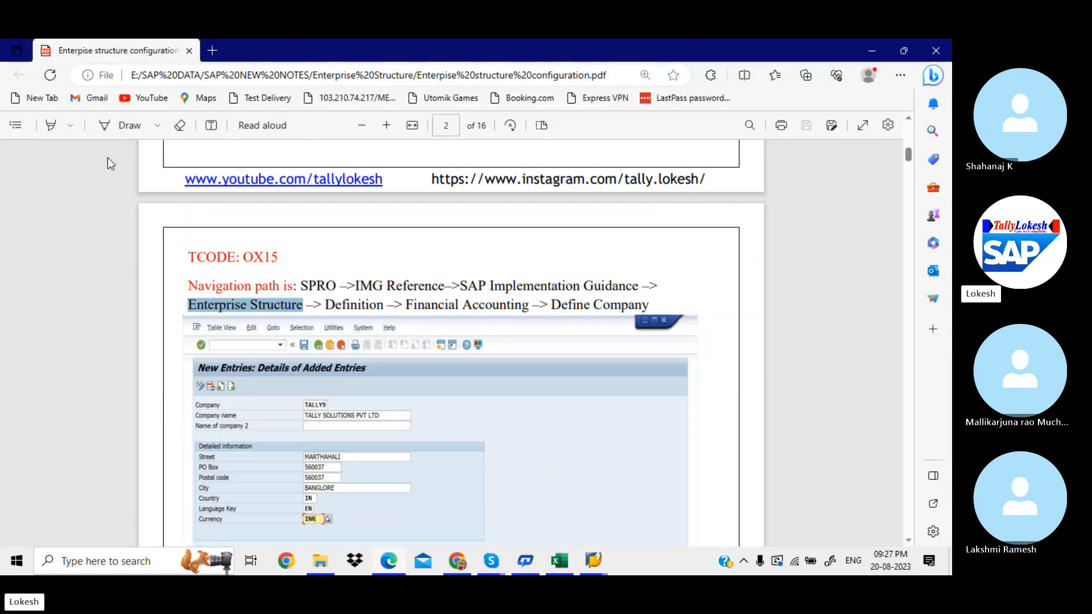
Step: Scroll the notes PDF to the OX15 Define Company example, then return to SAP
scroll(107, 158, "down", 2)
scroll(108, 158, "down", 1)
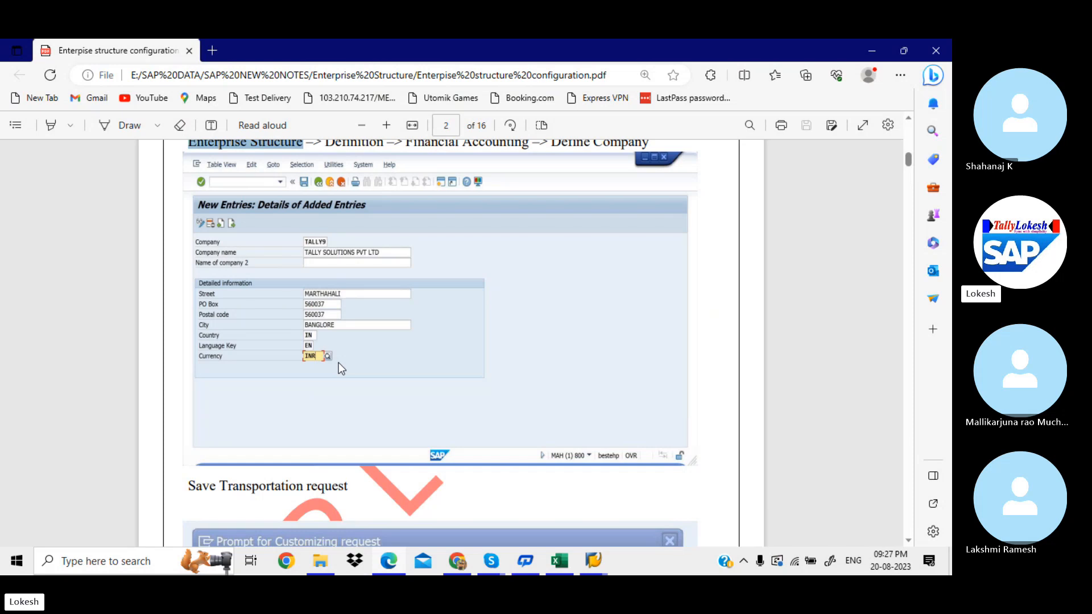
key("alt+Tab")
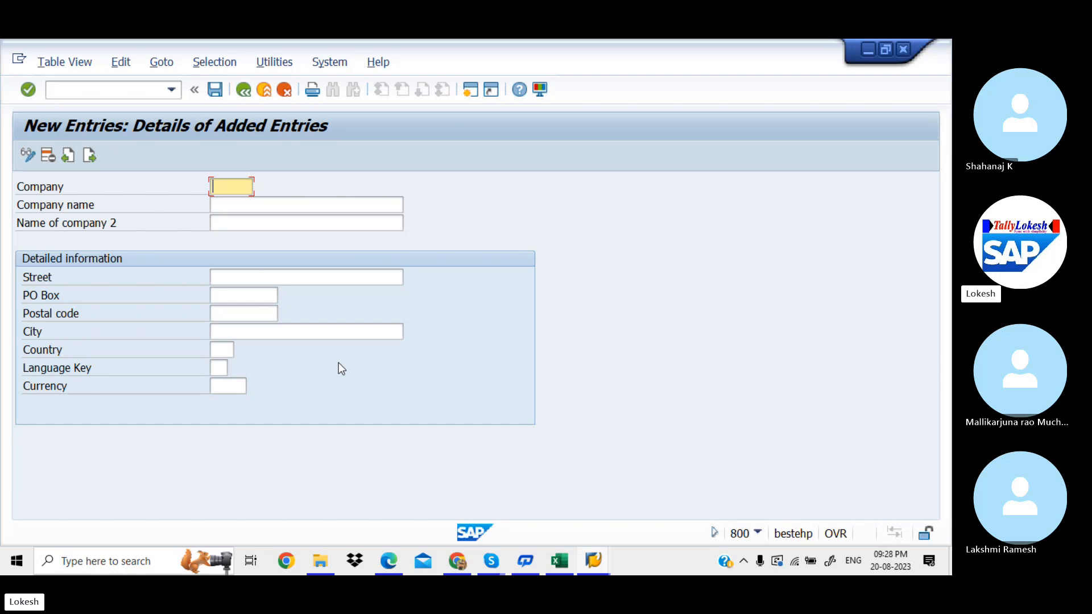
Step: Enter company code HCL with the name HCL PVT LTD
type("HCL")
left_click(328, 205)
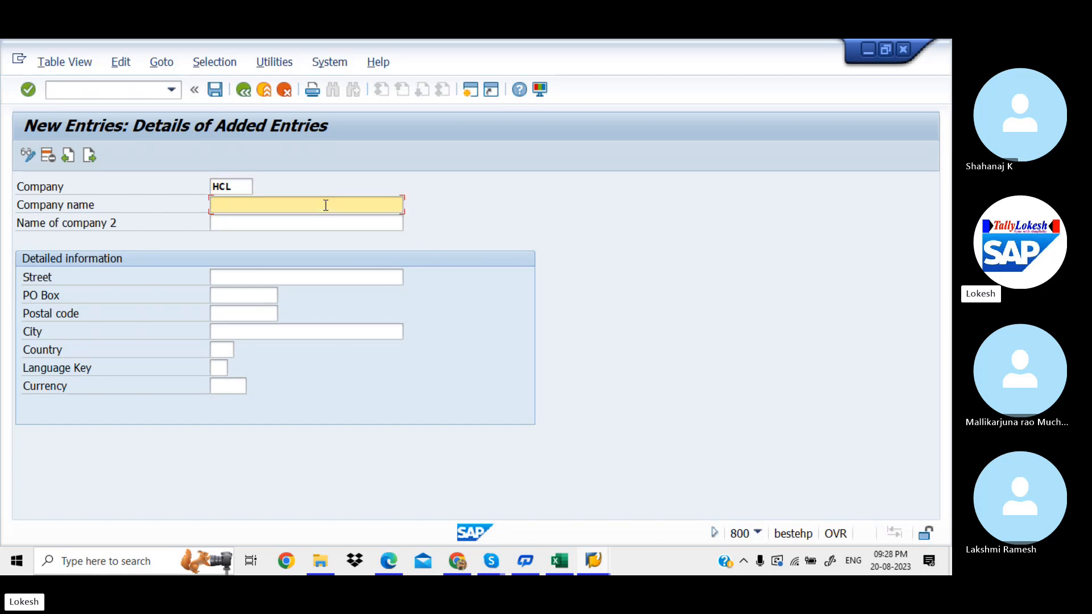
type("HXL==")
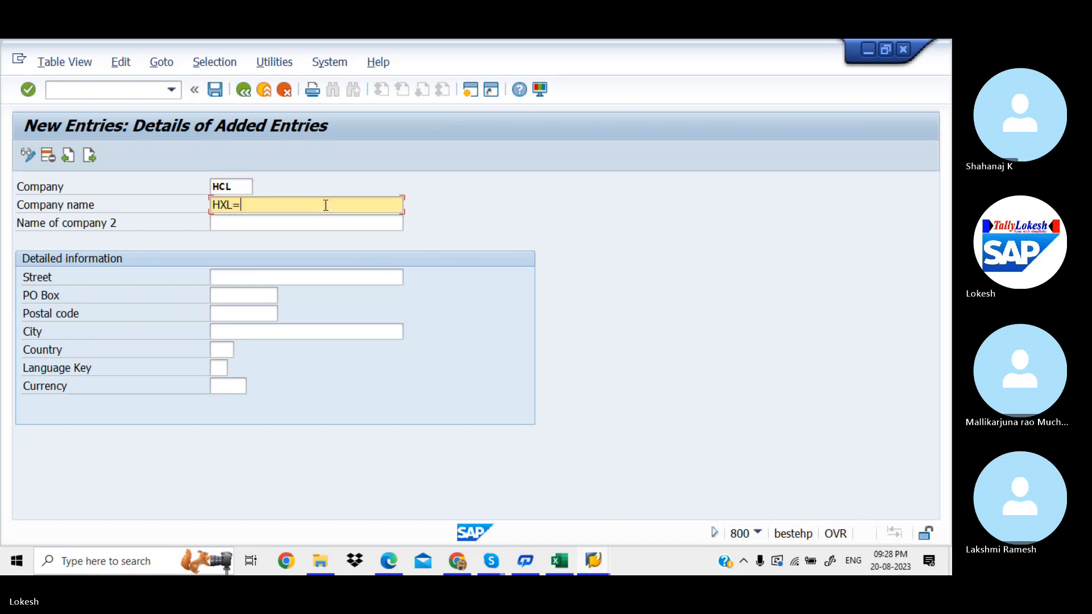
key("BackSpace")
key("BackSpace")
key("BackSpace")
key("BackSpace")
type("CL ")
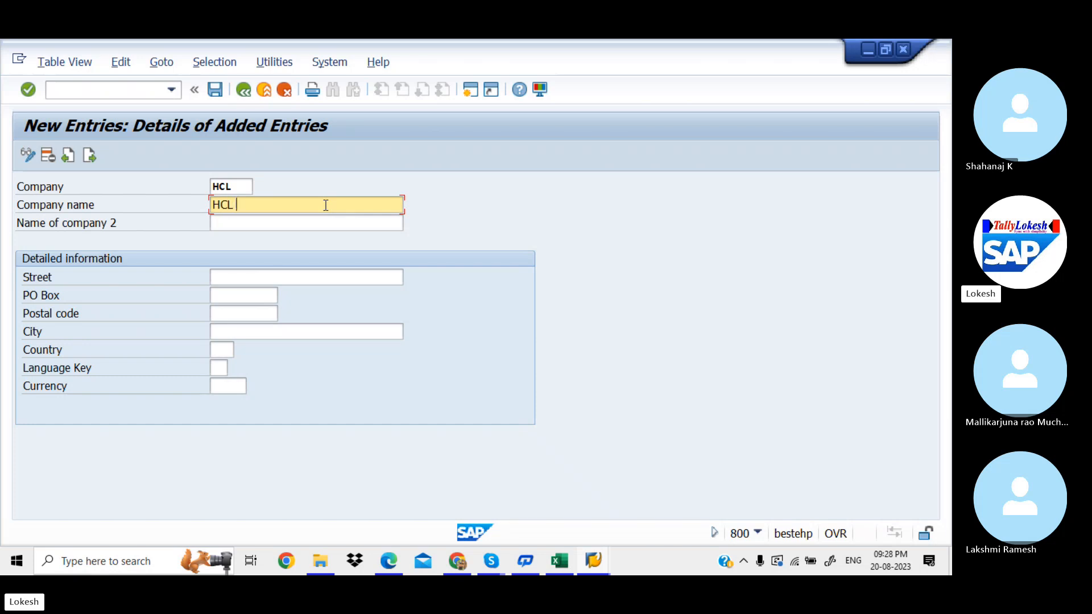
type("PVT LTD")
Step: Fill in street MARATHALI, PO box 516001, postal code 516001 and city BANGLORE
left_click(253, 277)
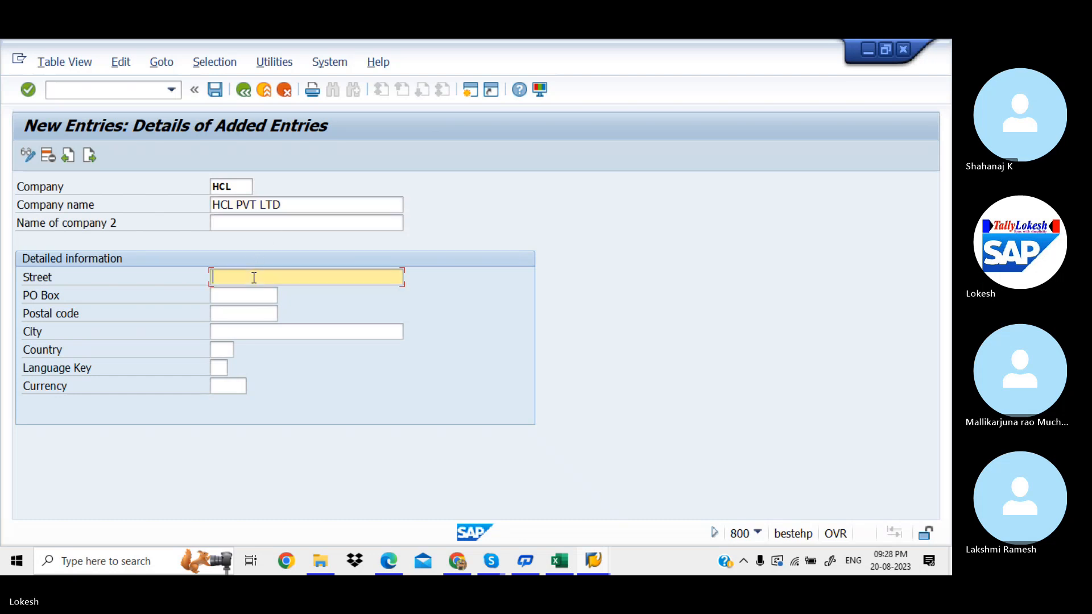
type("BANGL")
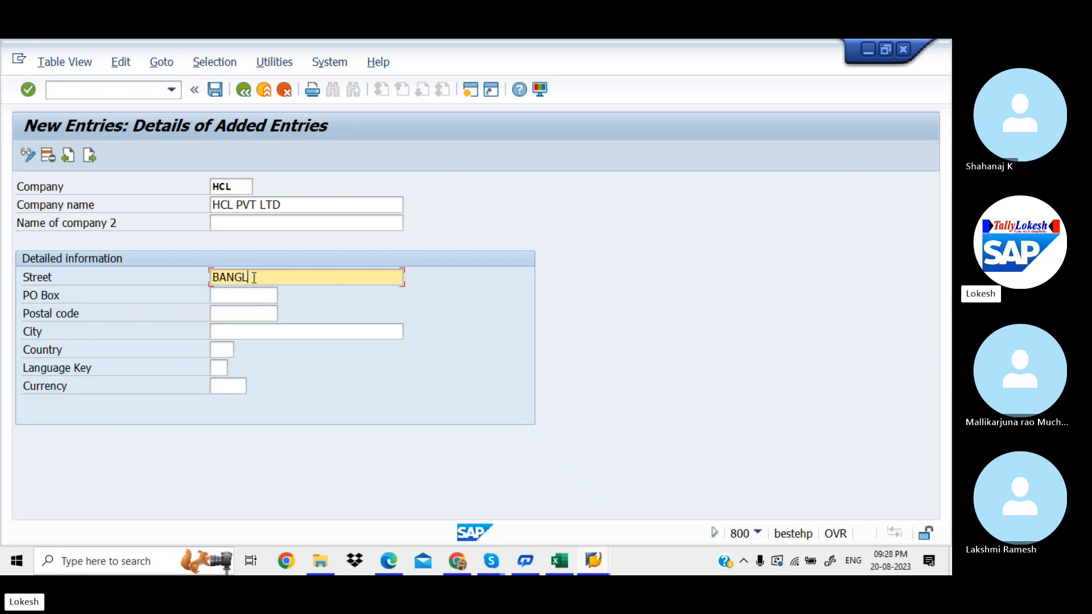
type("OR")
key("BackSpace")
key("BackSpace")
key("BackSpace")
key("BackSpace")
key("BackSpace")
key("BackSpace")
key("BackSpace")
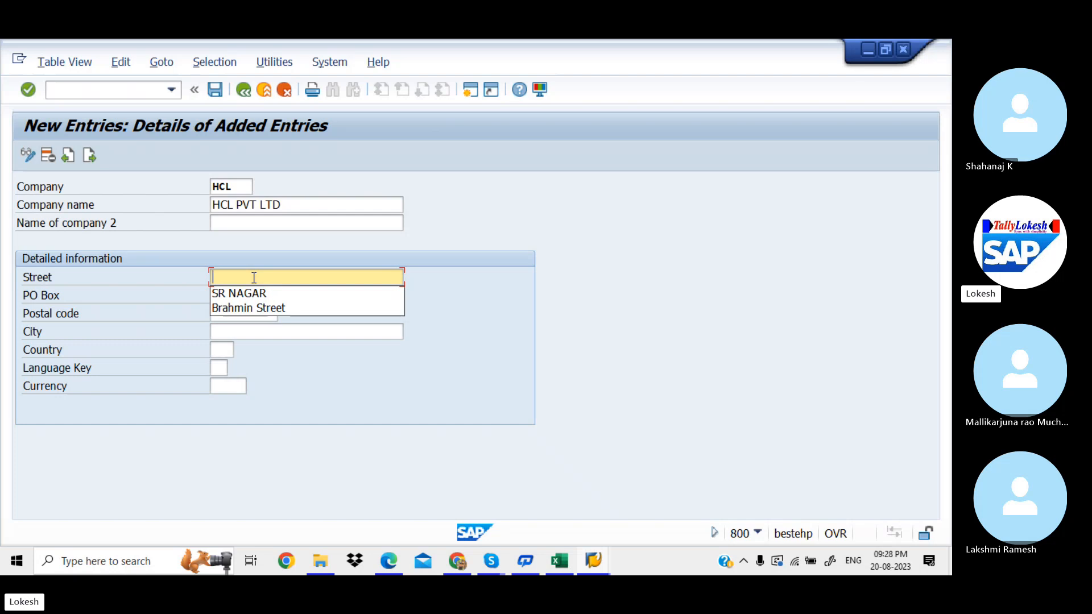
type("MART")
key("BackSpace")
type("A")
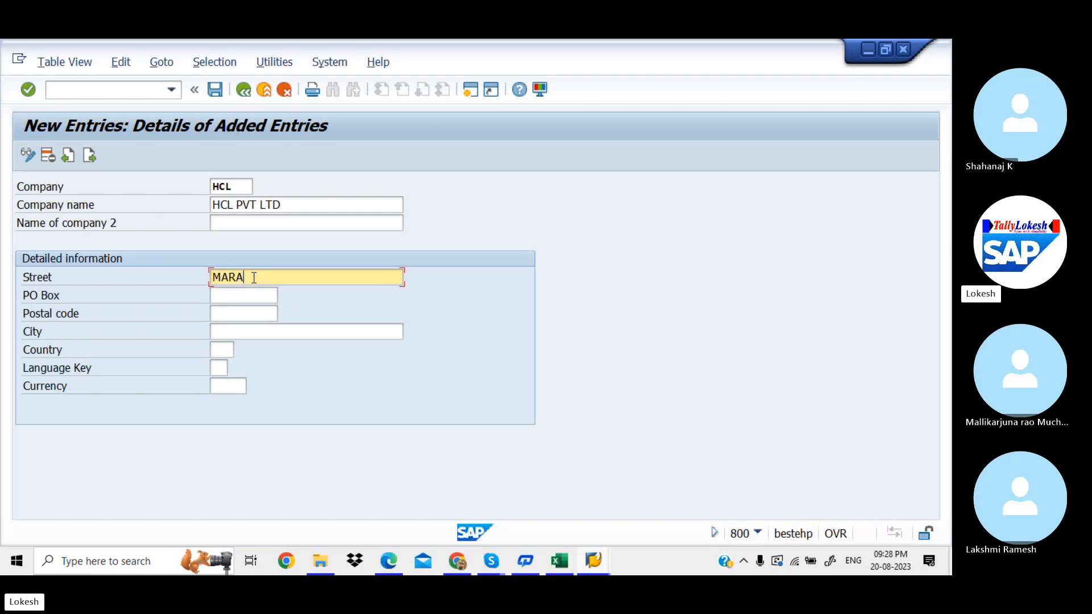
type("THALI")
key("Tab")
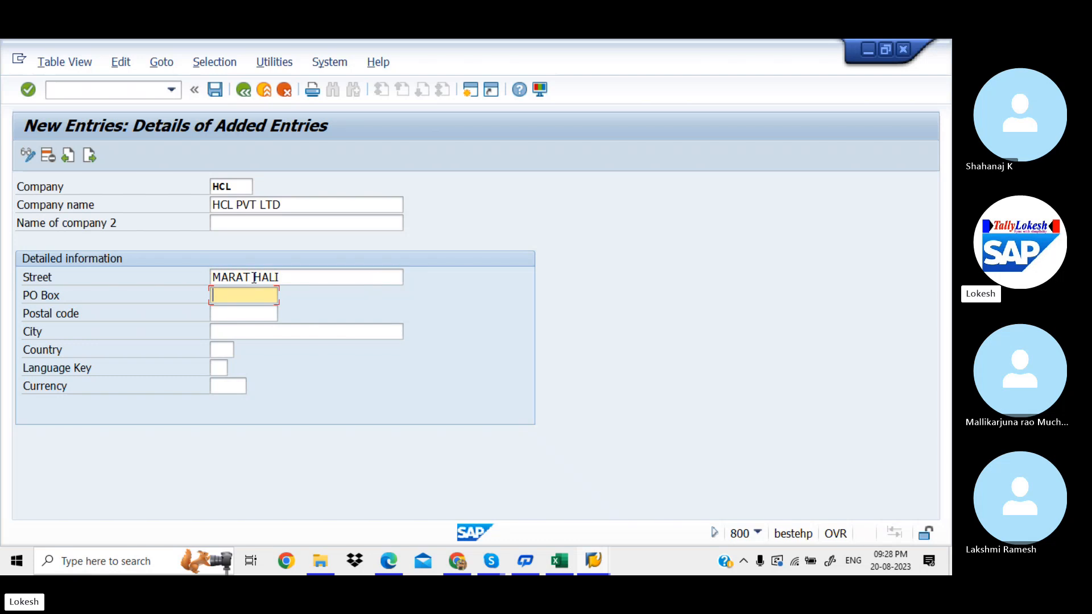
type("516001")
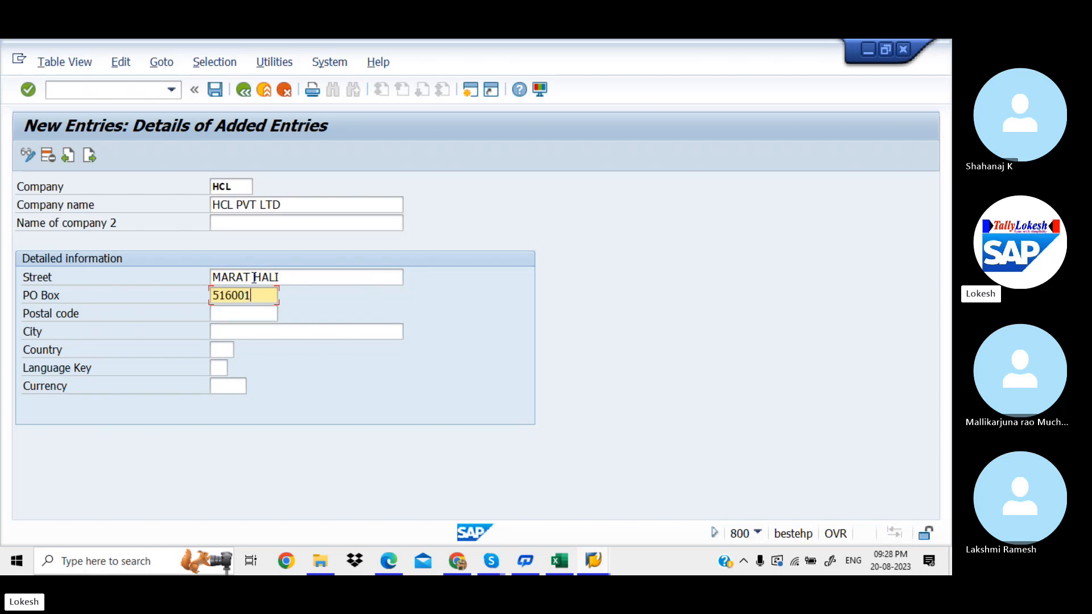
key("Tab")
type("516")
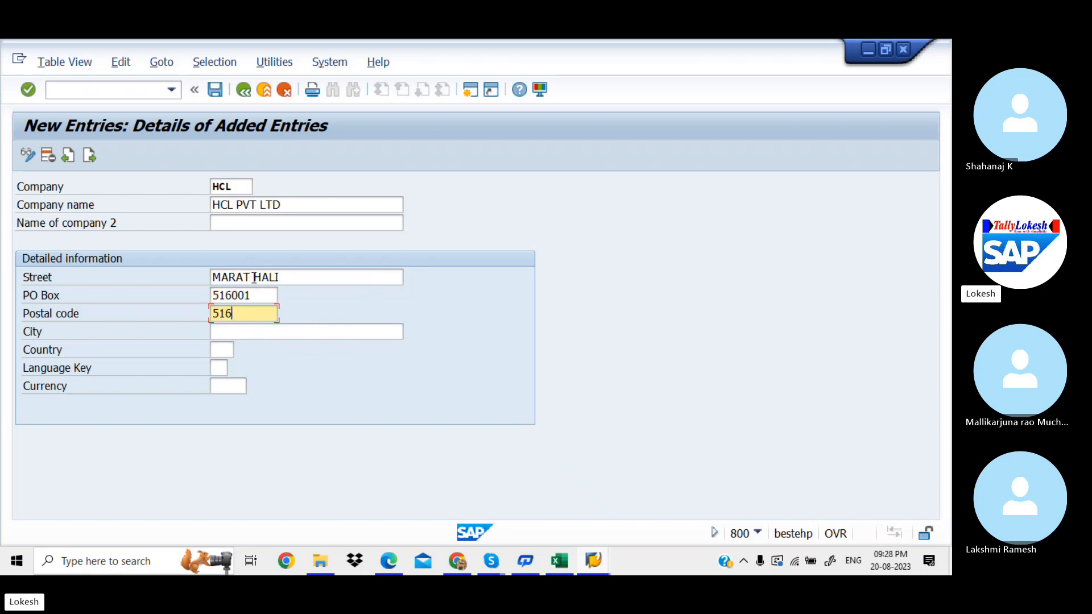
type("001")
key("Tab")
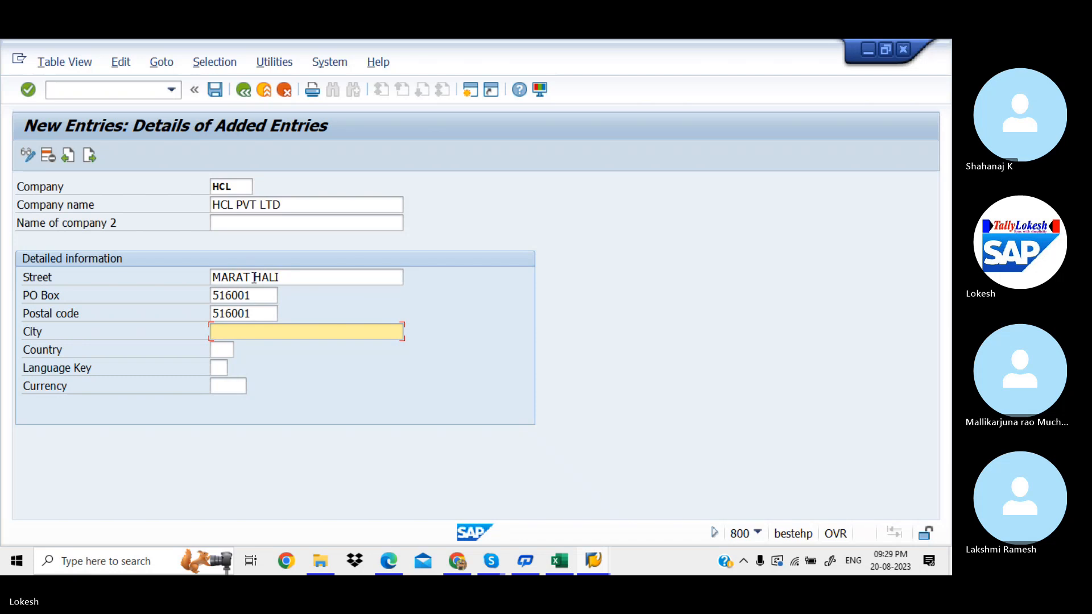
type("BANGLORE")
key("Tab")
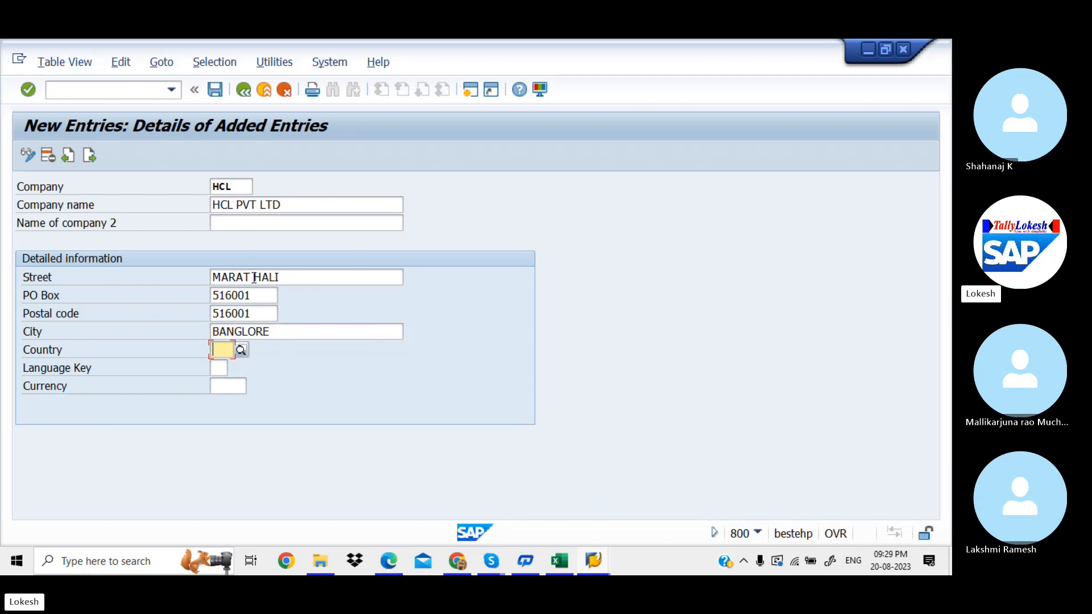
Step: Choose India (IN) as the company's country from the country list
left_click(242, 350)
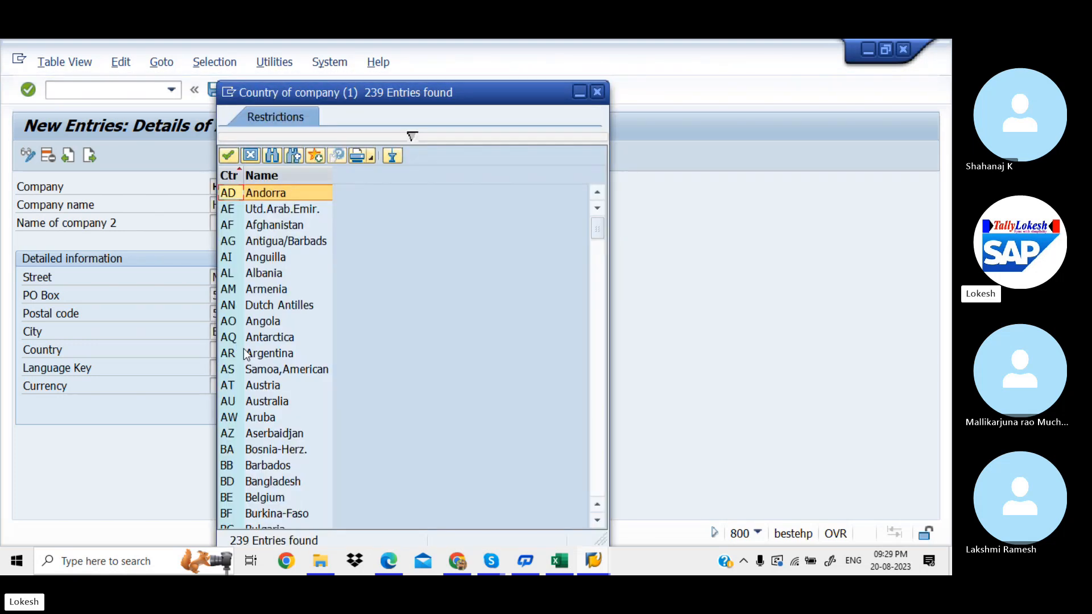
left_click(601, 287)
left_click(602, 287)
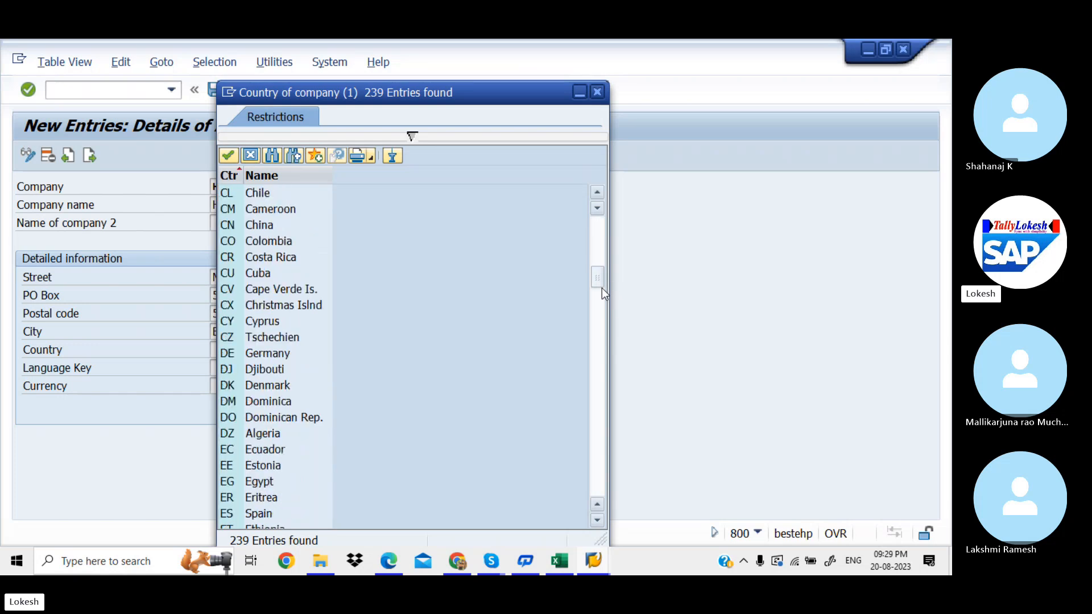
left_click(602, 310)
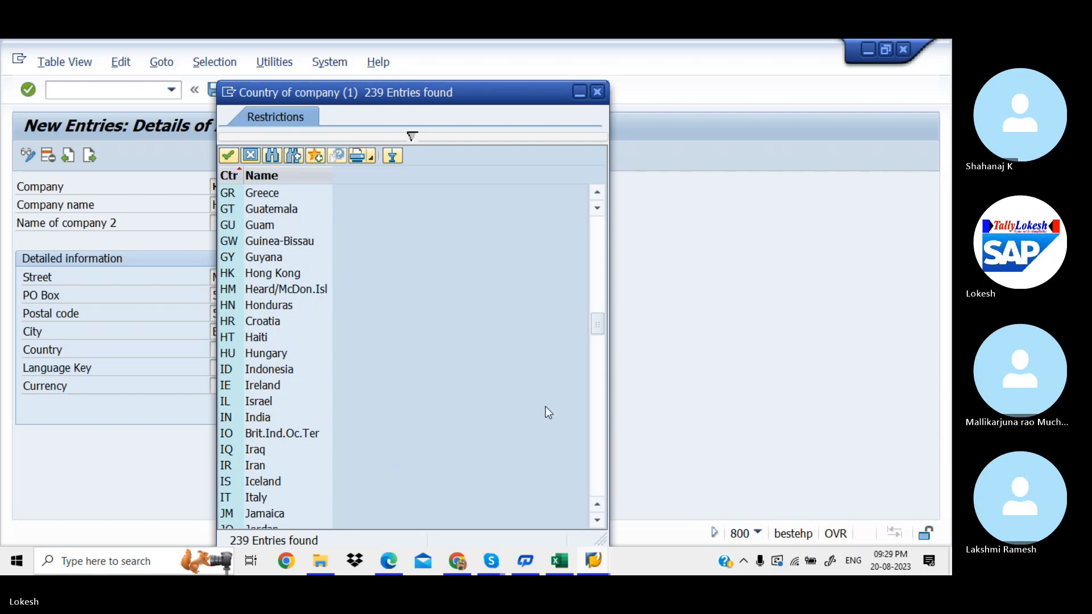
left_click(257, 419)
double_click(258, 417)
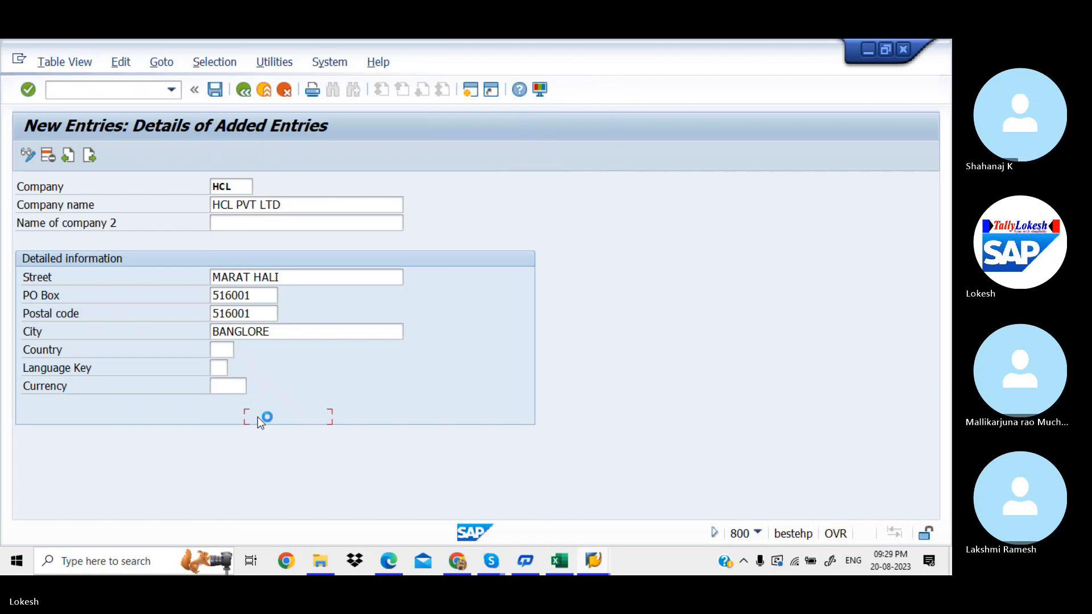
Step: Enter language key EN and currency INR
left_click(223, 368)
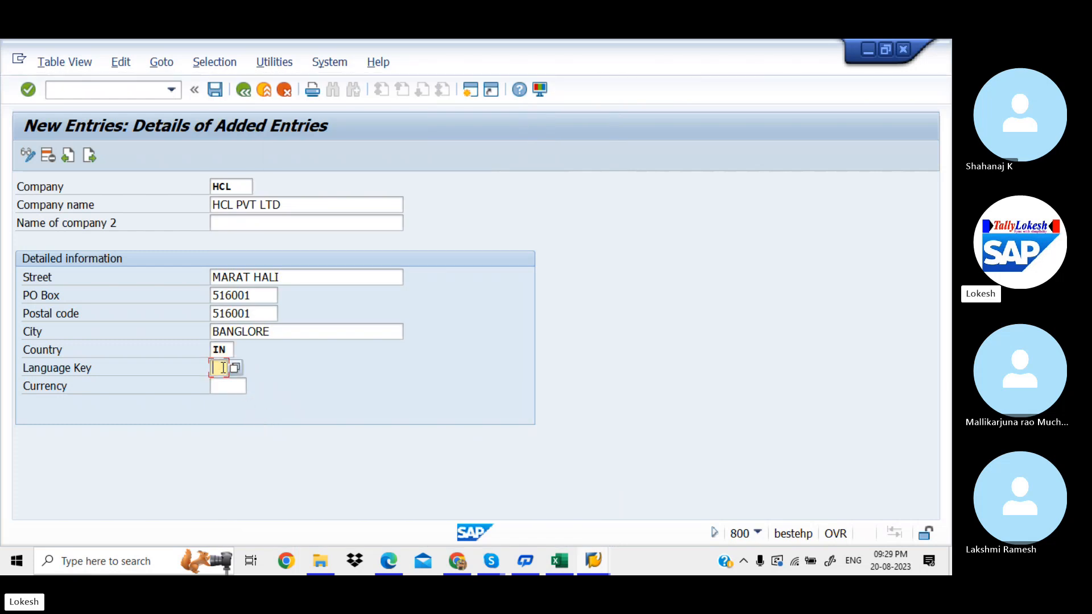
type("EN")
left_click(231, 384)
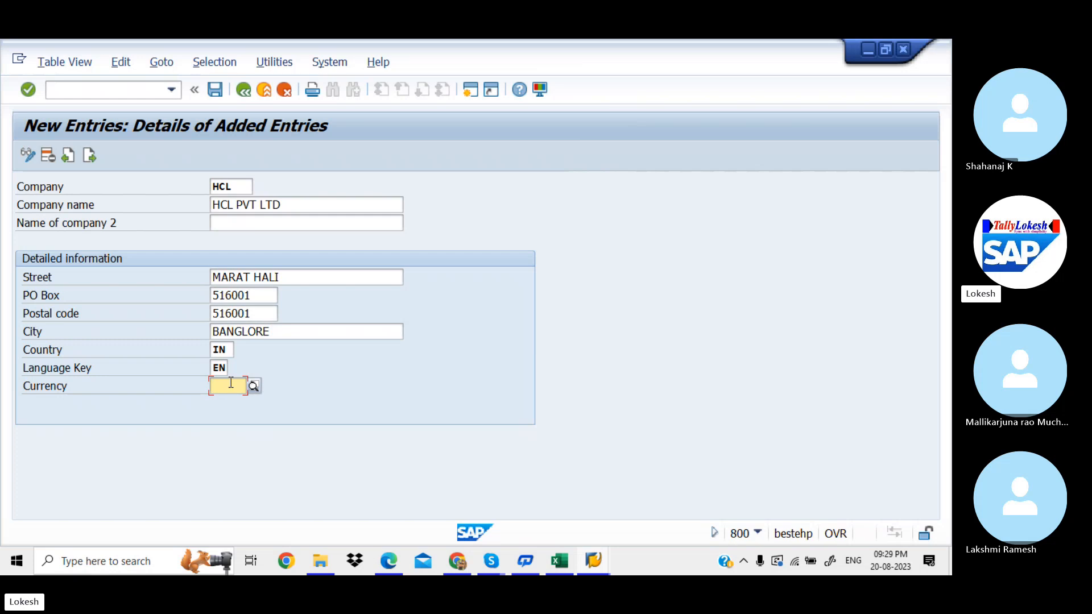
type("INR")
key("Return")
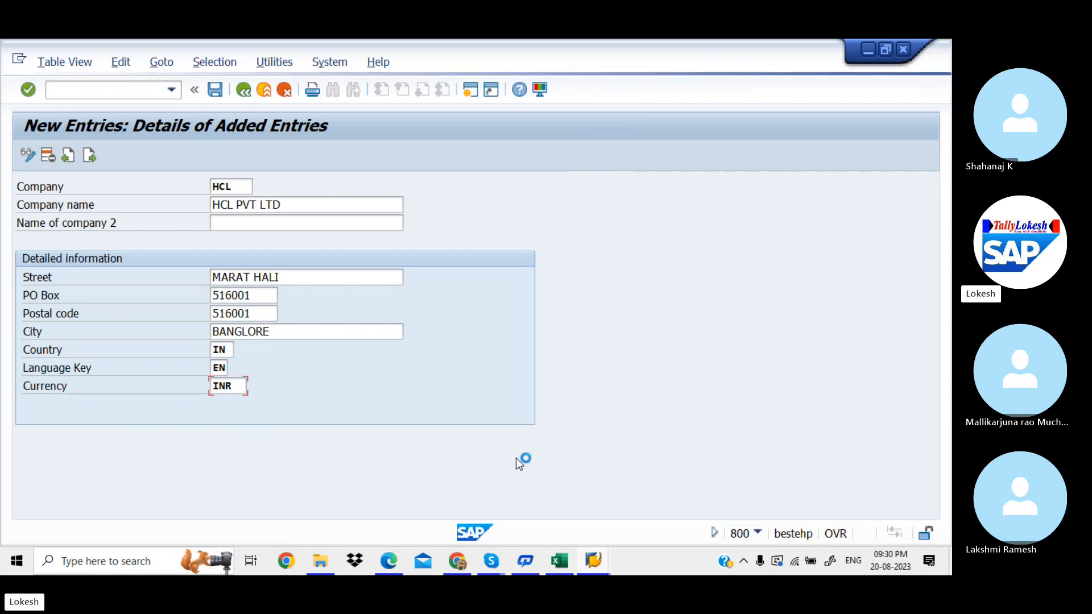
mouse_move(592, 560)
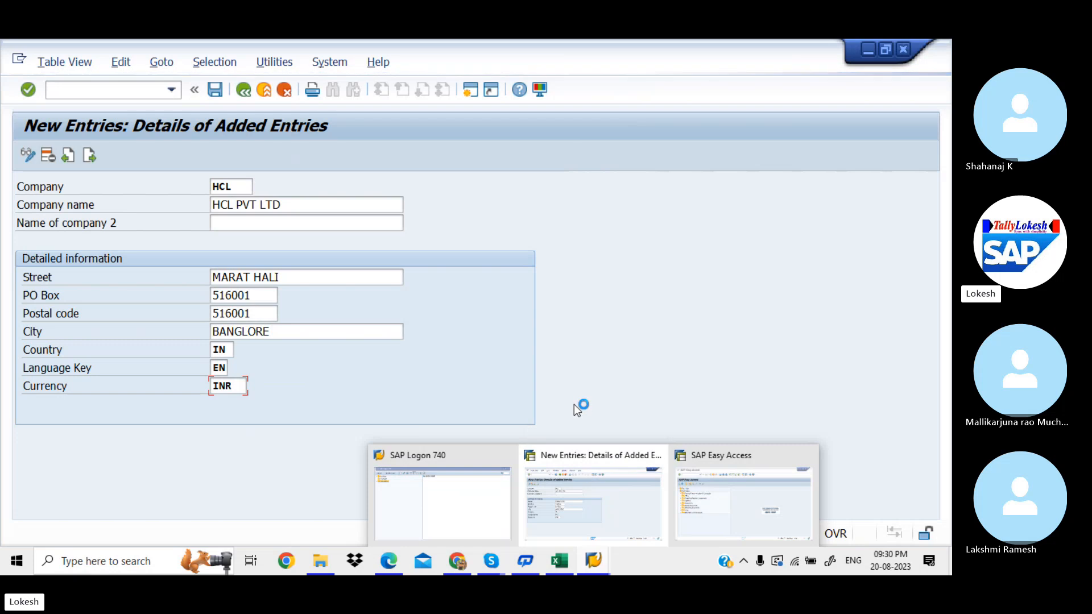
Step: Switch to the SAP Easy Access window and enter transaction SPRO
left_click(593, 561)
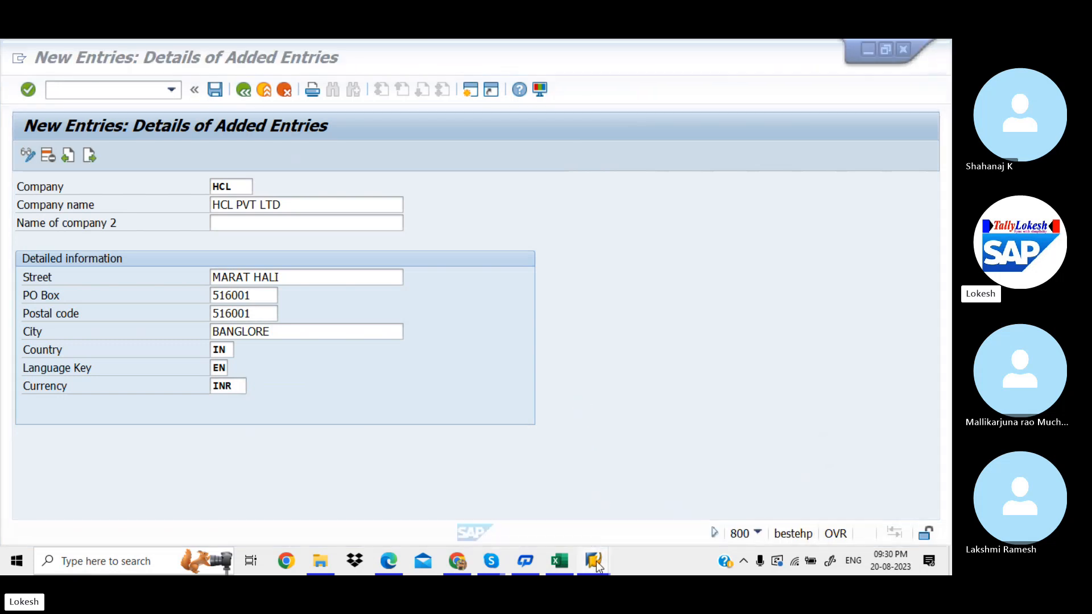
left_click(731, 517)
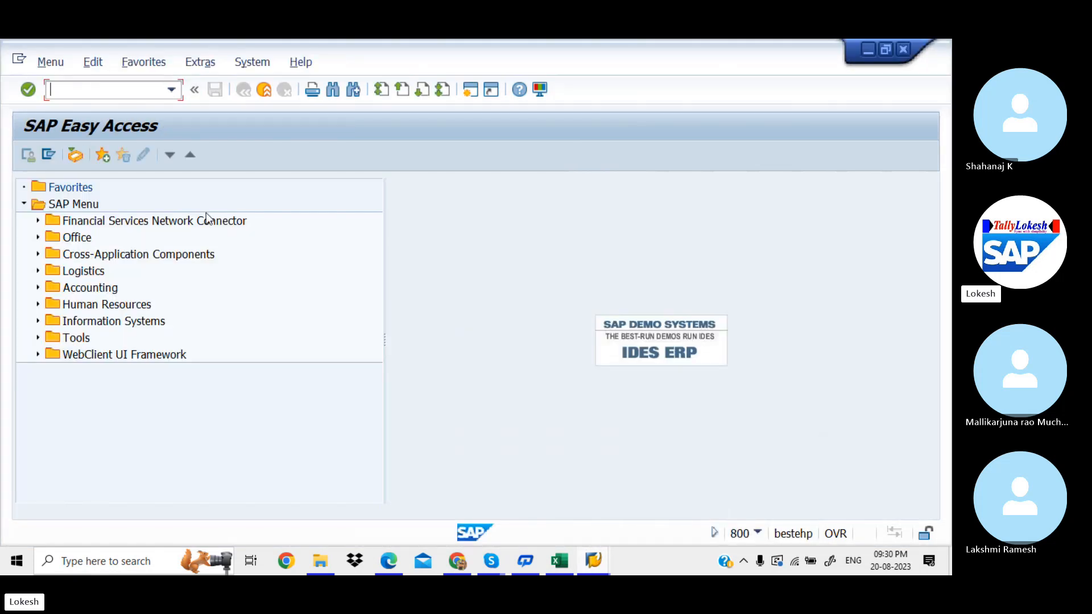
type("SPRO")
key("Return")
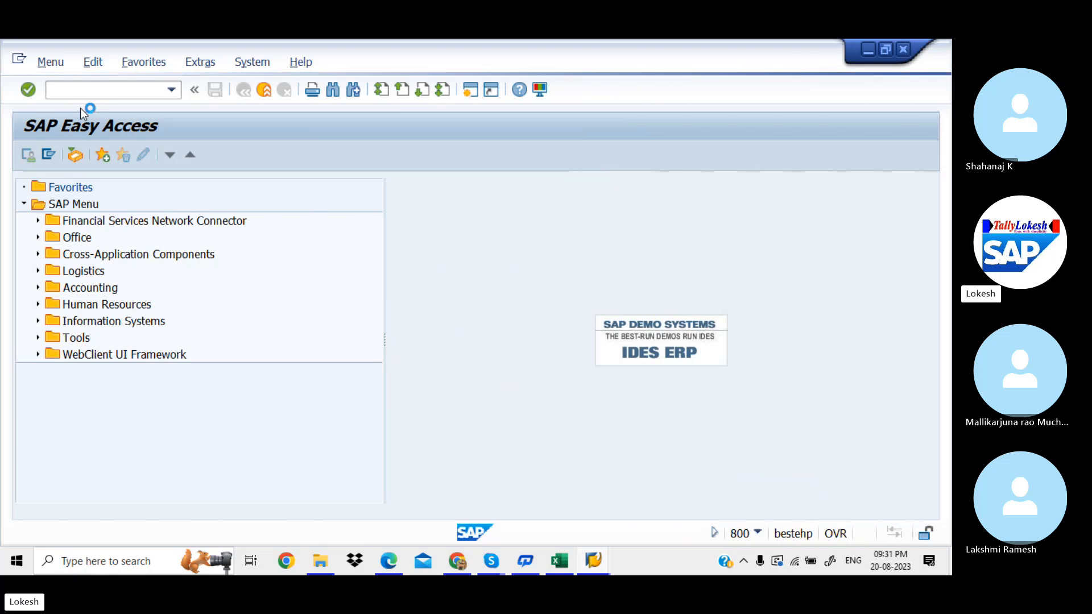
Step: Log back on to client 800 via SAP Logon, continuing past the multiple-logon prompt
left_click(594, 562)
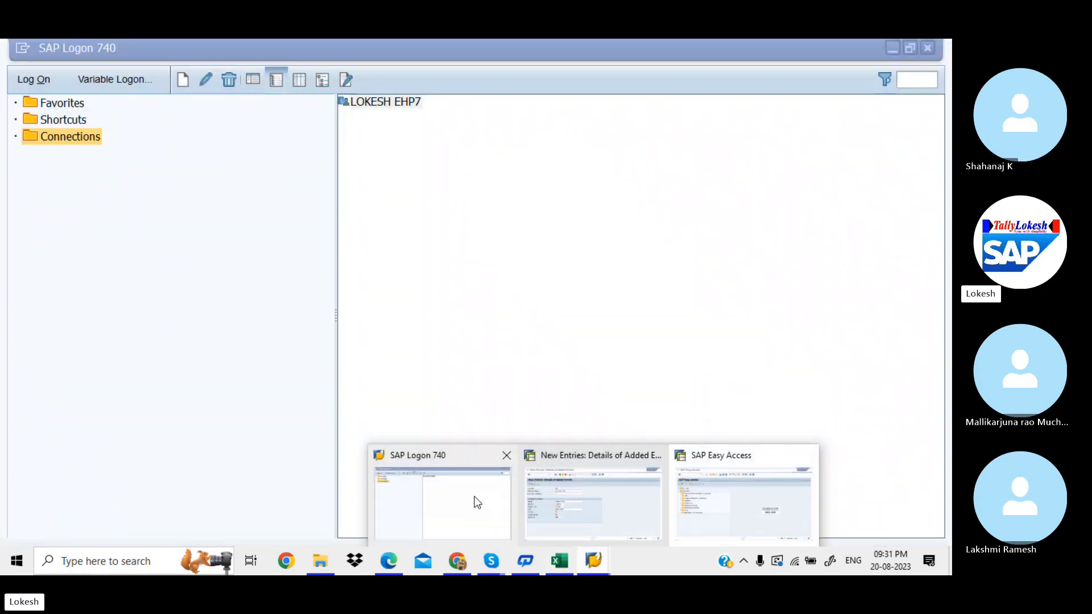
left_click(478, 500)
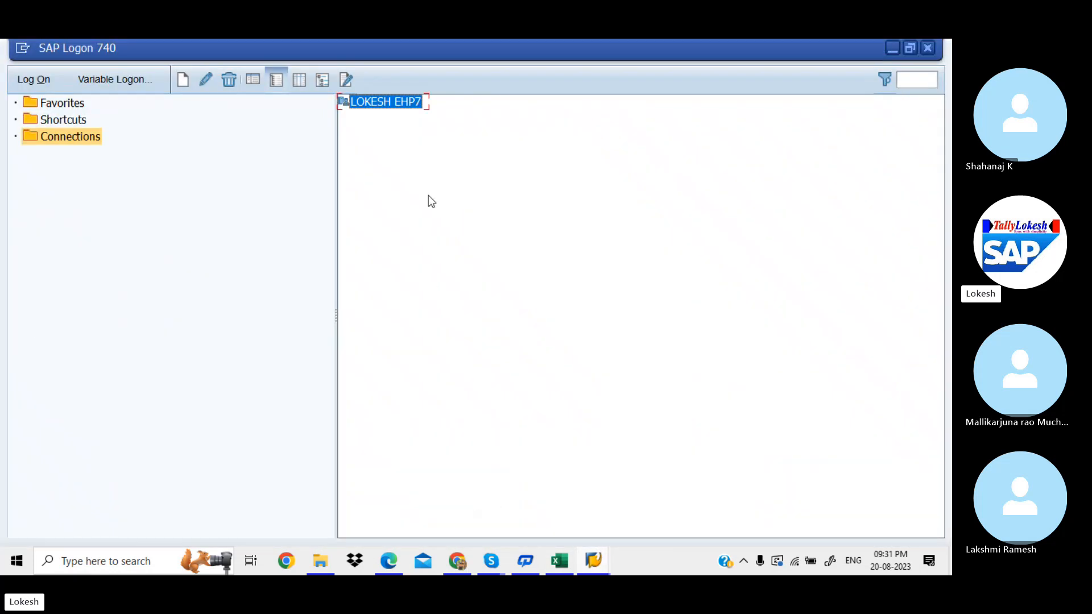
double_click(404, 104)
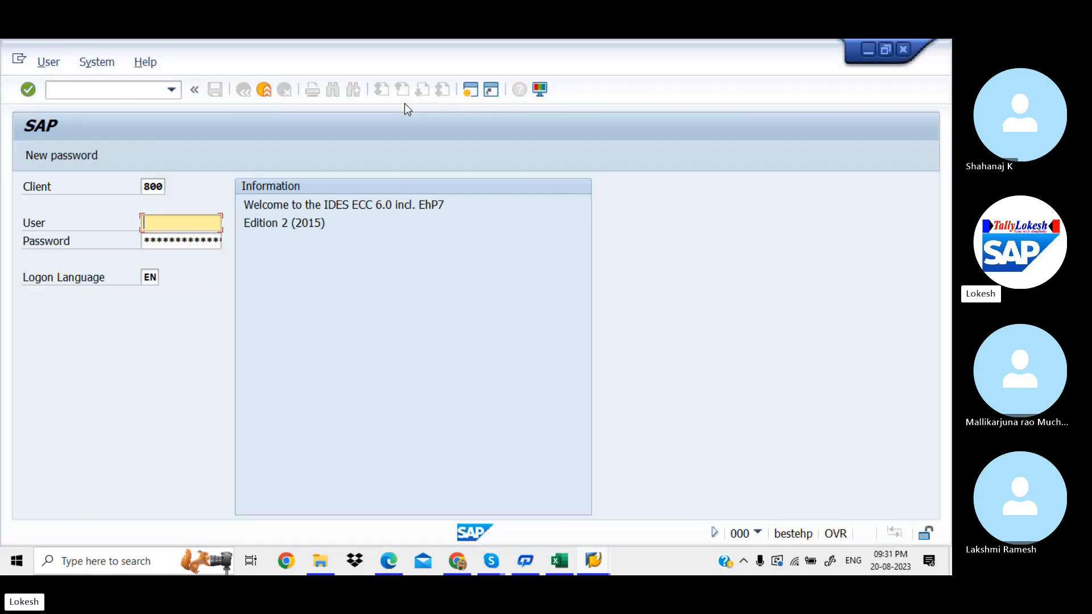
key("Down")
key("Tab")
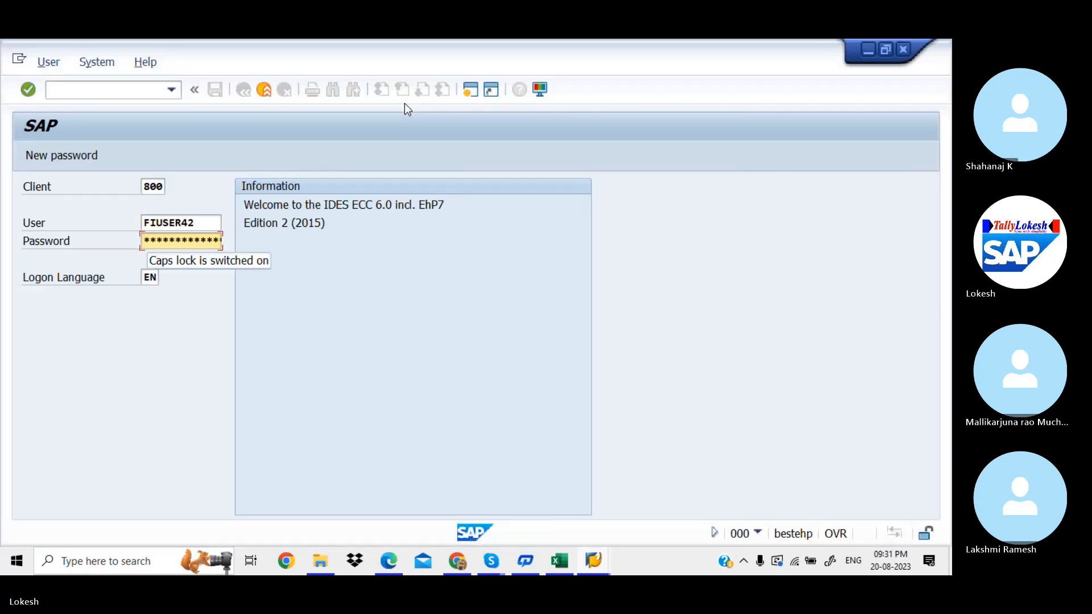
type("*")
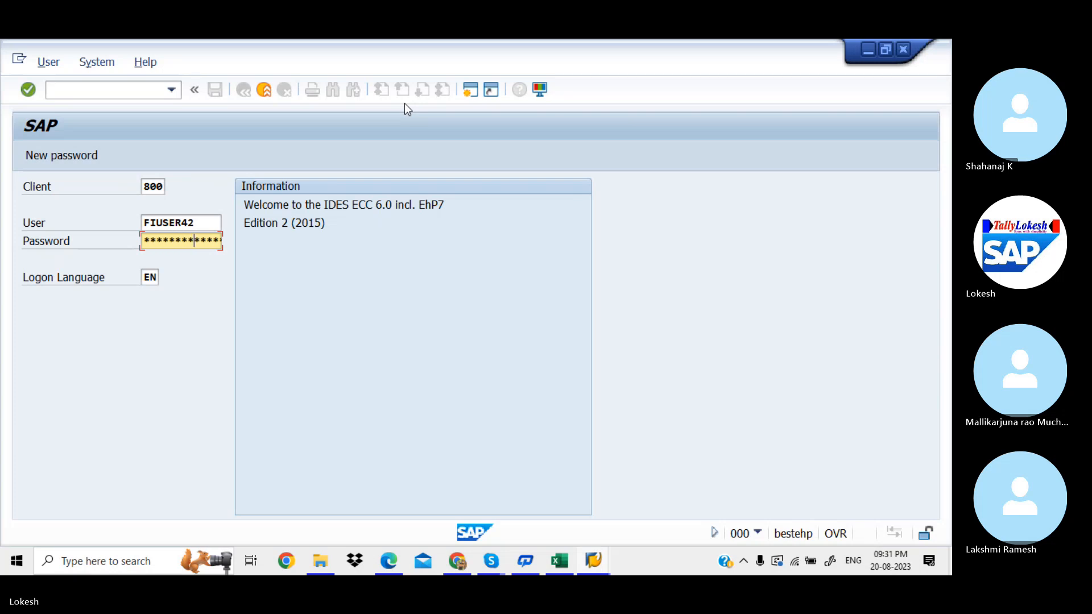
key("Return")
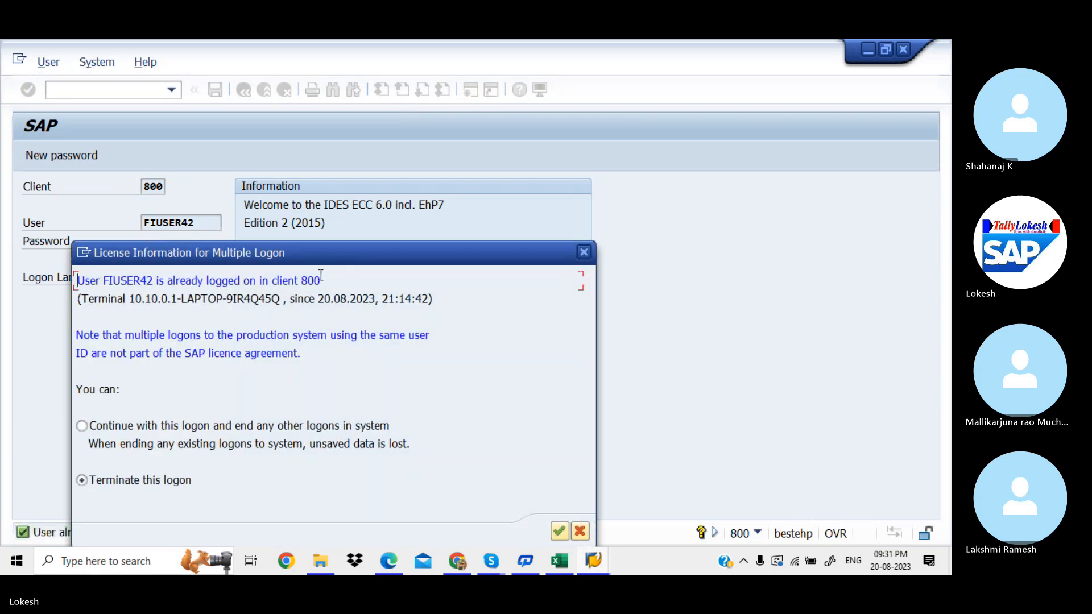
left_click(93, 427)
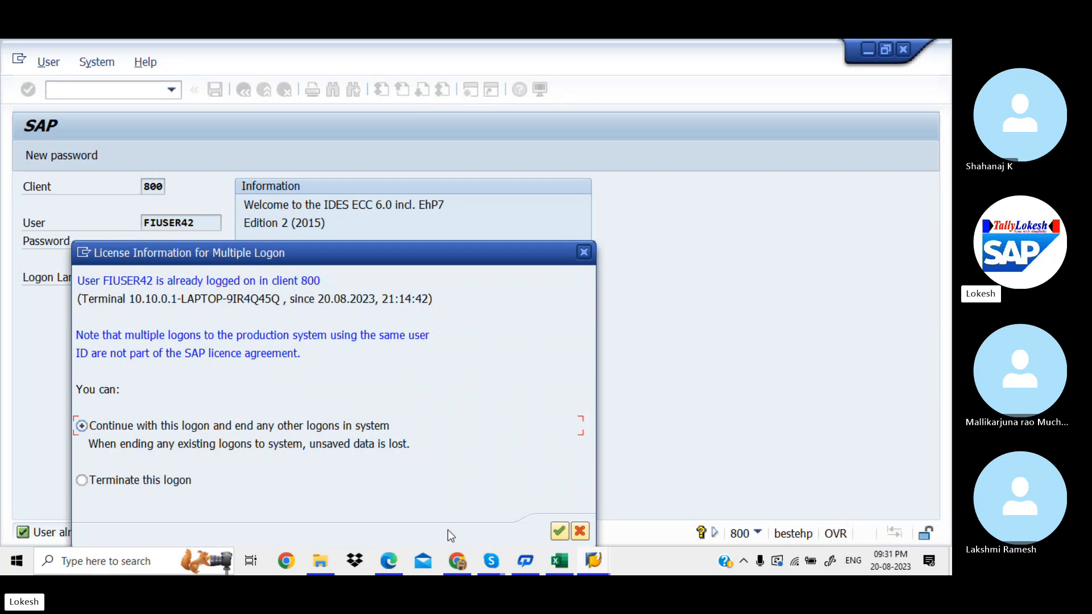
left_click(558, 531)
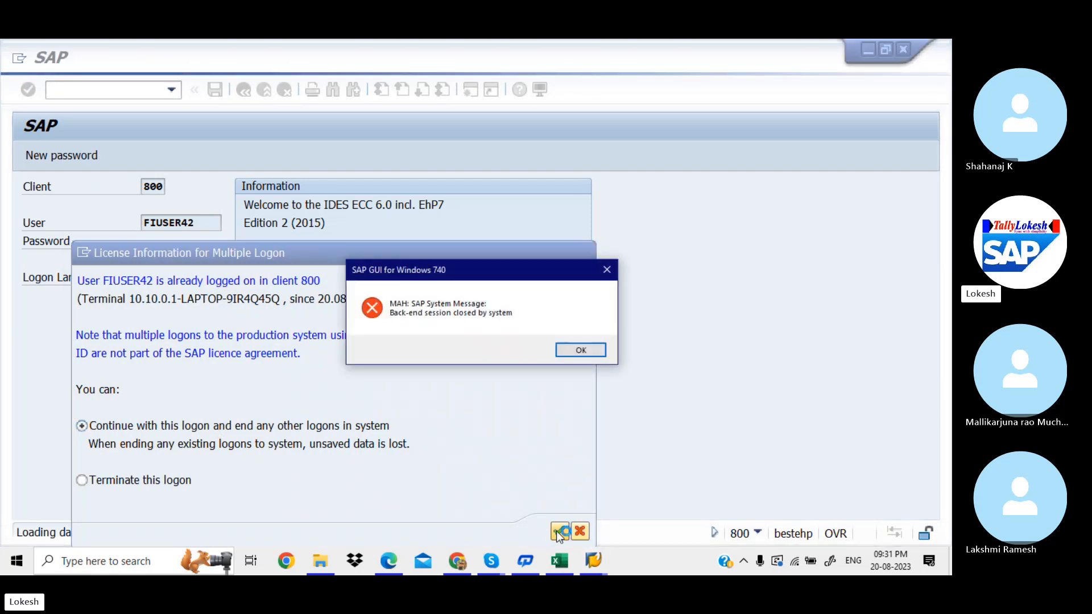
left_click(584, 350)
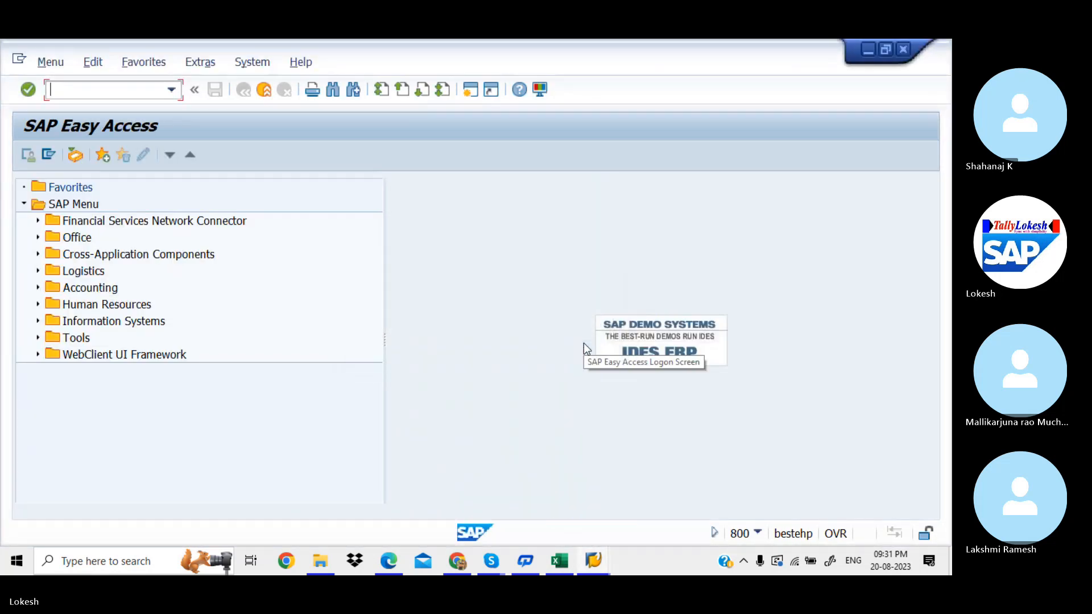
Step: Run SPRO and expand Enterprise Structure in the SAP Reference IMG
type("SPRO")
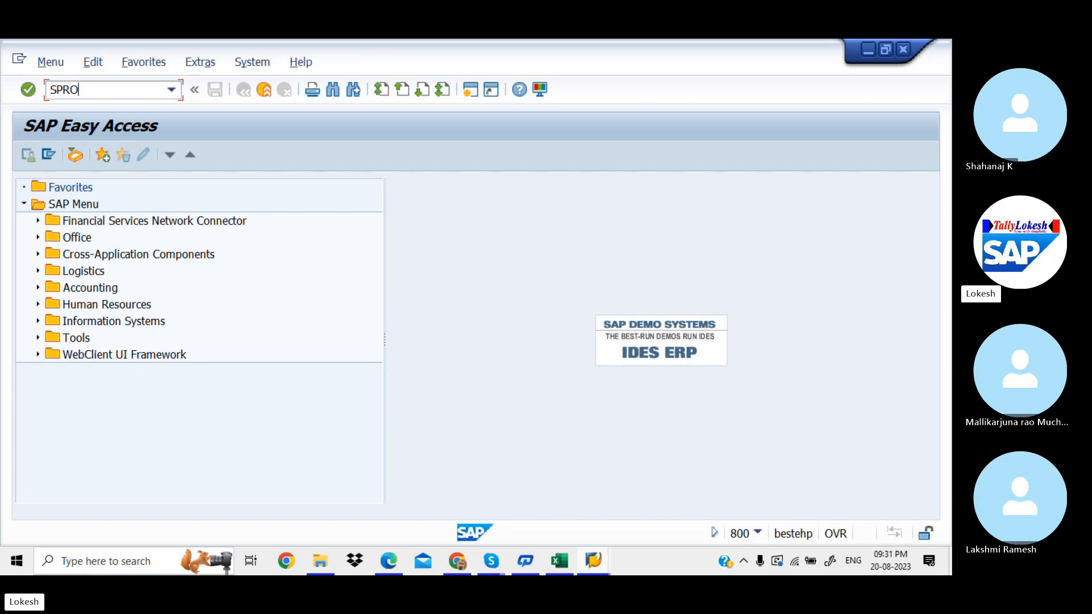
key("Return")
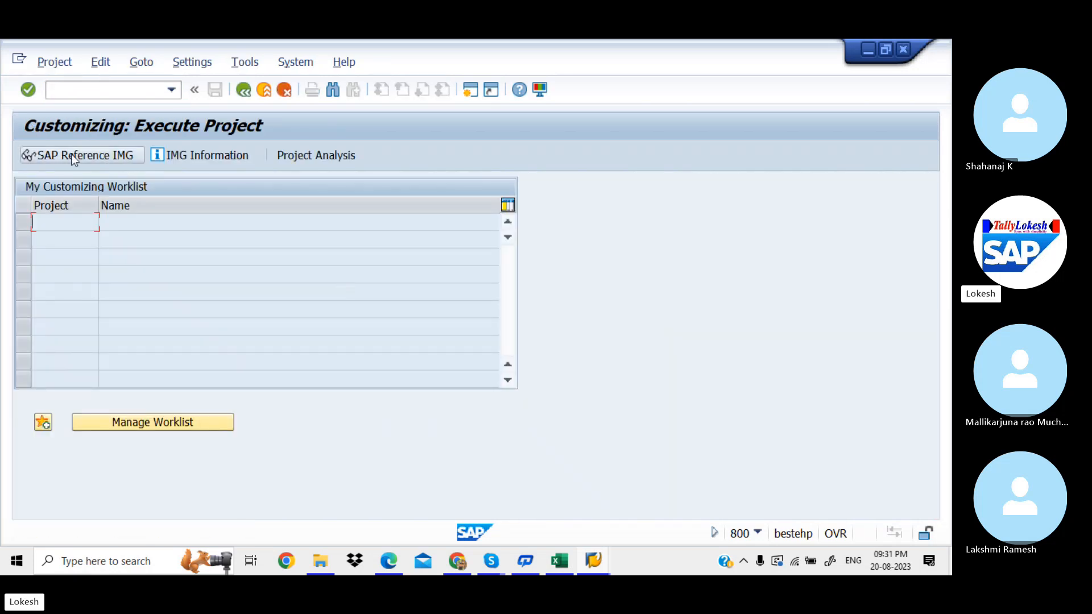
left_click(71, 155)
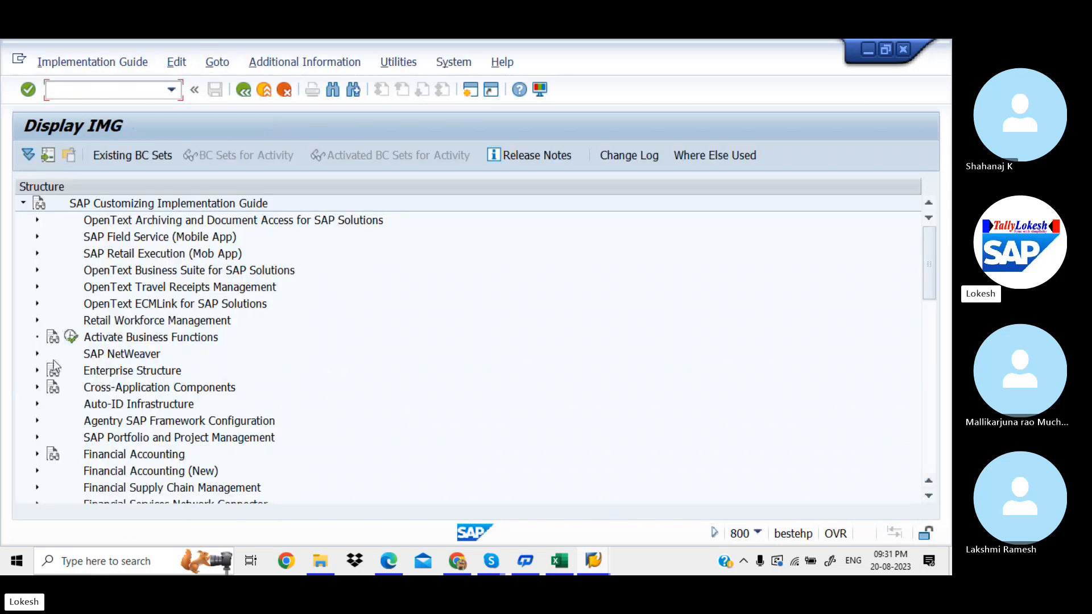
left_click(37, 370)
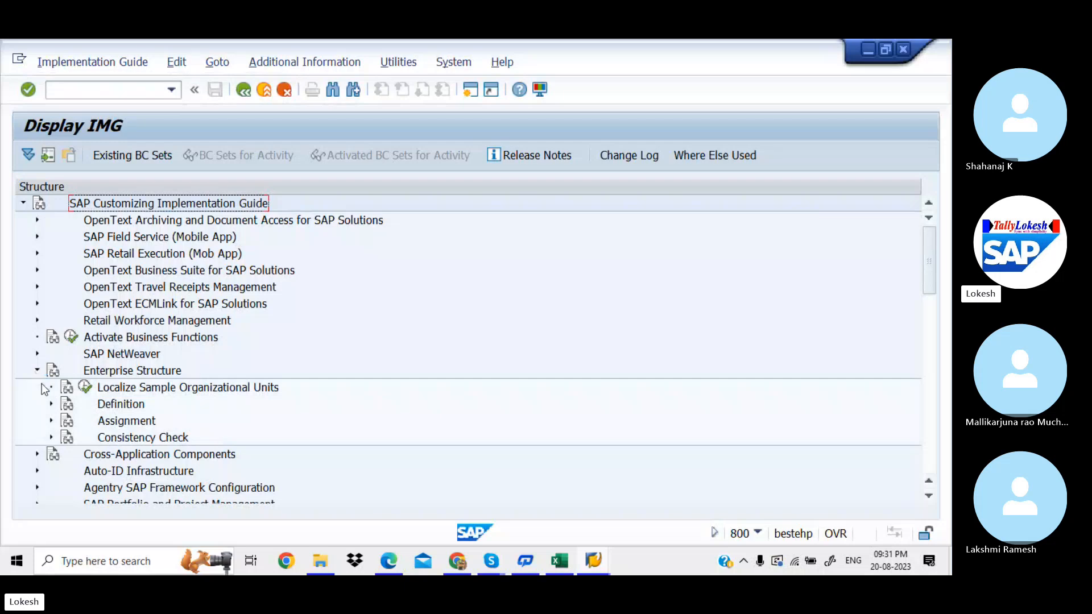
Step: Open Define company under Financial Accounting definitions and start a new company entry
left_click(52, 404)
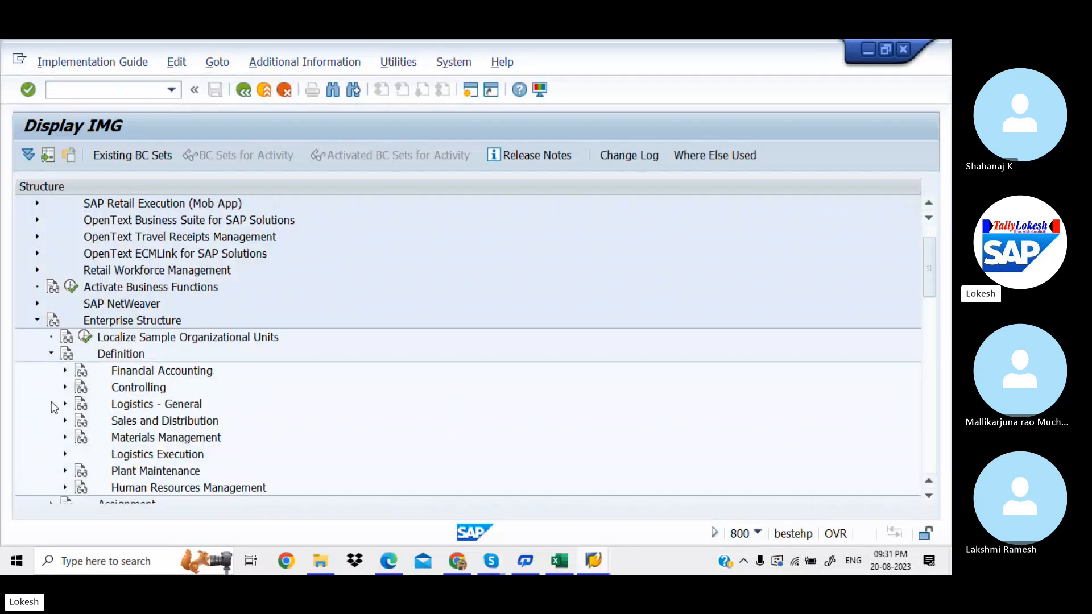
left_click(66, 373)
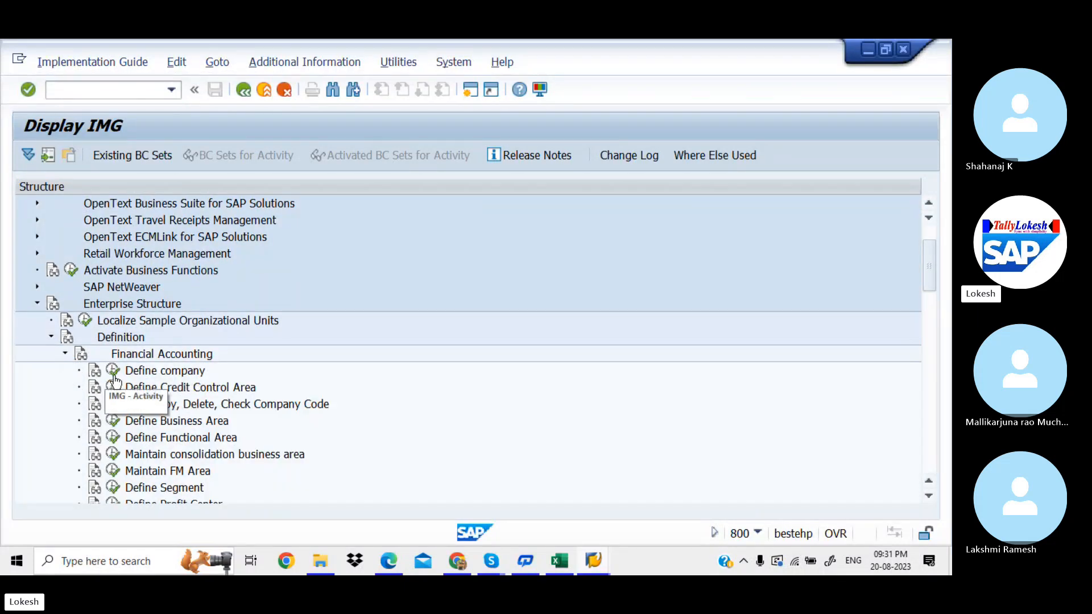
left_click(113, 372)
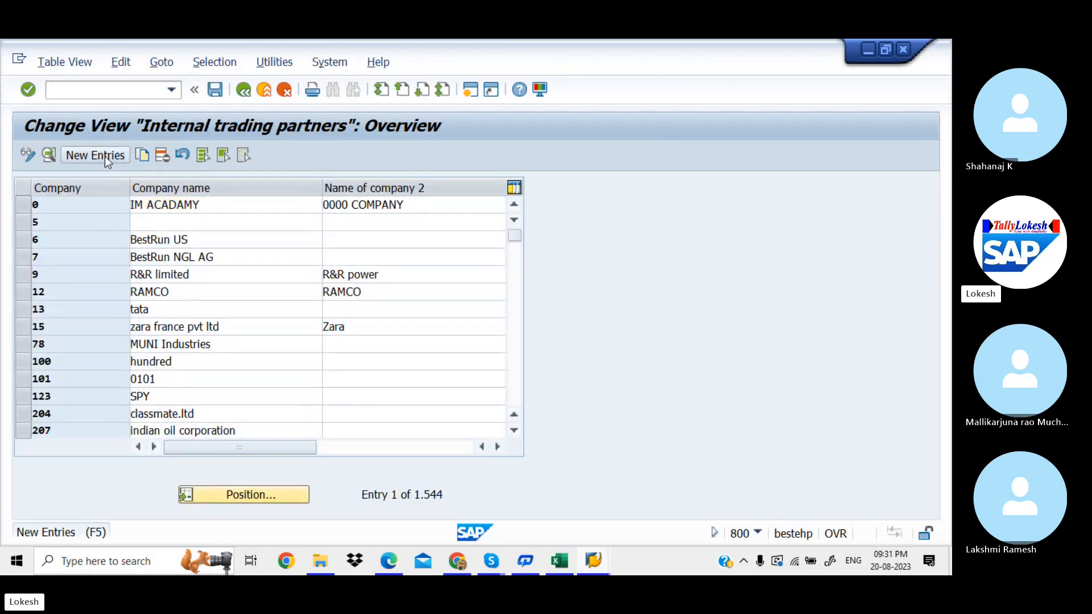
left_click(104, 155)
Step: Fill company HCL, name HCL PVT LTD and street MARAT HALI from previous entries
key("space")
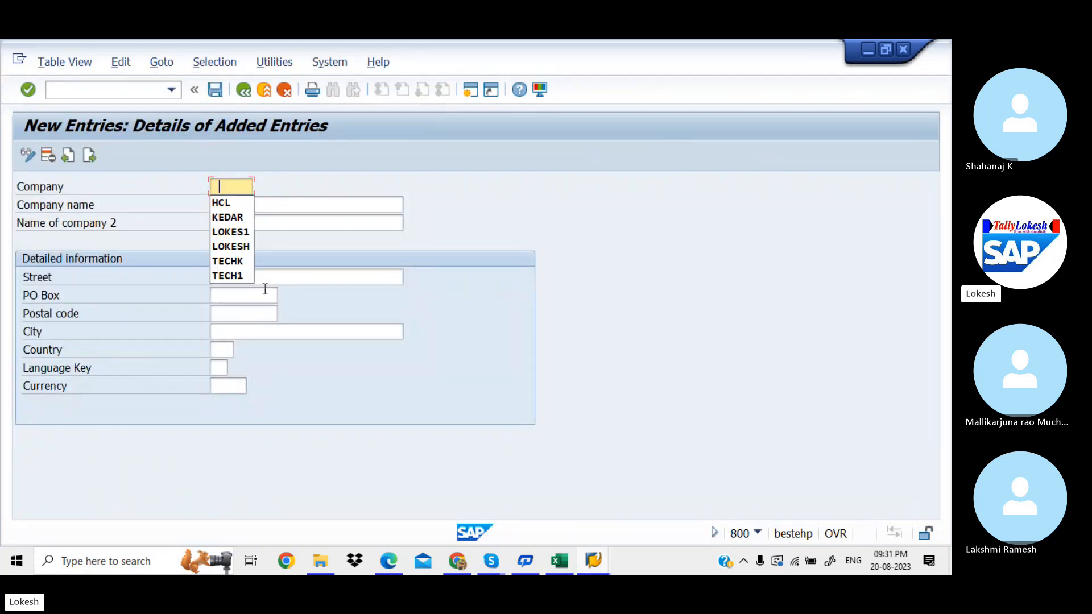
key("Down")
key("Tab")
key("space")
key("Down")
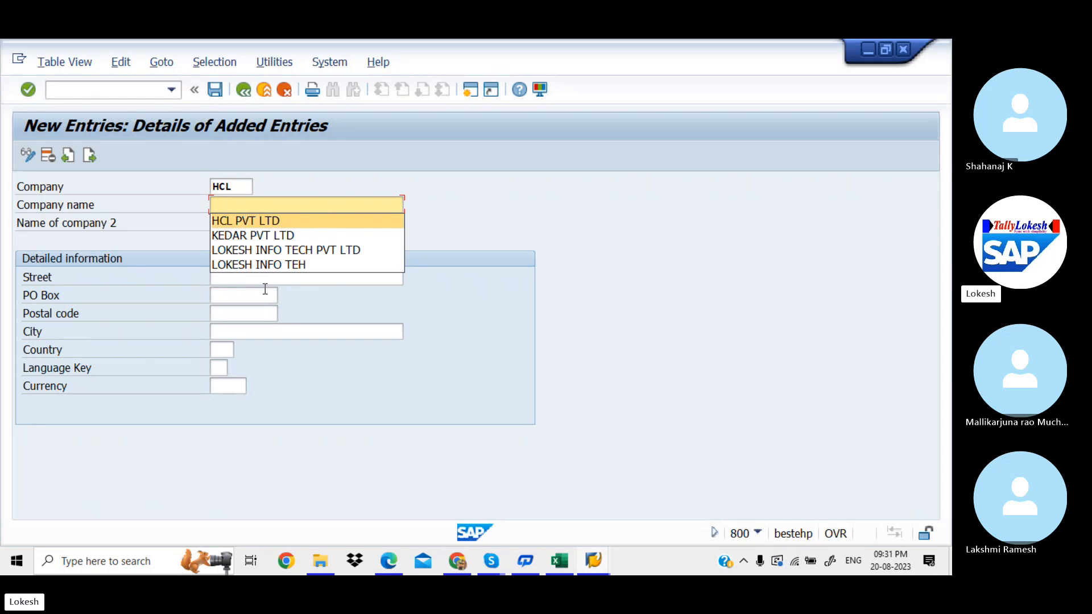
key("Tab")
key("Tab")
key("space")
key("Down")
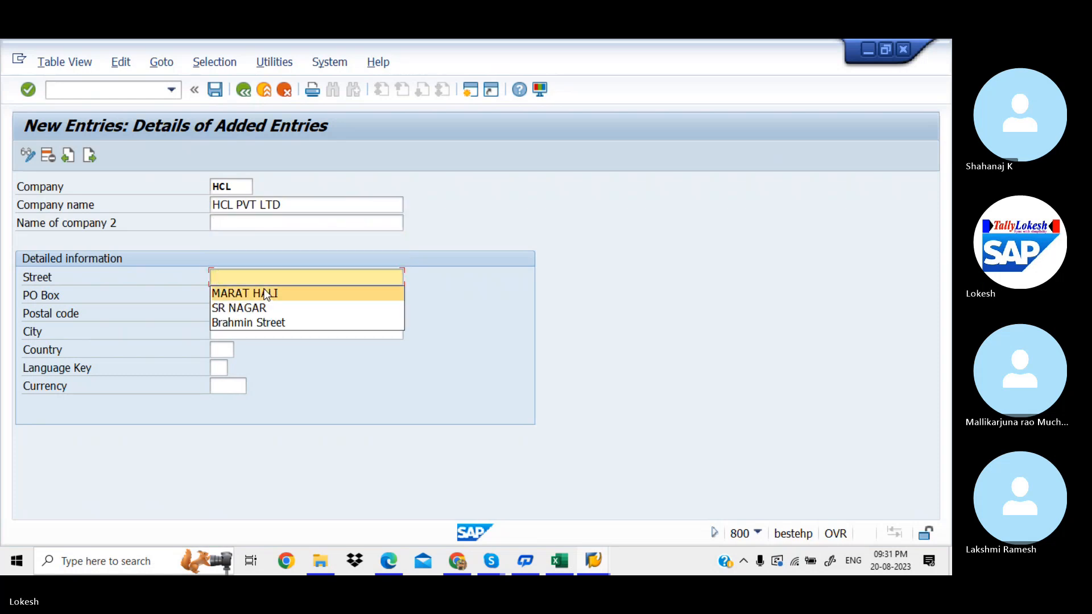
Step: Fill PO box and postal code 516001, city BANGLORE, country IN, language EN, currency INR
key("Tab")
key("space")
key("Down")
key("Tab")
key("space")
key("Down")
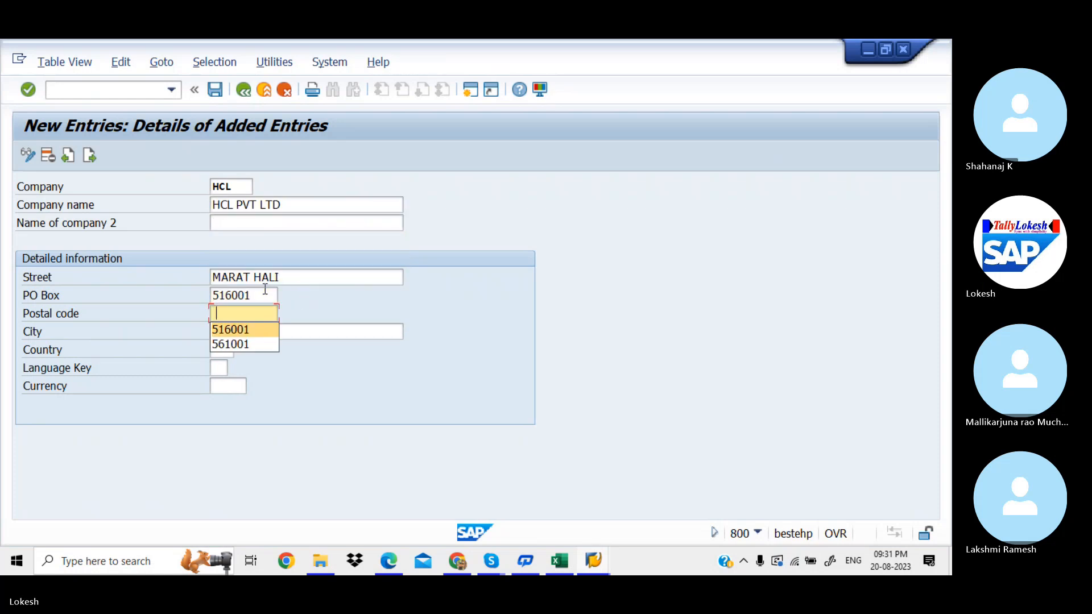
key("Tab")
key("space")
key("Down")
key("Tab")
key("space")
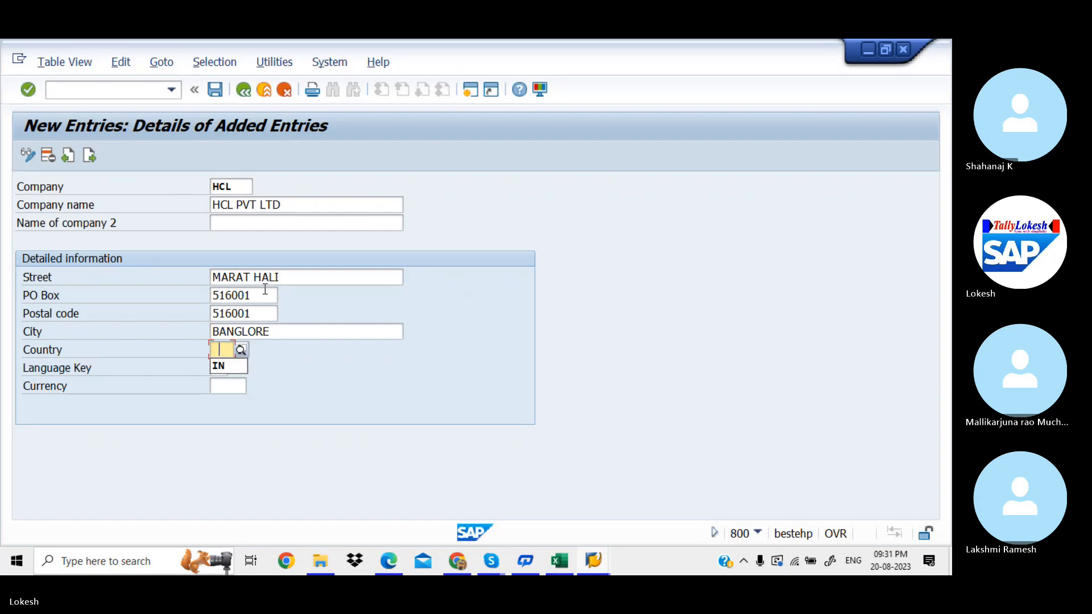
key("Down")
key("Tab")
key("space")
key("Down")
key("Tab")
key("space")
key("Down")
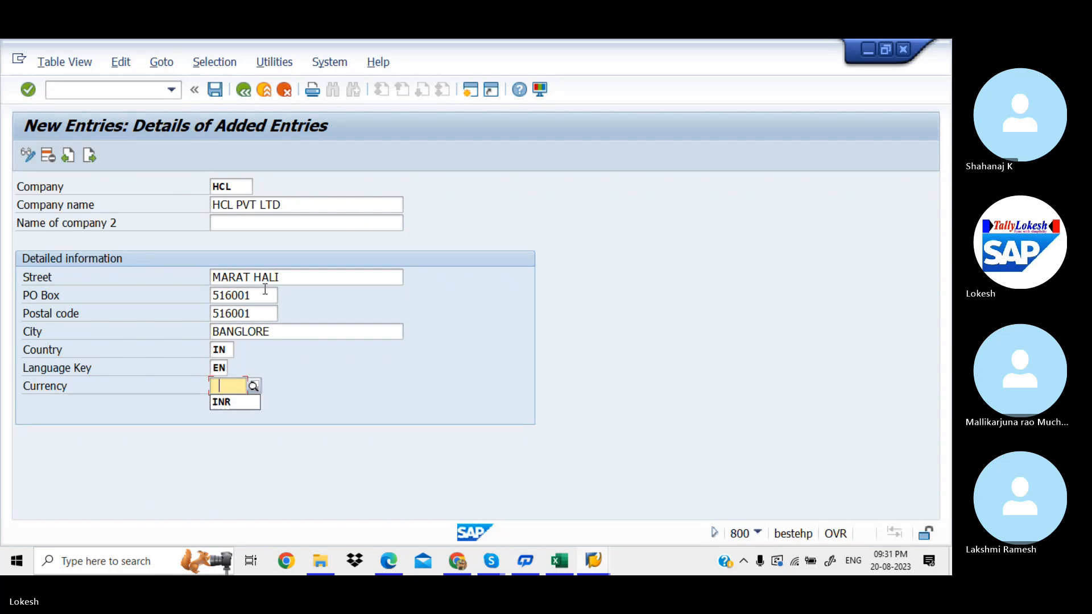
key("Tab")
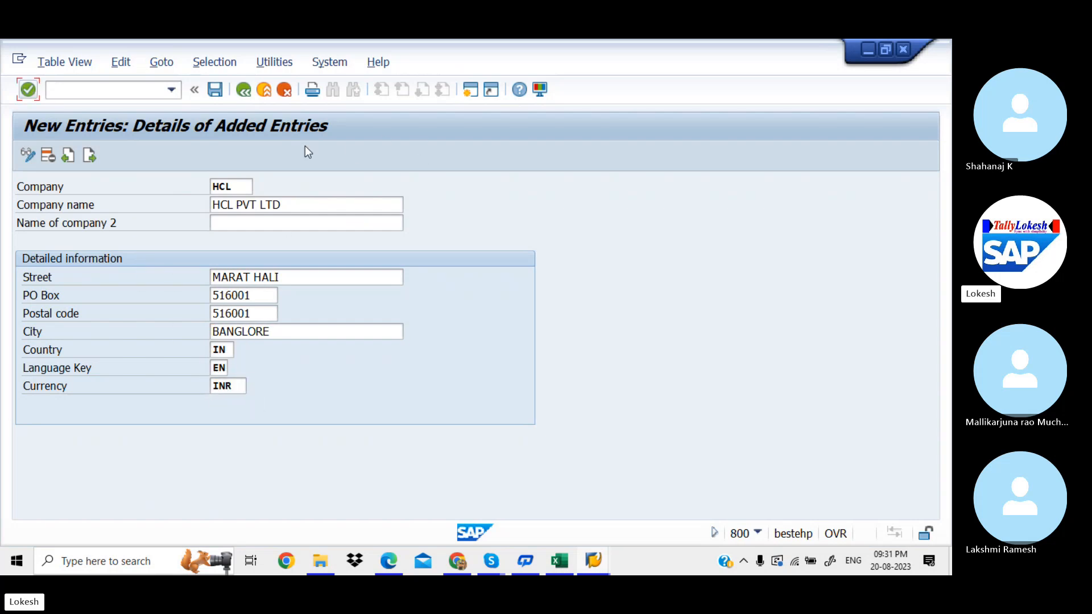
Step: After the duplicate-key error, change the company key to HCL0 and save again
left_click(216, 94)
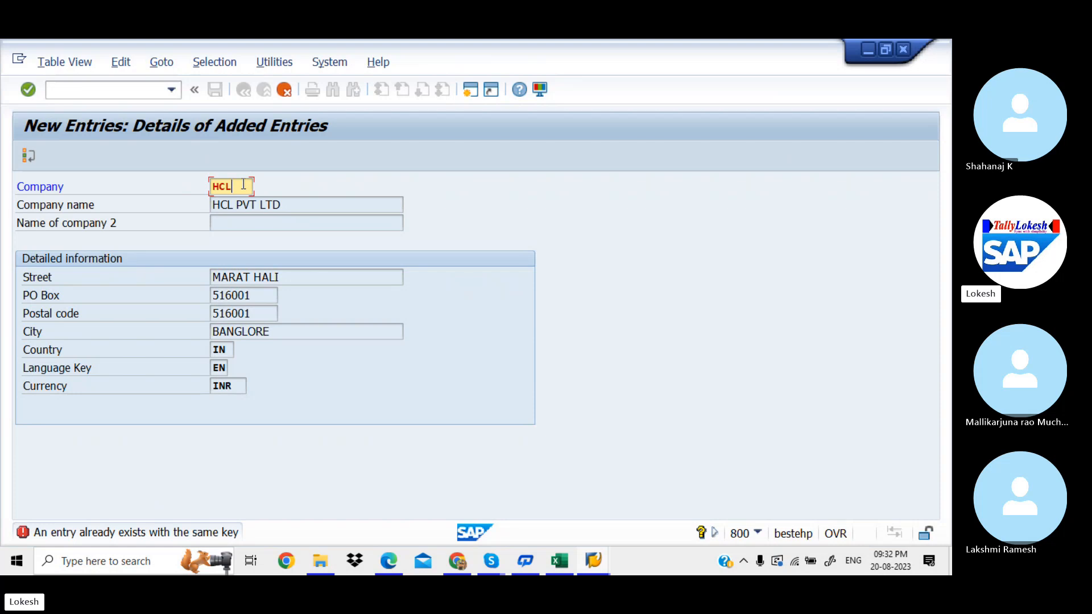
type("0")
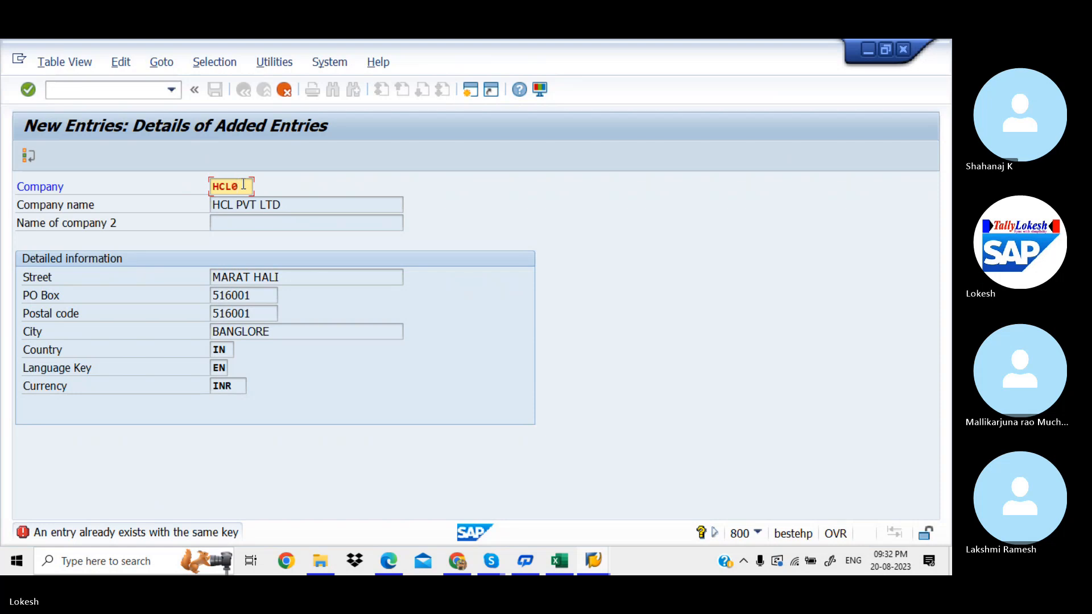
key("Return")
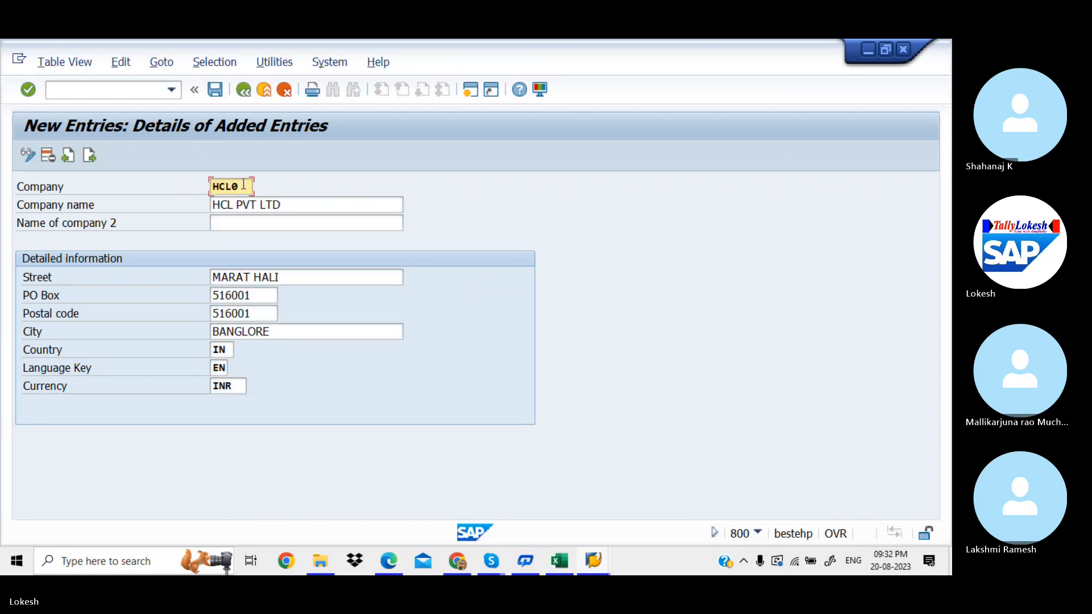
left_click(219, 91)
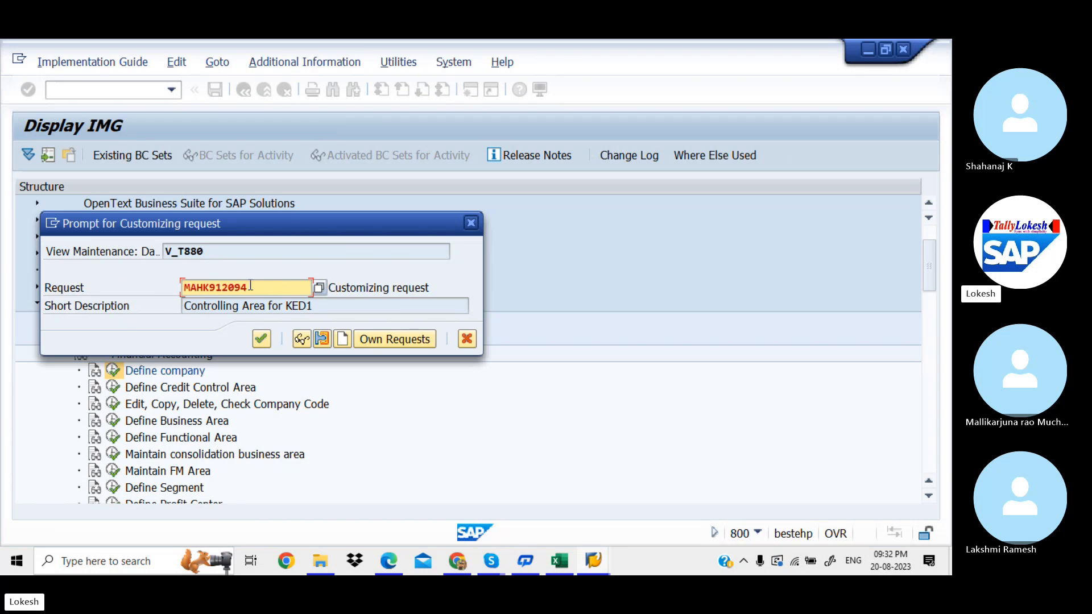
Step: Create customizing request 'Define Company for HCL' and save HCL0 under it
left_click_drag(250, 286, 181, 288)
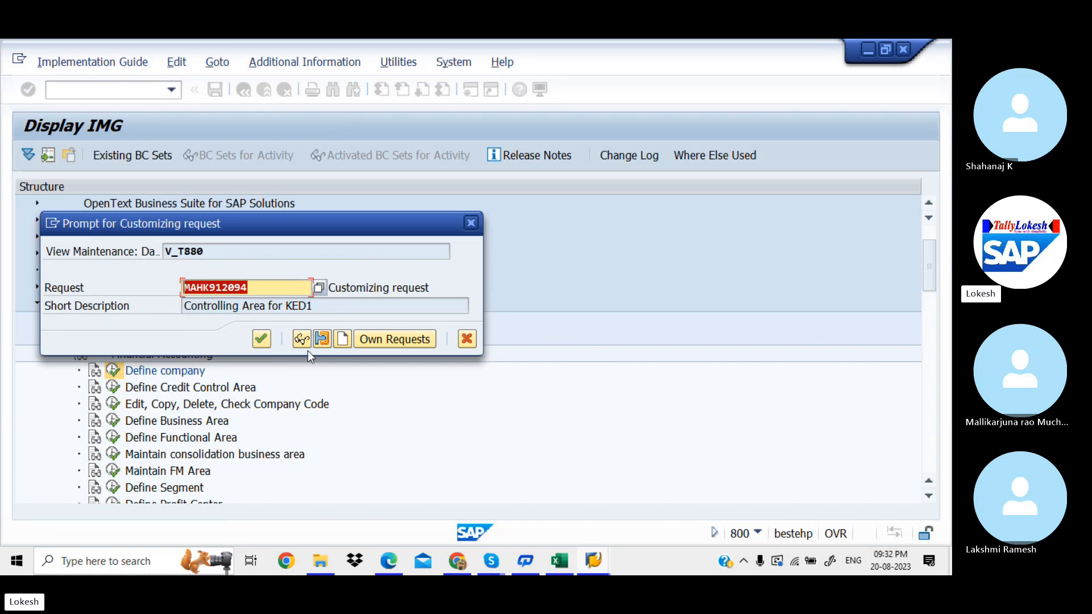
left_click(342, 339)
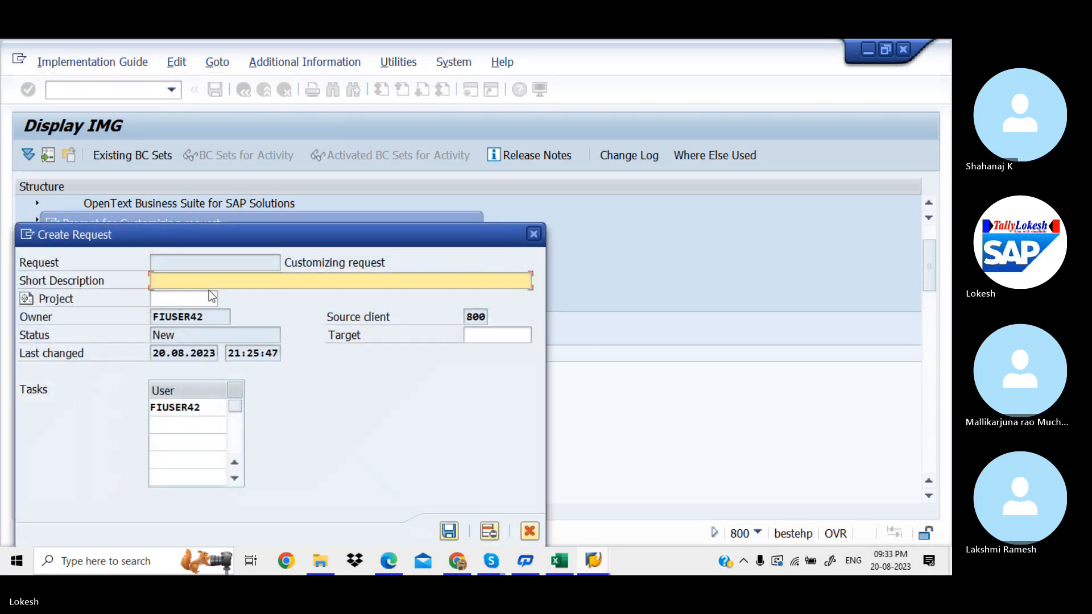
type("Define Company for HCL")
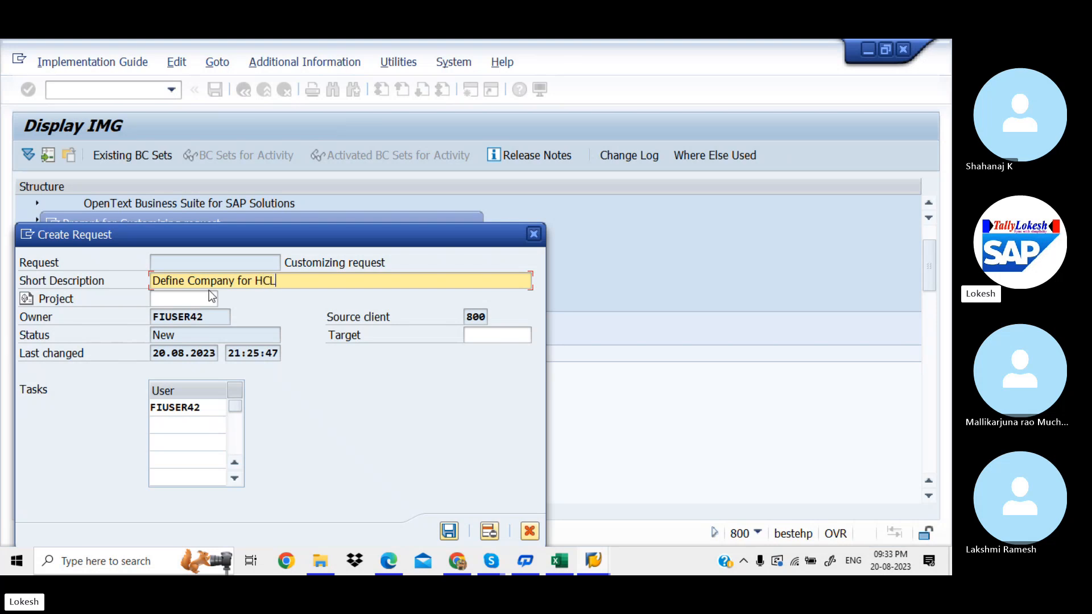
left_click(451, 531)
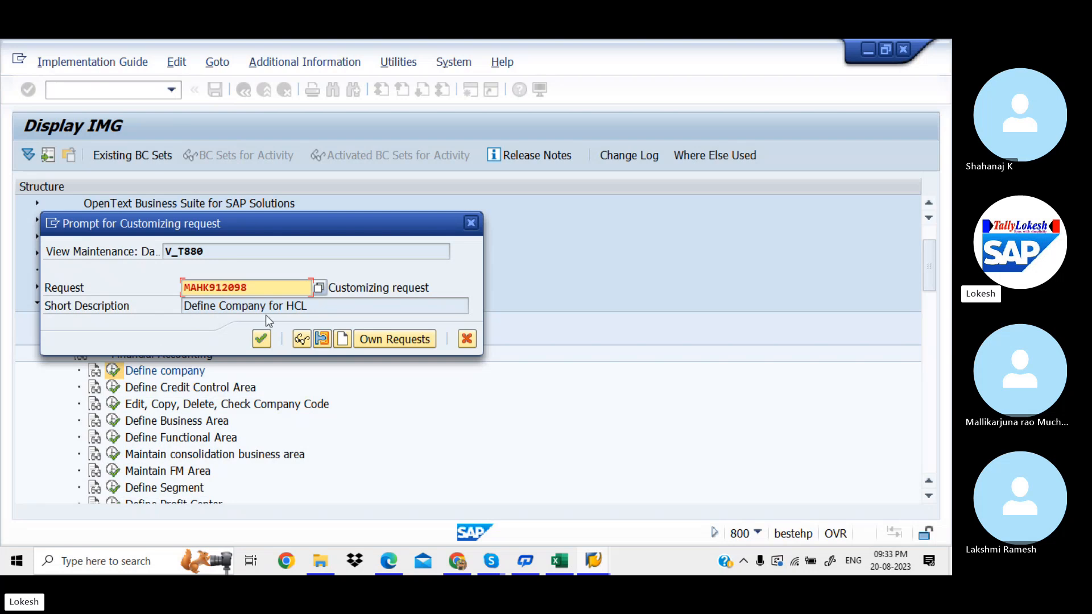
left_click(261, 339)
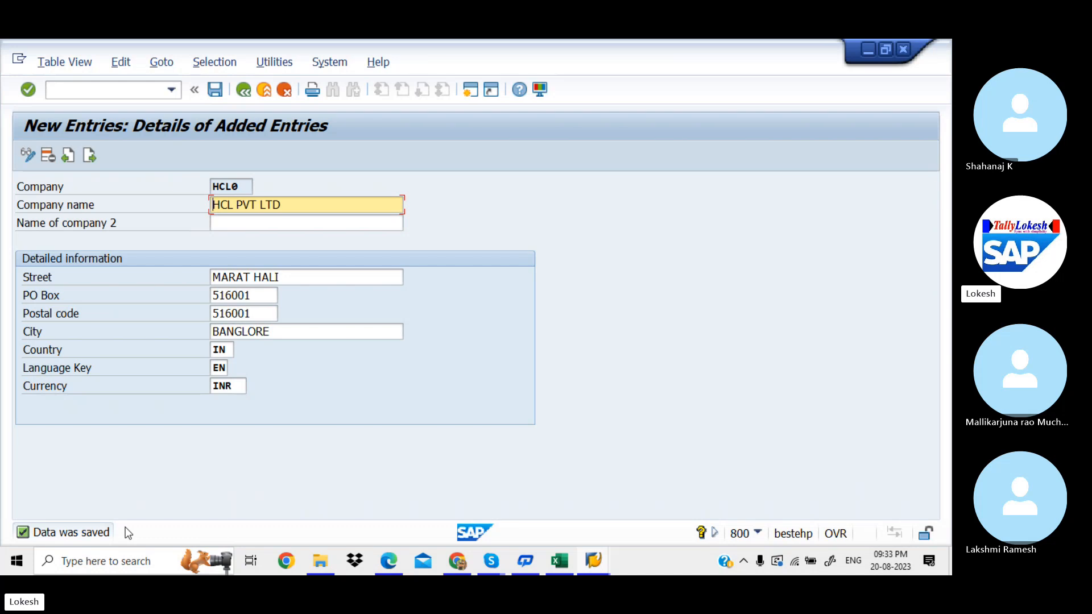
Step: Enter HCL0 in Excel cell D3 beside Define Company
left_click(569, 559)
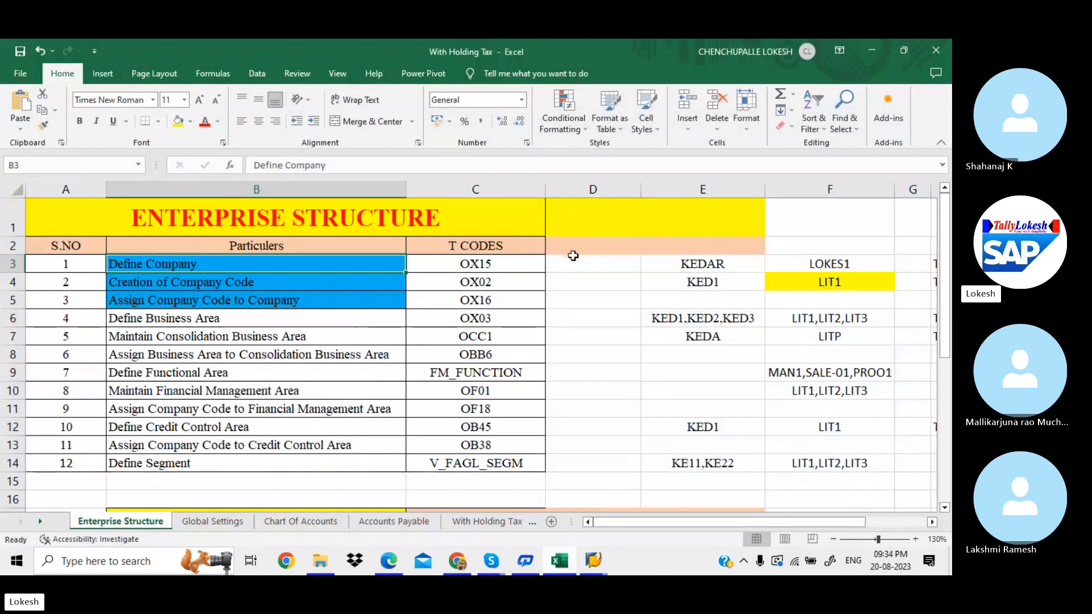
left_click(574, 260)
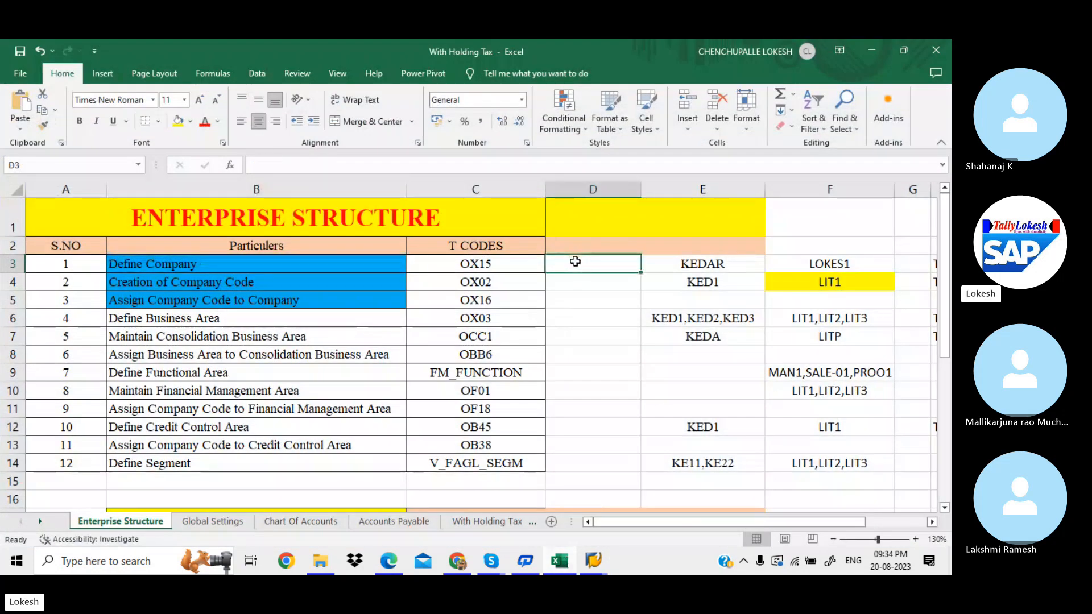
type("HC")
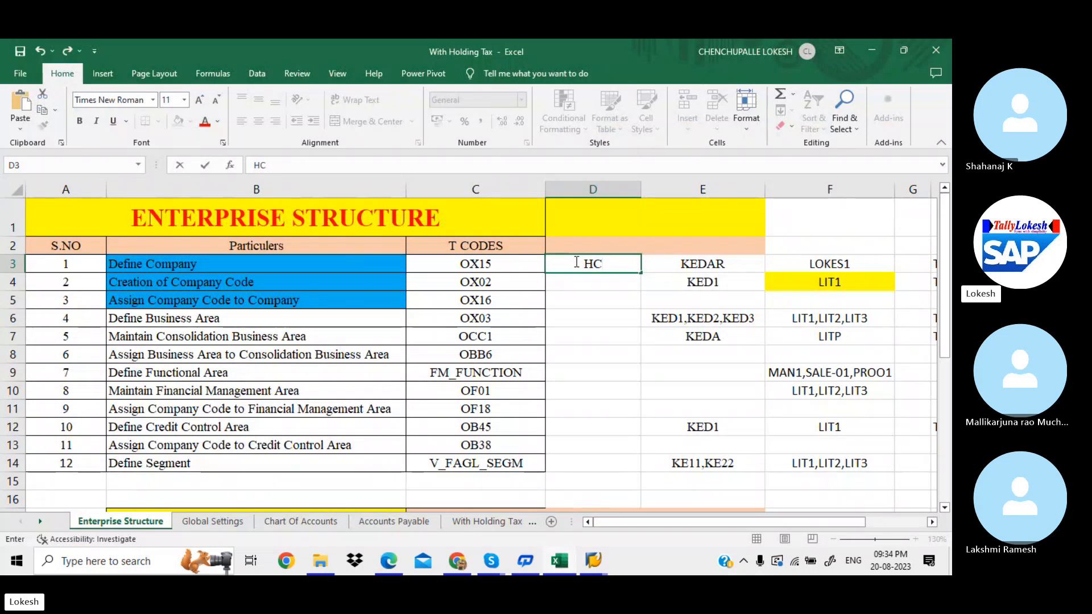
type("L0")
left_click(588, 278)
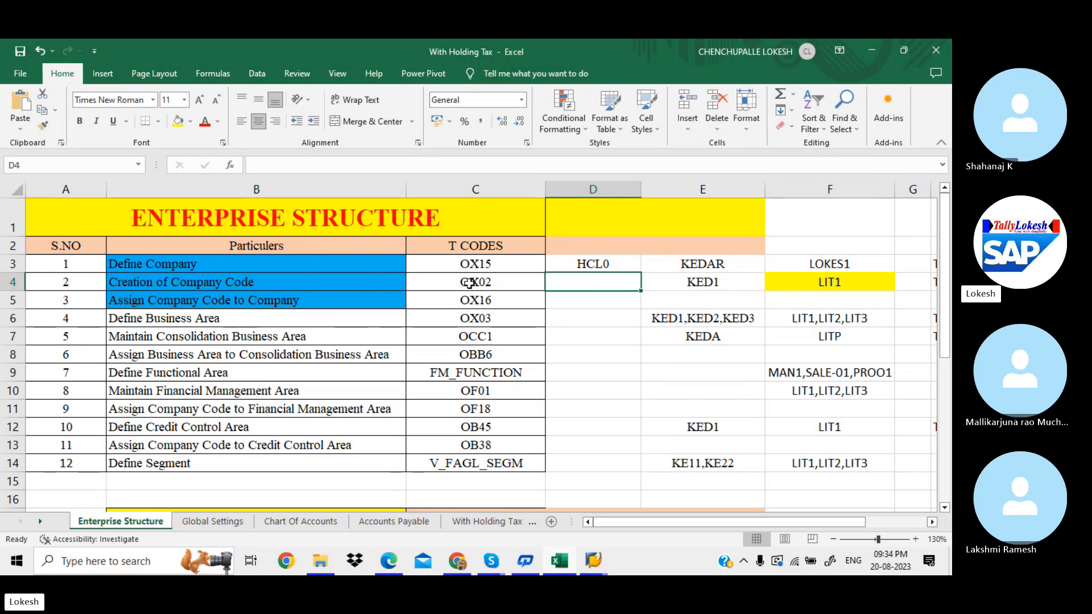
Step: Check the next transaction code OX02 and return to the SAP company entry screen
left_click(505, 280)
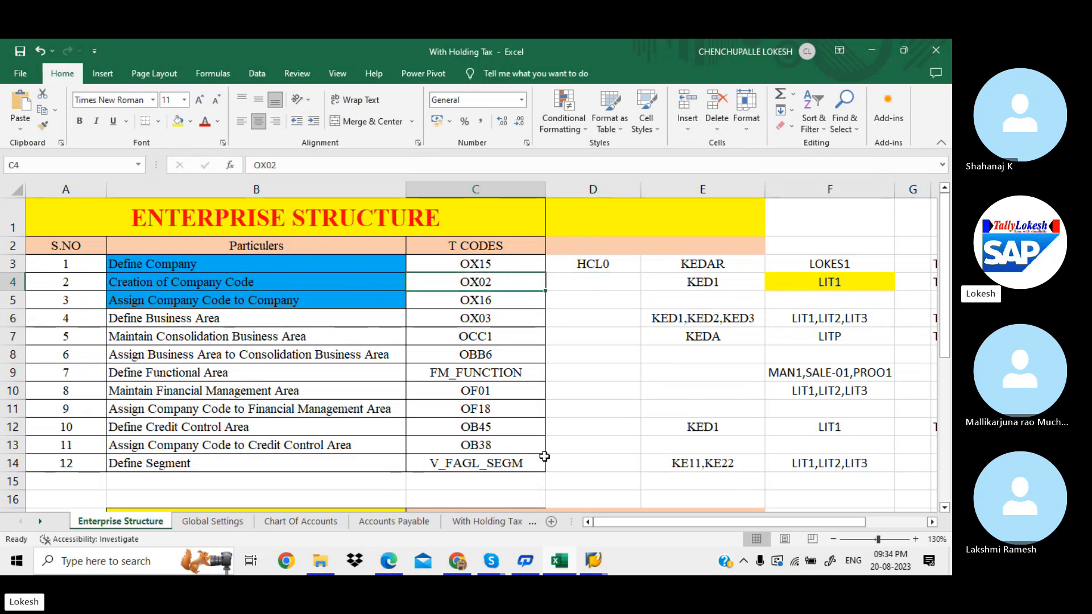
left_click(593, 560)
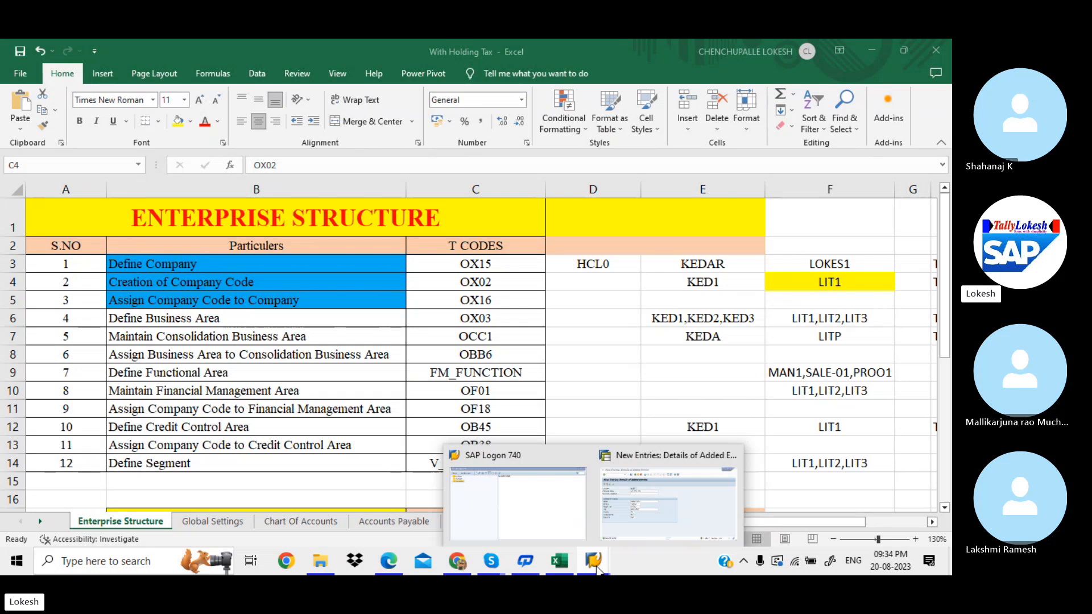
left_click(611, 504)
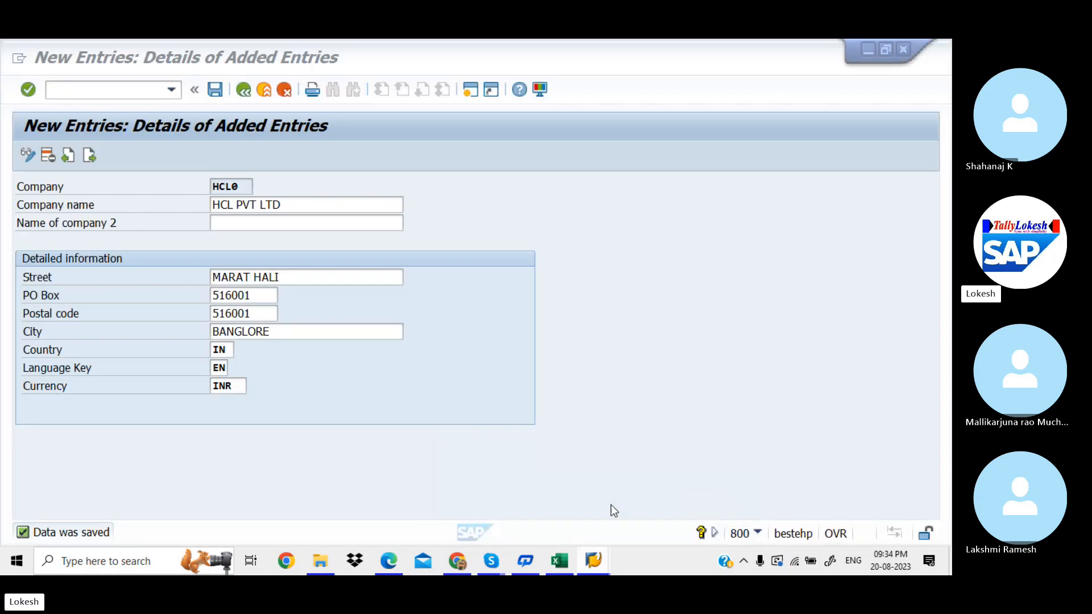
Step: Go back from the HCL0 entry through the company overview to the Display IMG tree
left_click(244, 90)
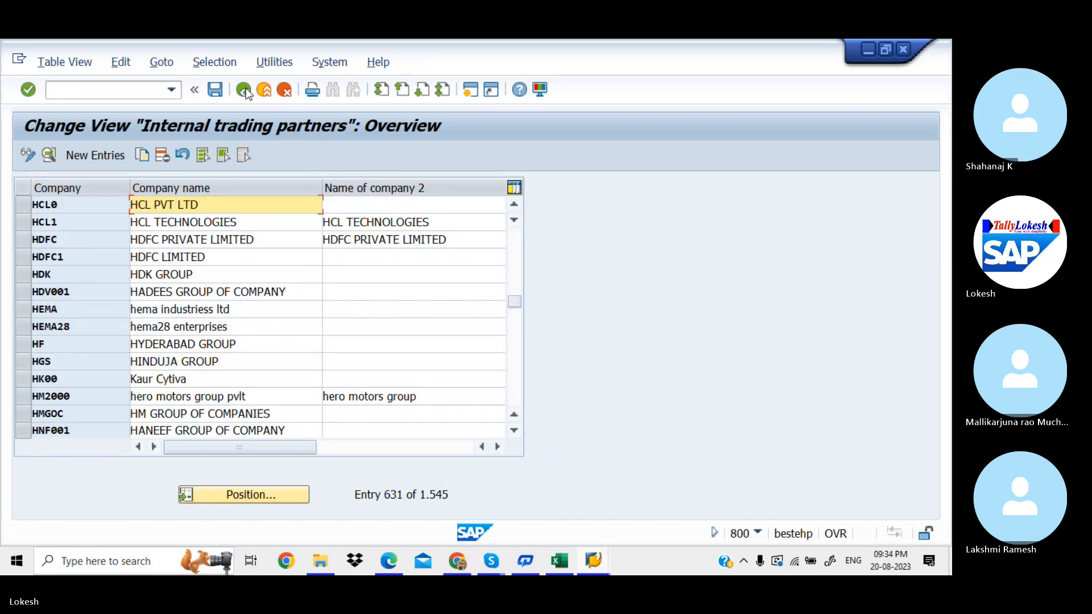
left_click(244, 90)
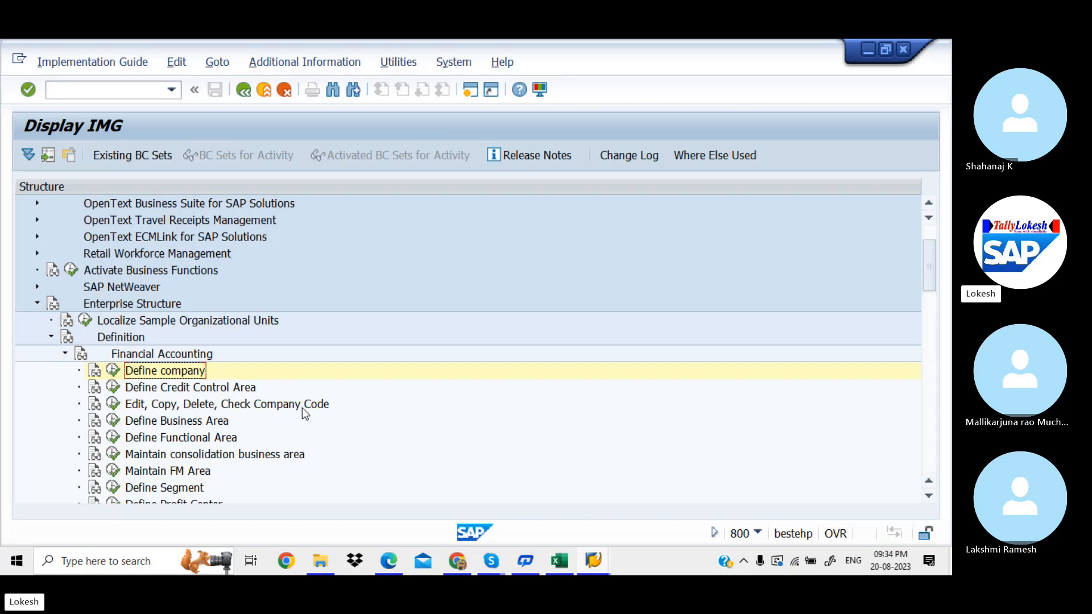
Step: Scroll the Edge PDF notes to the SPRO path and TSPL company code example
left_click(393, 568)
key("Down")
key("Down")
key("Down")
key("Down")
key("Down")
key("Down")
key("Down")
key("Down")
key("Down")
key("Down")
key("Down")
key("Down")
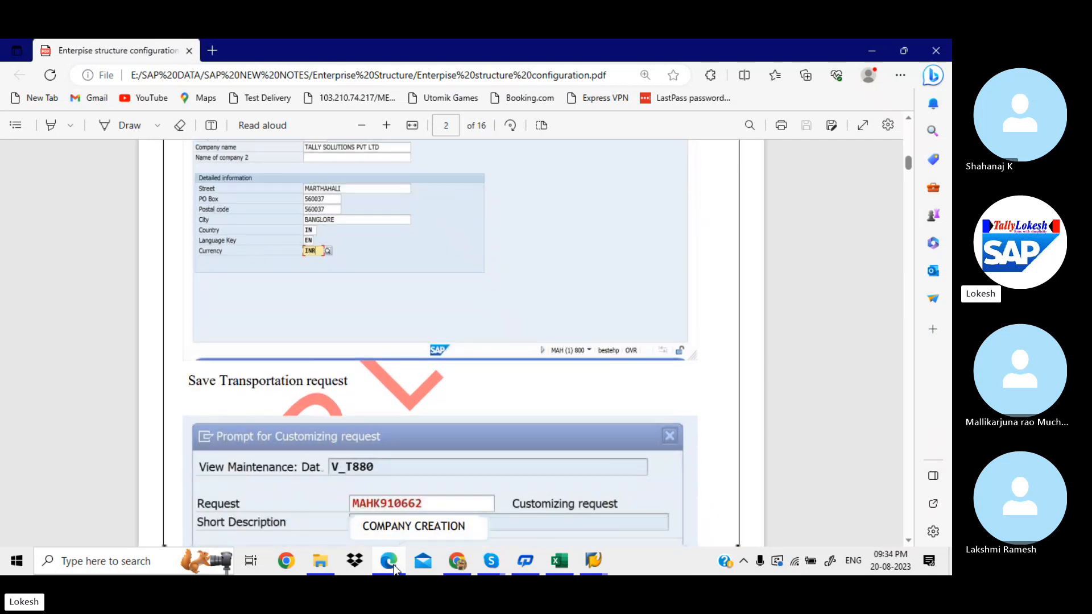
key("Down")
key("Down")
key("Down")
key("Down")
key("Down")
key("Down")
key("Down")
key("Down")
key("Down")
key("Down")
key("Down")
key("Down")
key("Down")
key("Down")
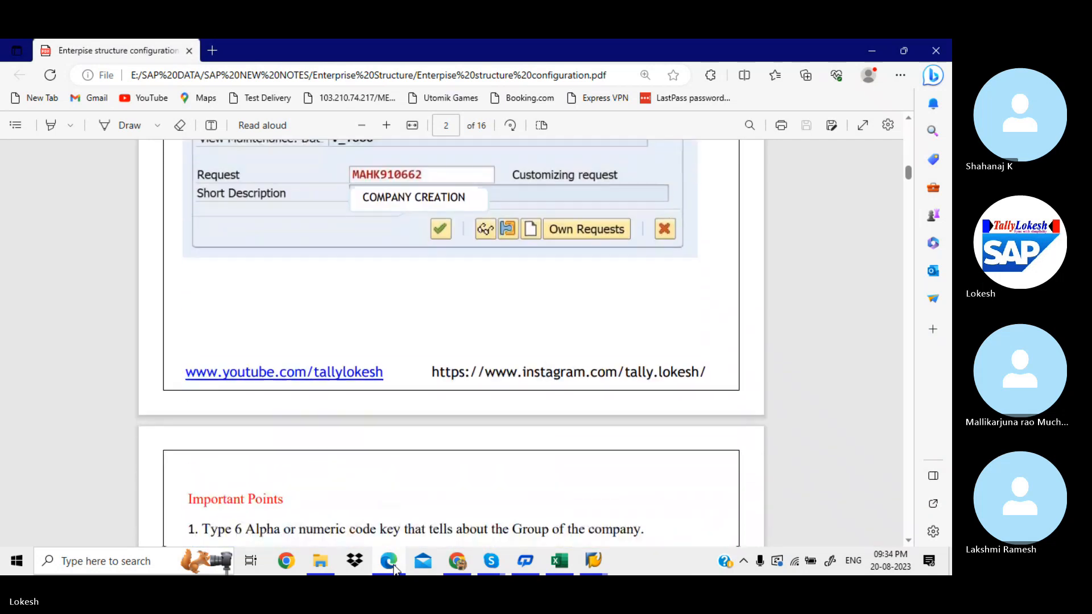
key("Down")
key("Down")
key("Down")
key("Down")
key("Down")
key("Down")
key("Down")
key("Down")
key("Down")
key("Down")
key("Down")
key("Down")
key("Down")
key("Down")
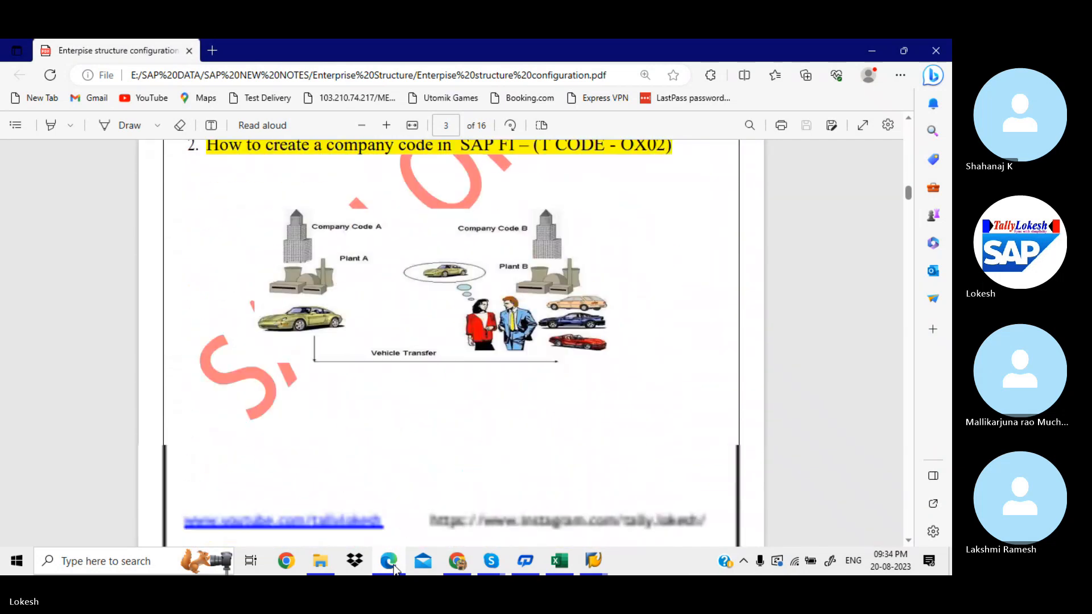
key("Down")
key("Down")
key("Down")
key("Down")
key("Down")
key("Down")
key("Down")
key("Down")
key("Down")
key("Down")
key("Down")
key("Down")
key("Down")
key("Down")
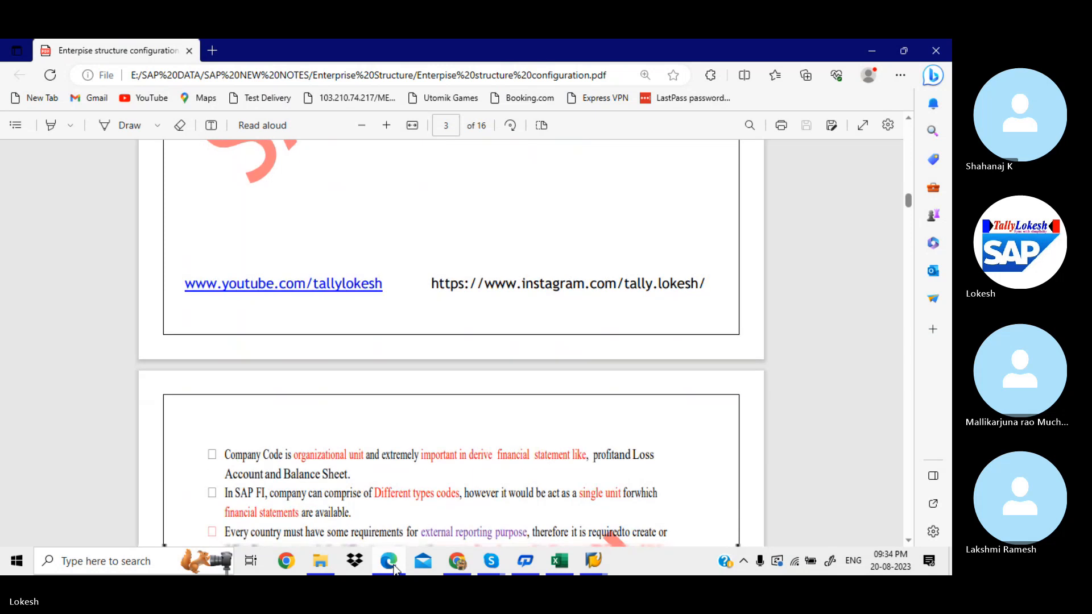
key("Down")
key("Down")
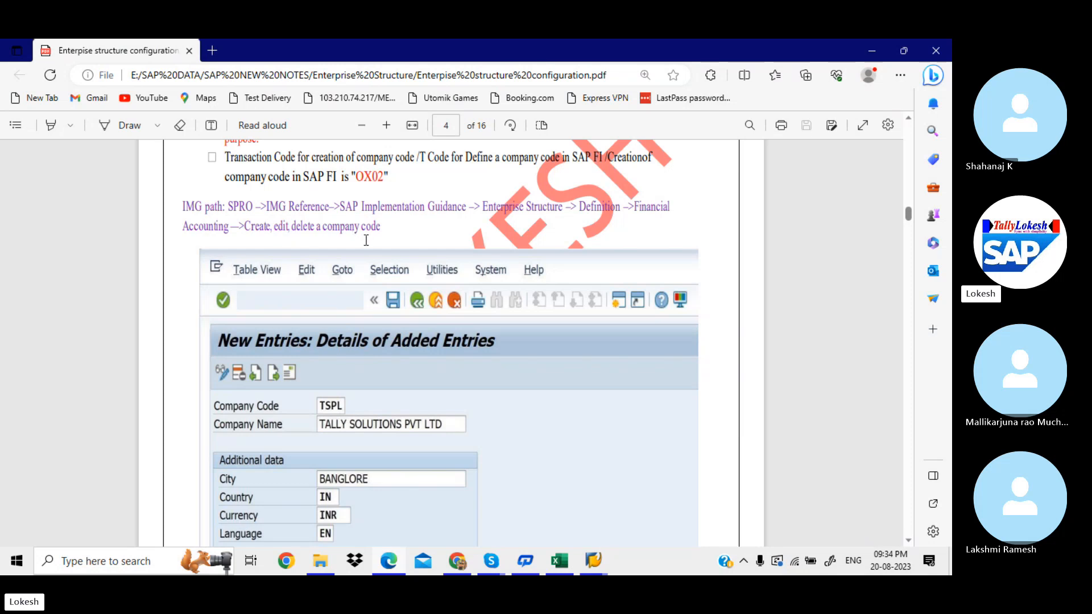
scroll(366, 240, "down", 2)
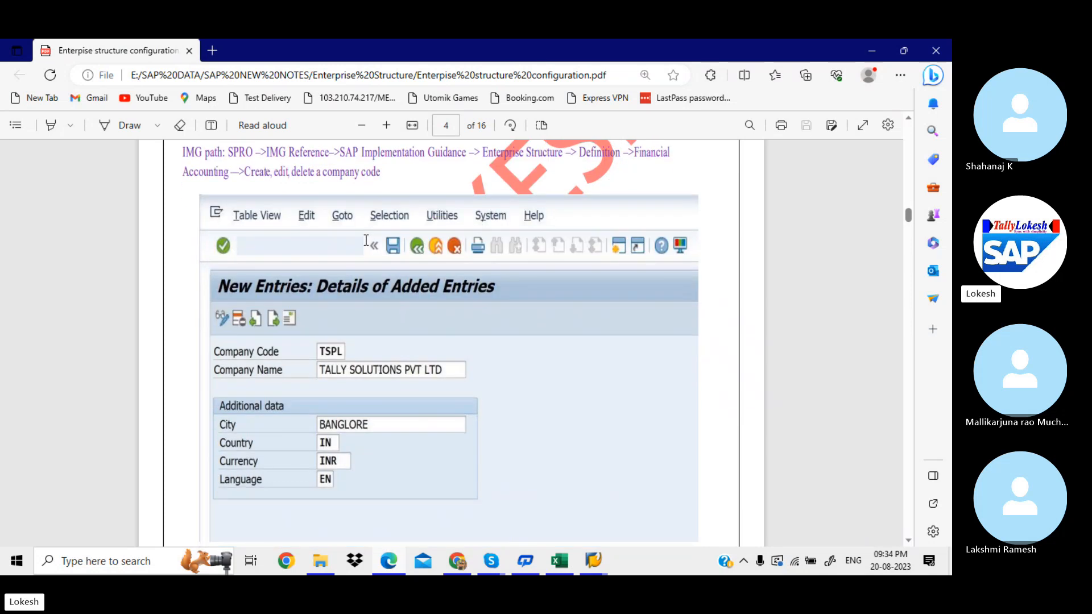
scroll(367, 240, "down", 2)
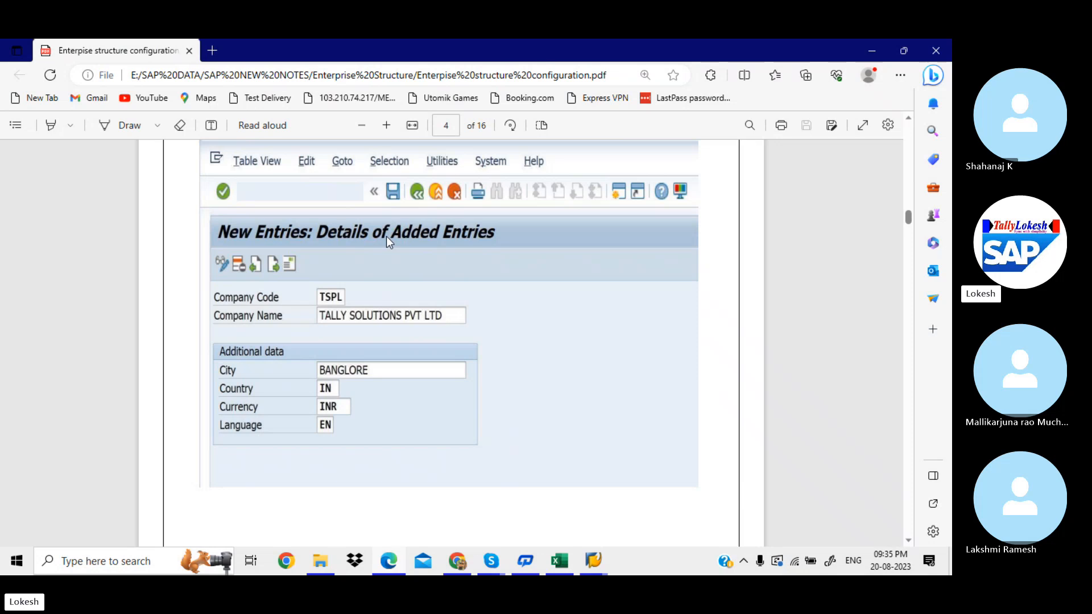
scroll(387, 239, "up", 1)
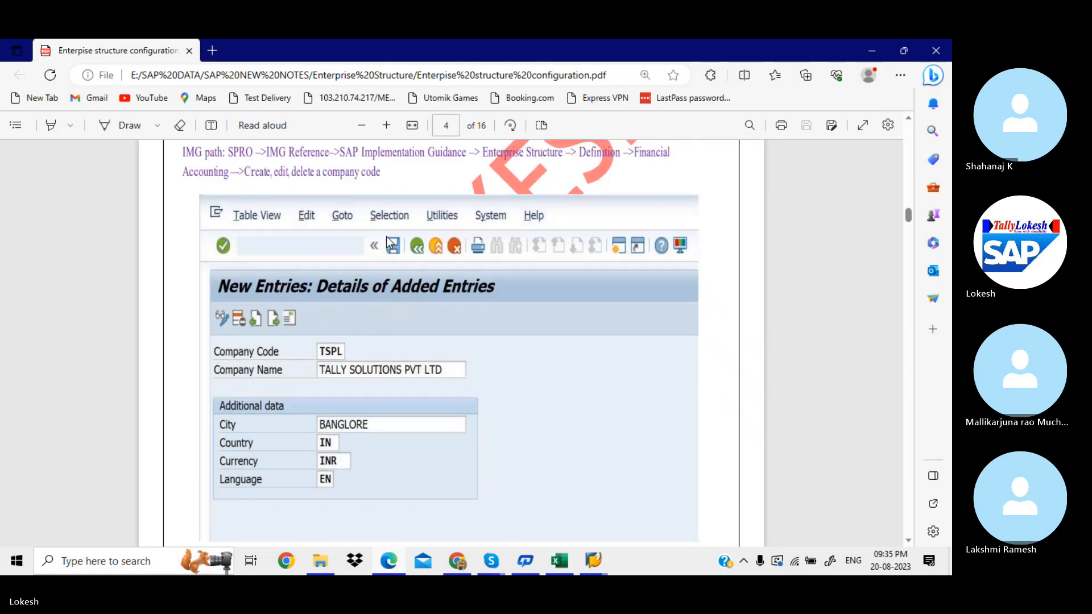
left_click(593, 562)
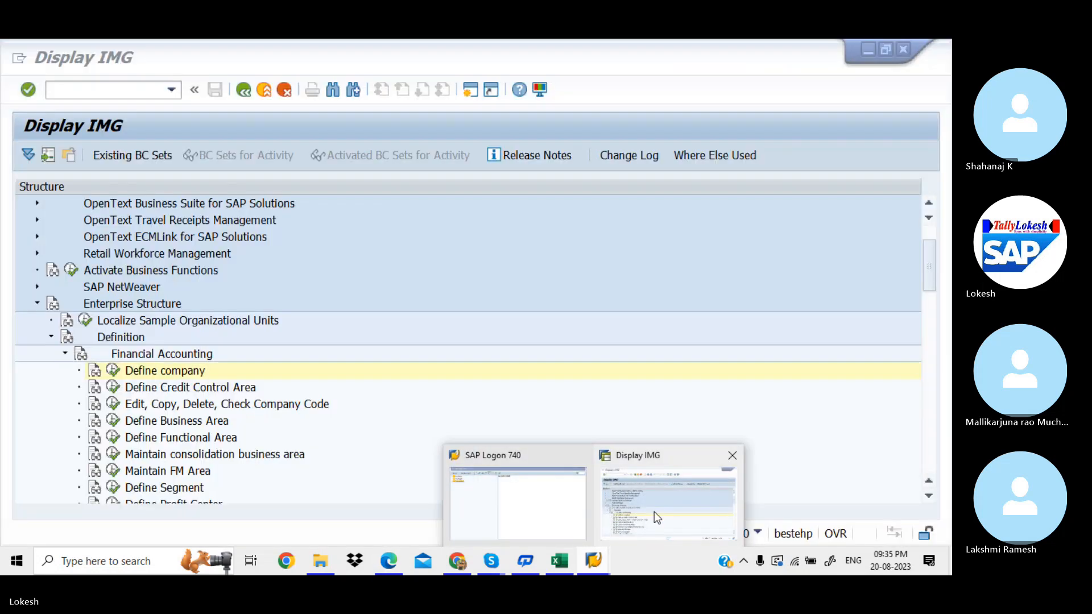
Step: Open Edit Company Code Data under Edit, Copy, Delete, Check Company Code
left_click(654, 511)
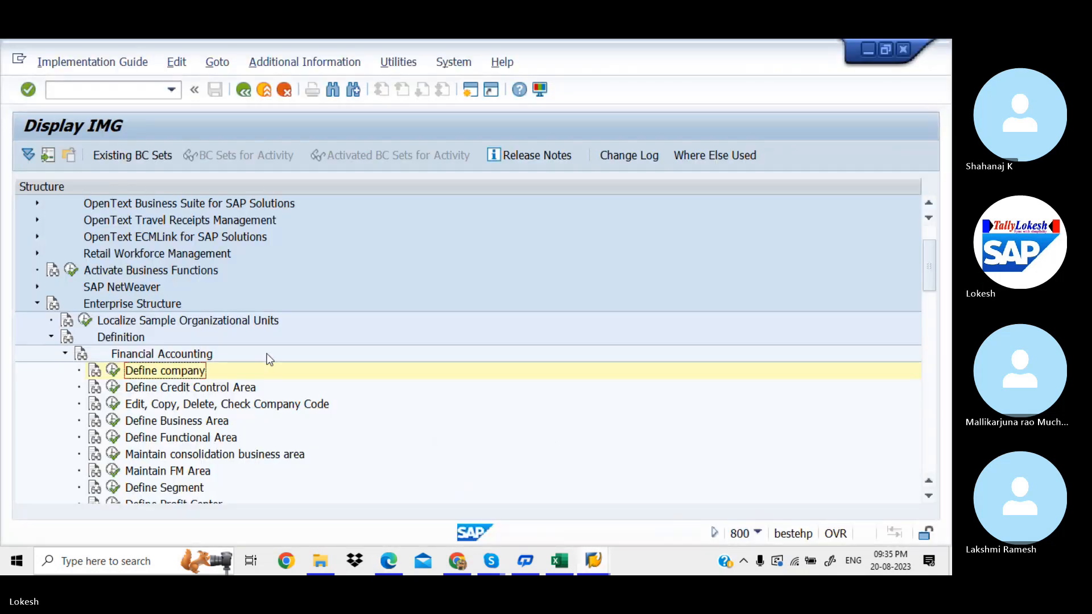
left_click(114, 405)
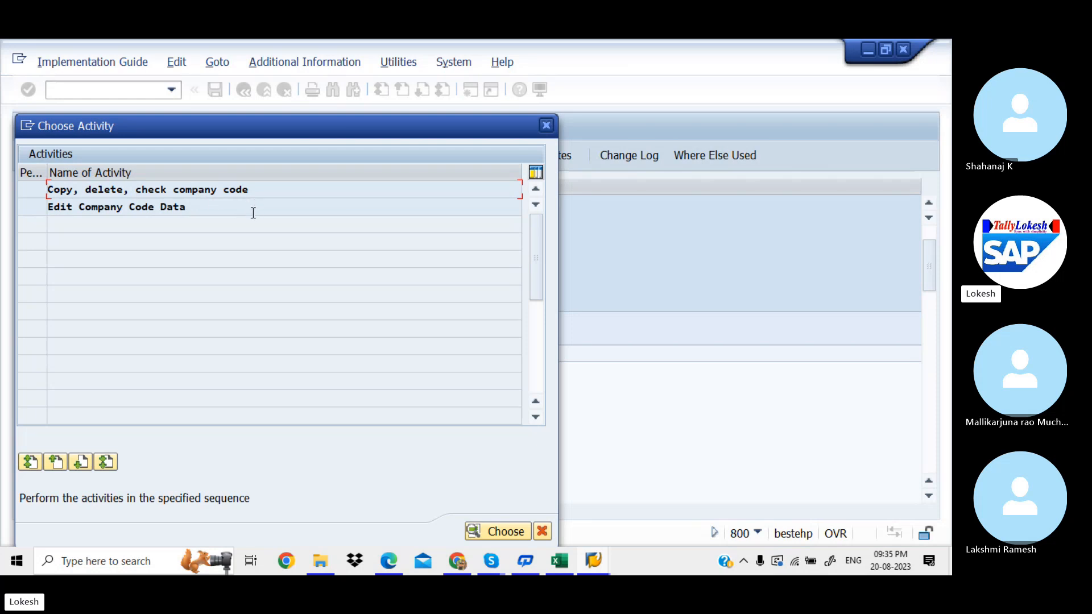
double_click(286, 192)
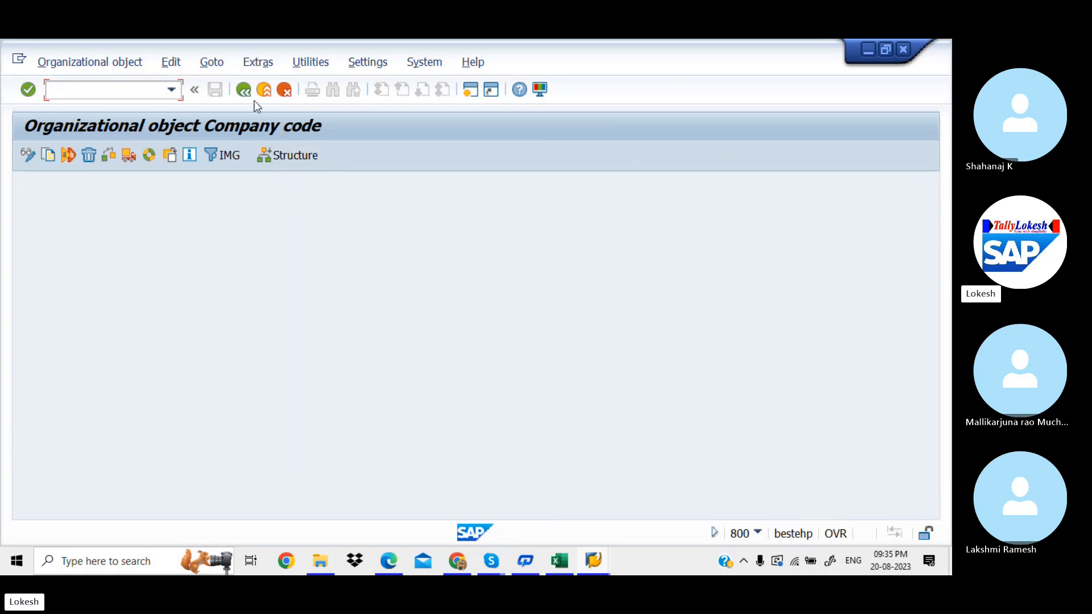
left_click(243, 90)
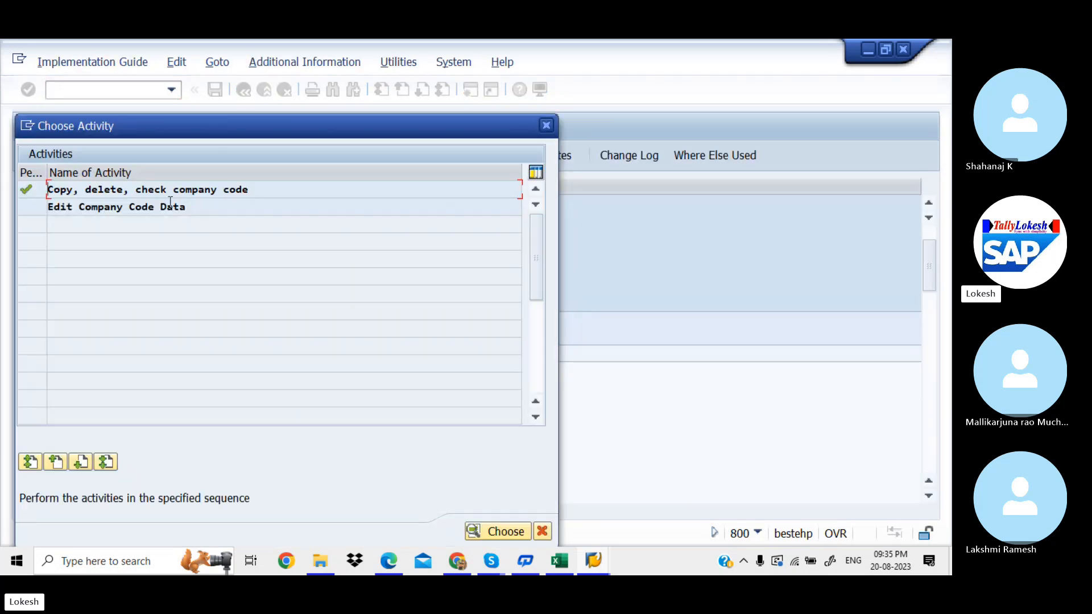
double_click(214, 211)
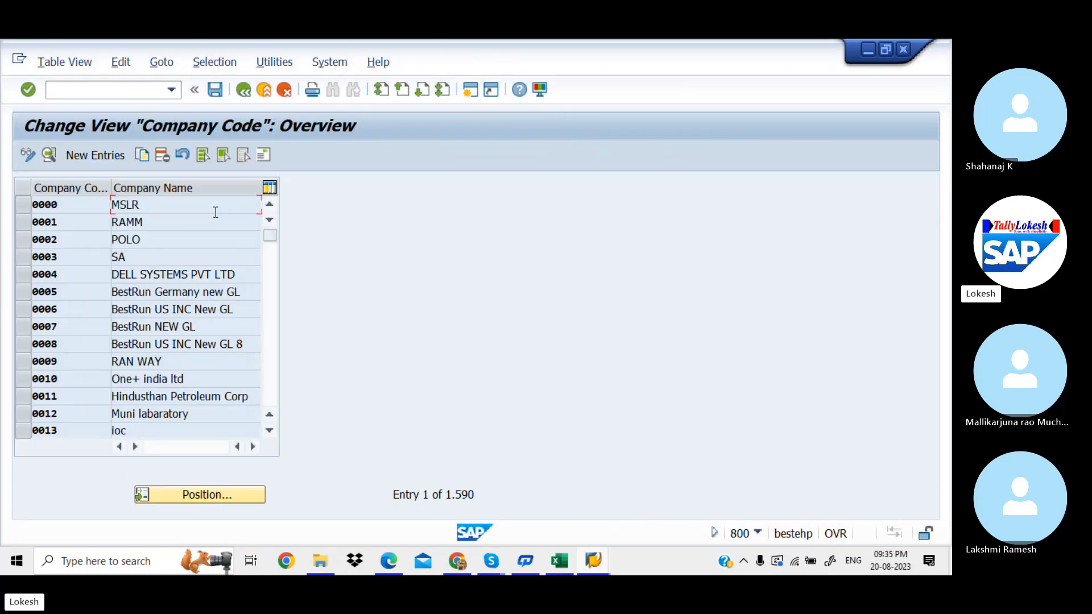
Step: Add company code HCL1 named HCL PVT LTD with city BANGLORE
left_click(112, 157)
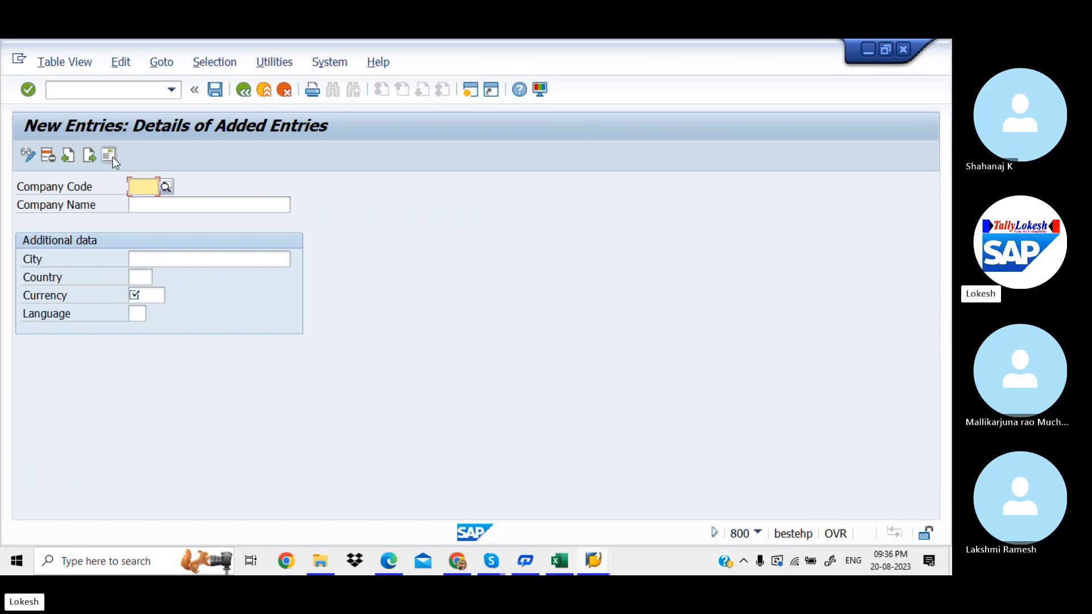
type("HCL")
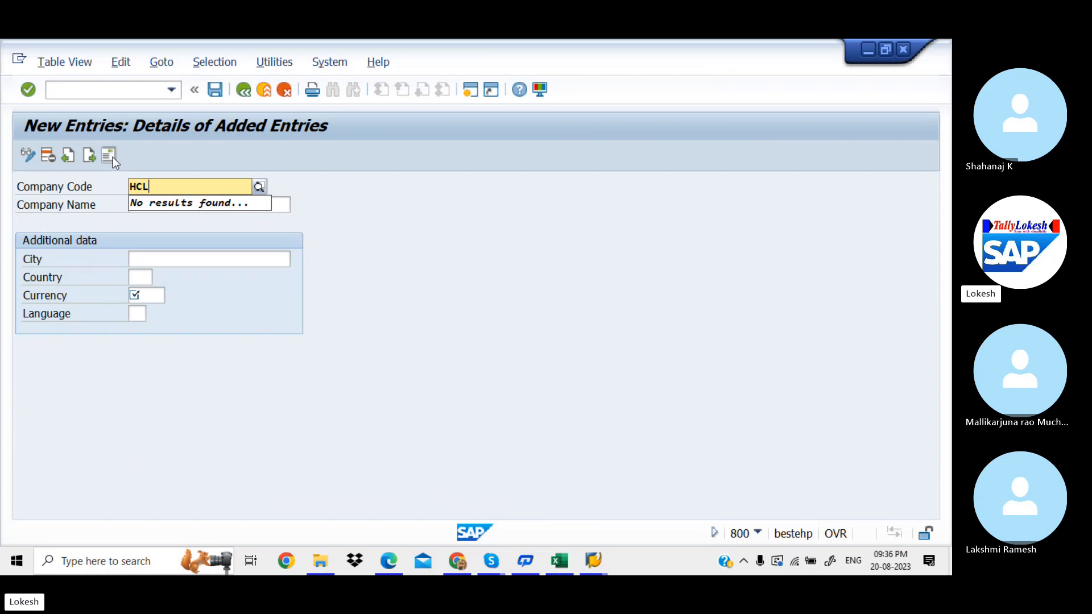
type("1")
key("Tab")
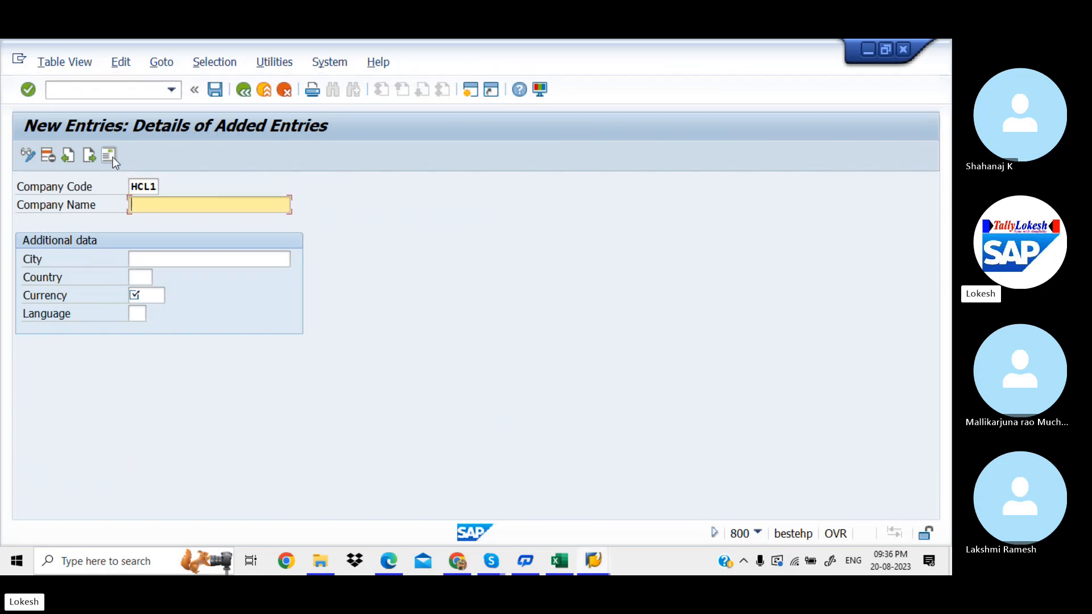
type("HCL PVT LTD")
left_click(180, 254)
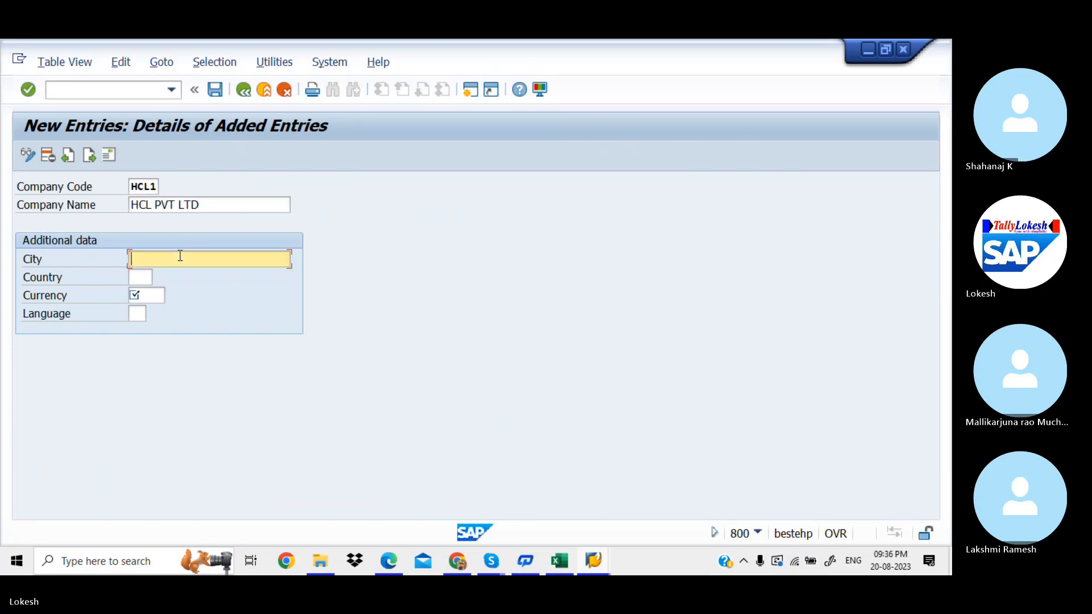
type("N")
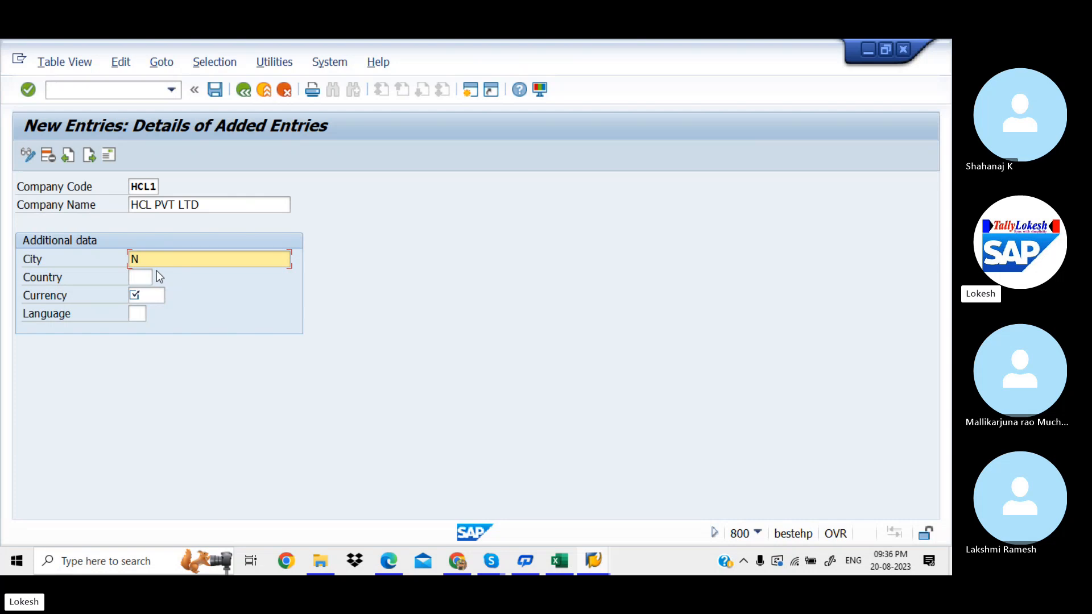
key("BackSpace")
type("BANGLORE")
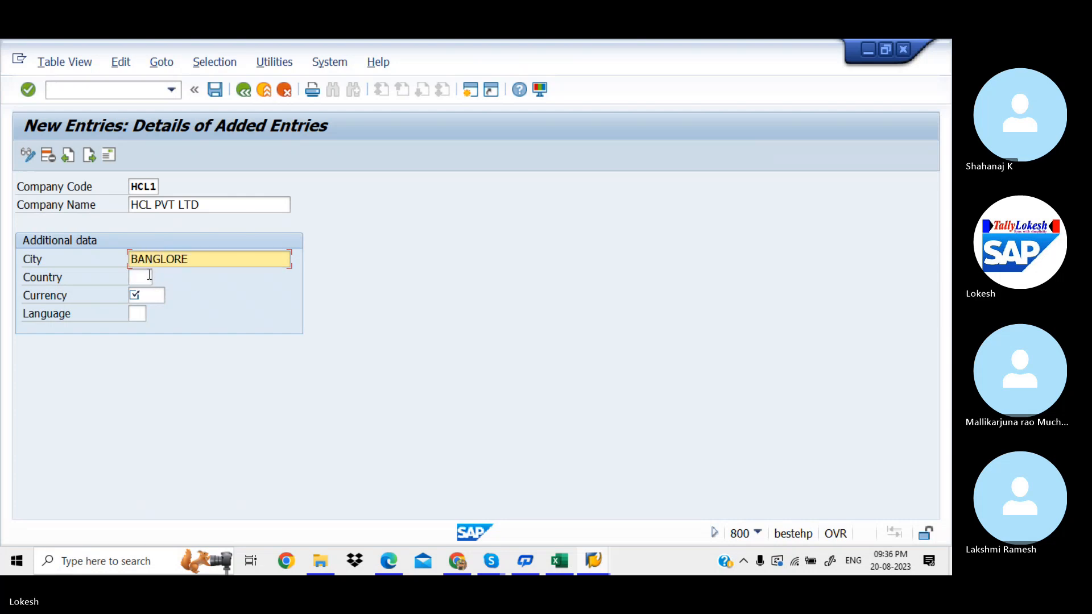
Step: Set country IN, currency INR and language EN for HCL1
left_click(149, 276)
key("Down")
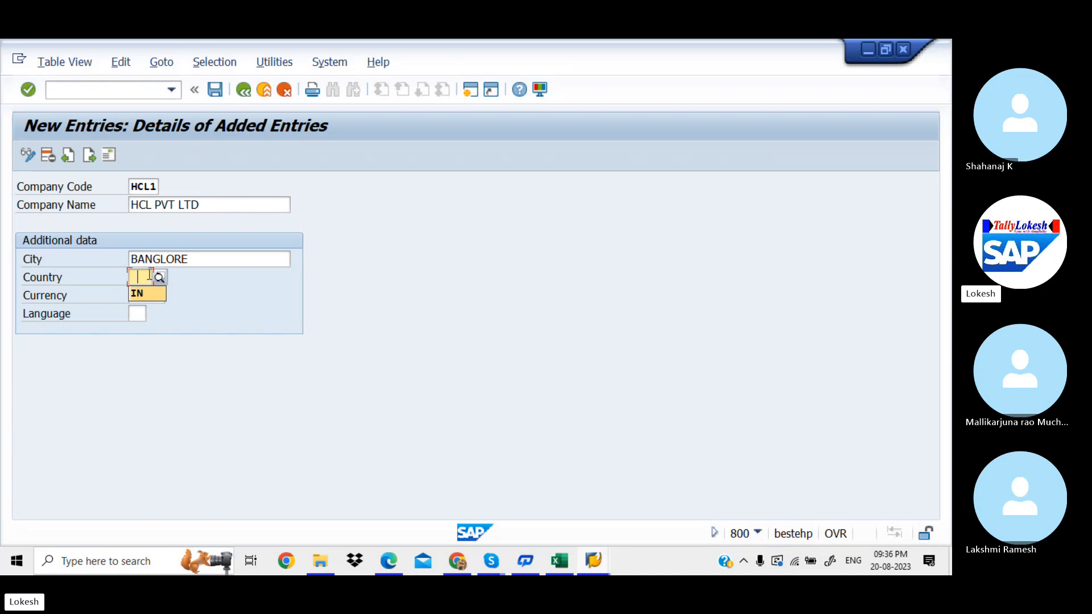
key("Tab")
key("Down")
key("Tab")
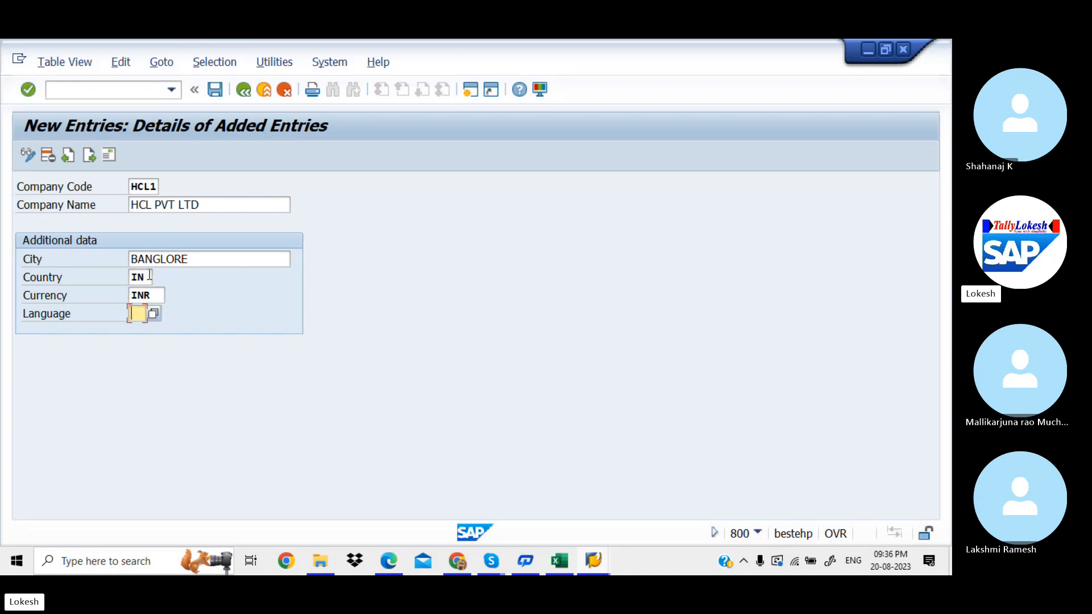
key("Down")
key("Tab")
key("Tab")
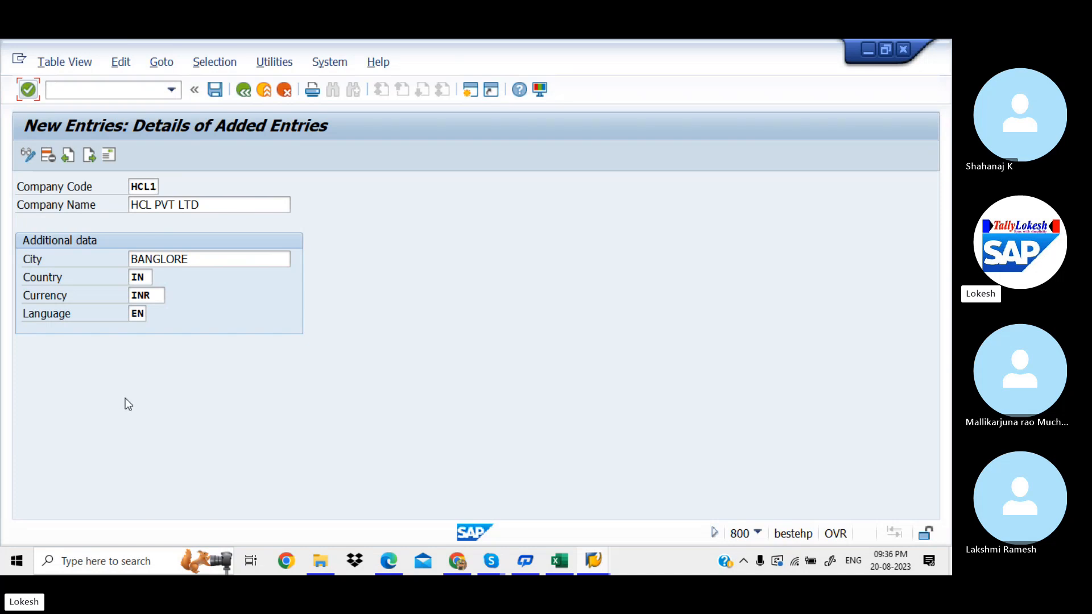
Step: Save HCL1 and give its address title Company and name HCL PVT LTD
left_click(218, 94)
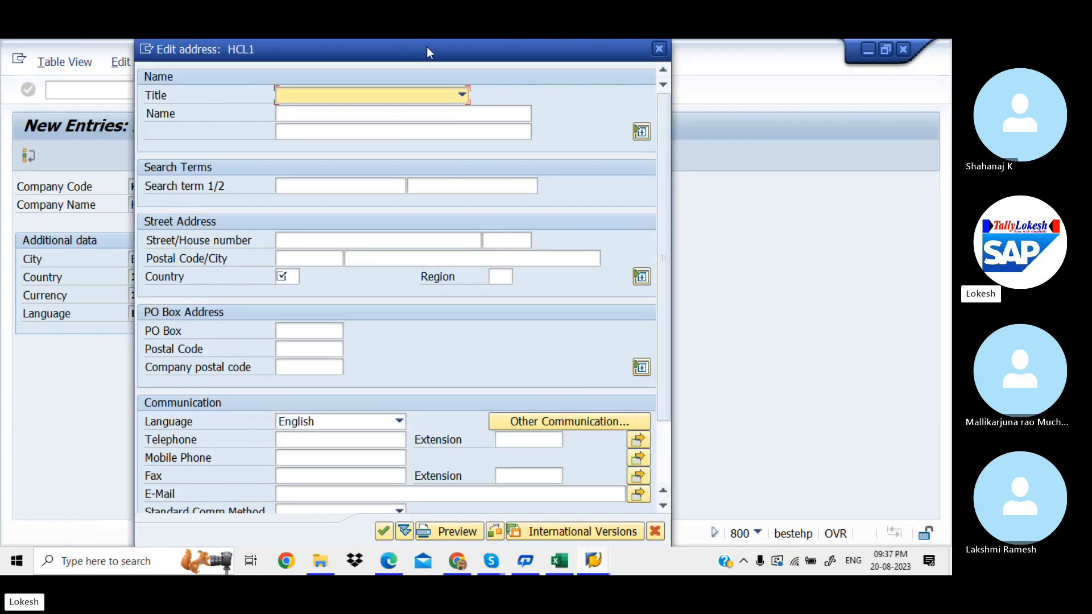
left_click_drag(427, 47, 570, 74)
left_click(606, 121)
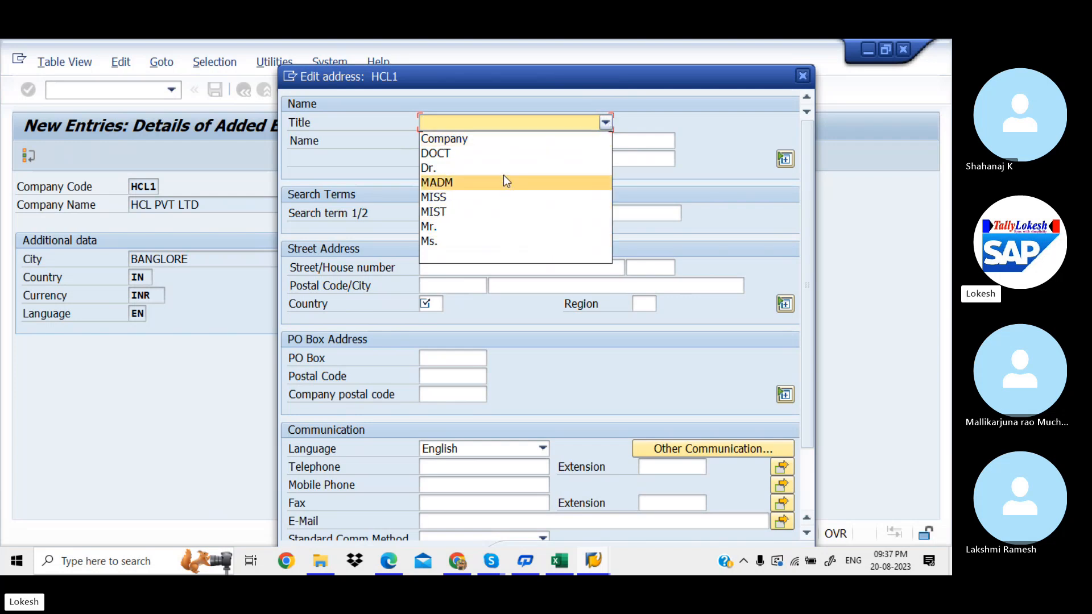
left_click(516, 142)
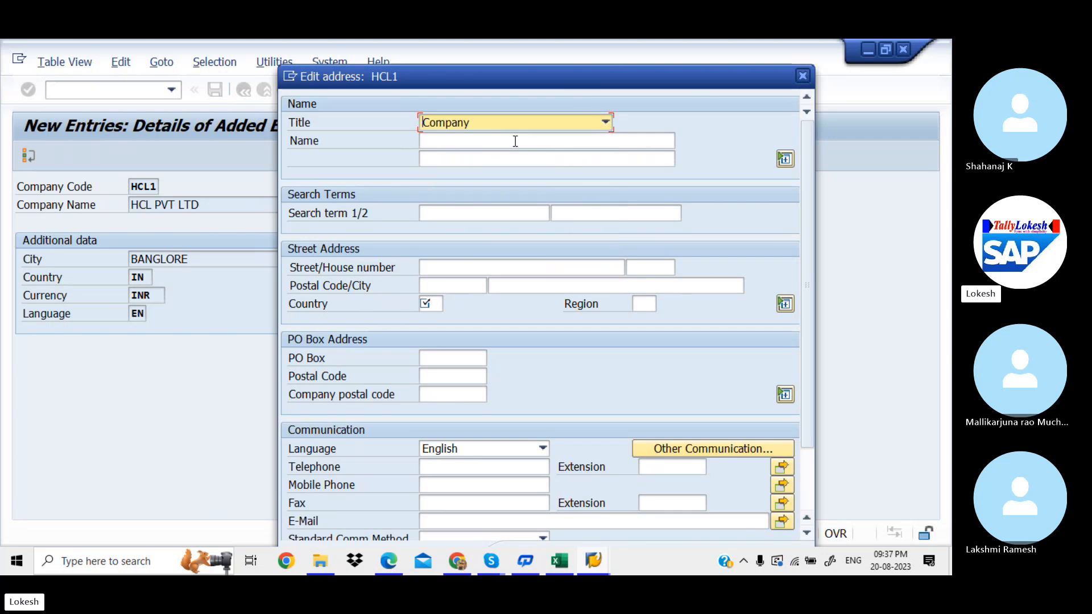
left_click(486, 141)
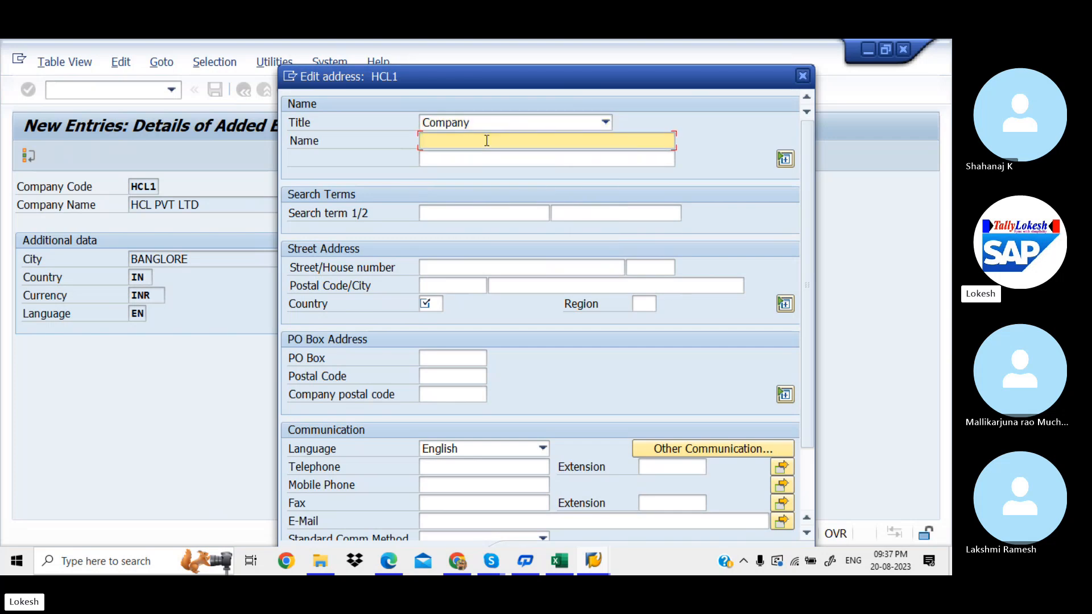
type("HCL")
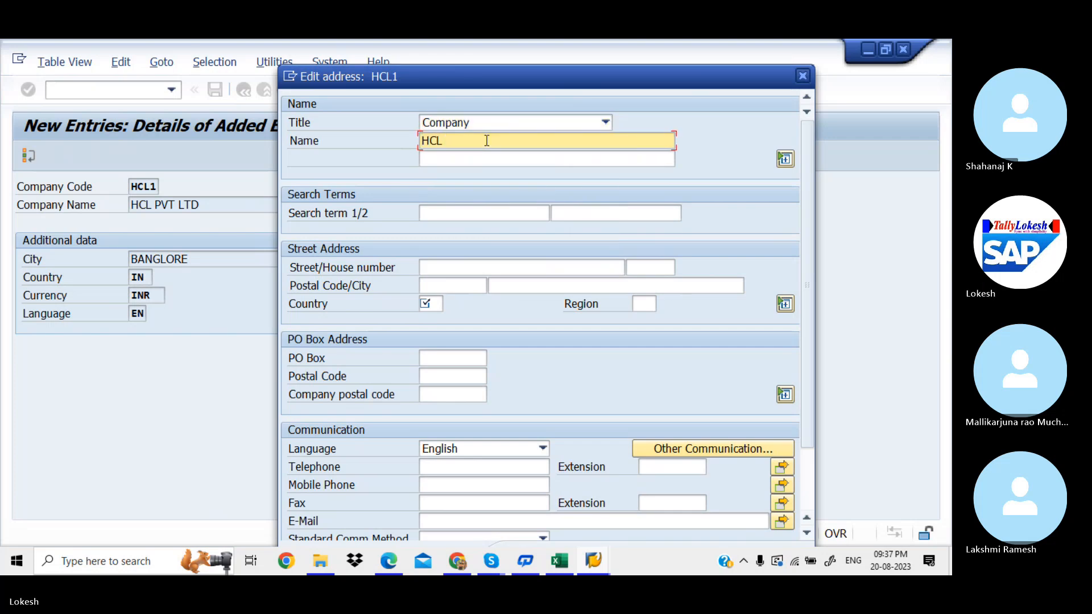
type(" PVT LTD")
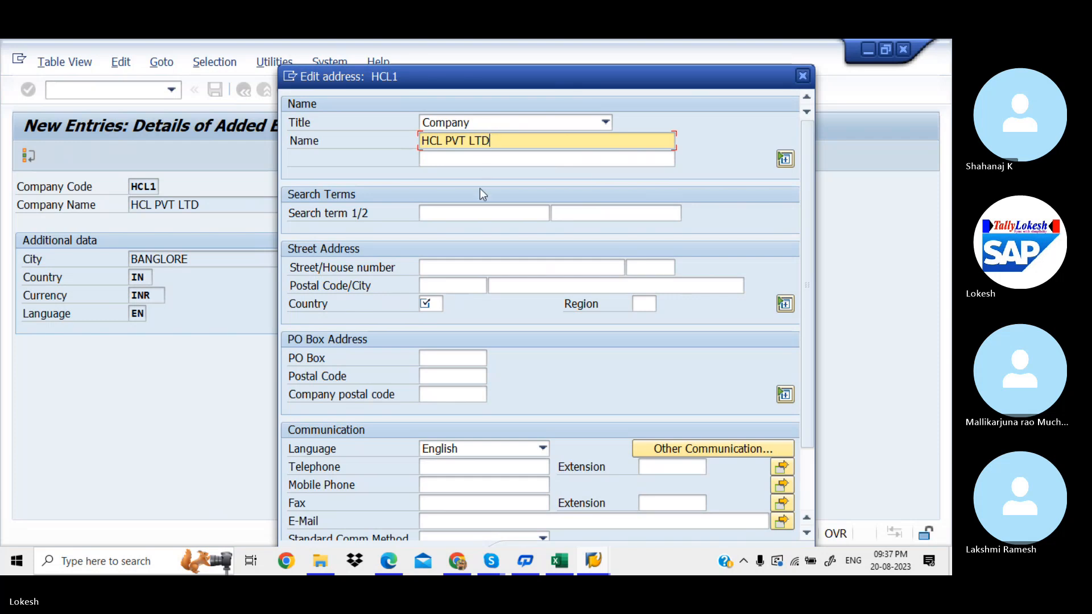
left_click(458, 266)
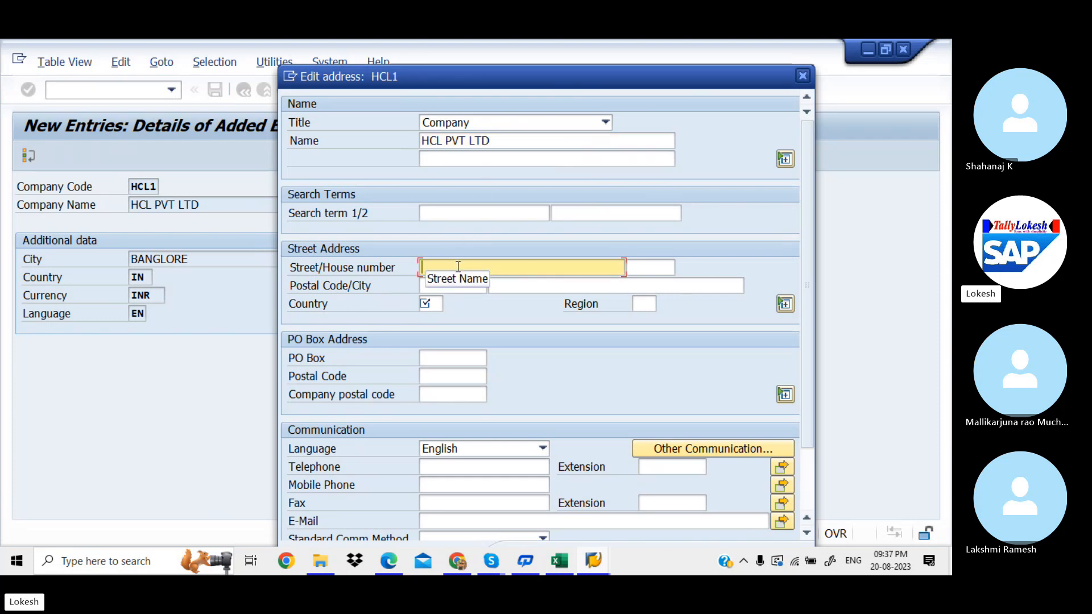
type("MART")
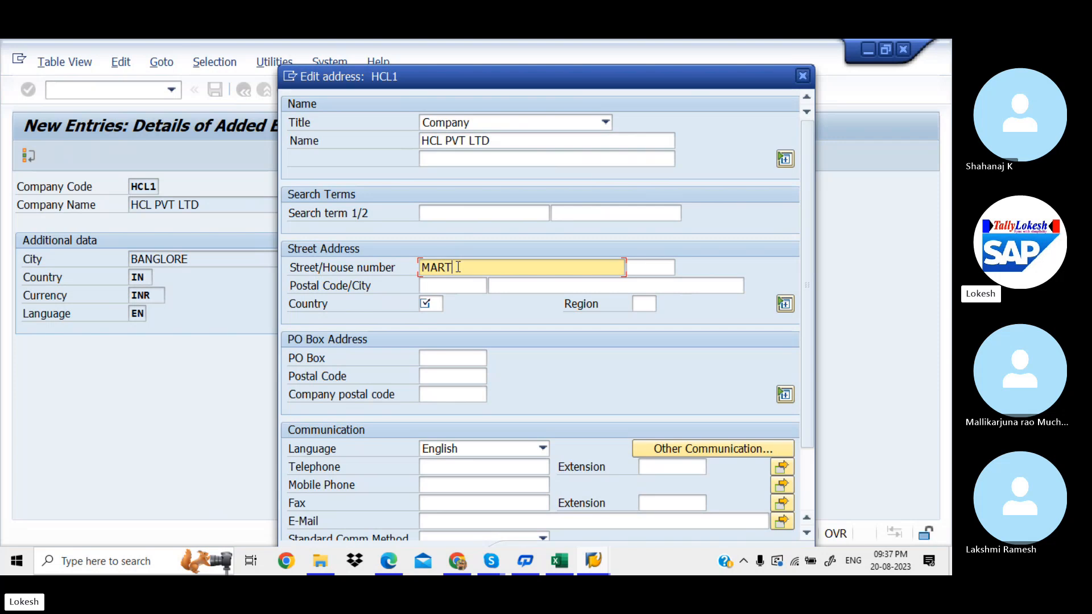
key("BackSpace")
type("AR")
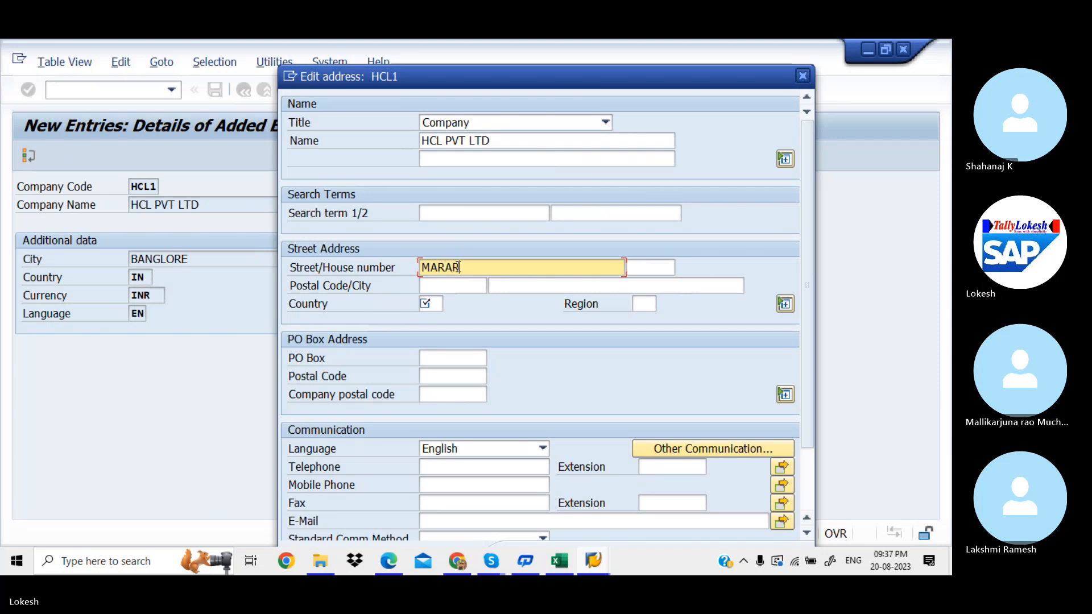
type(" HALI")
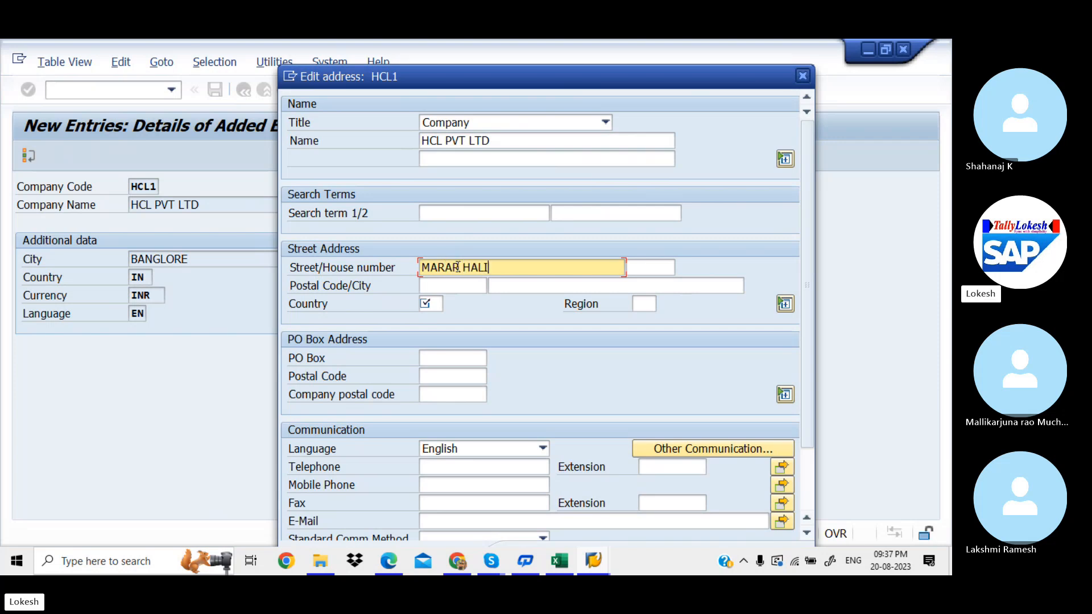
key("Tab")
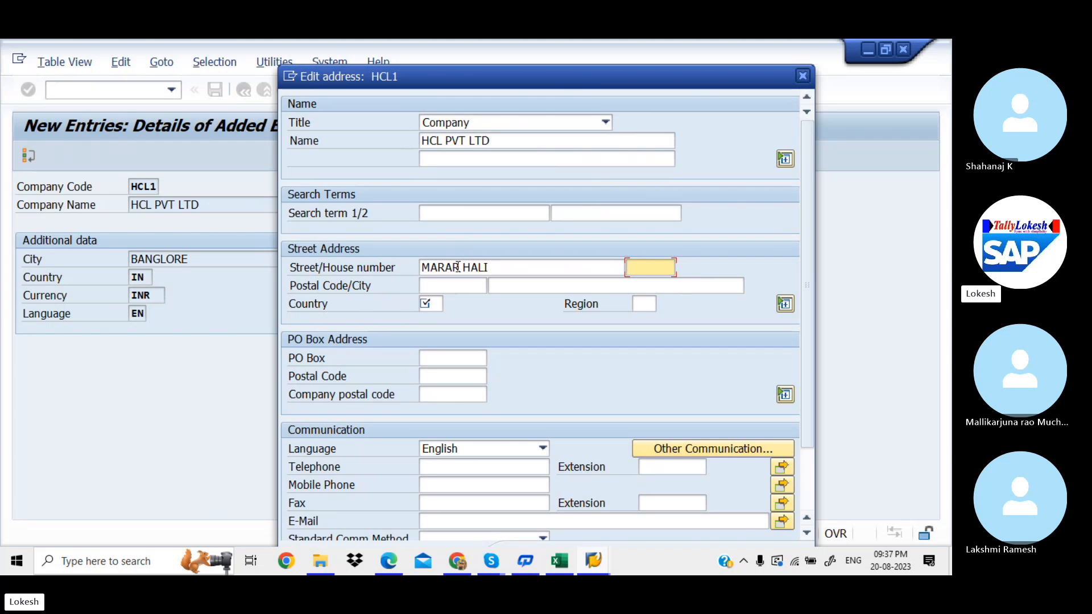
type("789")
key("Tab")
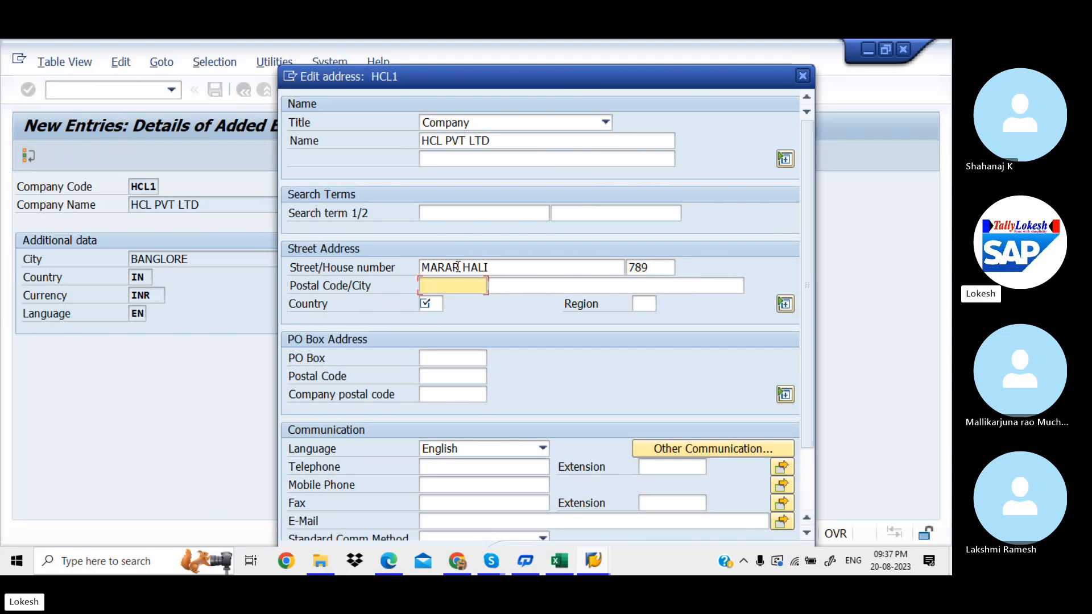
type("516")
key("Down")
key("Return")
Step: Set the address city to BANGLORE and country to IN
key("Tab")
type("BANL")
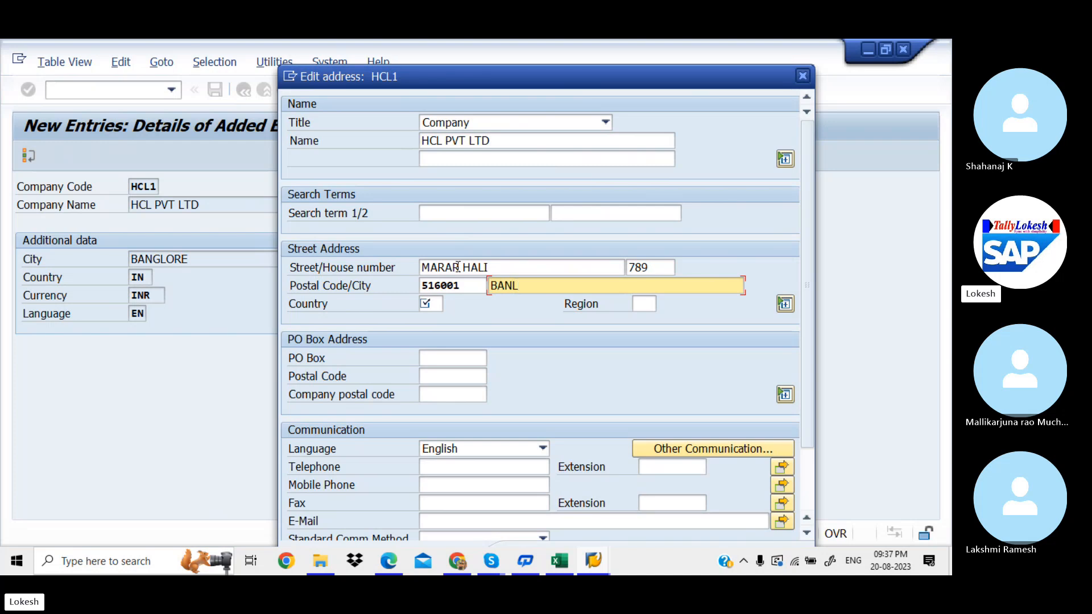
key("BackSpace")
type("GLORE")
key("Tab")
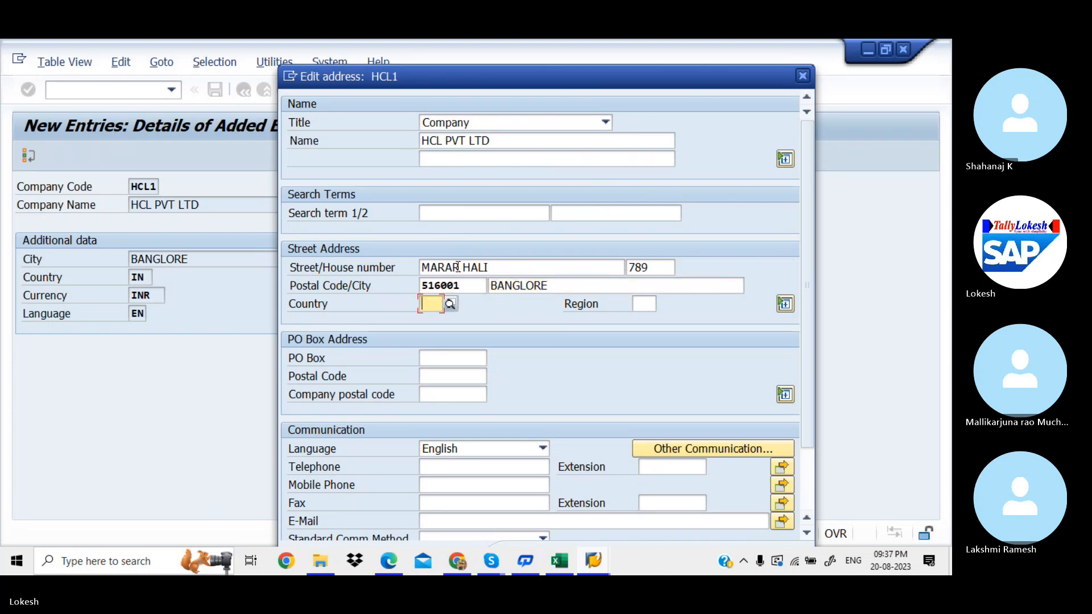
type("IN")
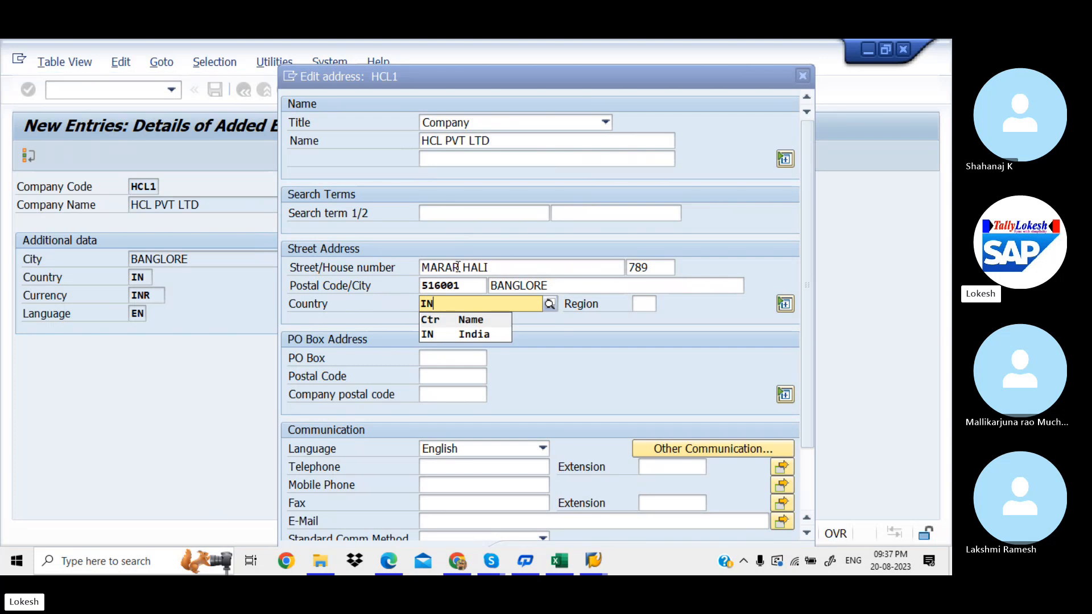
key("Tab")
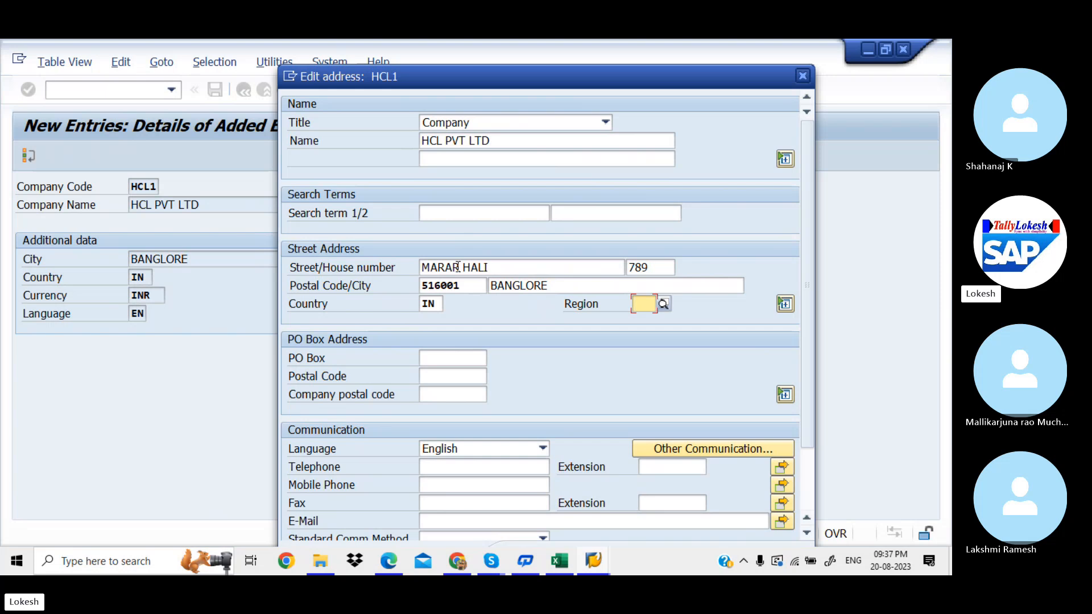
Step: Set region 10 Karnataka, PO box 51001 and PO box postal code 516001
left_click(665, 305)
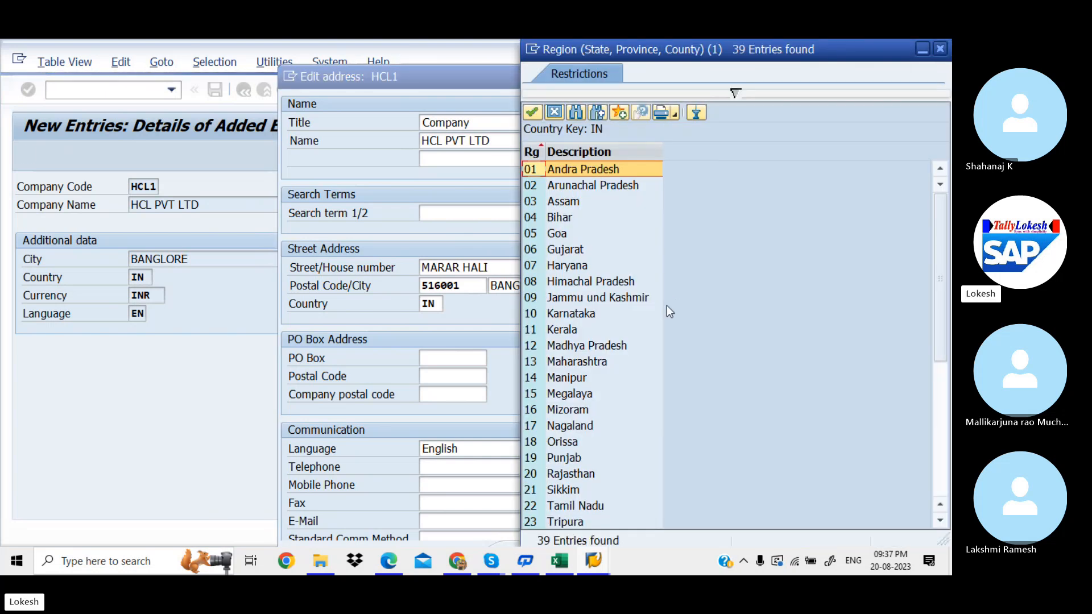
left_click(558, 316)
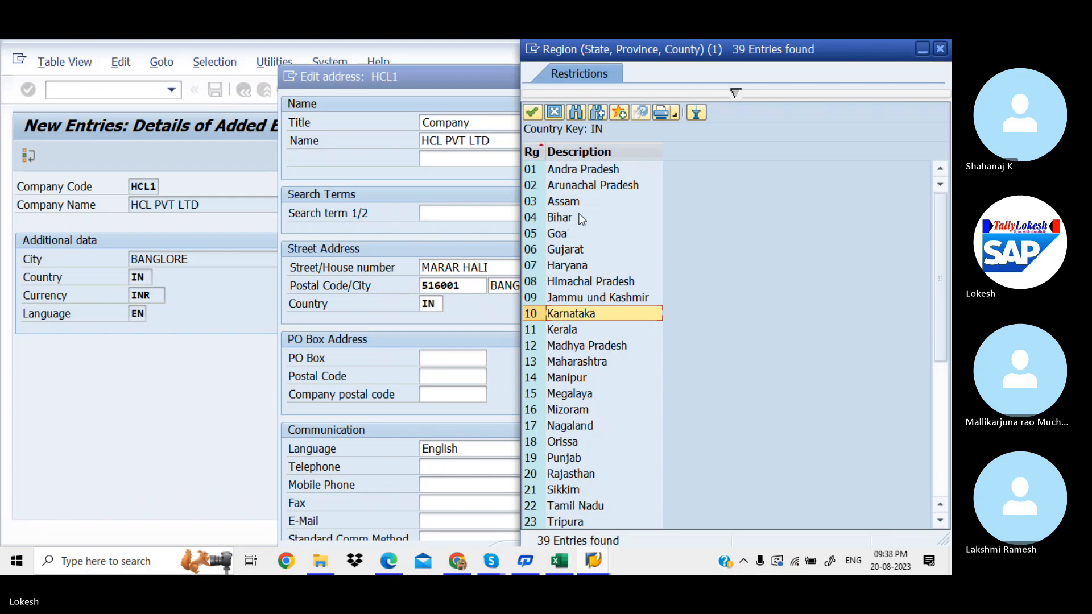
double_click(593, 309)
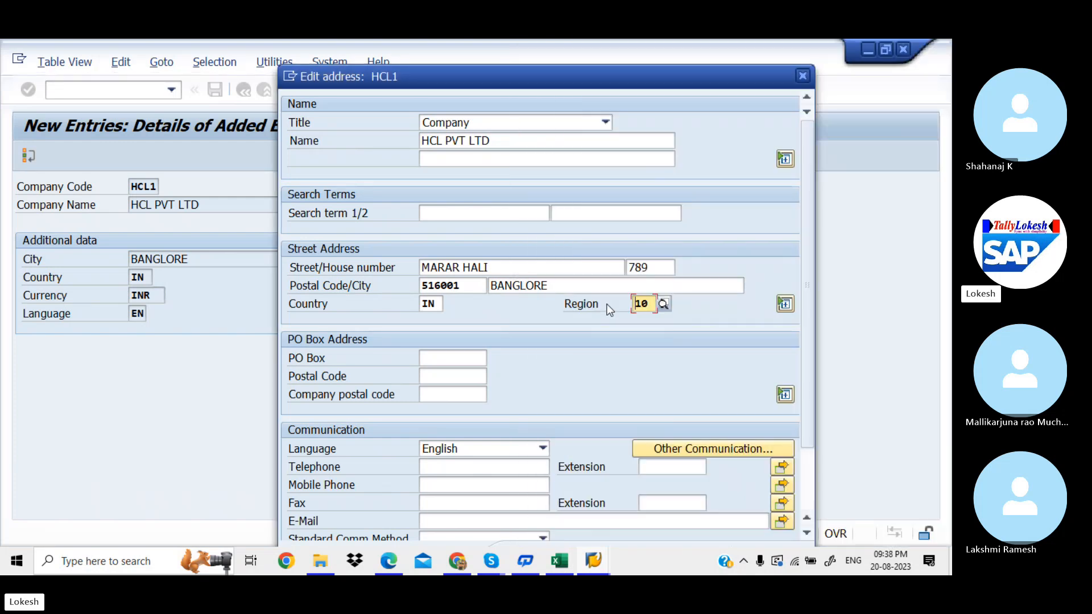
left_click(448, 357)
type("51001")
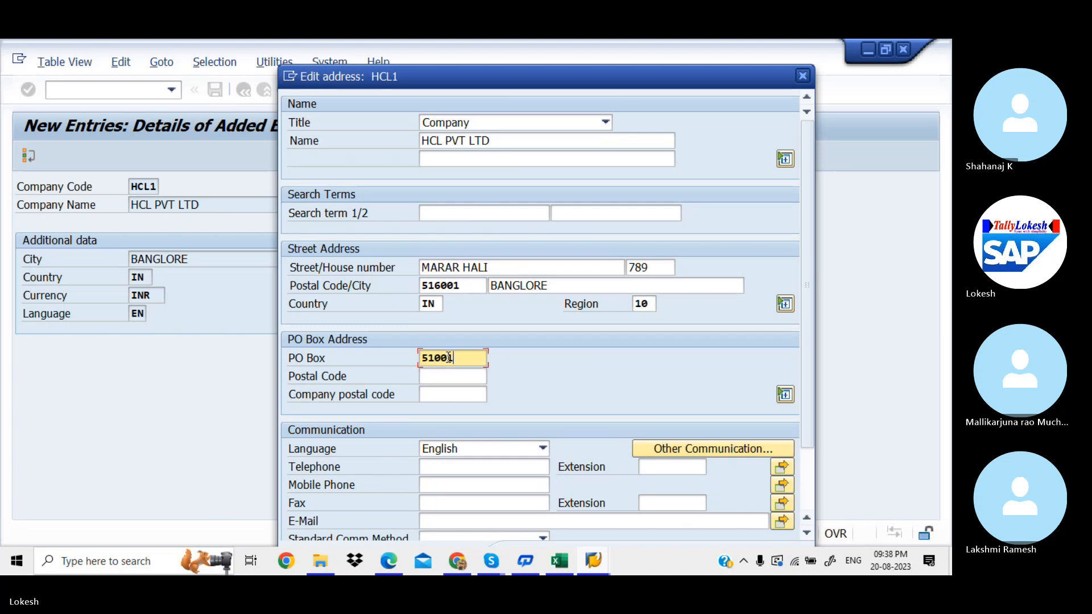
key("Tab")
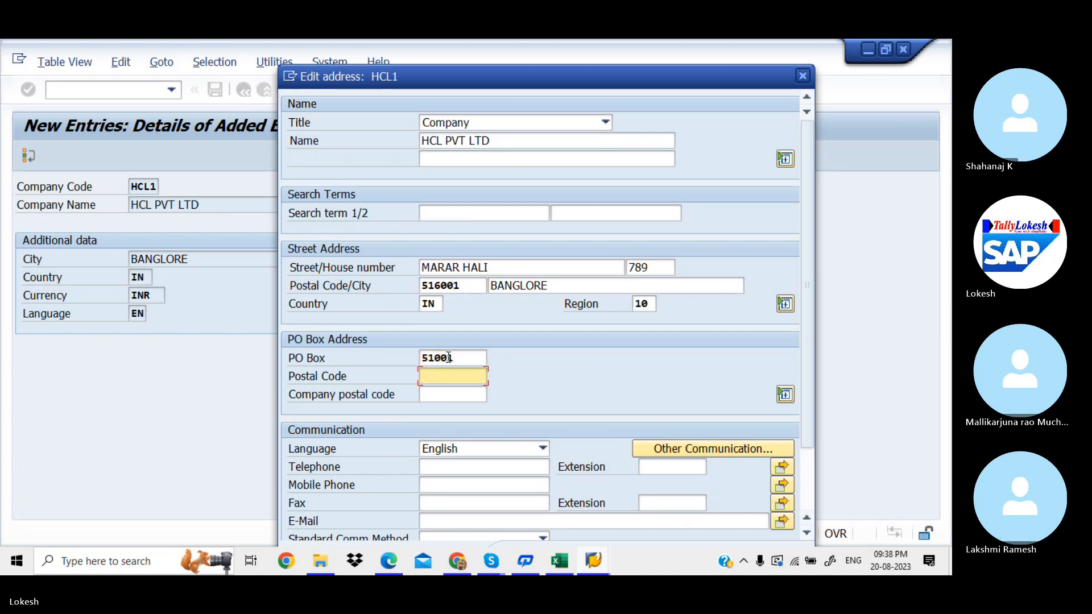
type("516001")
Step: Enter the company's telephone, mobile phone and fax numbers
key("Tab")
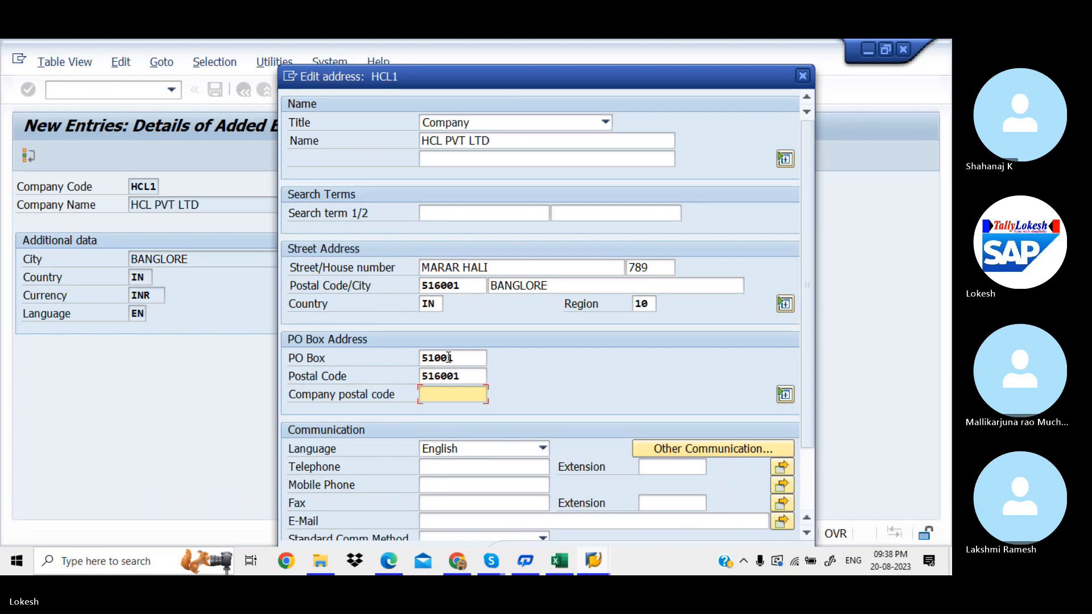
key("Tab")
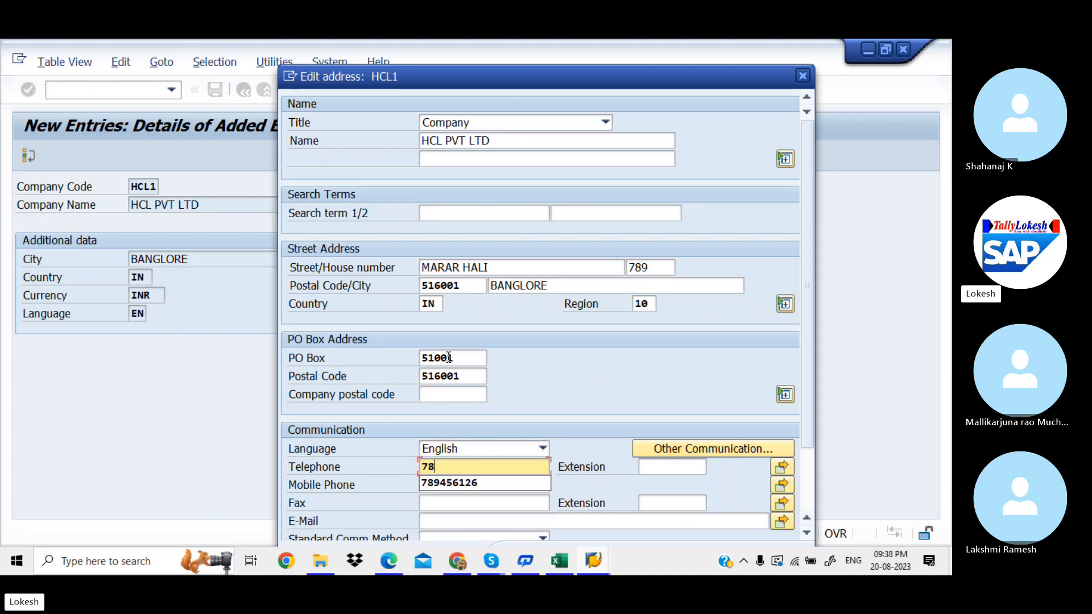
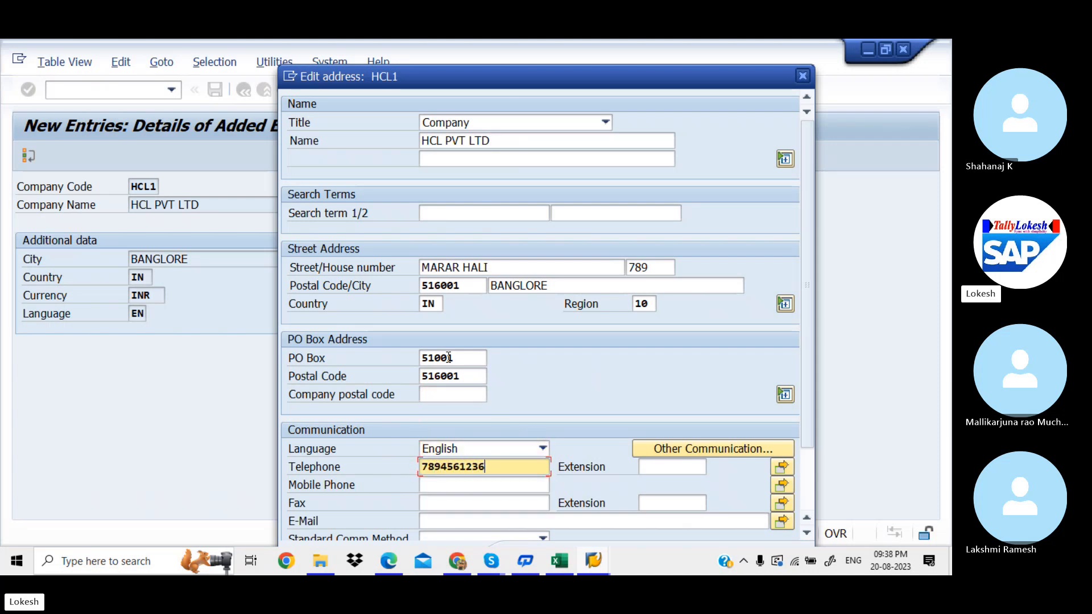
key("Tab")
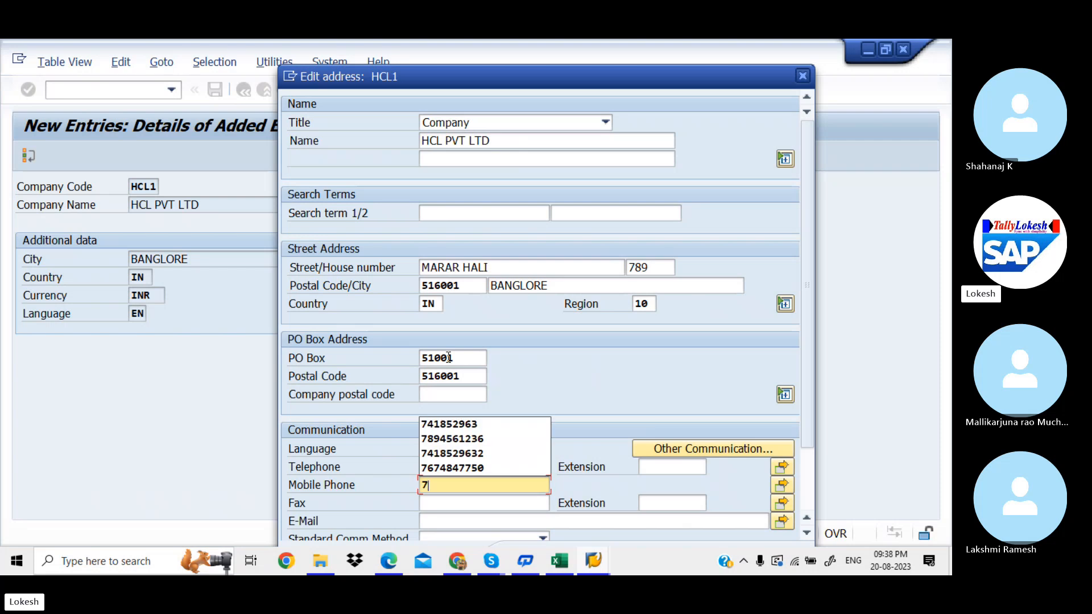
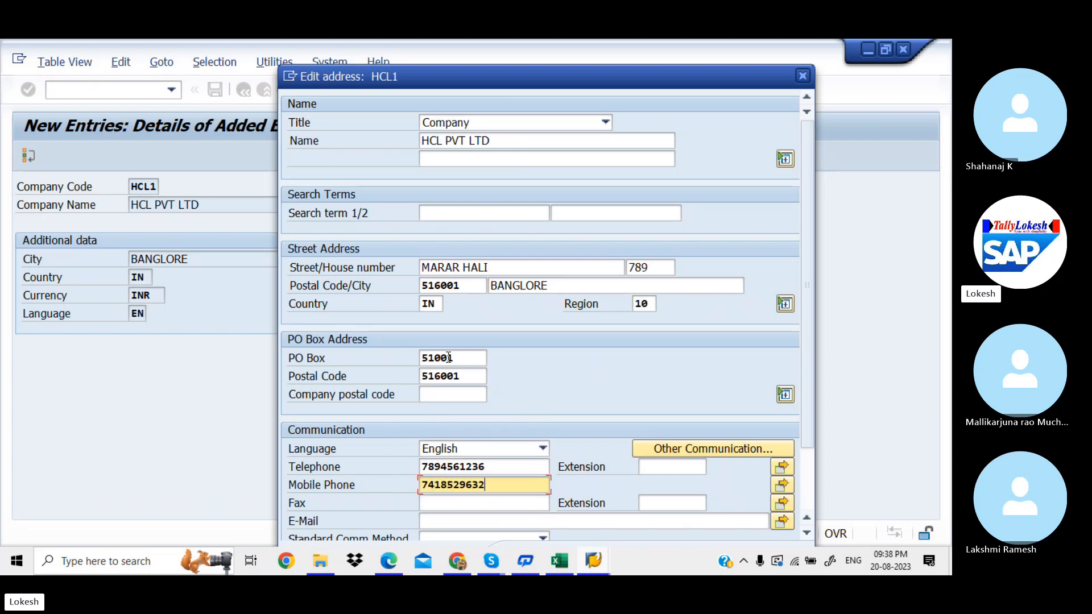
key("Tab")
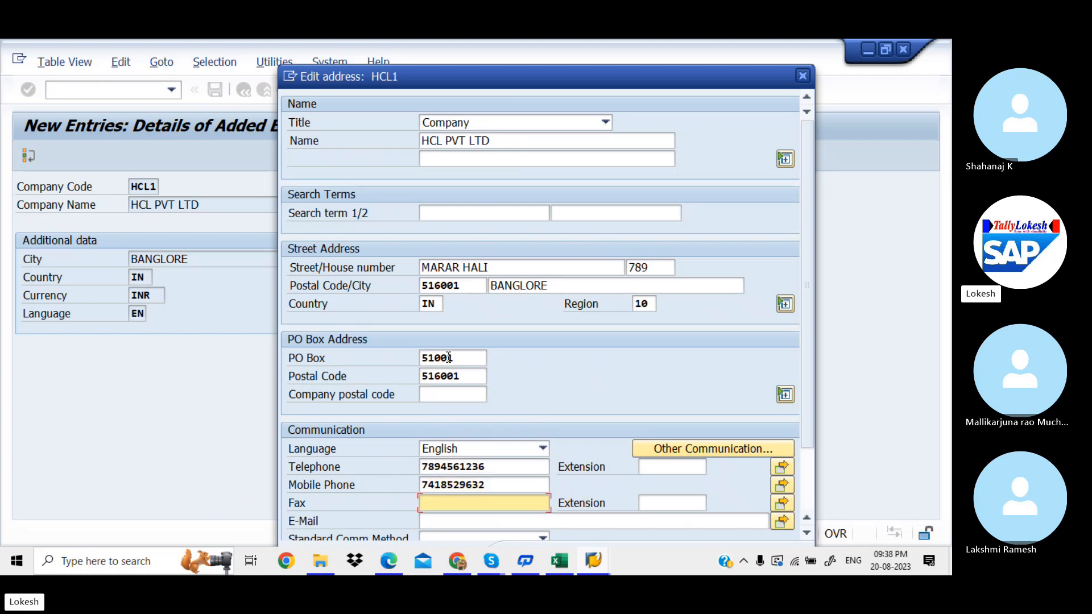
type("7894")
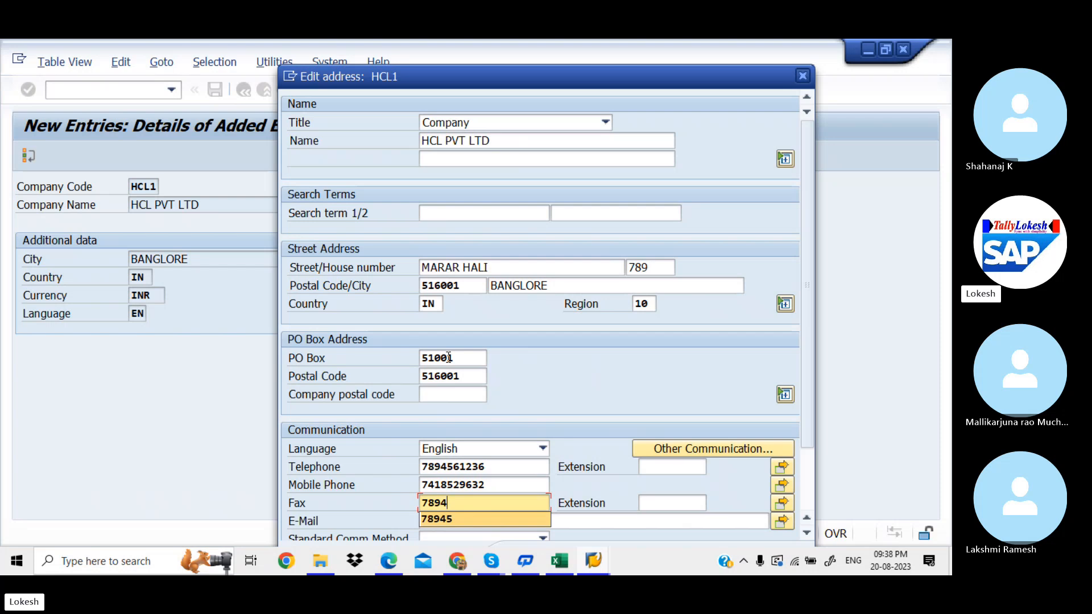
type("5")
key("Tab")
key("Tab")
key("Tab")
key("Tab")
key("Tab")
key("Tab")
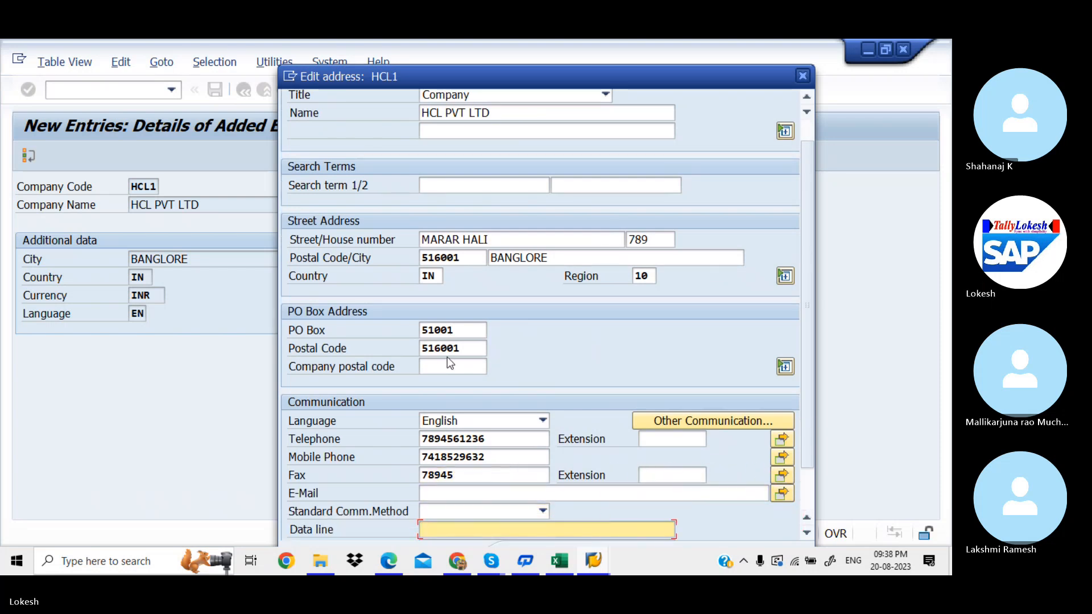
Step: Enter the company e-mail address in HCL1's address and accept the completed address
left_click(453, 493)
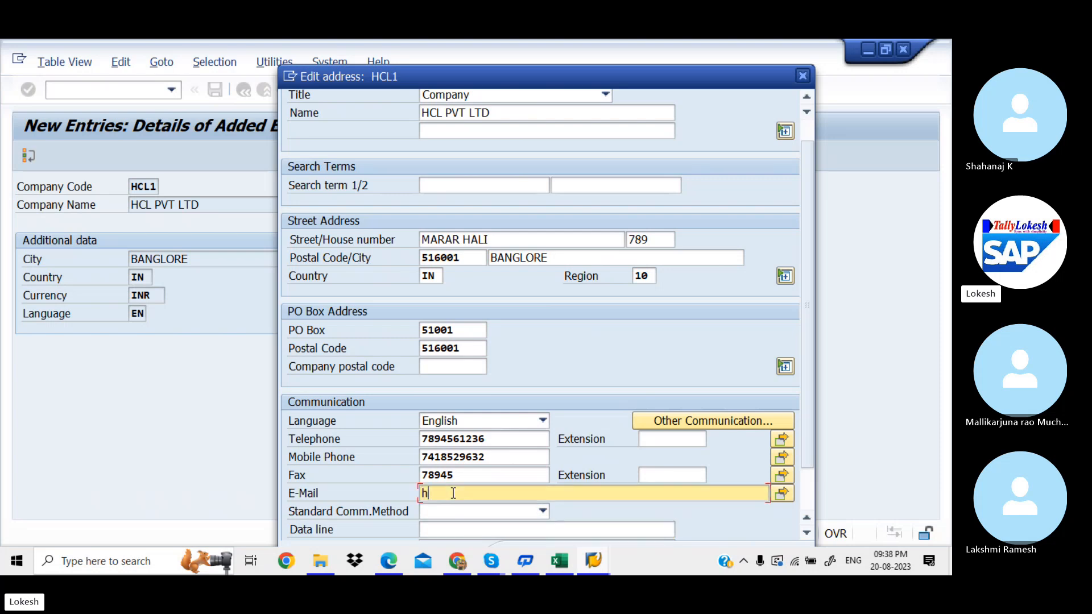
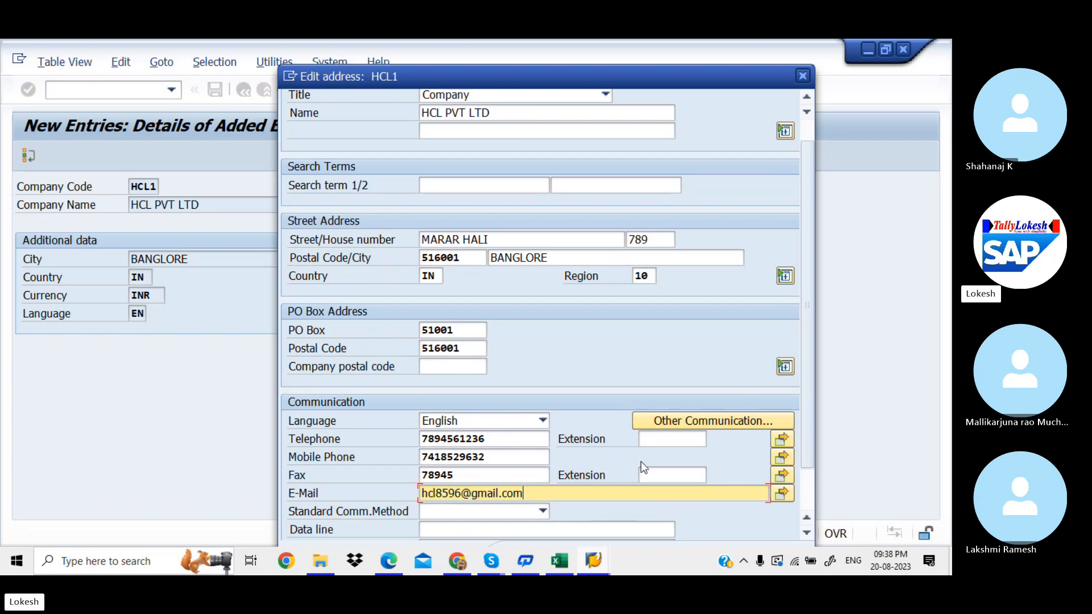
left_click_drag(810, 381, 808, 472)
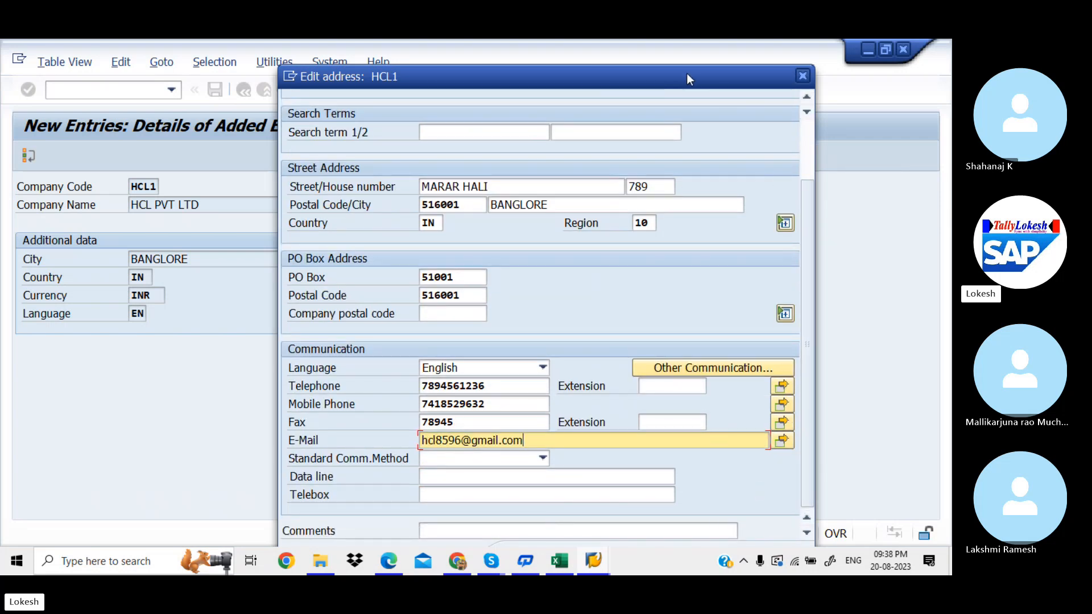
left_click_drag(686, 74, 641, 42)
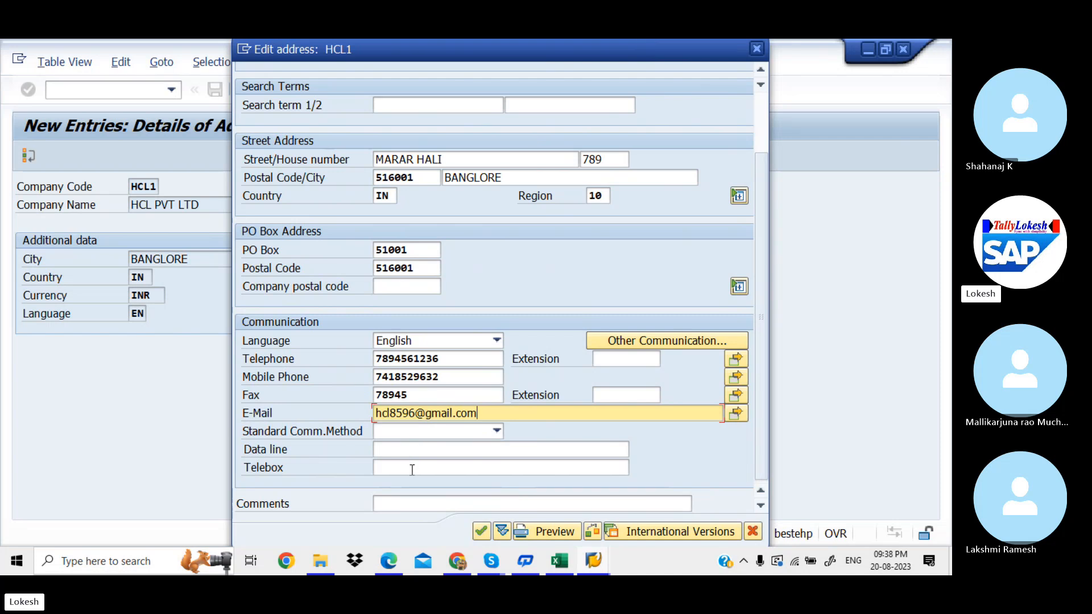
left_click(481, 533)
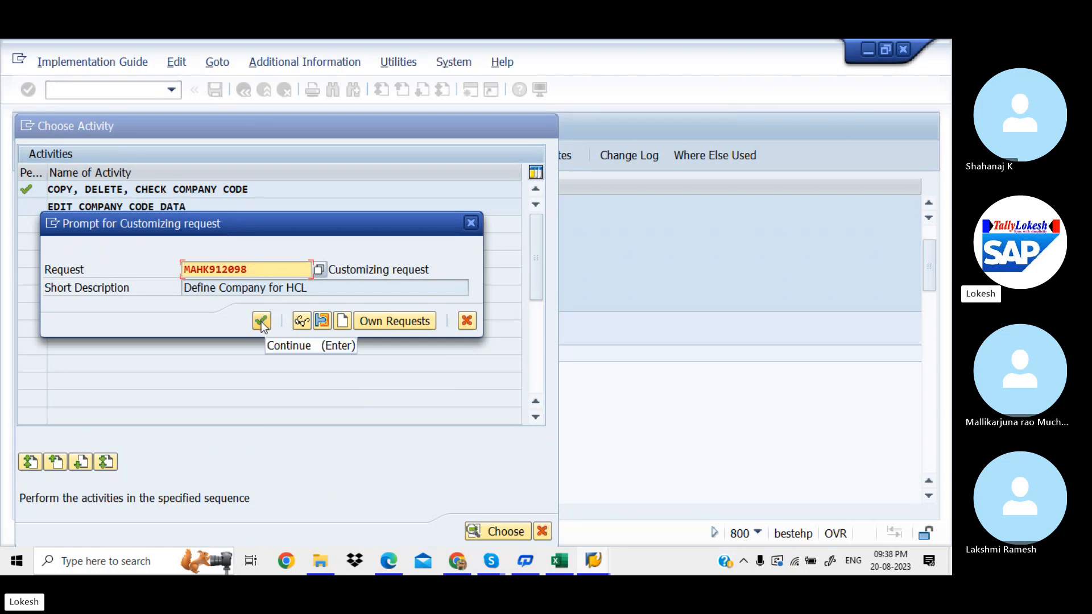
Step: Create a new customizing request and enter its short description 'Creation of Company Code'
left_click(341, 321)
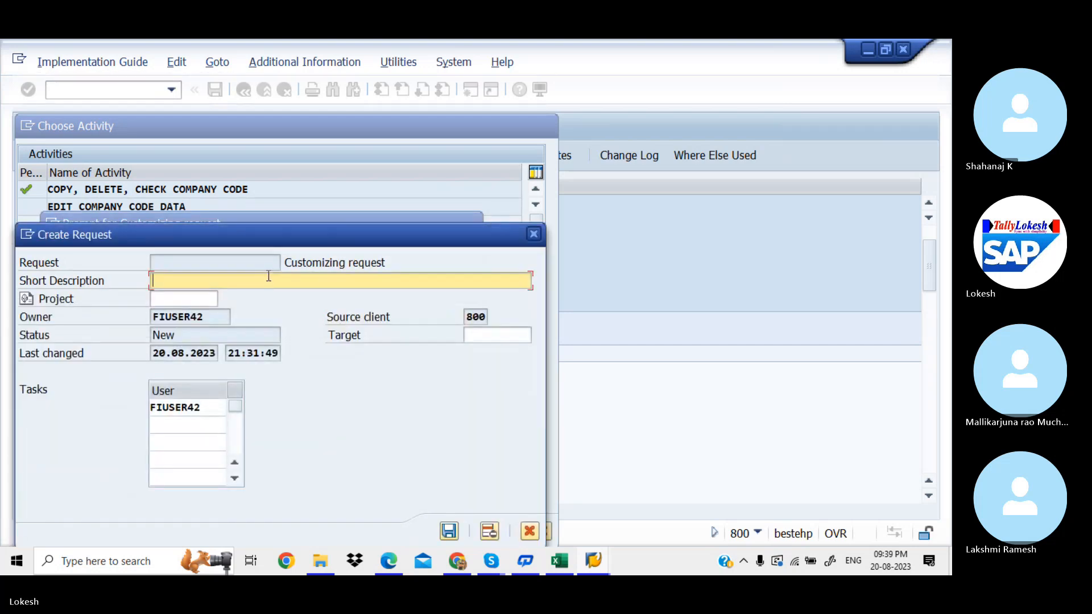
left_click(566, 561)
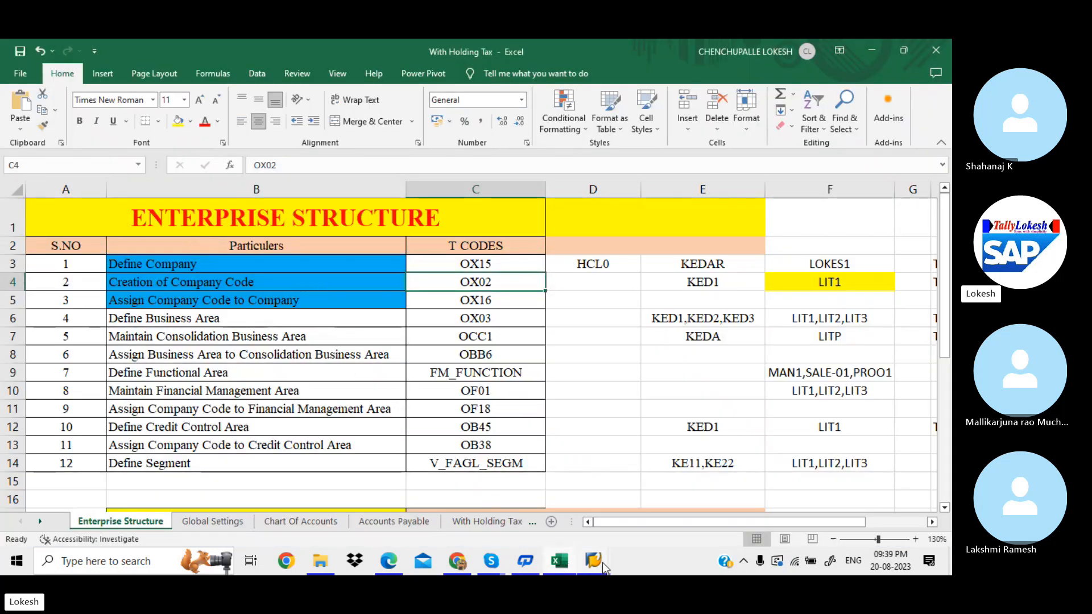
mouse_move(603, 561)
left_click(632, 506)
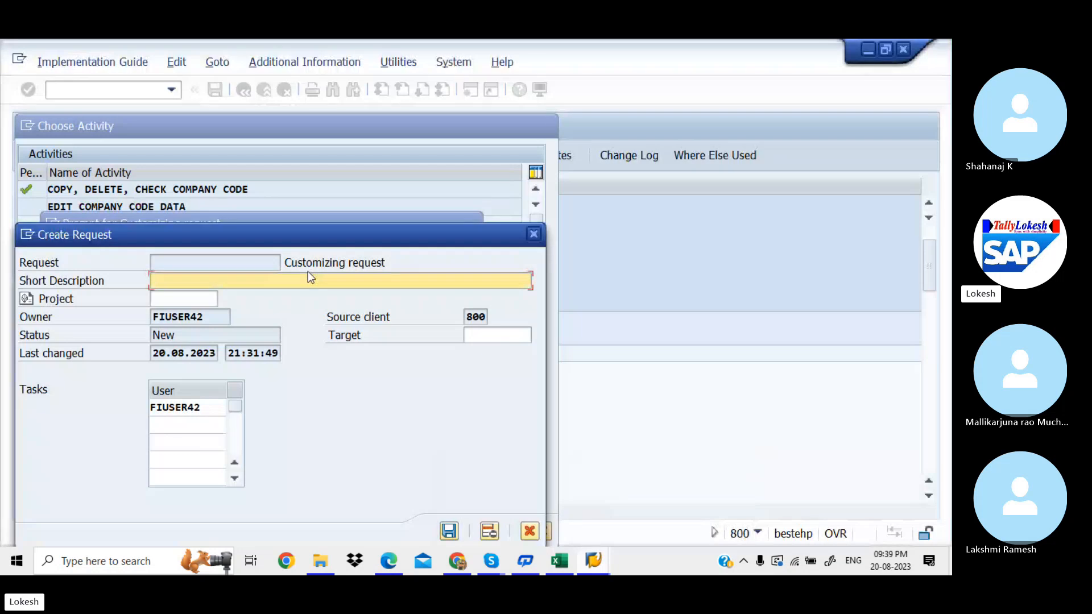
type("d")
key("BackSpace")
type("Creati")
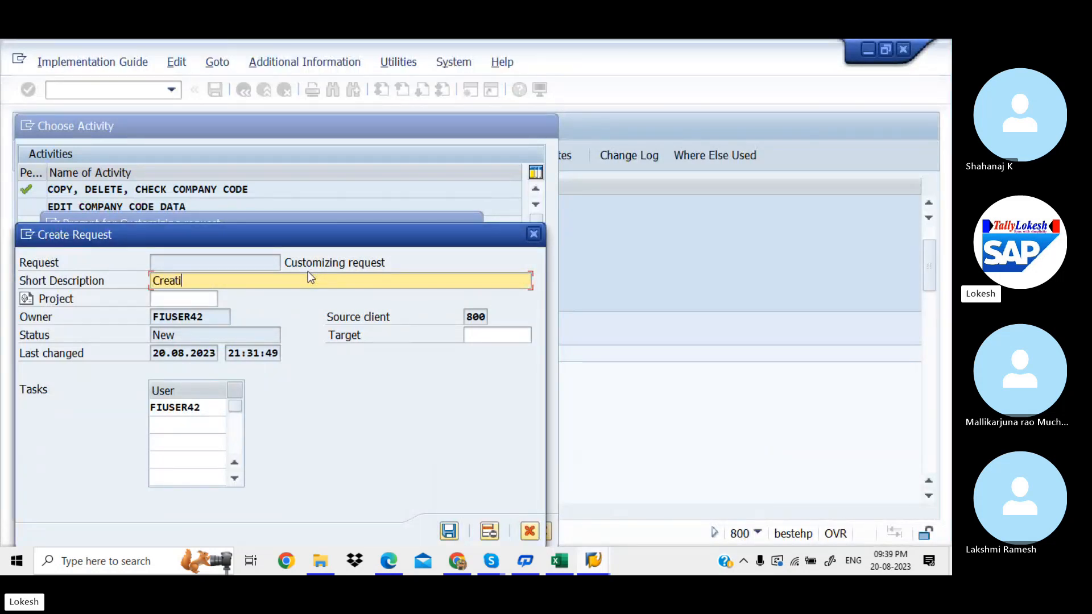
type("on of Company Code for HCL")
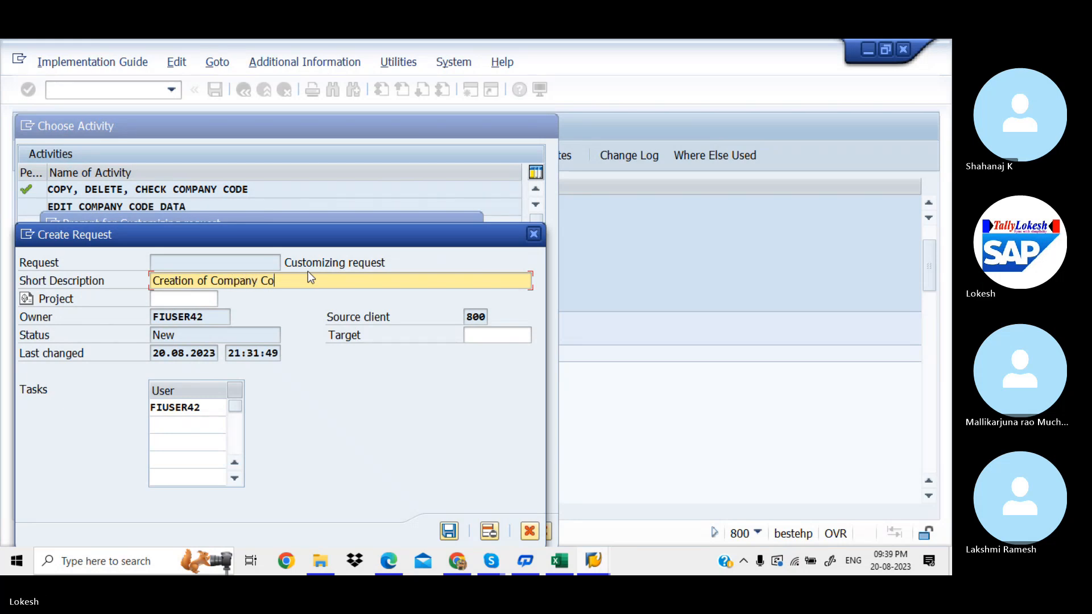
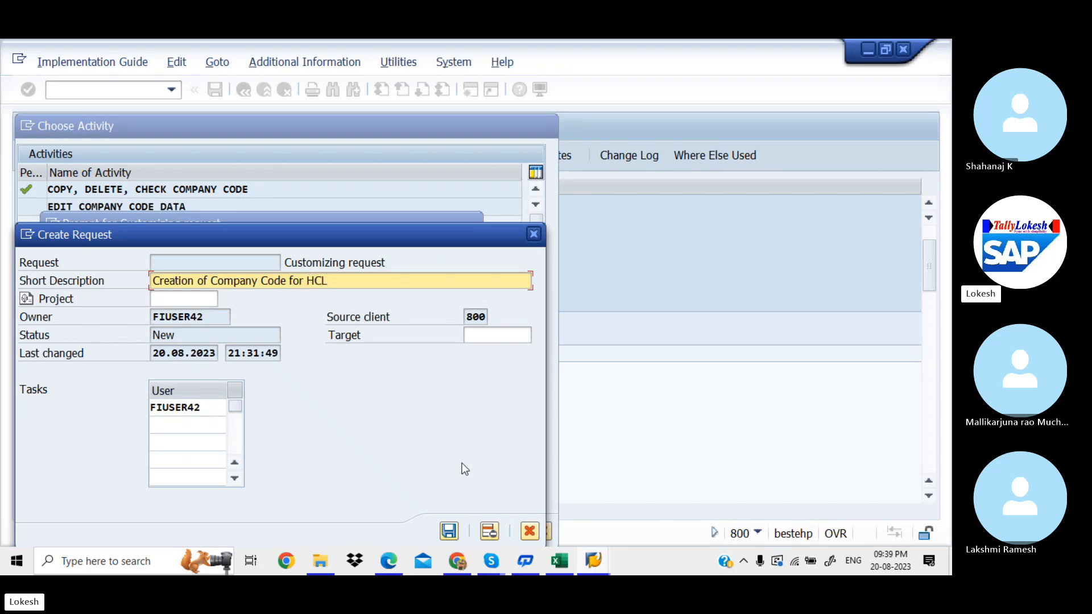
Step: Save company code HCL1 (HCL PVT LTD) under customizing request MAHK912100
left_click(449, 531)
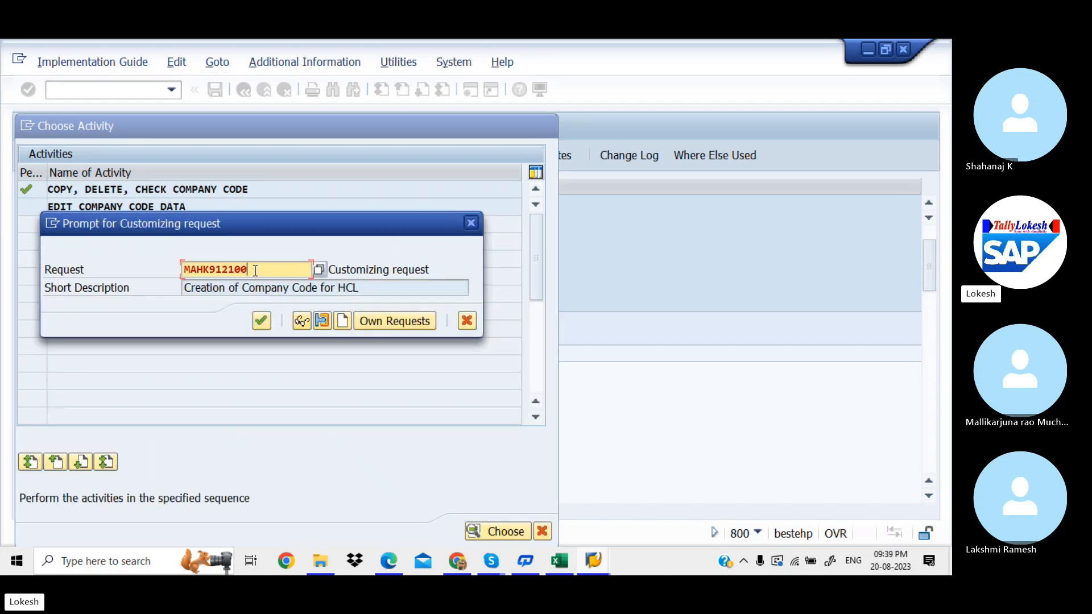
left_click_drag(256, 271, 182, 269)
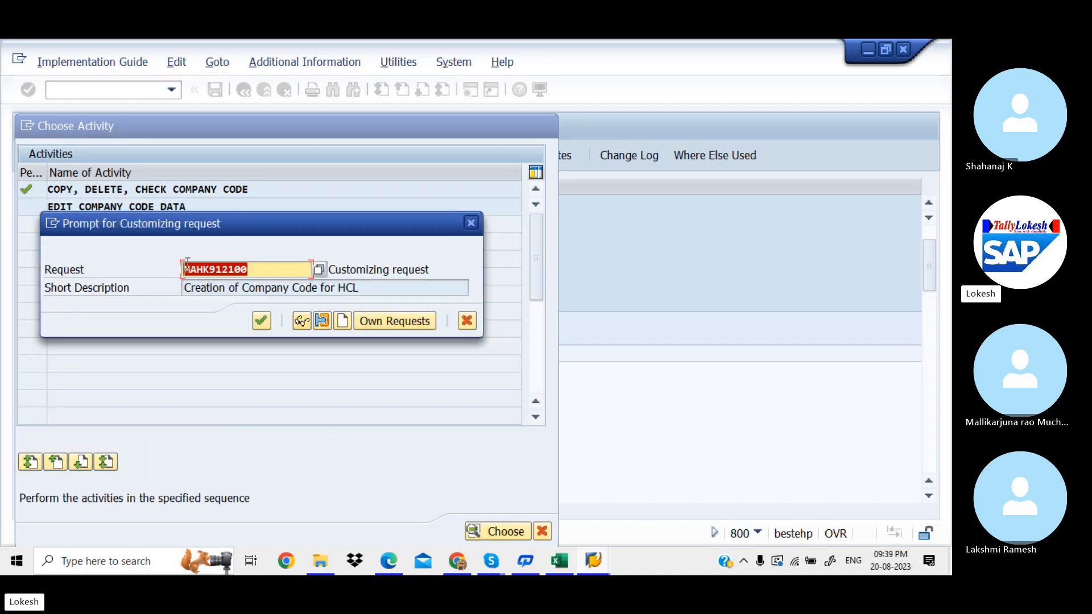
left_click(260, 321)
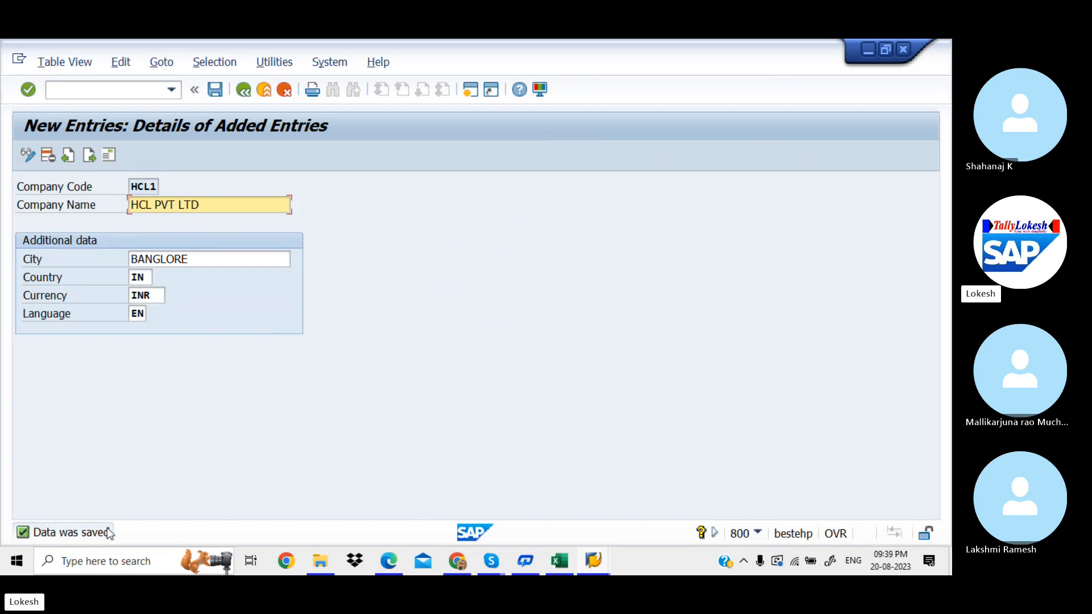
Step: Enter HCL1 in Excel cell D4 for the Creation of Company Code row
left_click(560, 561)
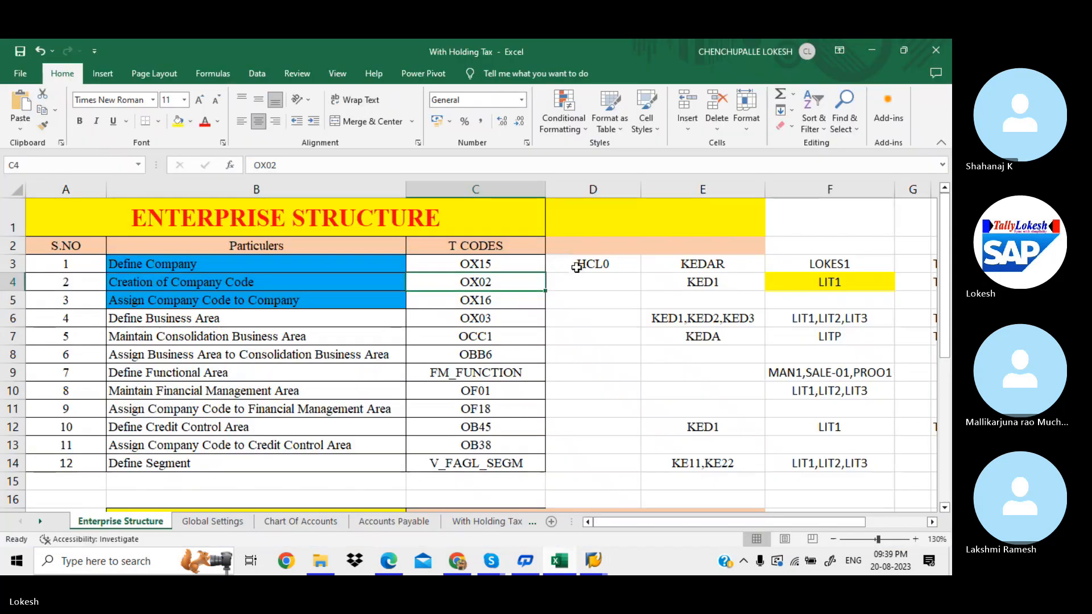
left_click(583, 282)
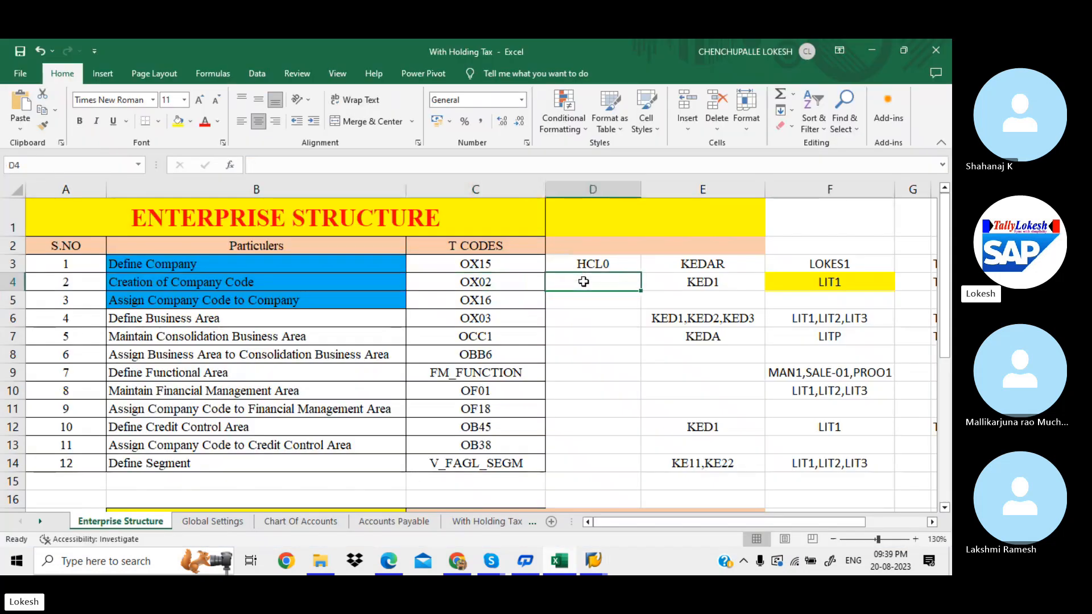
type("HCL")
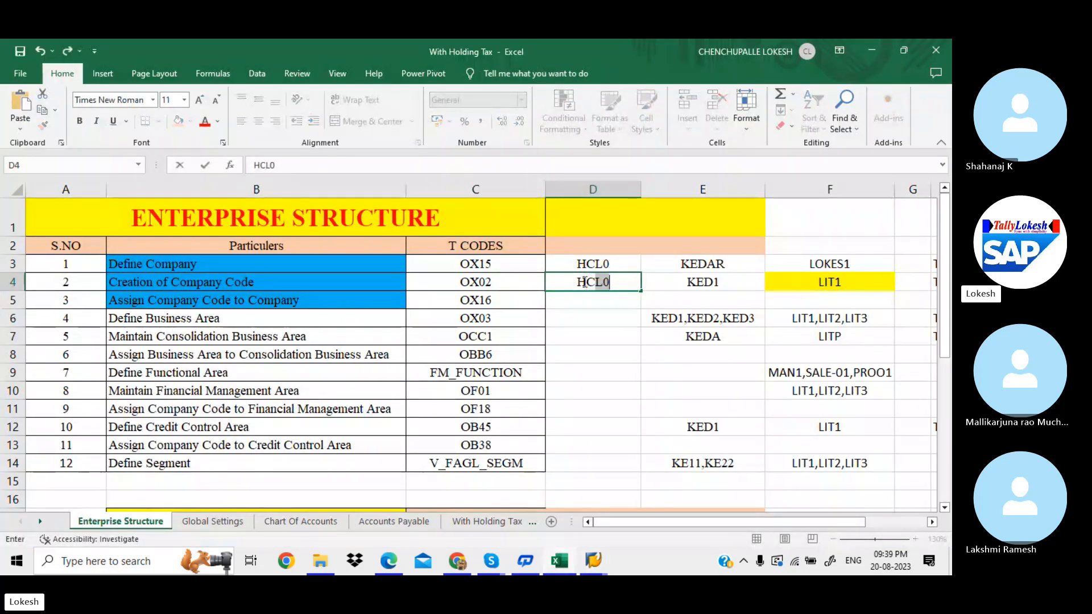
type("1")
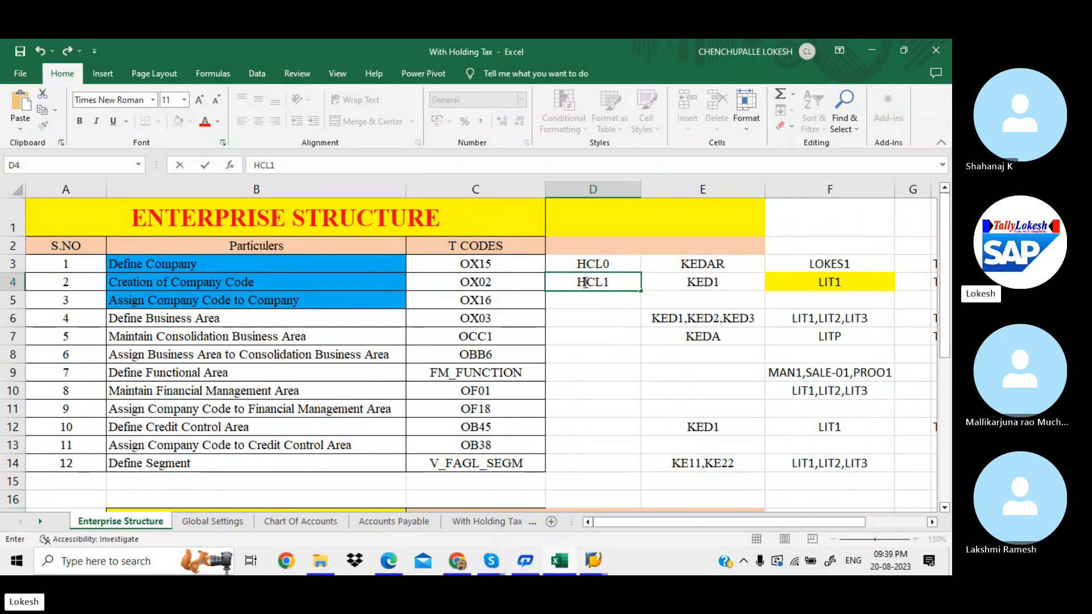
key("Return")
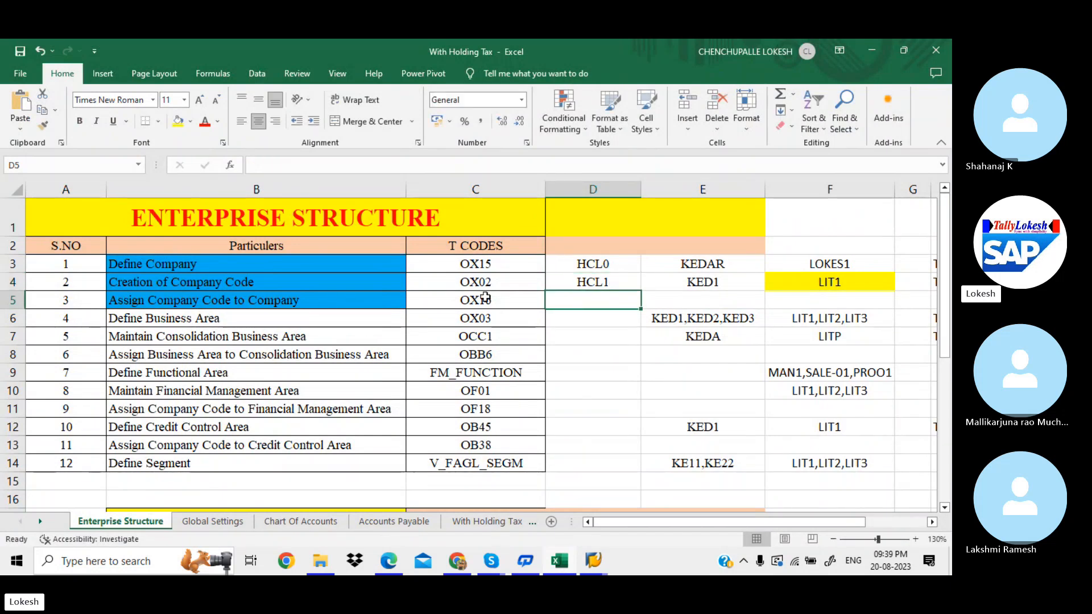
left_click(391, 566)
Step: Page the PDF notes down to the 'Assign Company Code to company' (OX16) section
key("Down")
key("Down")
key("Down")
key("Down")
key("Down")
key("Down")
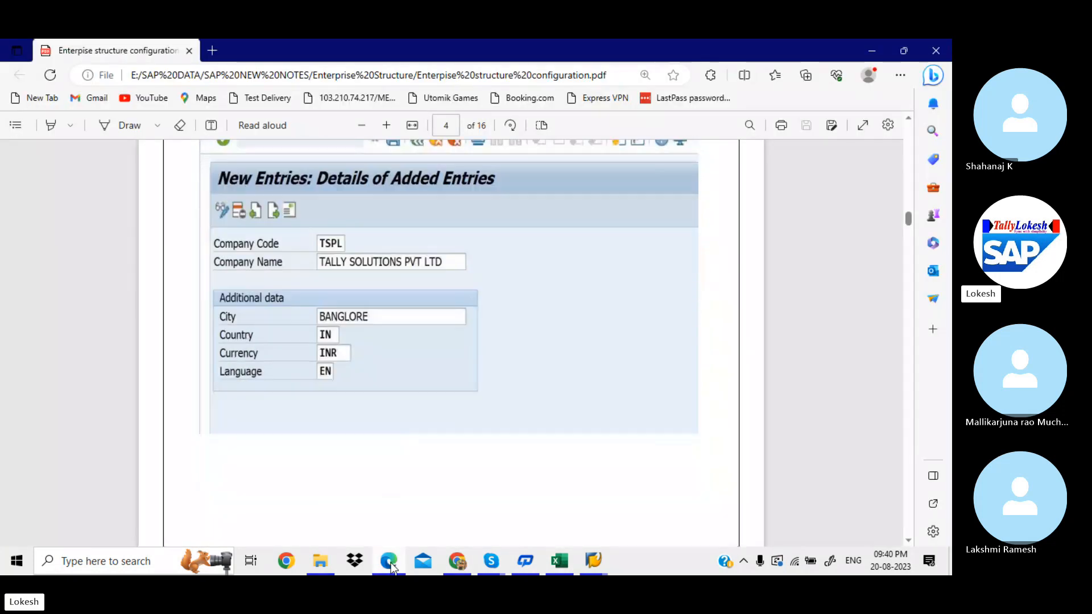
key("Down")
key("Down")
key("Down")
key("Down")
key("Down")
key("Down")
key("Down")
key("Down")
key("Down")
key("Down")
key("Down")
key("Down")
key("Down")
key("Down")
key("Down")
key("Down")
key("Down")
key("Down")
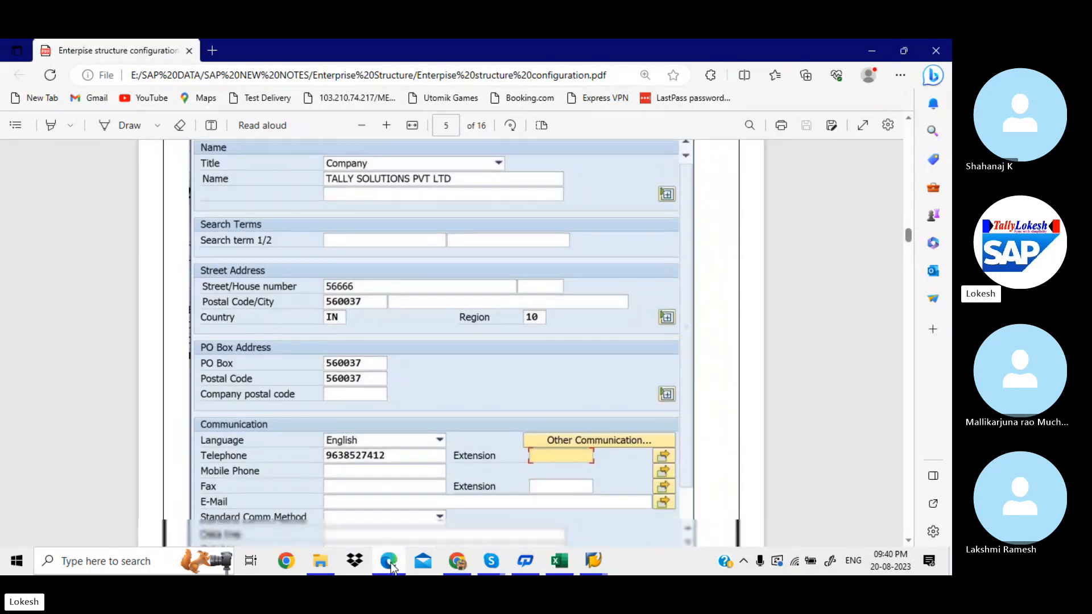
key("Down")
key("Down")
key("Down")
key("Down")
key("Down")
key("Down")
key("Down")
key("Down")
key("Down")
key("Down")
key("Down")
key("Down")
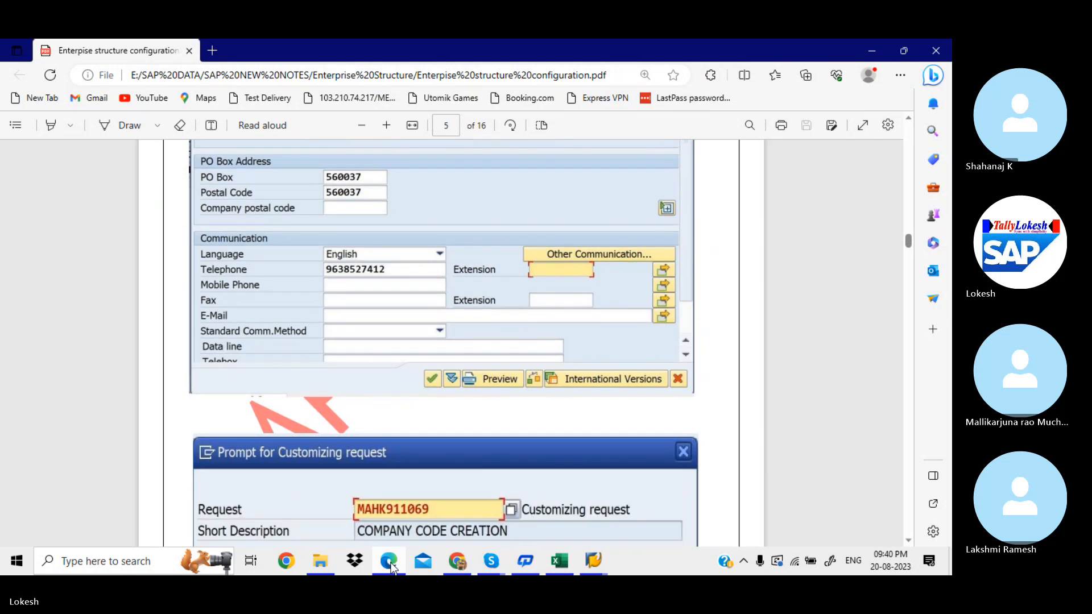
key("Down")
key("Down")
key("Down")
key("Down")
key("Down")
key("Down")
key("Down")
key("Down")
key("Down")
key("Down")
key("Down")
key("Down")
key("Down")
key("Down")
key("Down")
key("Down")
key("Down")
key("Down")
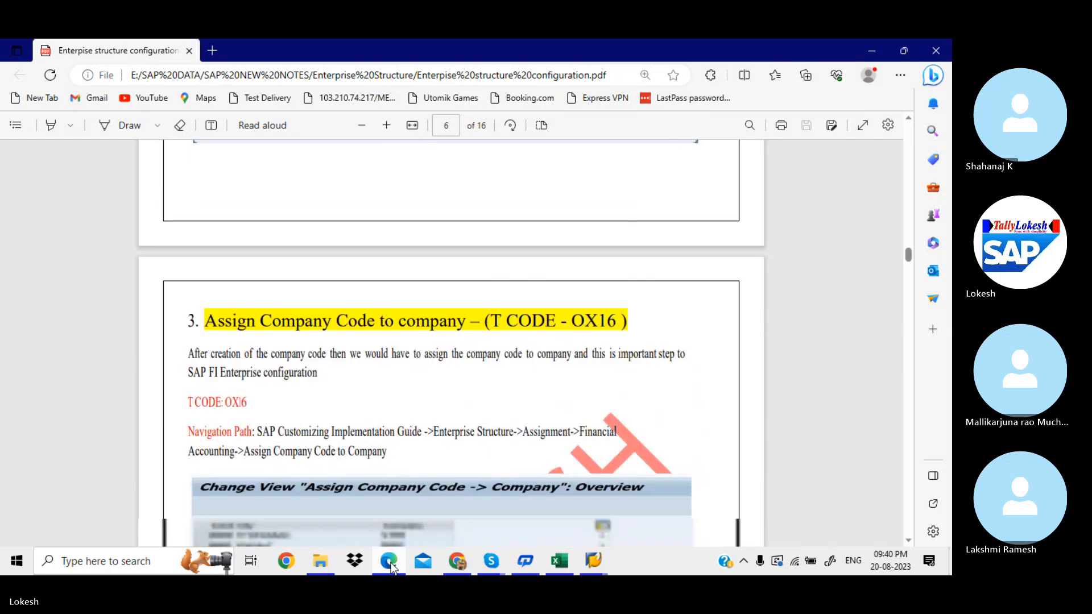
key("Down")
key("Down")
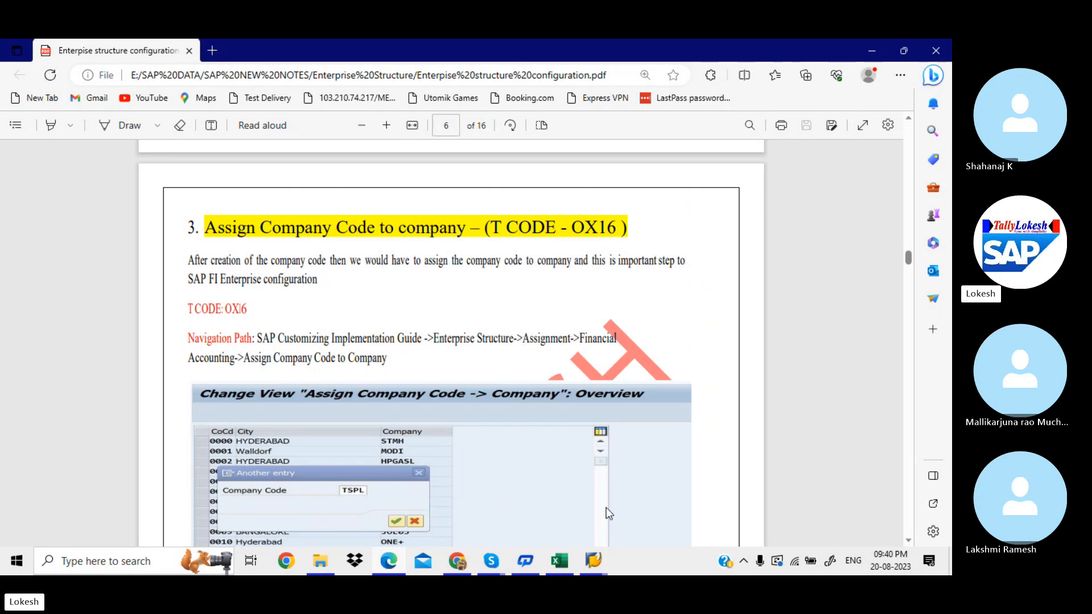
left_click(596, 560)
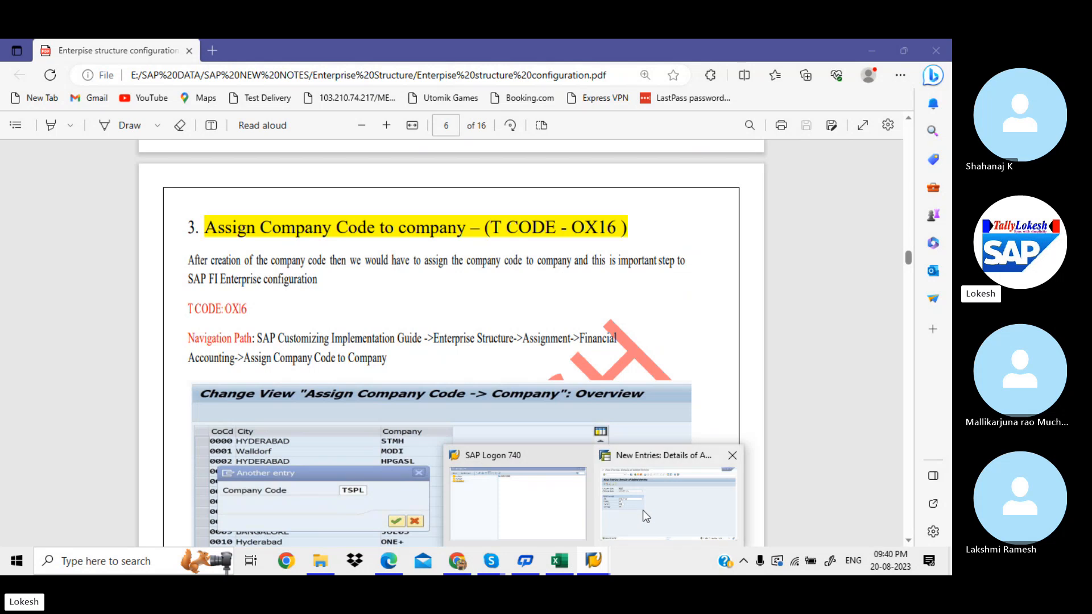
left_click(642, 510)
Step: Run 'Assign company code to company' under Enterprise Structure > Assignment > Financial Accounting
left_click(244, 90)
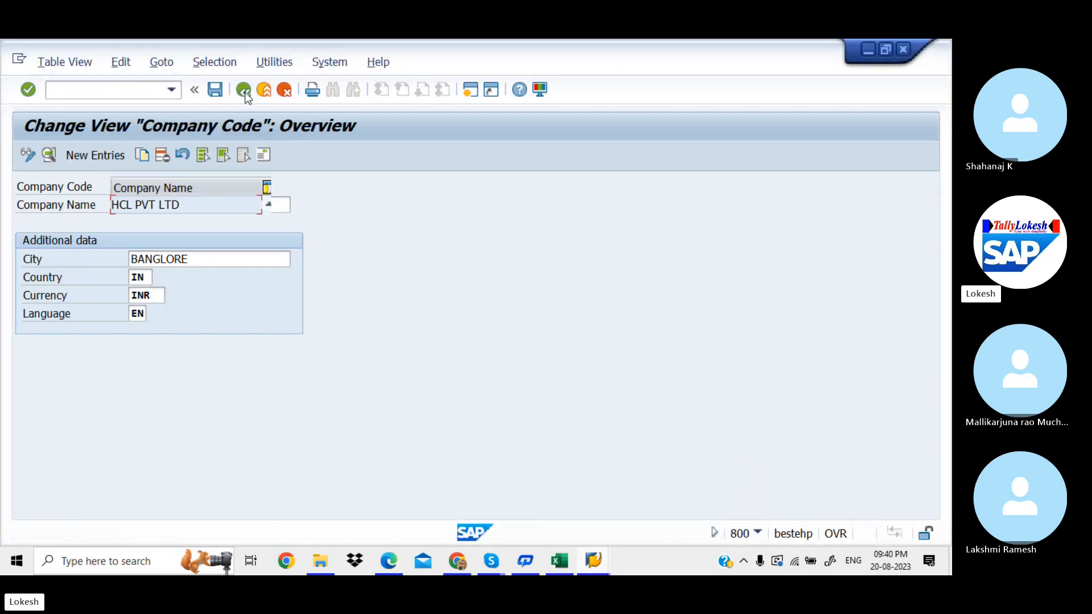
left_click(244, 91)
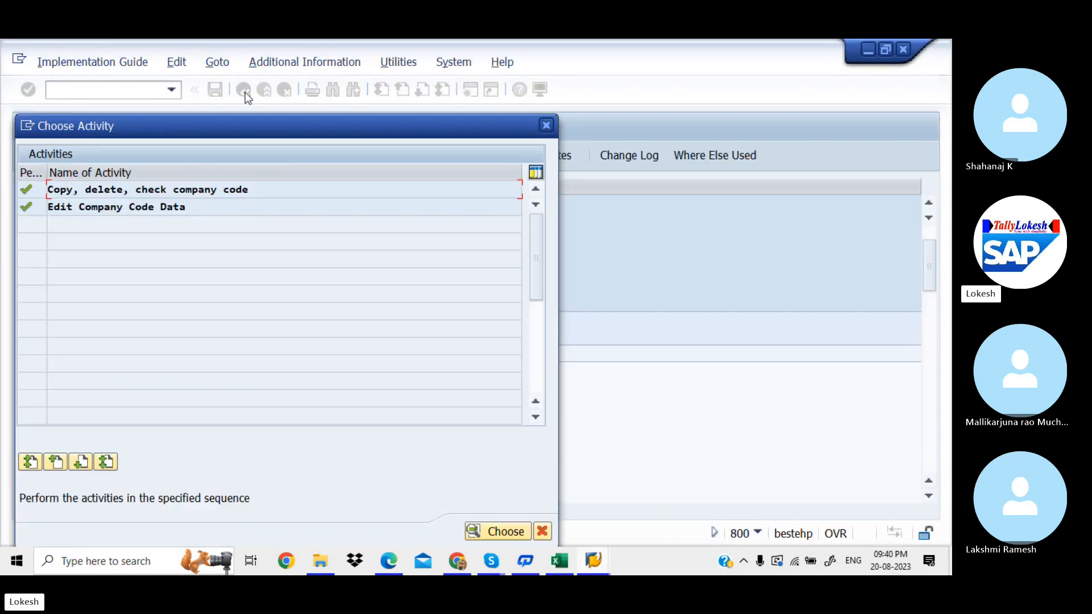
left_click(549, 125)
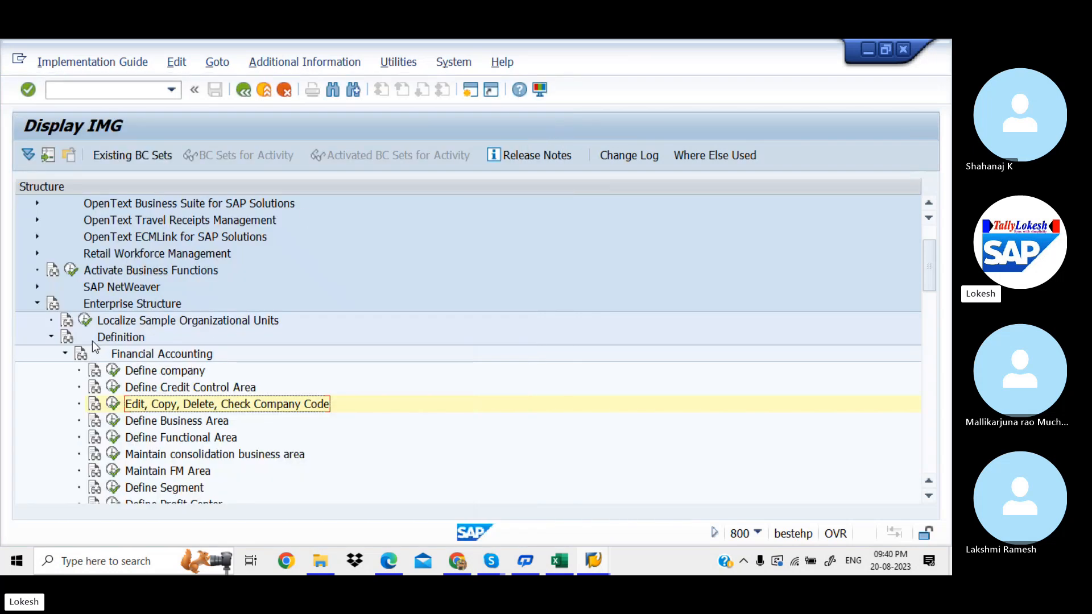
left_click(66, 353)
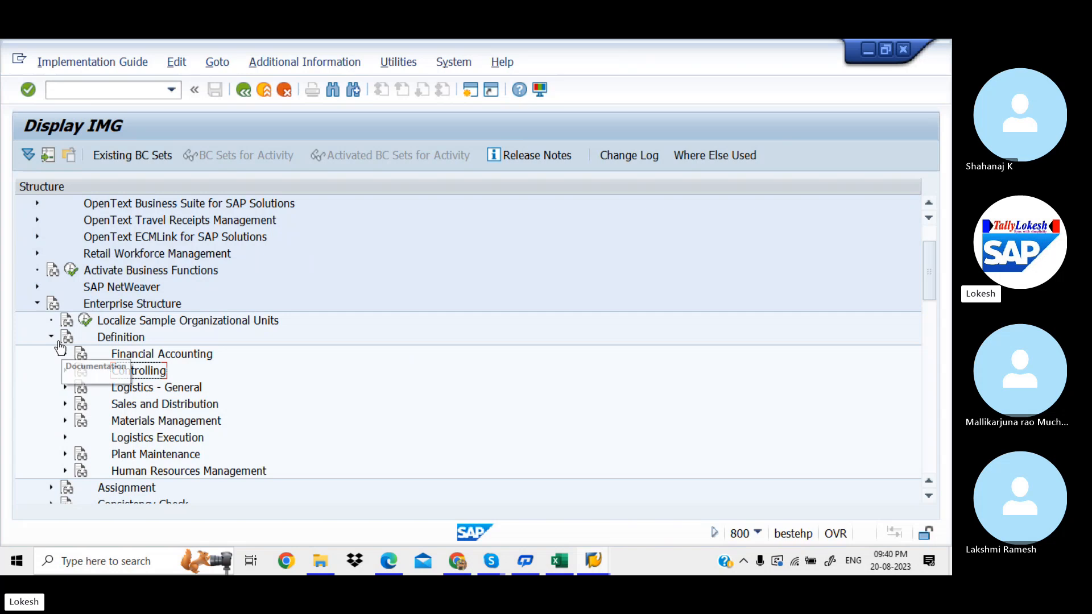
left_click(51, 337)
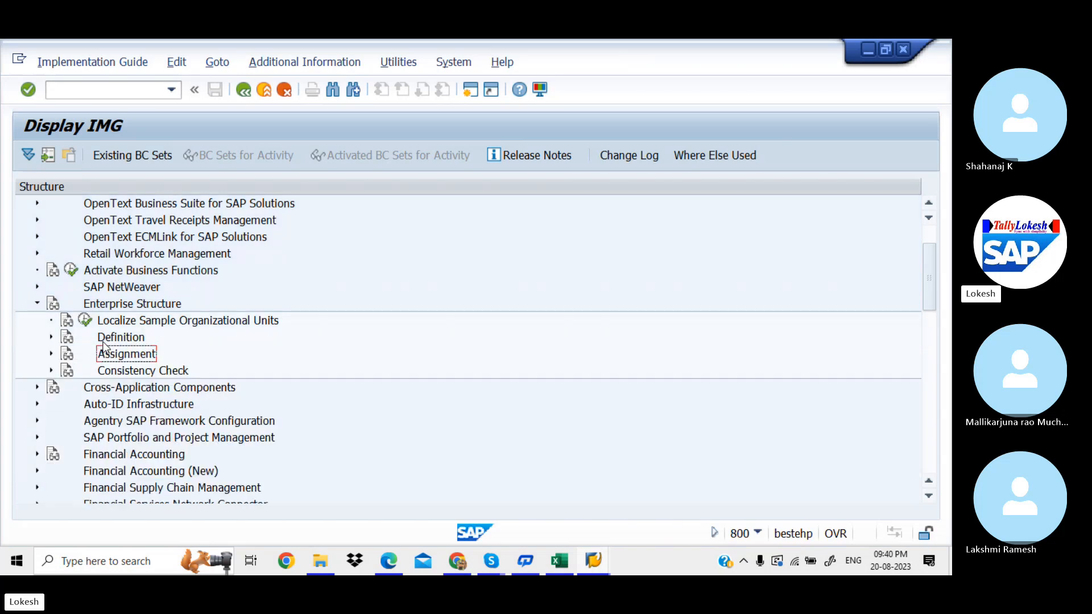
left_click(51, 354)
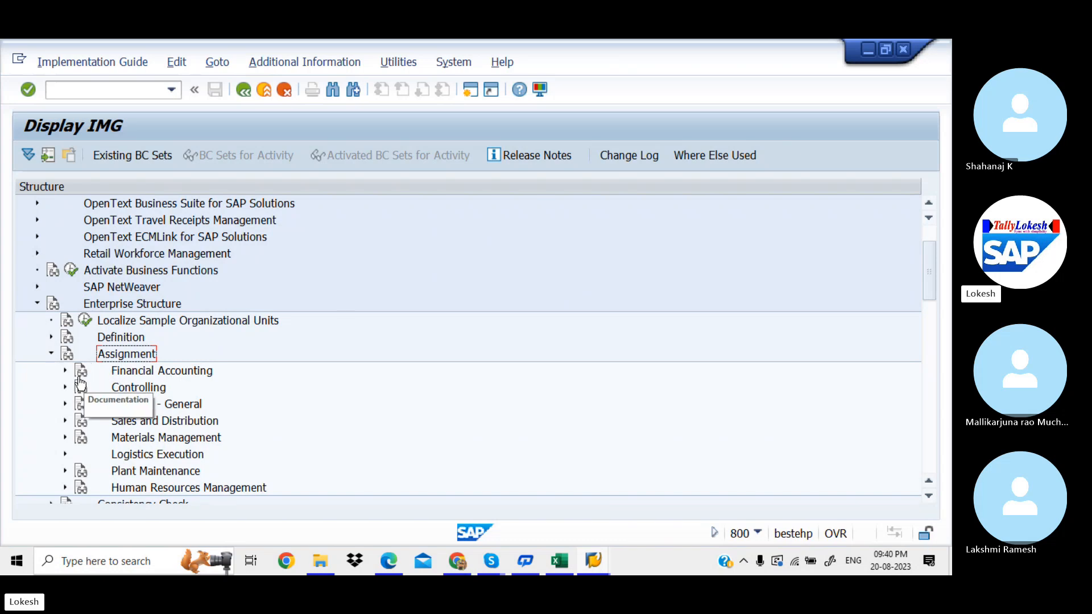
left_click(65, 370)
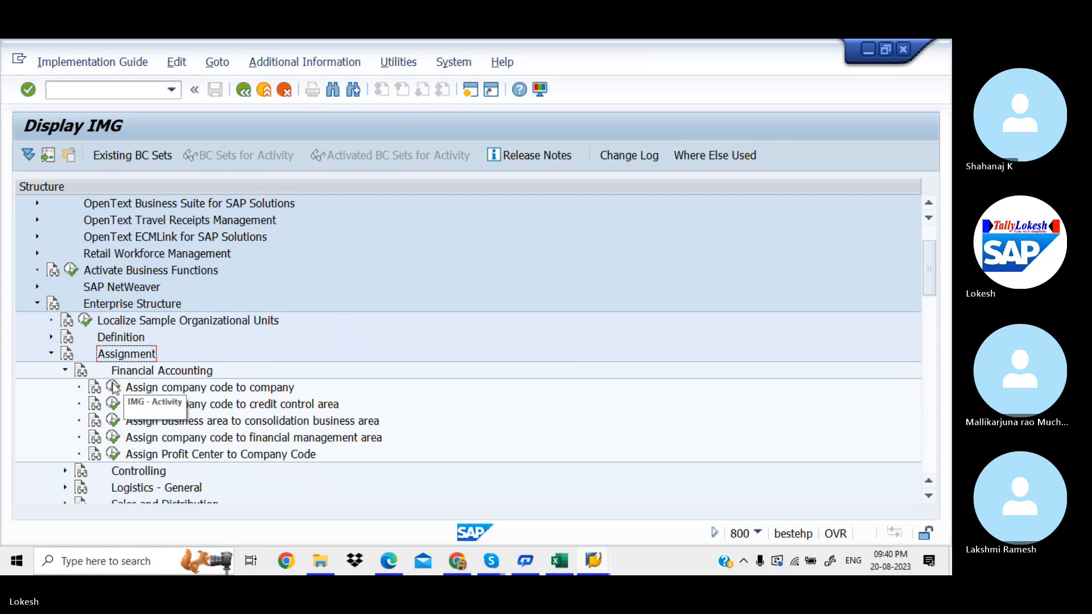
left_click(113, 388)
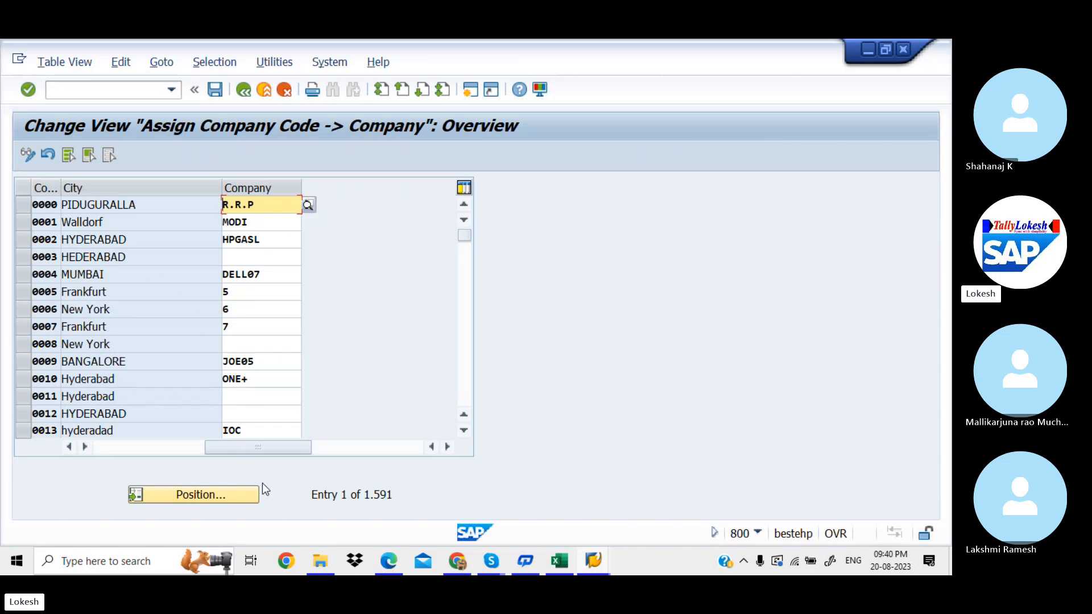
Step: Find company code HCL1, assign it to company HCL0, and save
left_click(231, 495)
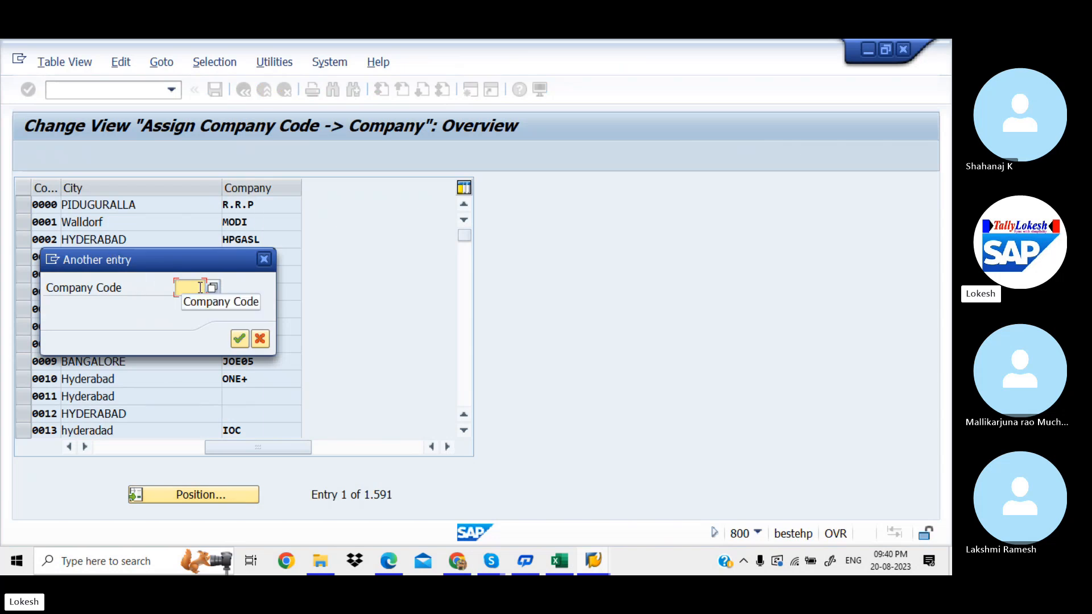
type("HCL")
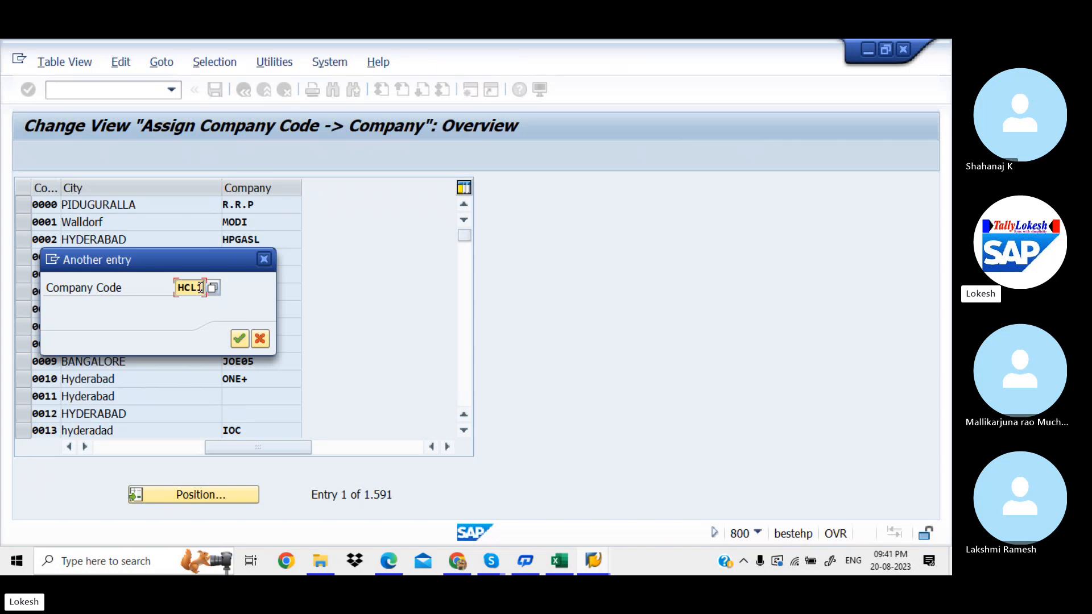
type("1")
key("Return")
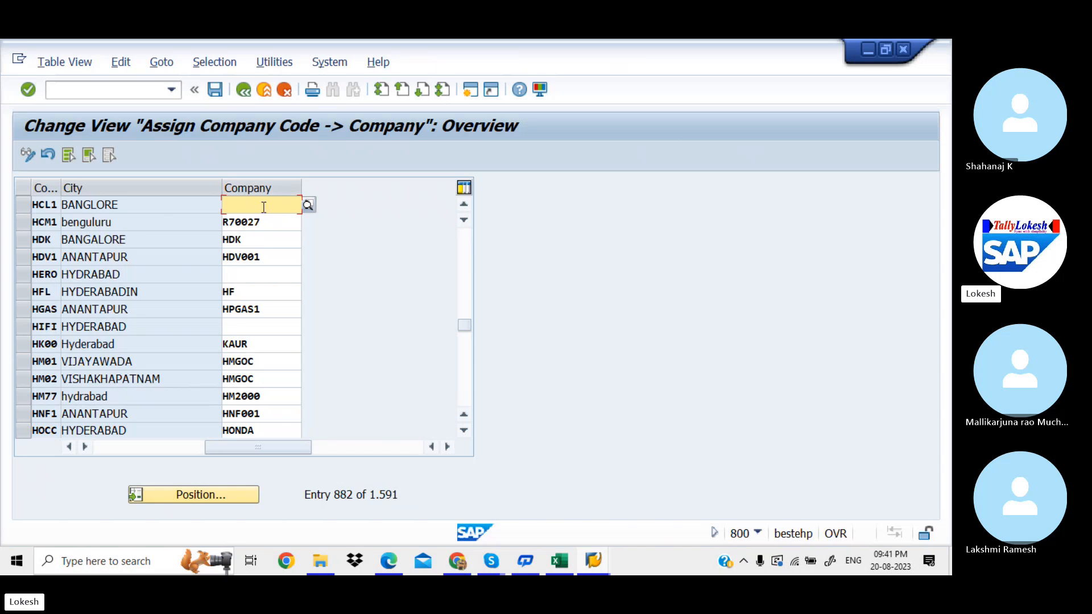
type("HC")
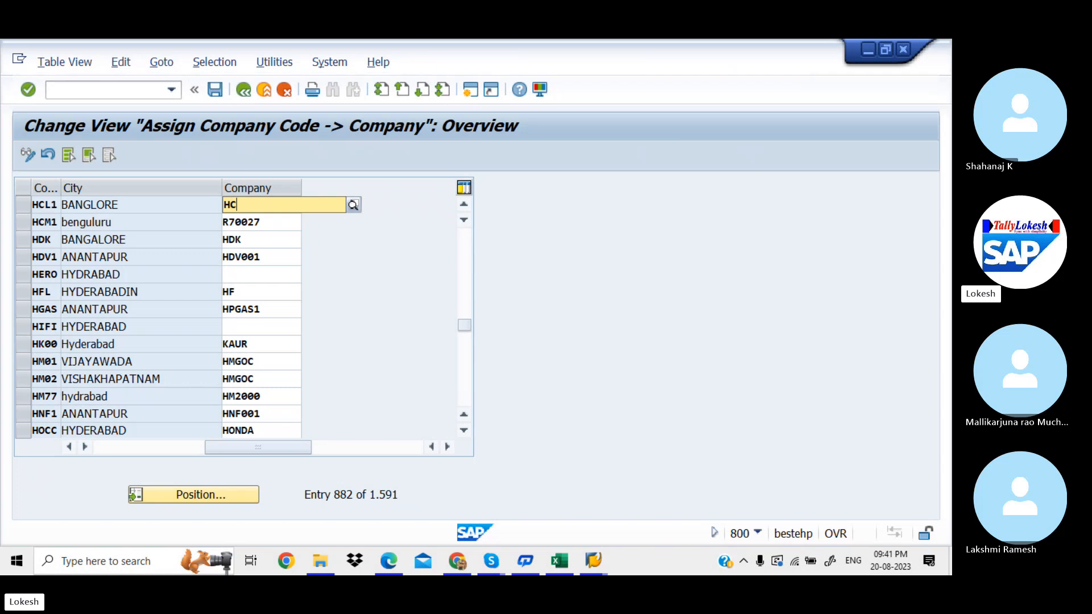
type("L0")
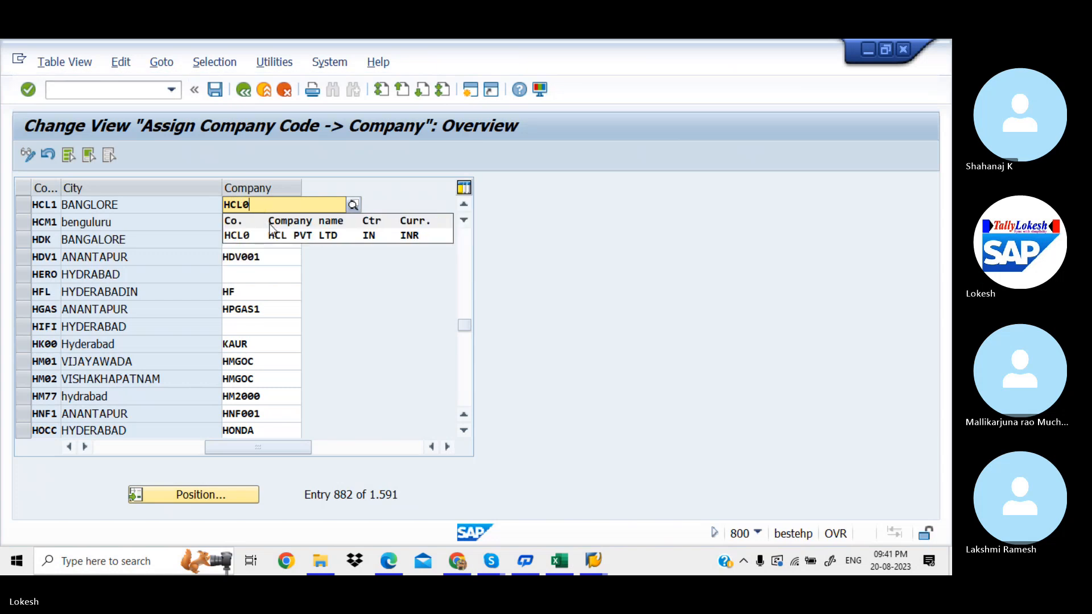
left_click(349, 236)
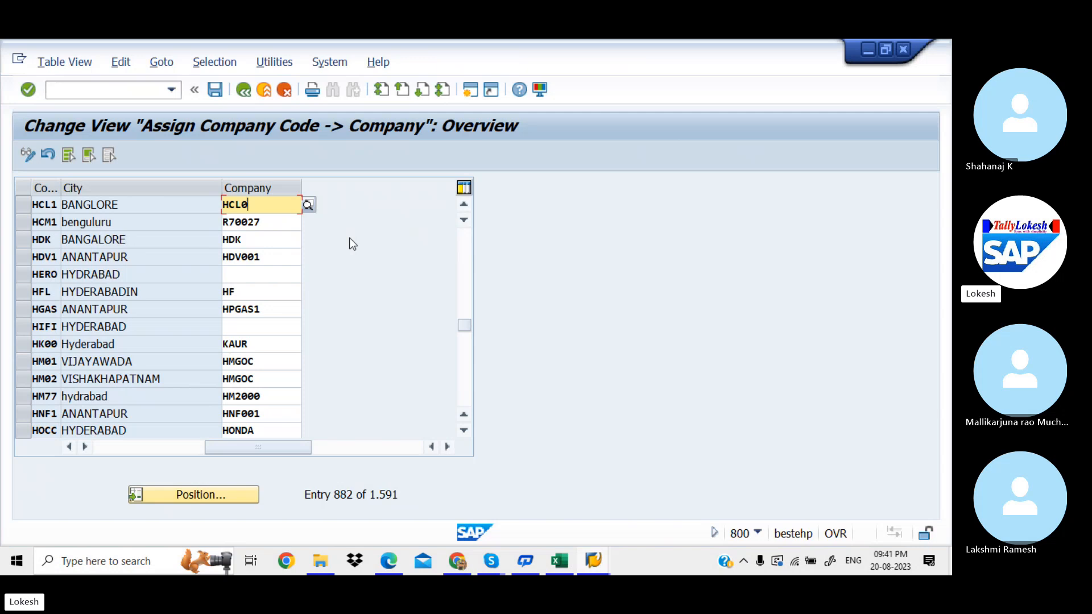
left_click(217, 90)
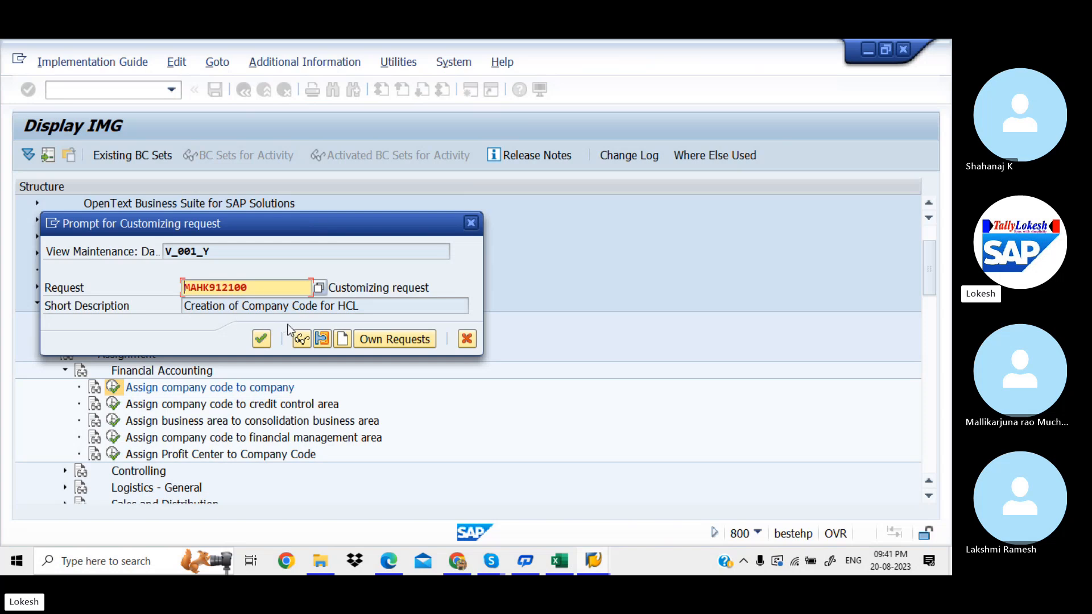
Step: Save the assignment under new request 'Assign Company code to Company for HCL' (MAHK912102)
left_click(341, 340)
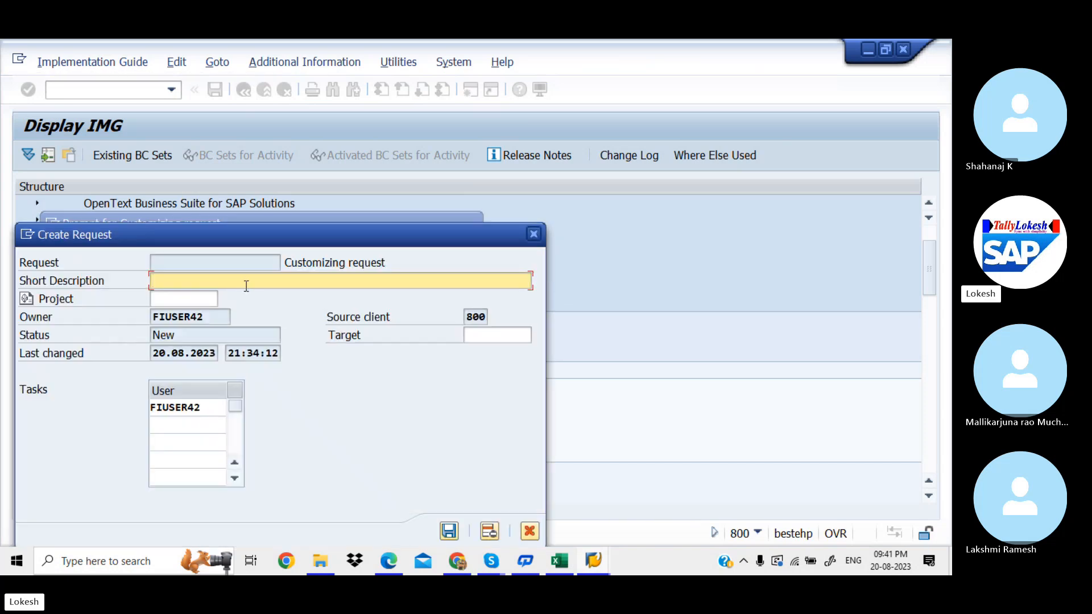
type("a")
key("BackSpace")
type("Assign Company c")
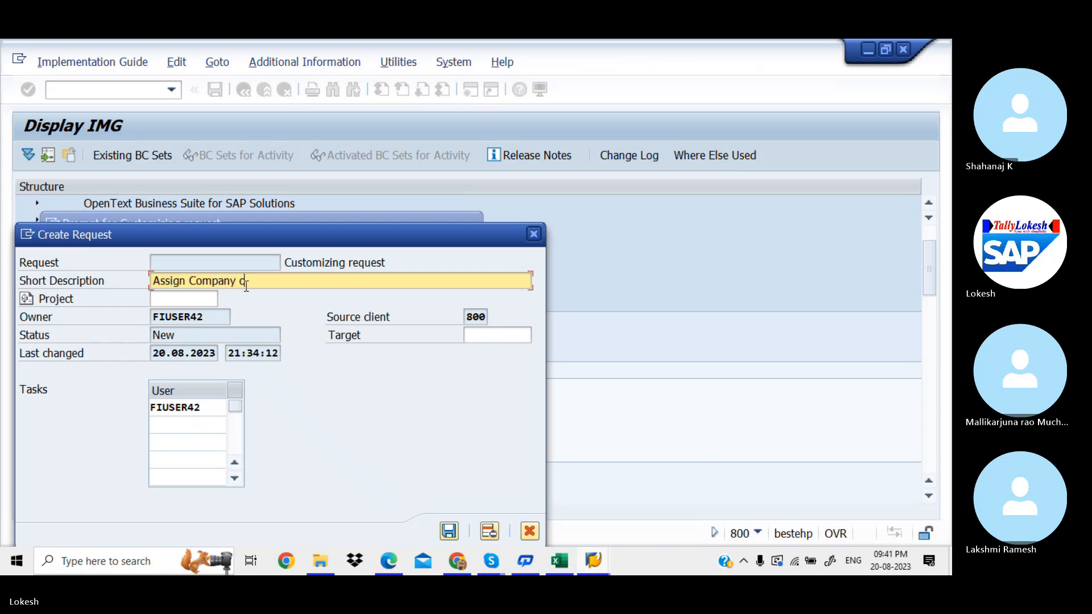
type("ode to C")
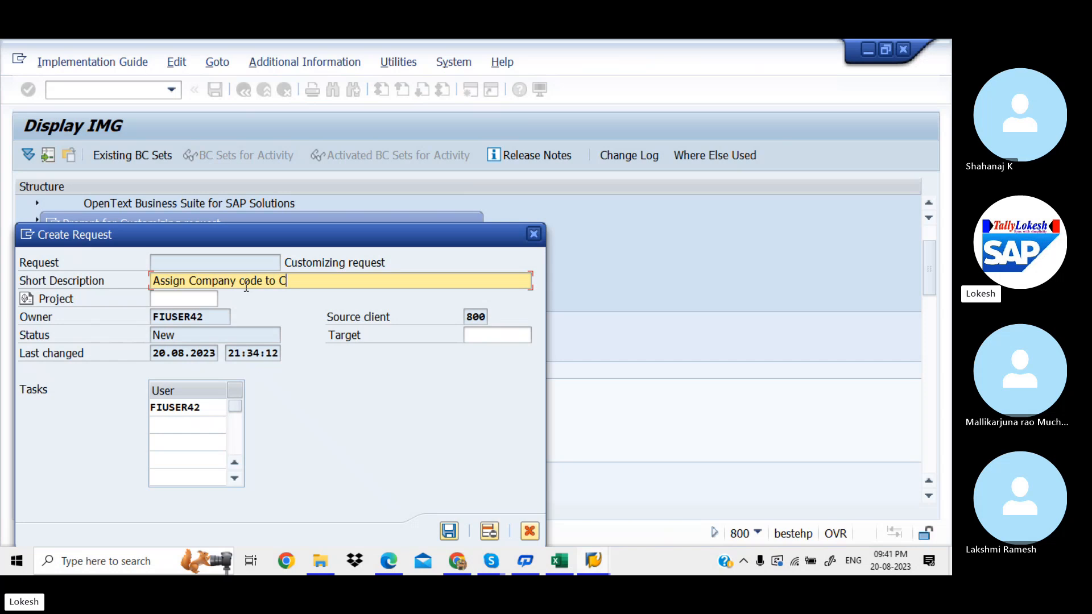
type("ompany")
type(" f")
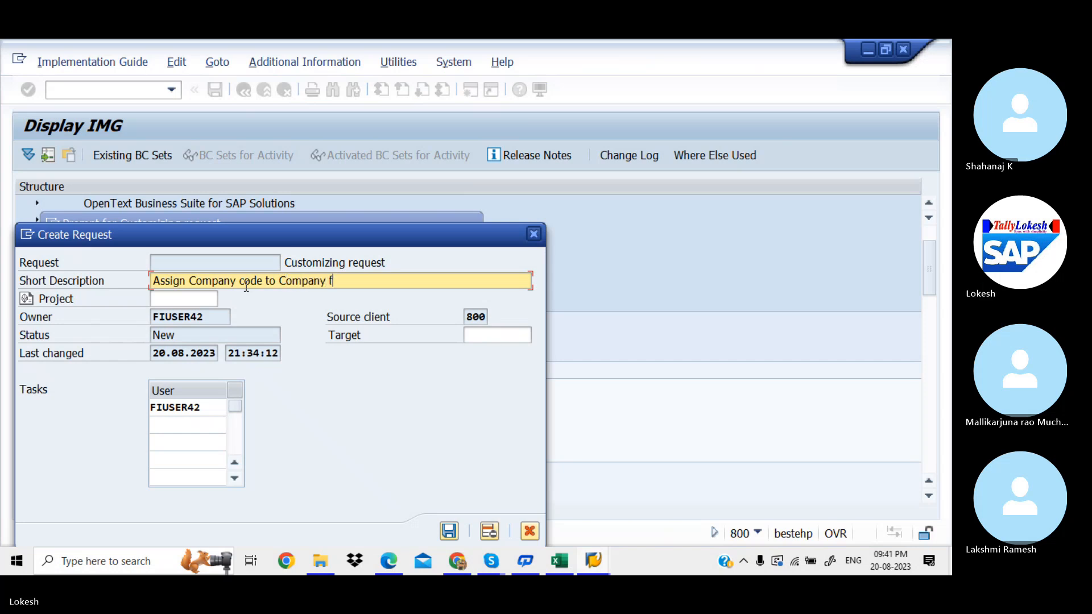
type("or HCL")
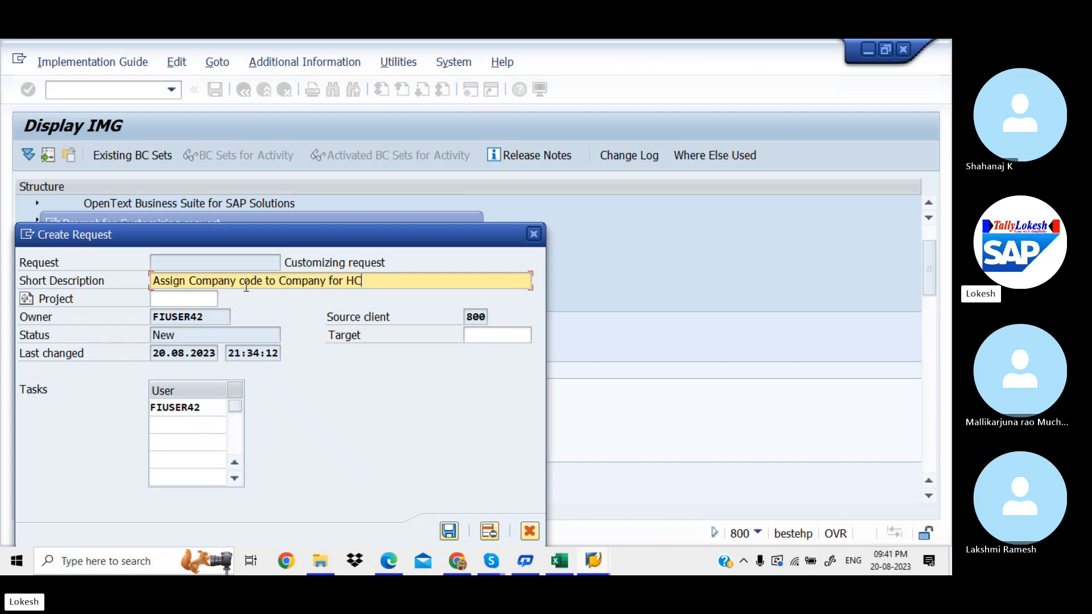
left_click(450, 530)
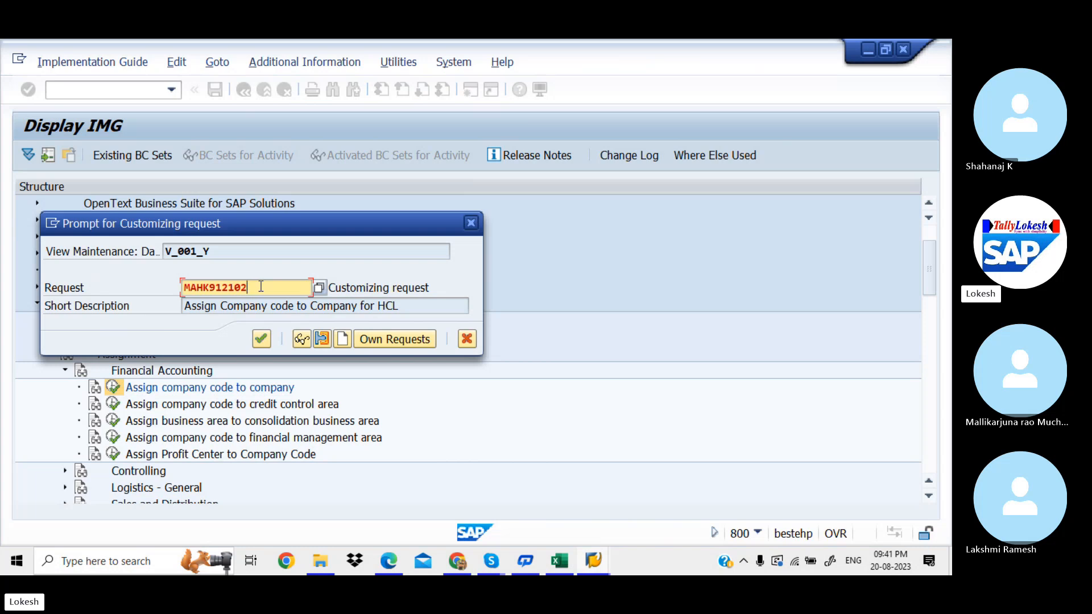
left_click(261, 339)
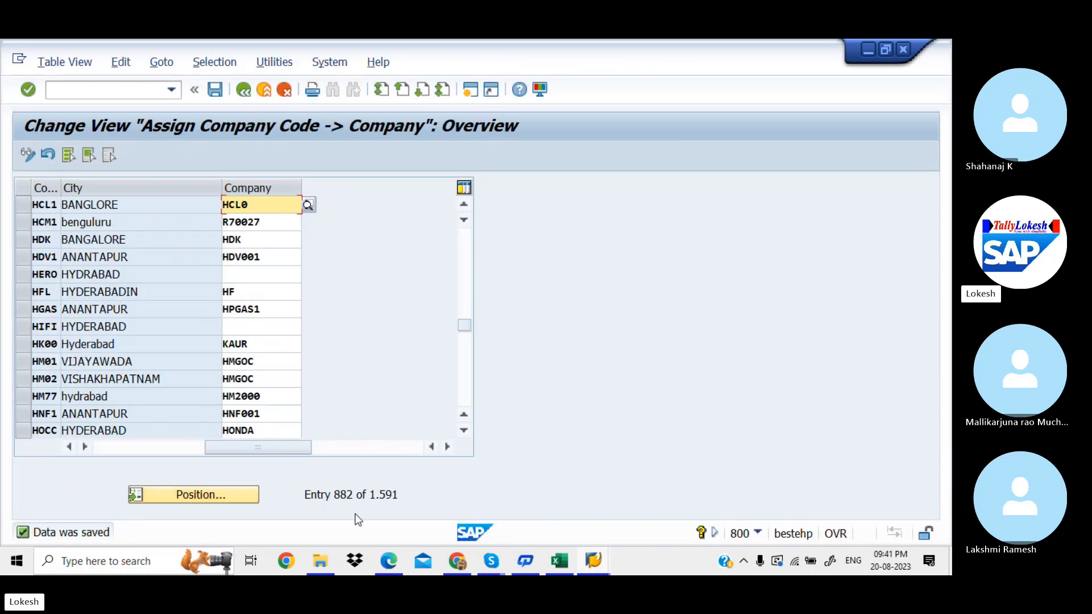
left_click(388, 567)
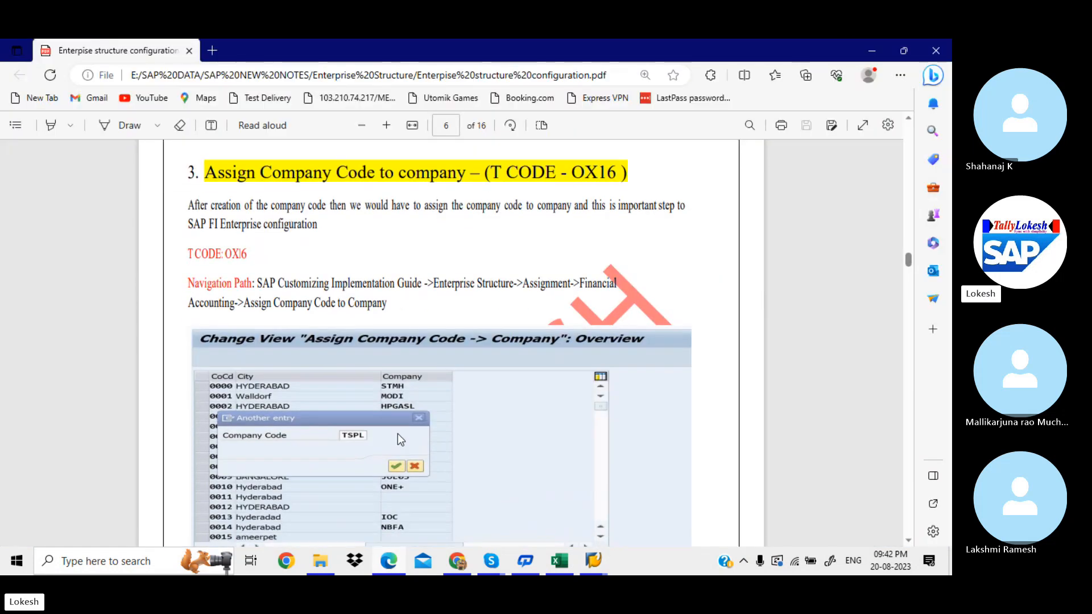
Step: Scroll the PDF notes down to the Define Business Area section on page 8
scroll(397, 433, "down", 1)
scroll(397, 434, "down", 1)
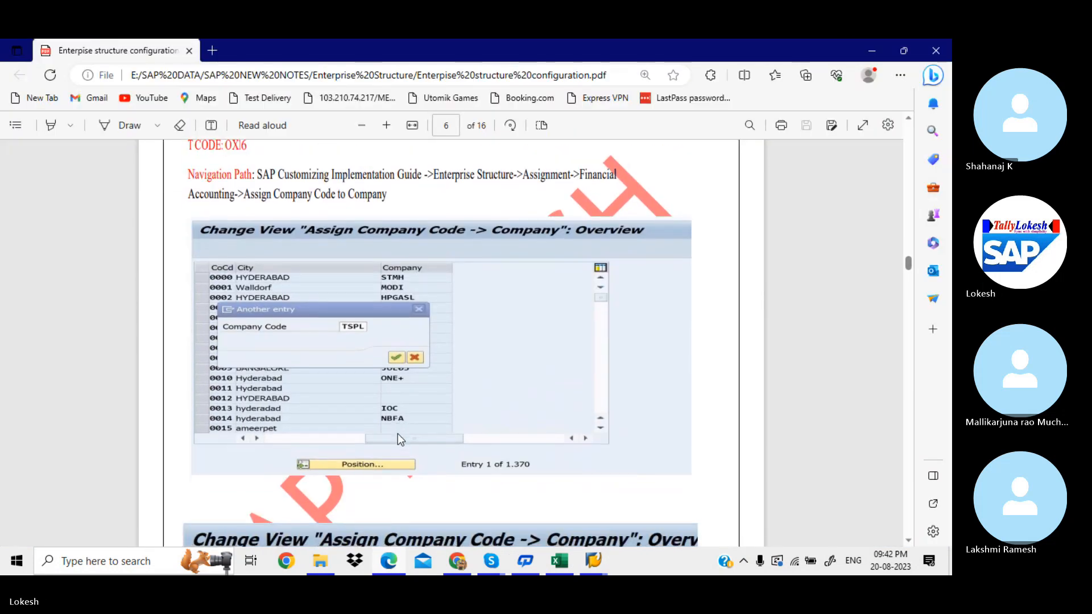
scroll(397, 434, "down", 5)
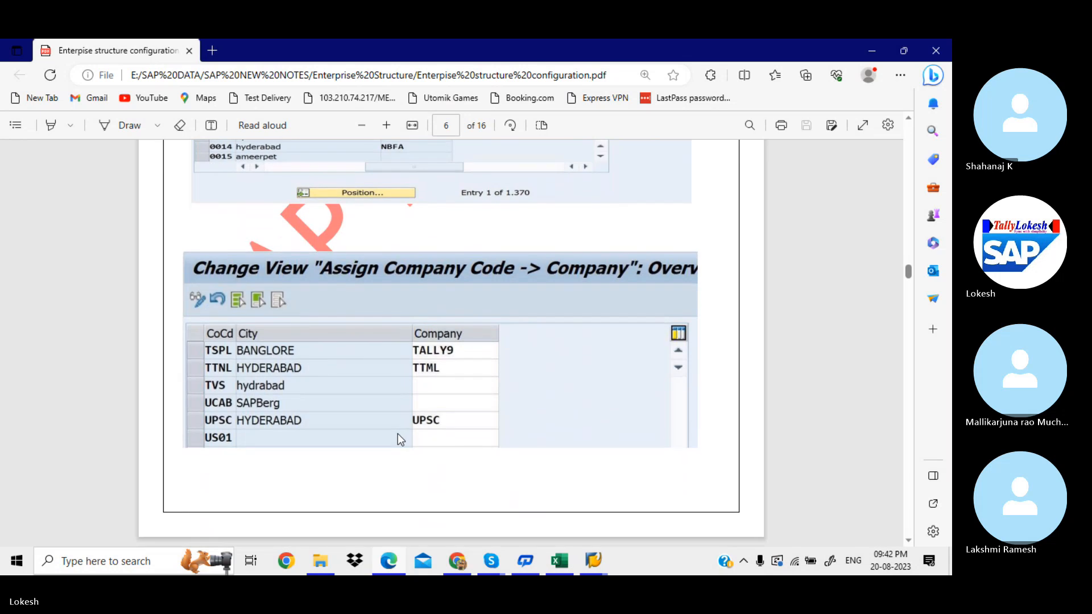
scroll(398, 434, "down", 3)
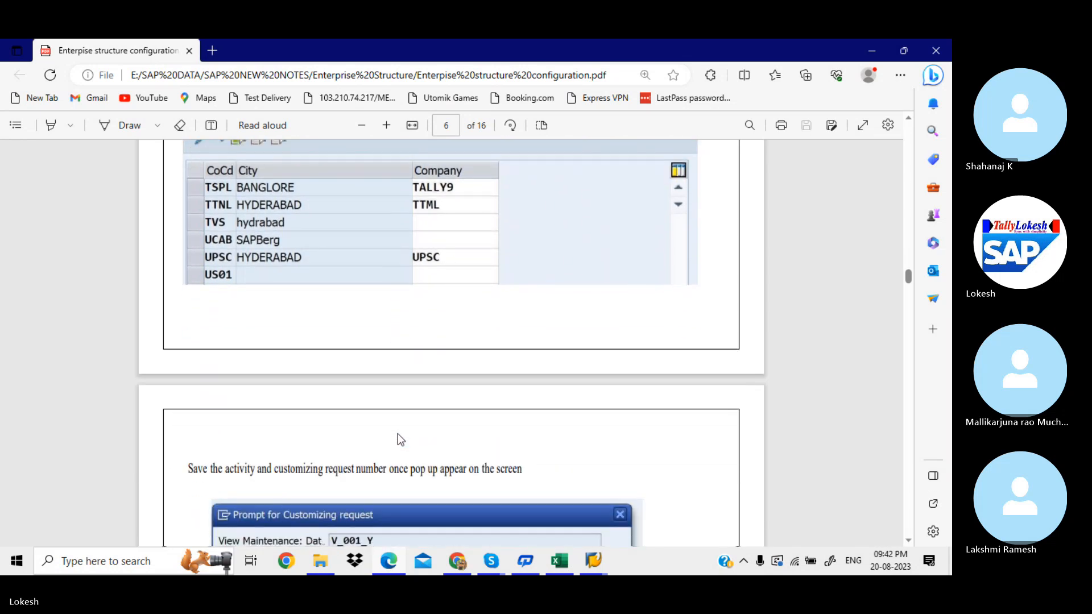
scroll(397, 435, "down", 6)
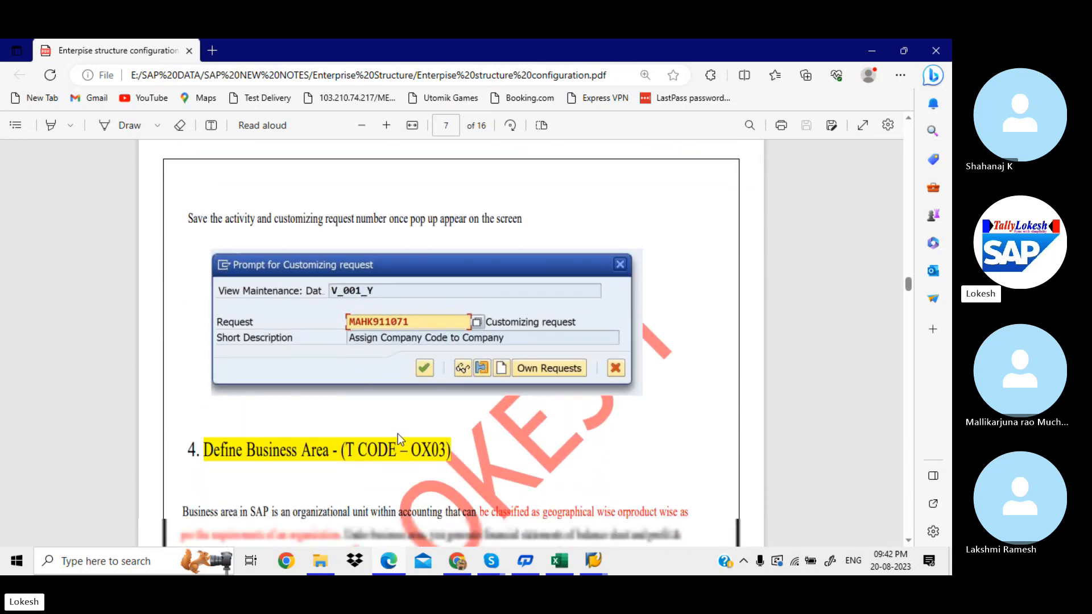
scroll(398, 433, "down", 2)
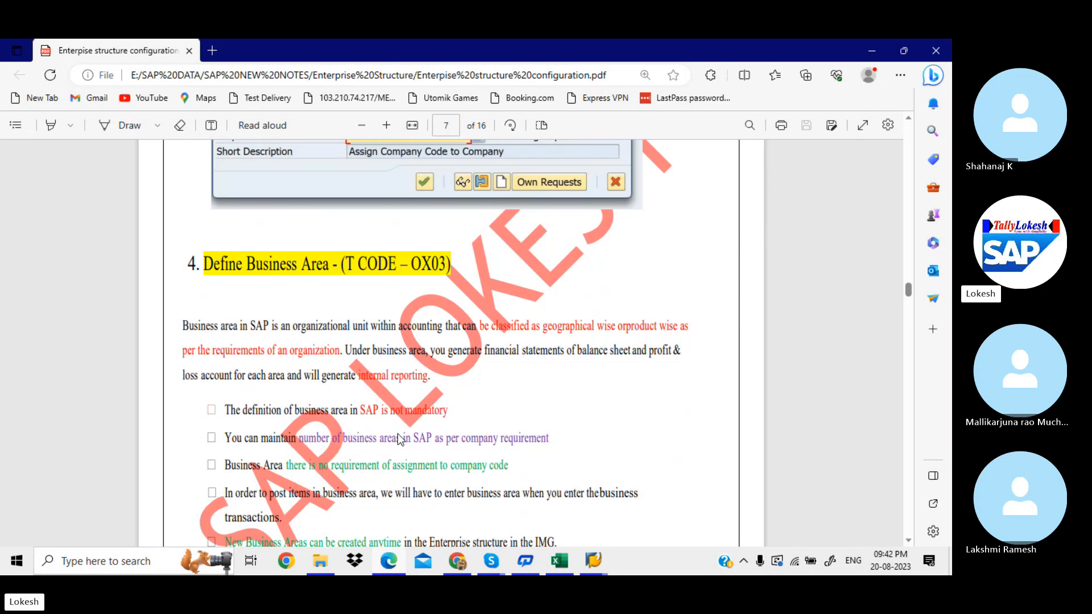
scroll(400, 439, "down", 5)
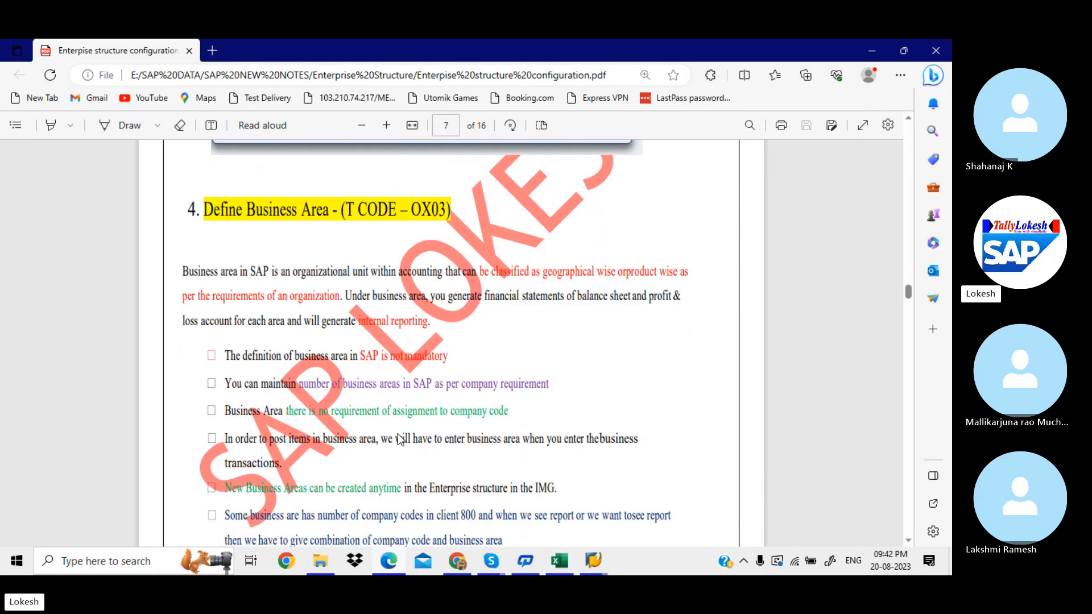
scroll(398, 434, "down", 5)
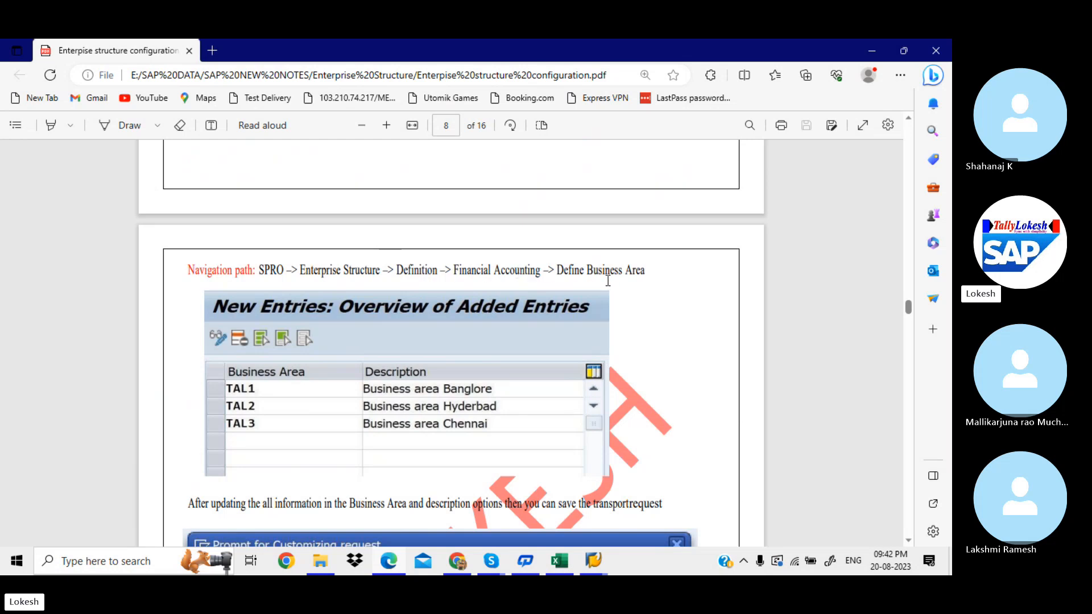
scroll(608, 281, "down", 1)
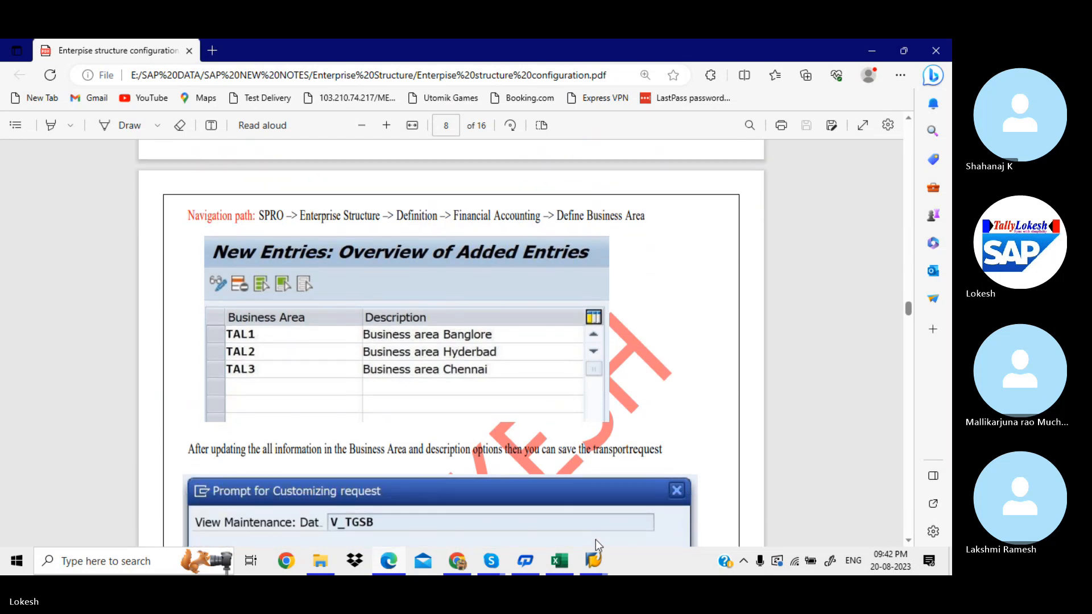
Step: Run Define Business Area under Enterprise Structure > Definition > Financial Accounting
mouse_move(597, 560)
left_click(632, 528)
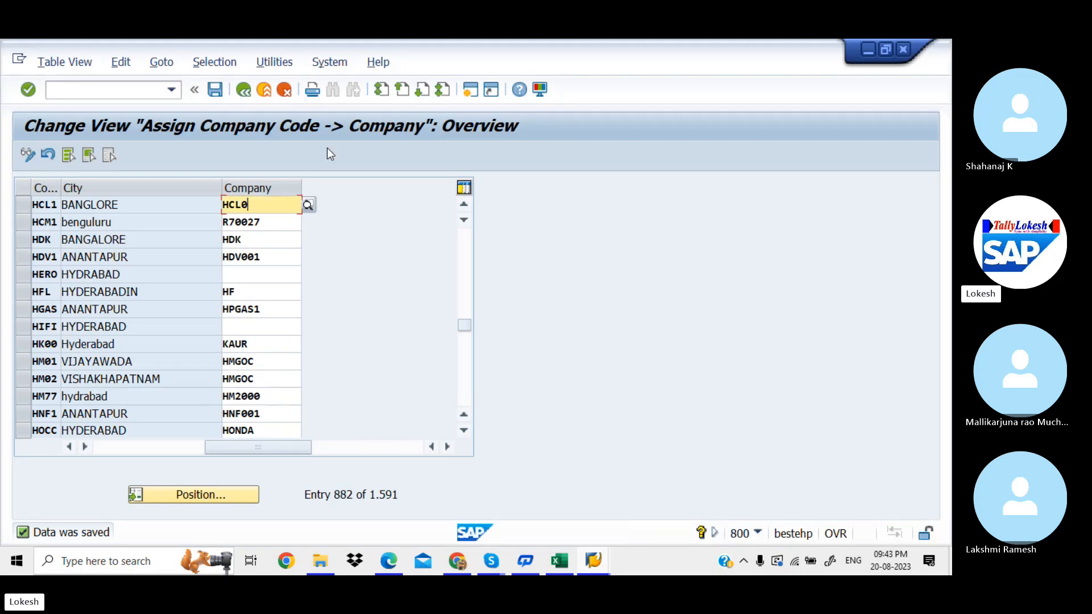
left_click(243, 90)
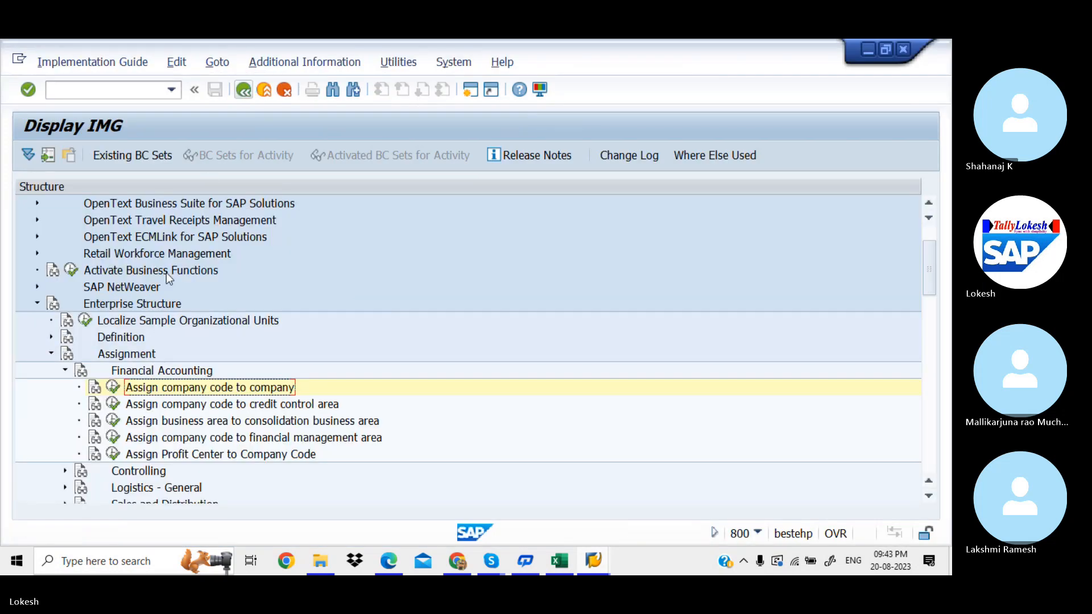
left_click(66, 372)
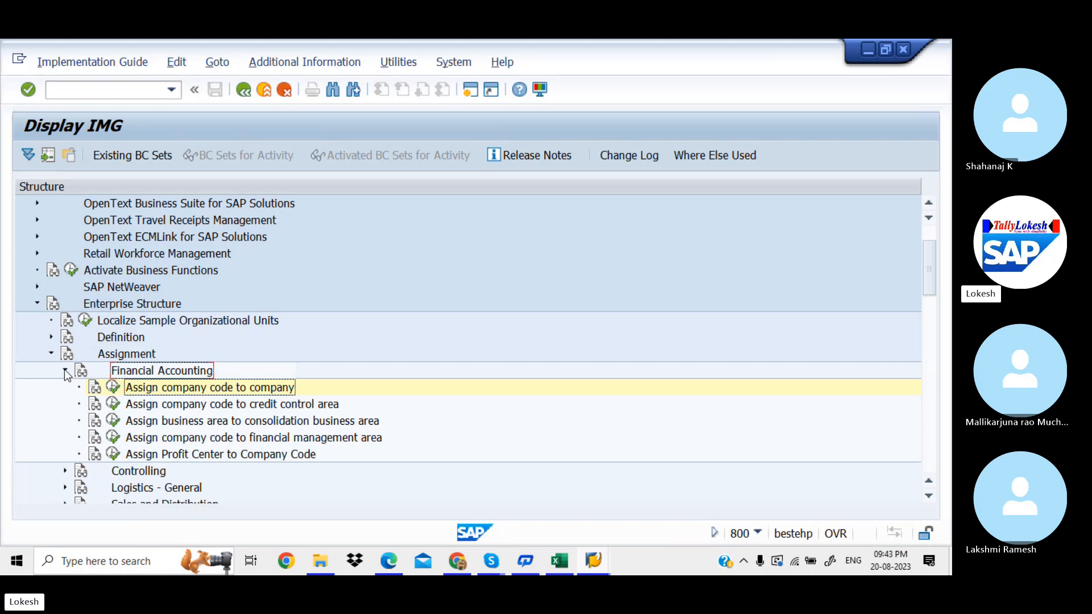
left_click(51, 353)
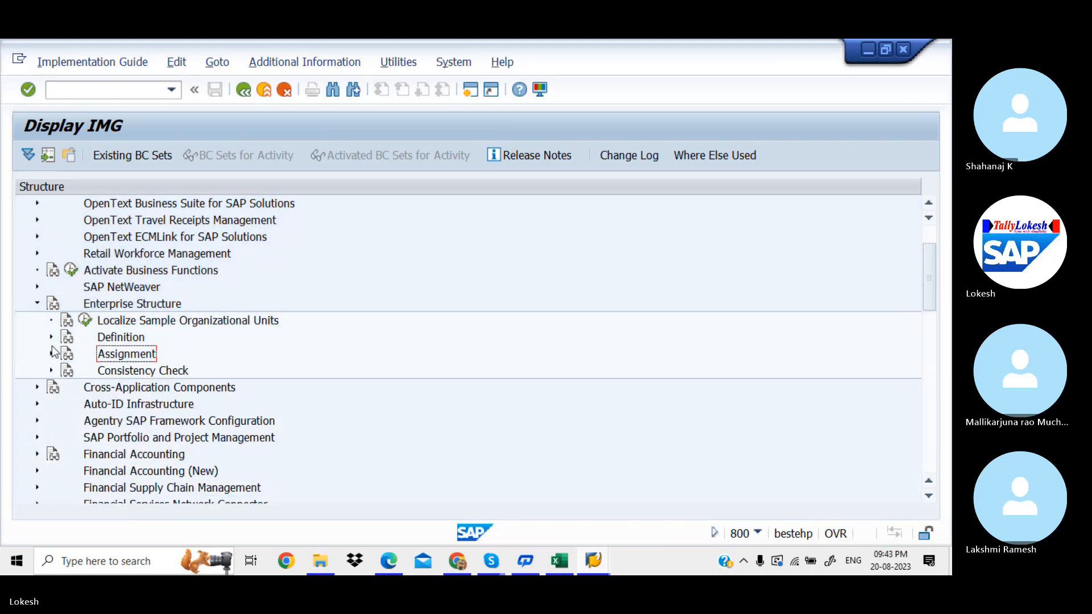
left_click(51, 337)
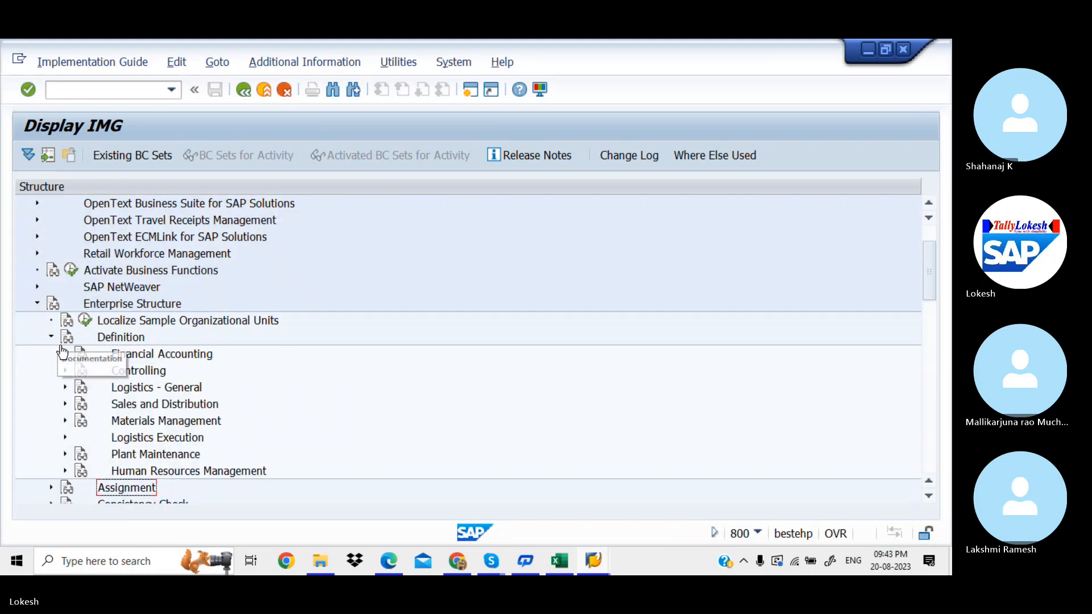
left_click(66, 353)
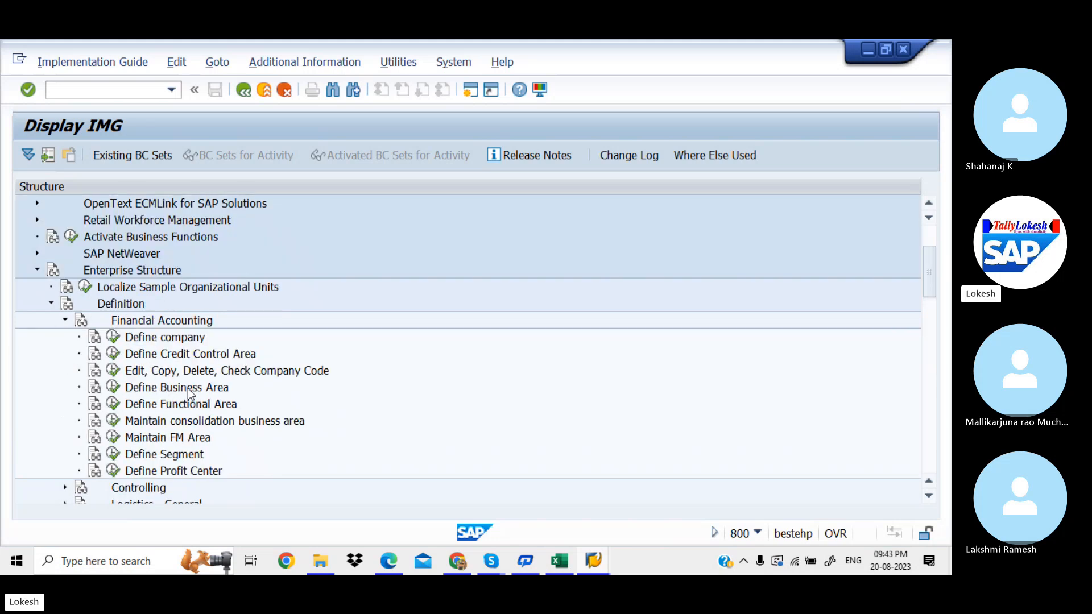
left_click(113, 388)
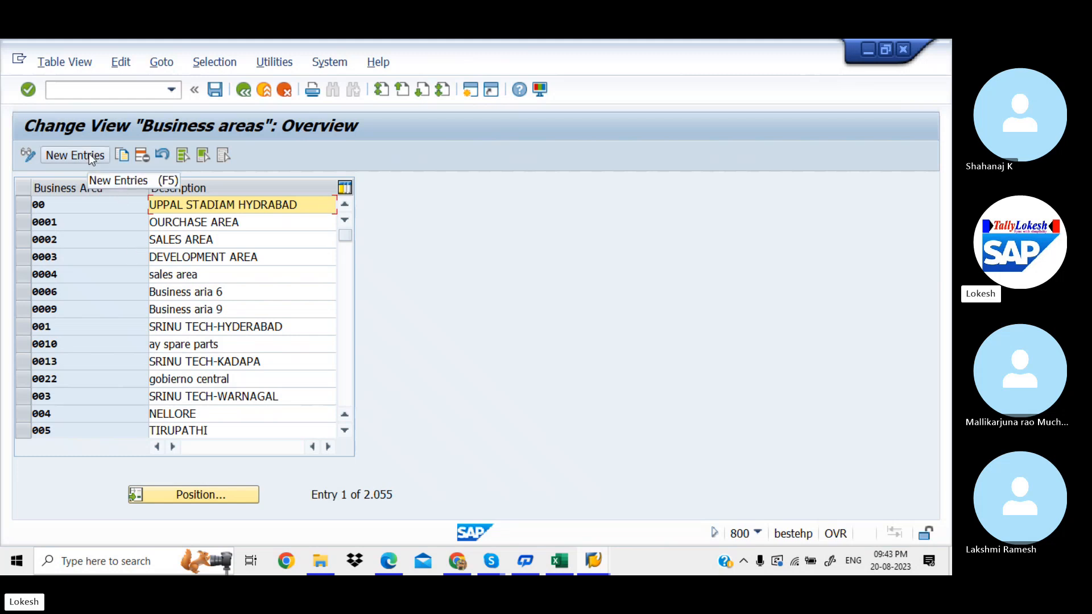
Step: Copy business areas 0001, 0002 and 0003 as new entries
left_click(18, 222)
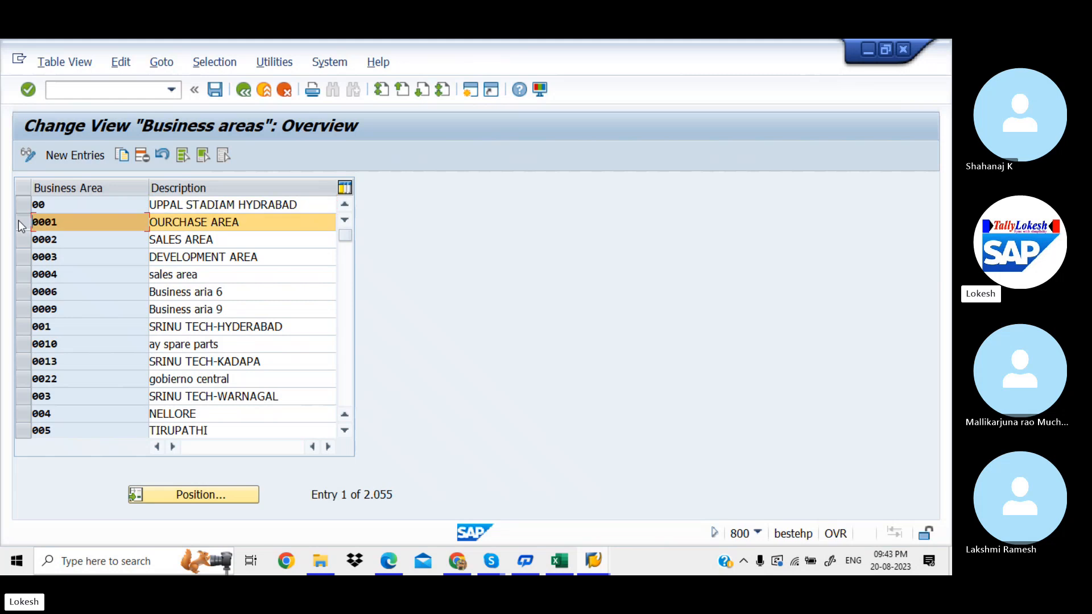
left_click(21, 240)
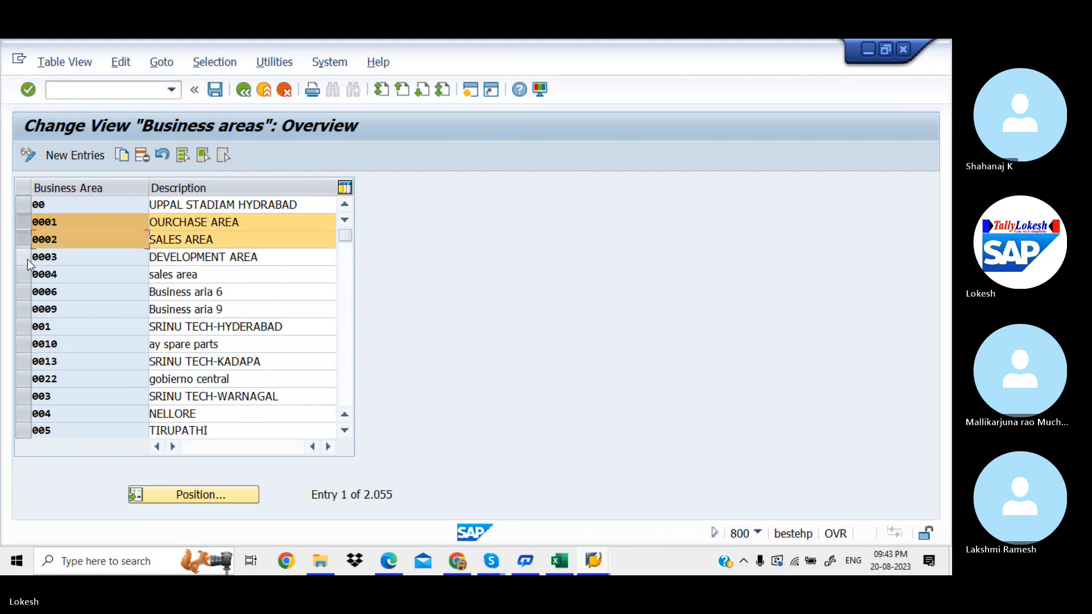
left_click(27, 260)
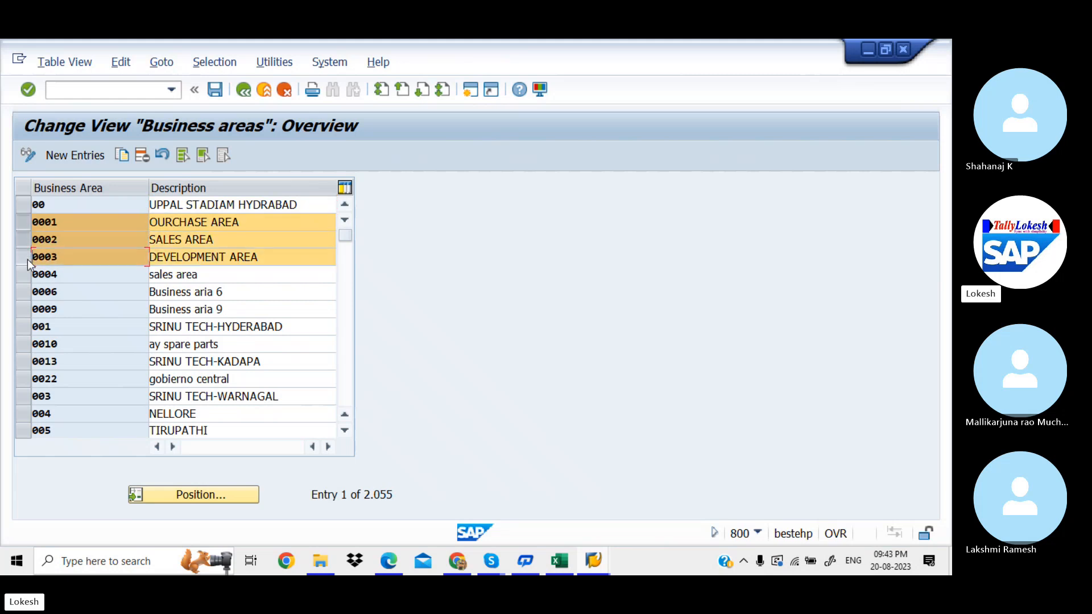
left_click(121, 156)
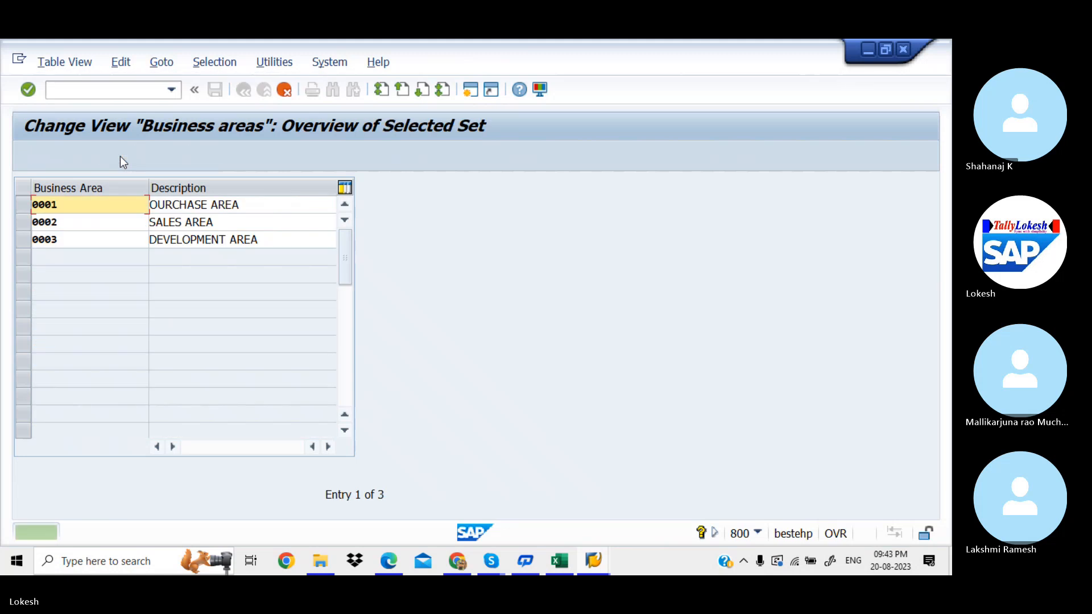
Step: Recode the first copied entry as HCL1 and reuse a previous business area description
left_click(63, 209)
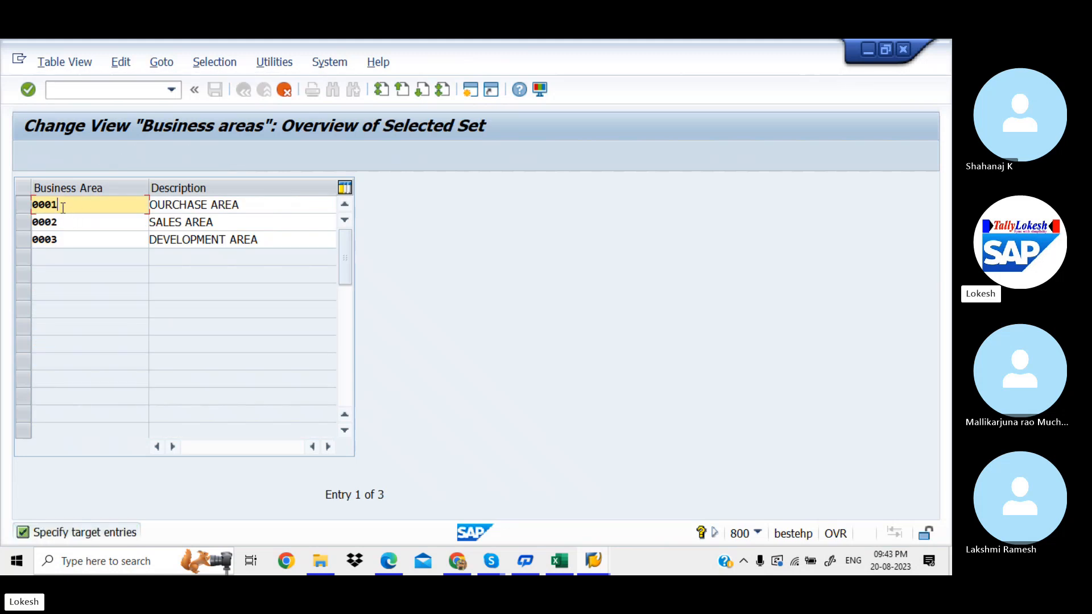
key("BackSpace")
key("BackSpace")
key("BackSpace")
key("BackSpace")
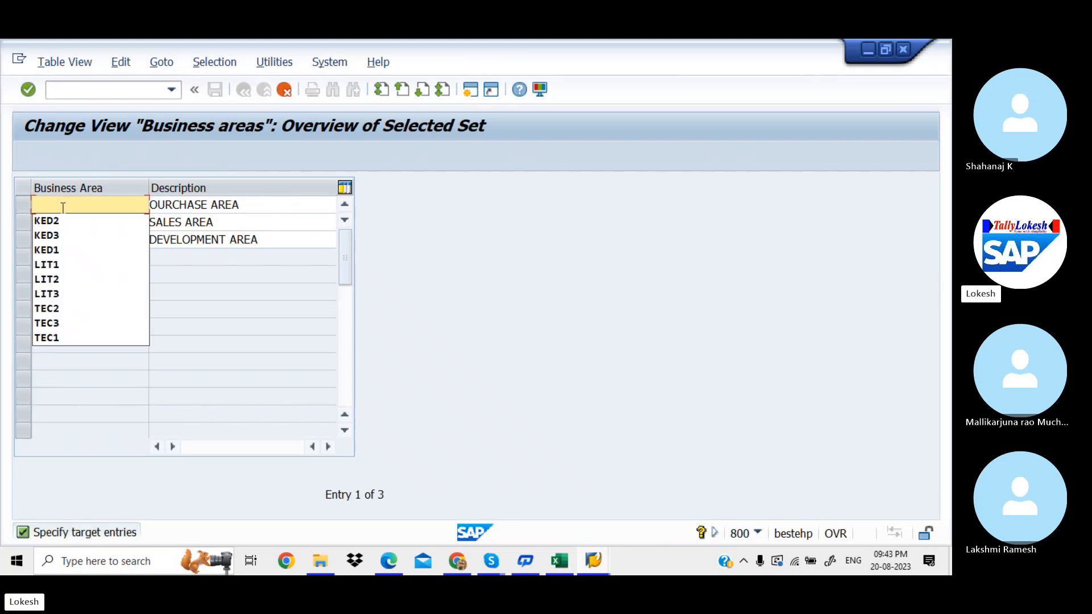
type("HCL1")
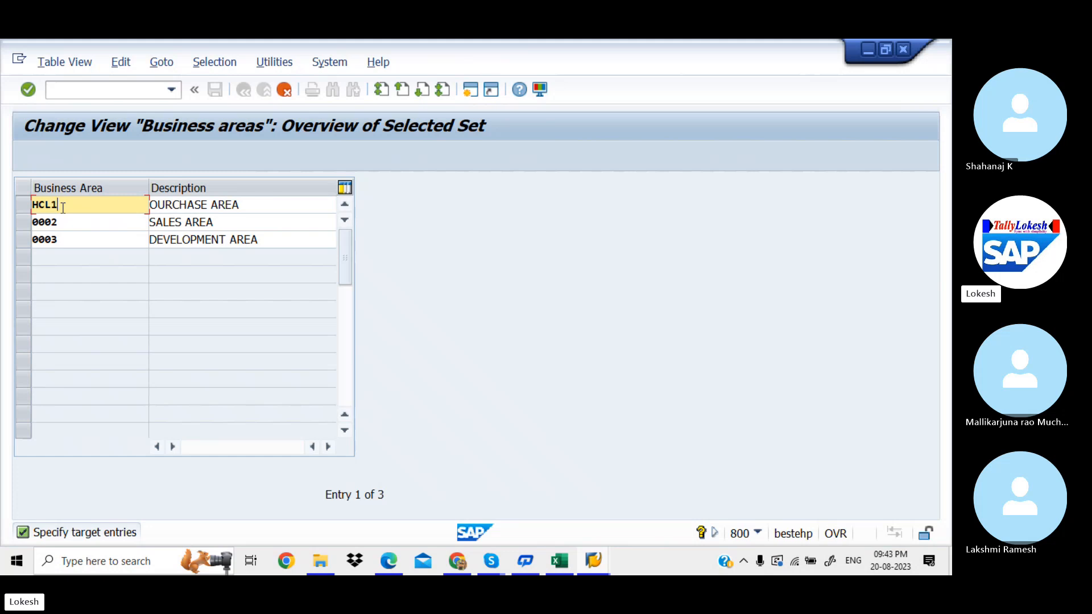
key("Tab")
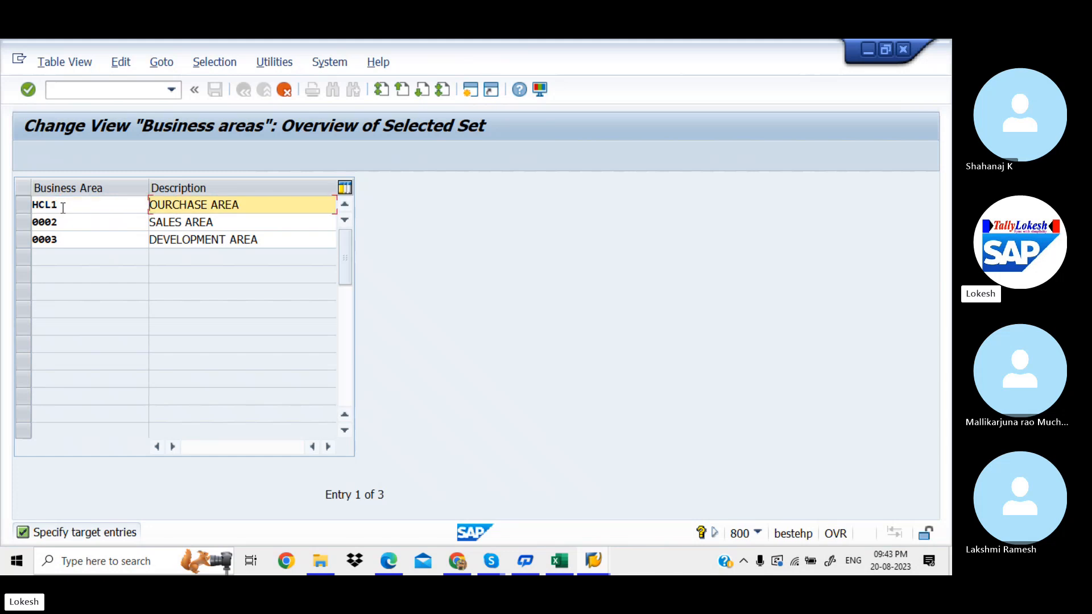
key("Delete")
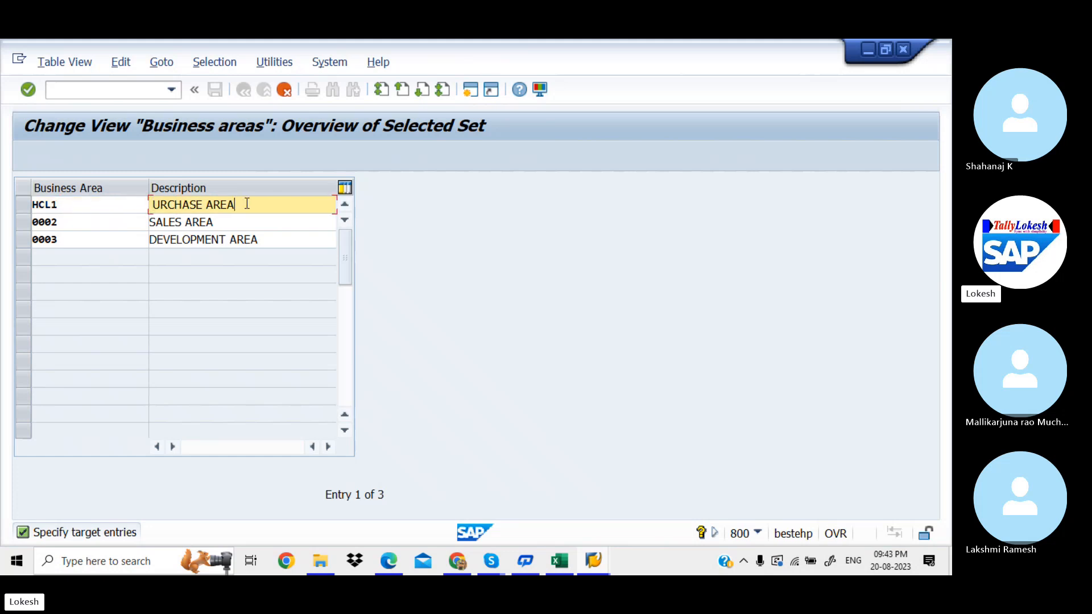
left_click_drag(247, 205, 92, 205)
key("Delete")
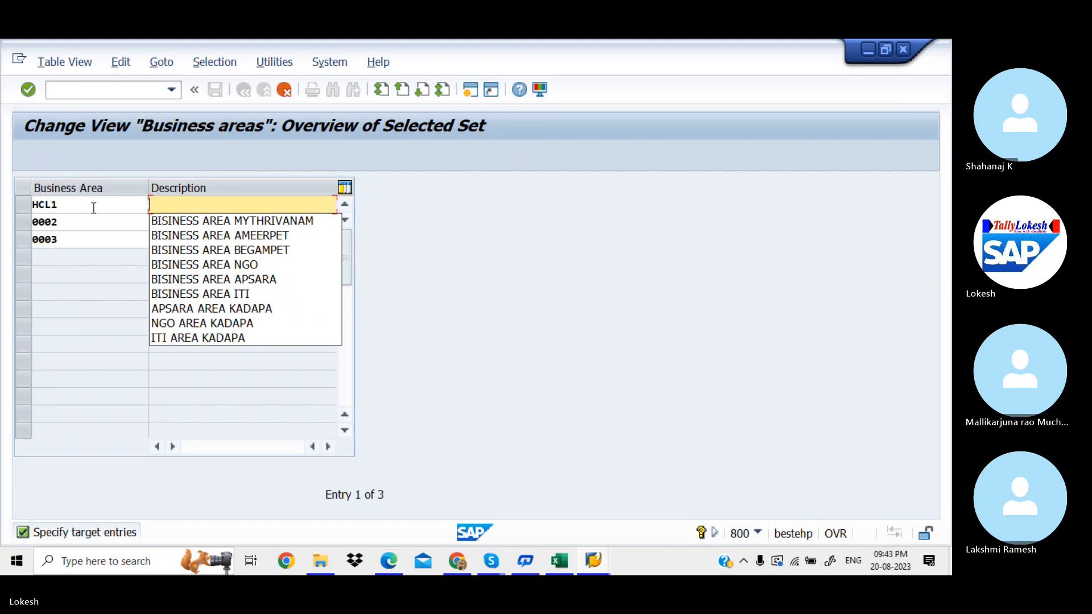
key("Down")
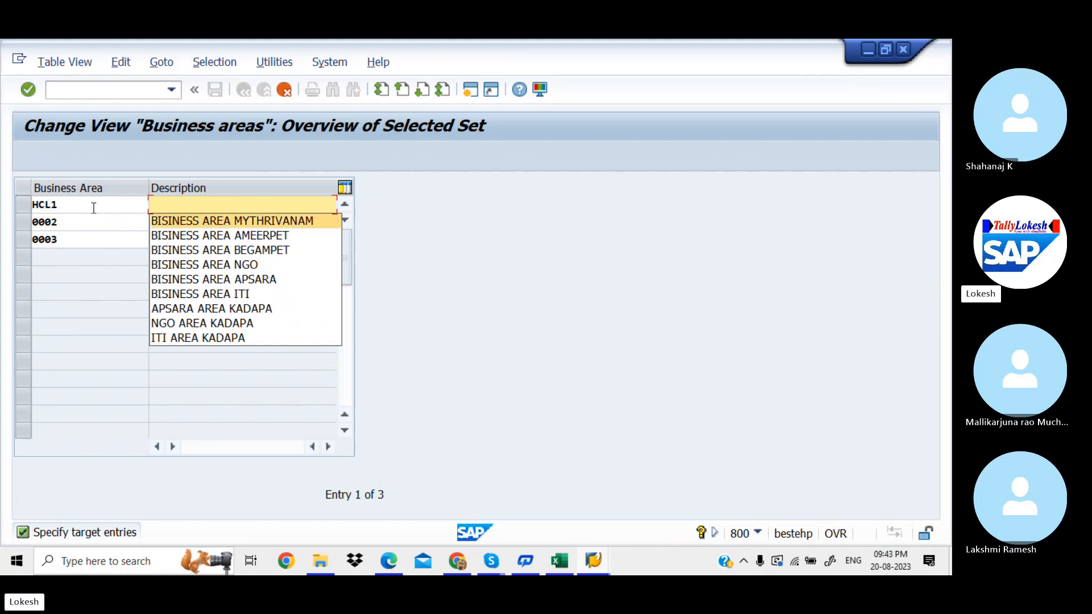
key("Return")
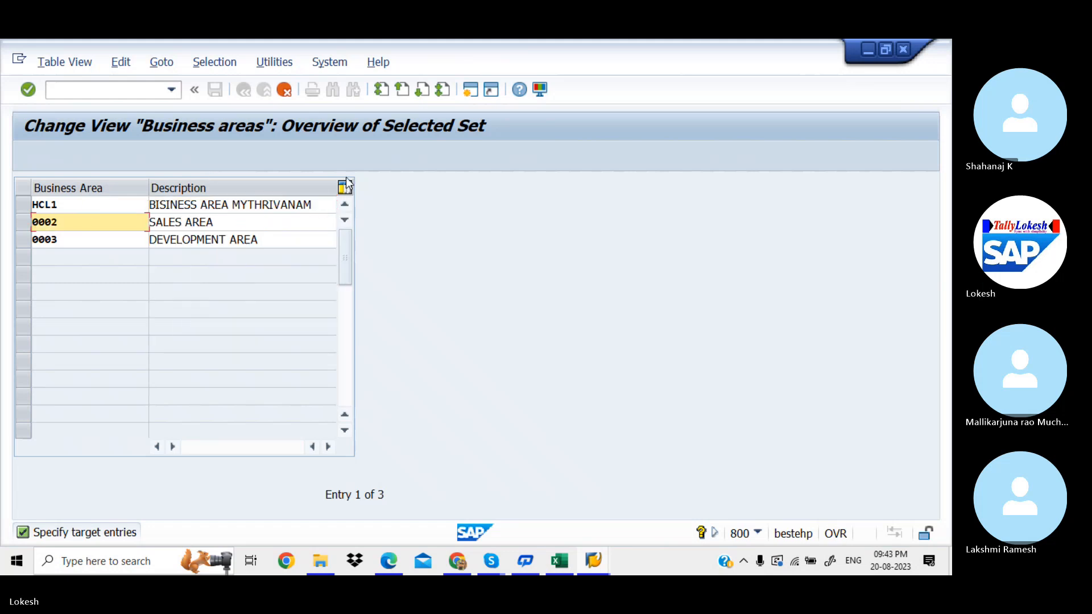
Step: Change HCL1's description to BISINESS AREA MARAT HALI and recode the second entry HCL2
left_click(321, 209)
key("BackSpace")
key("BackSpace")
key("BackSpace")
key("BackSpace")
key("BackSpace")
key("BackSpace")
key("BackSpace")
key("BackSpace")
key("BackSpace")
key("BackSpace")
key("BackSpace")
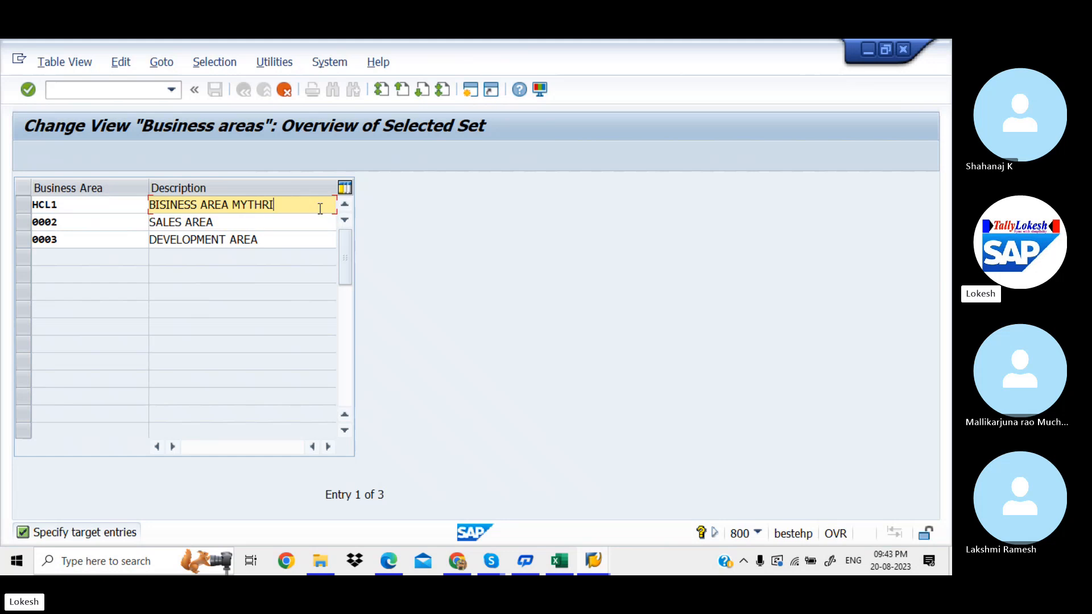
type("M")
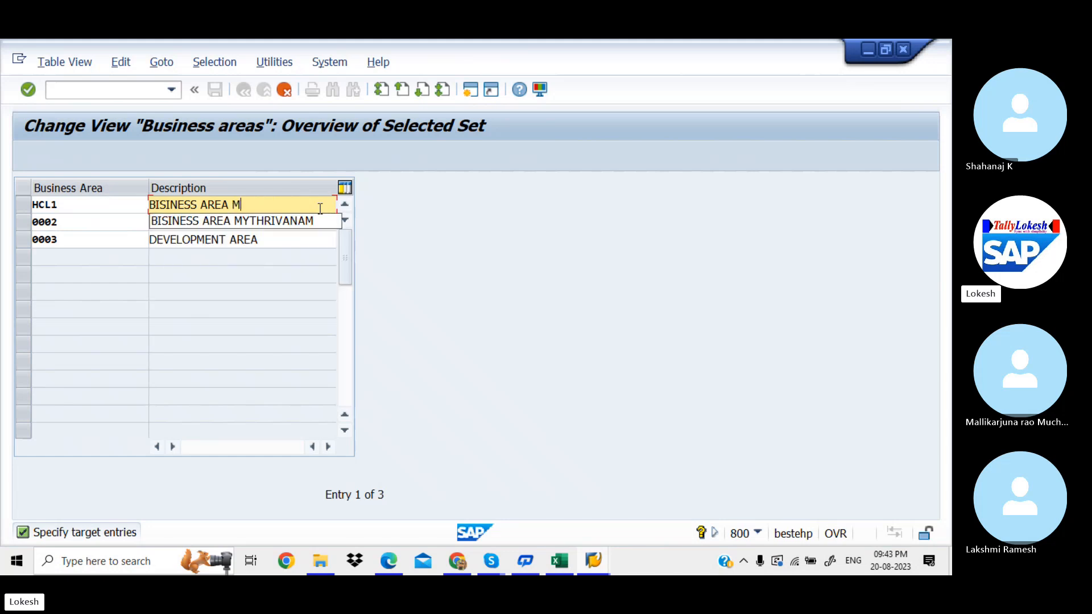
type("ART")
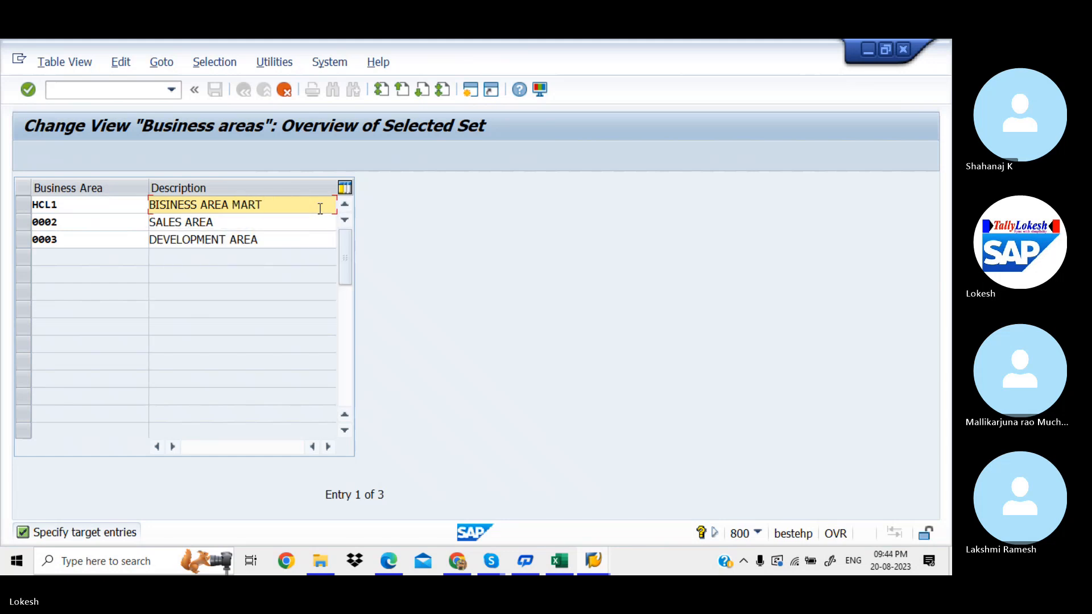
key("BackSpace")
type("AT R")
key("BackSpace")
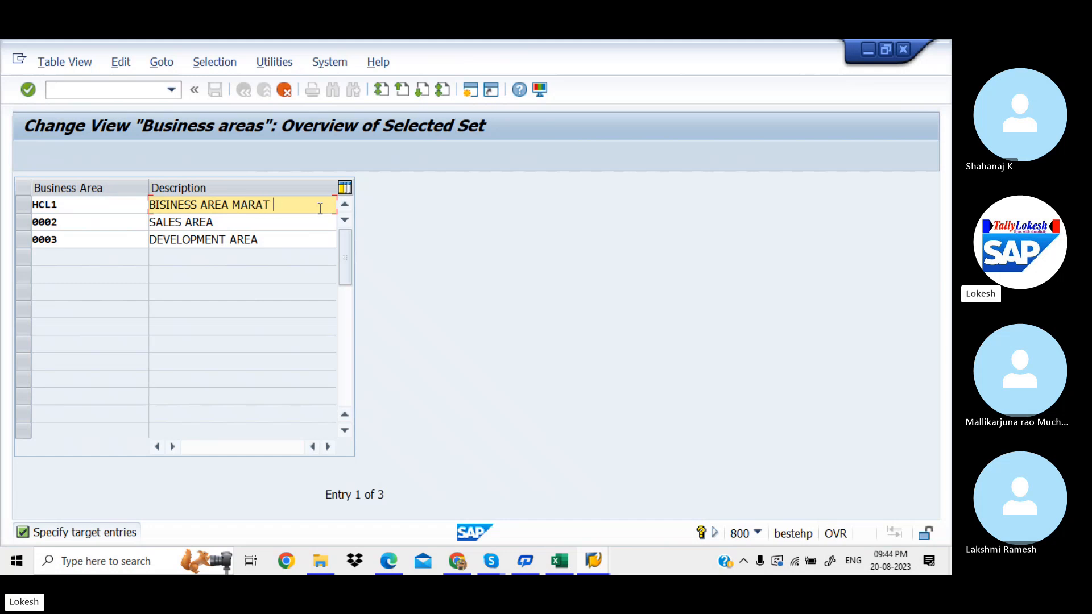
type("AHLI")
key("BackSpace")
key("BackSpace")
key("BackSpace")
key("BackSpace")
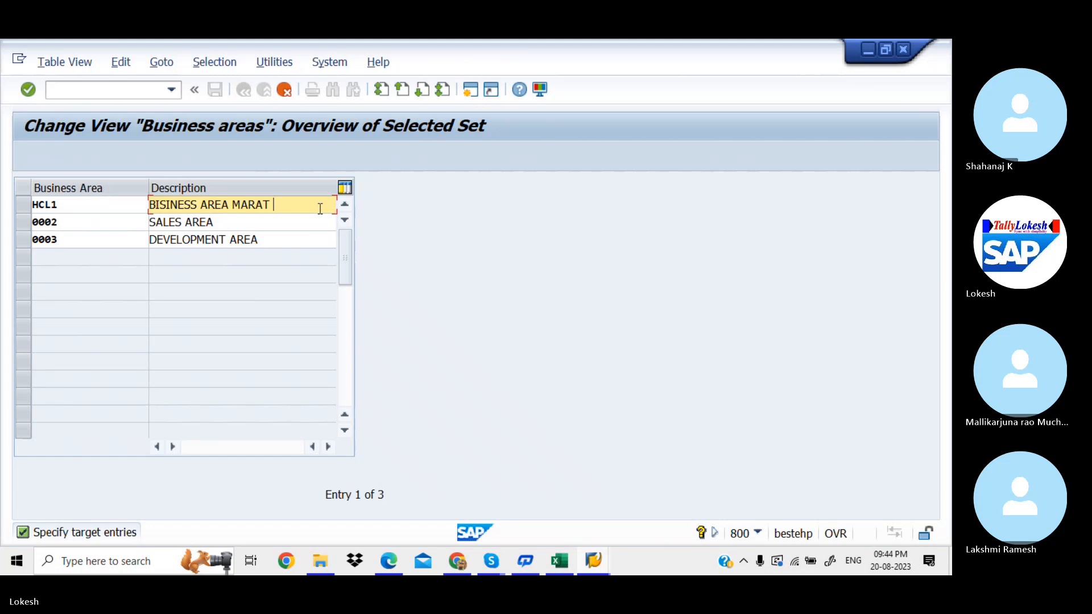
type("HALO")
key("BackSpace")
type("I")
key("Tab")
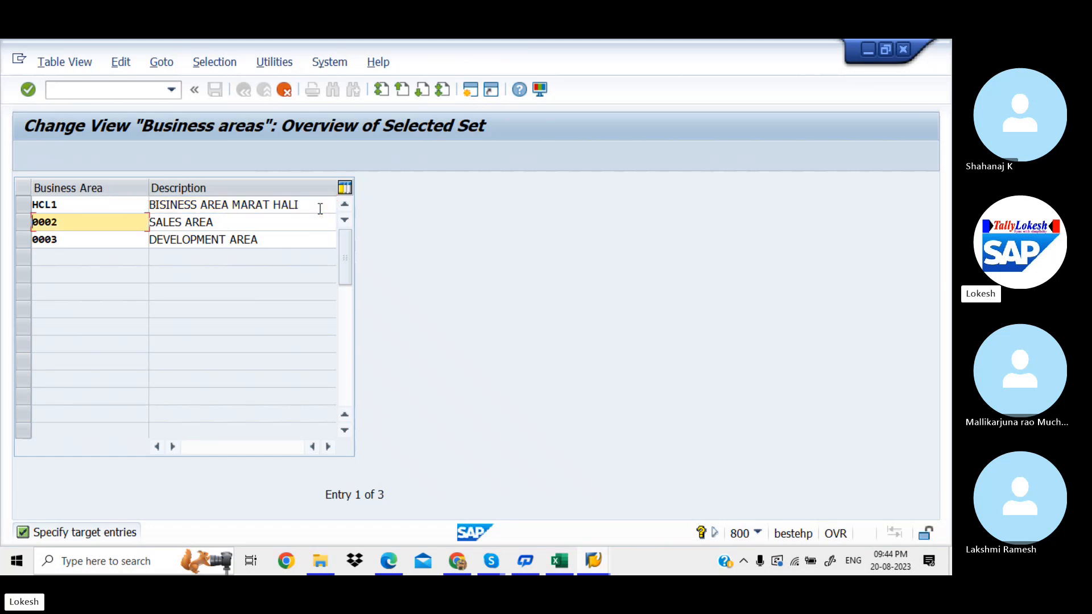
type("HCL2")
key("Tab")
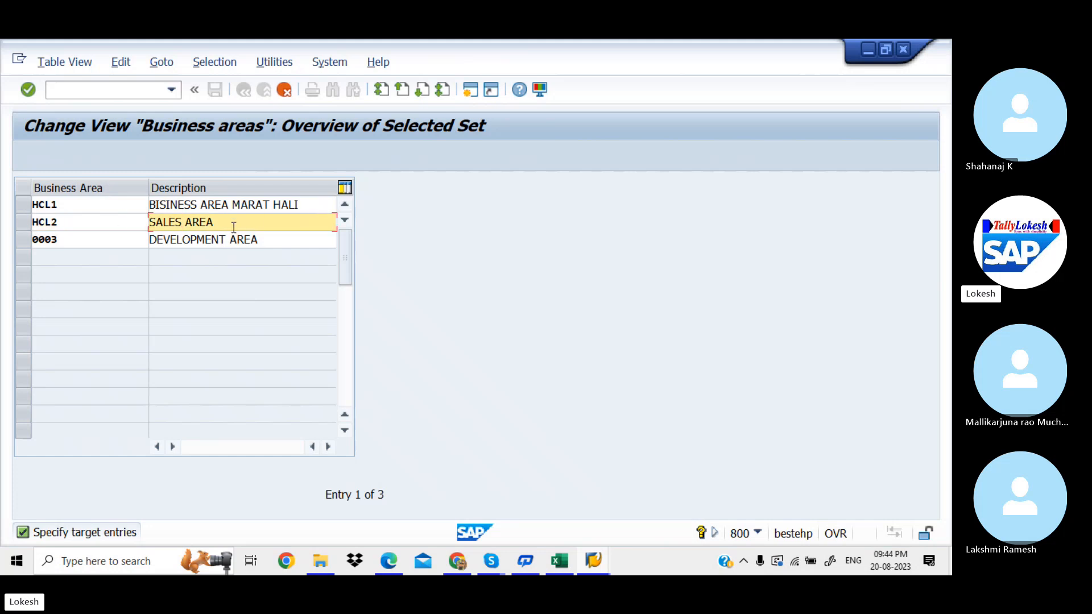
Step: Describe business area HCL2 as BISINESS AREA RK NAGAR
left_click_drag(234, 224, 116, 220)
type("B")
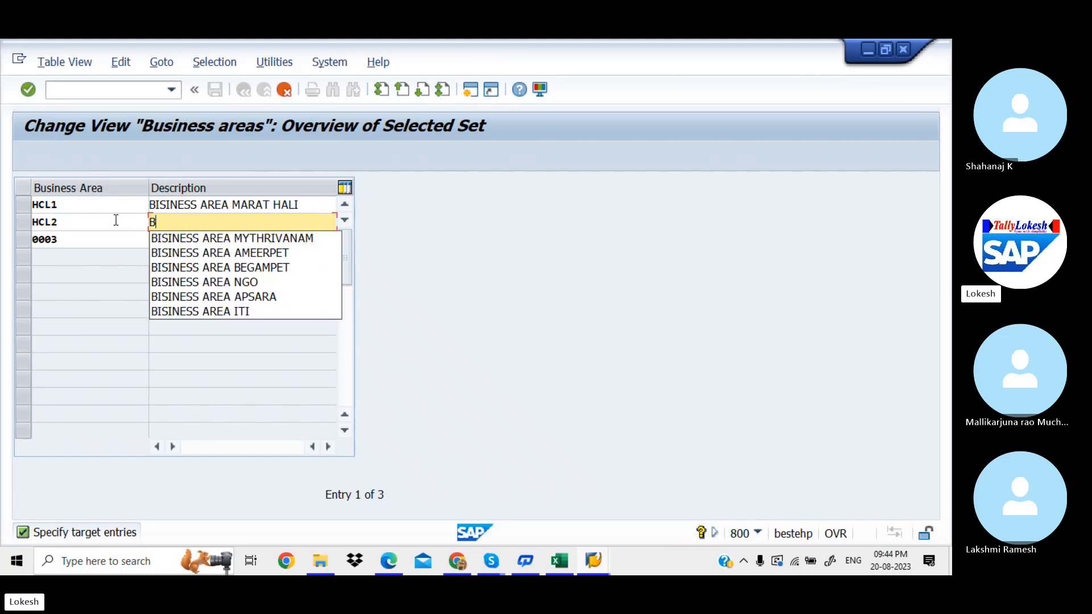
key("Down")
key("Return")
key("Tab")
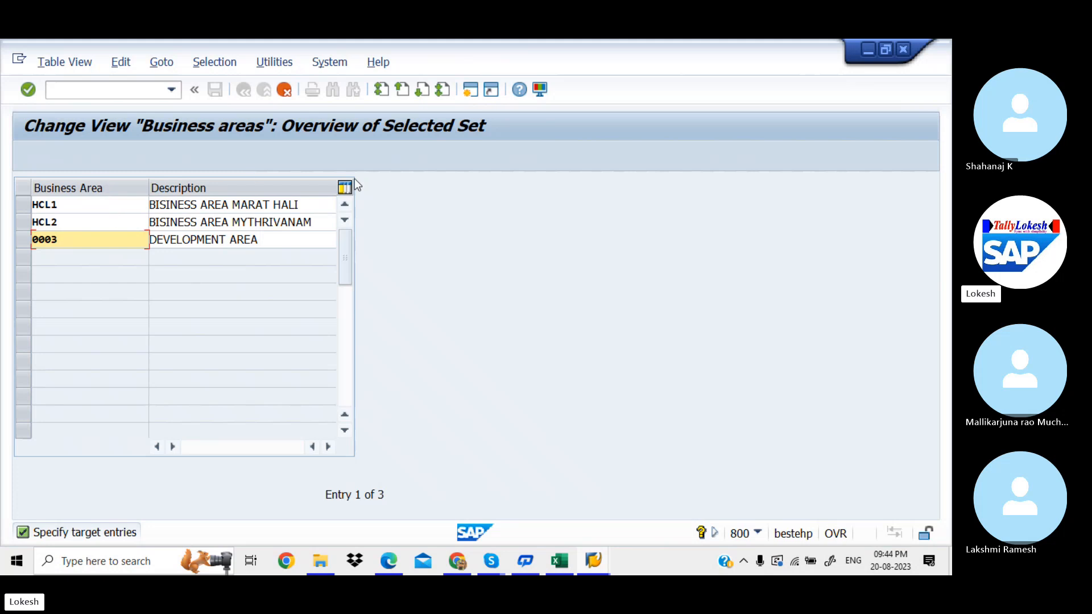
left_click(319, 223)
key("BackSpace")
key("BackSpace")
key("BackSpace")
key("BackSpace")
key("BackSpace")
key("BackSpace")
key("BackSpace")
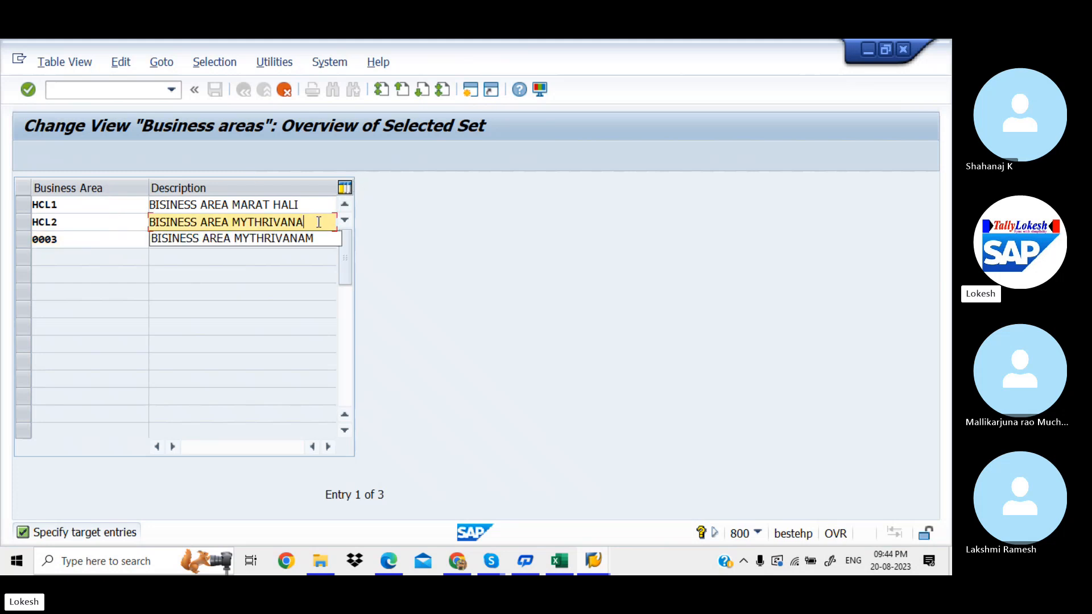
key("BackSpace")
key("BackSpace")
key("BackSpace")
key("BackSpace")
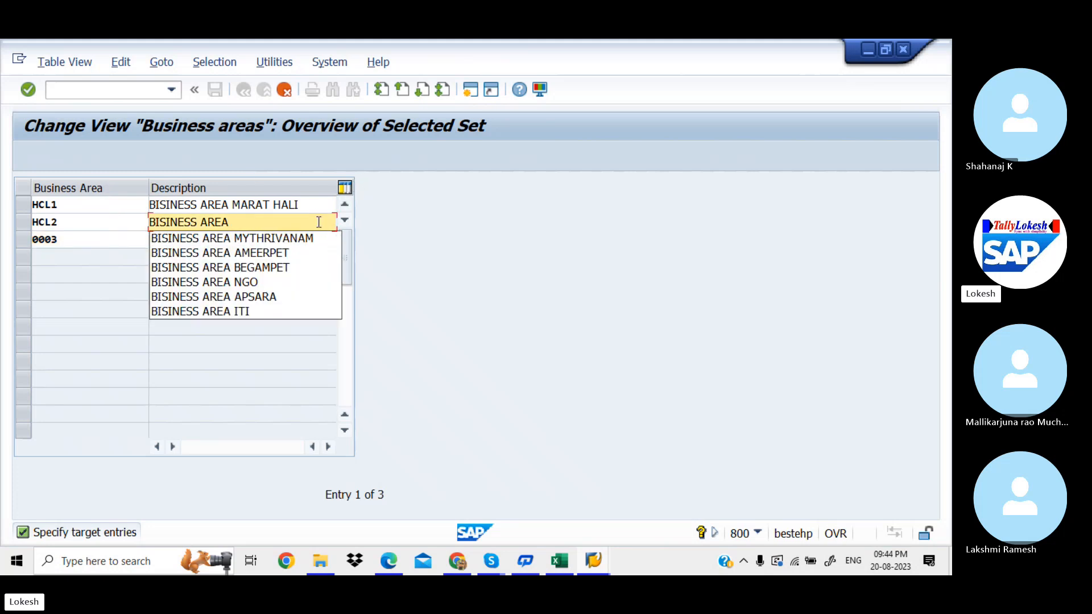
type("RK NAR")
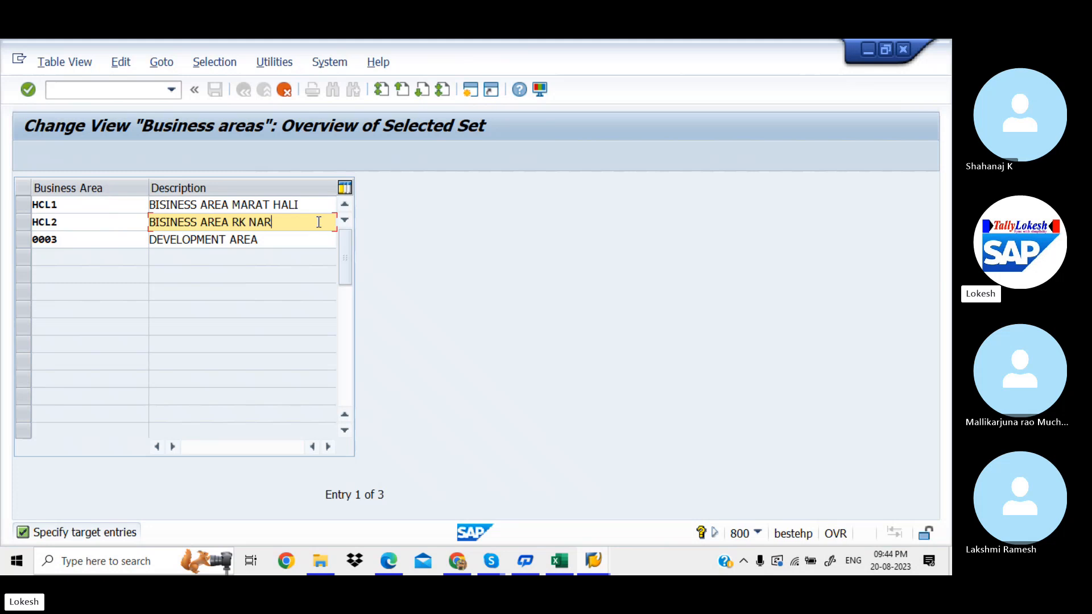
key("BackSpace")
type("GAR")
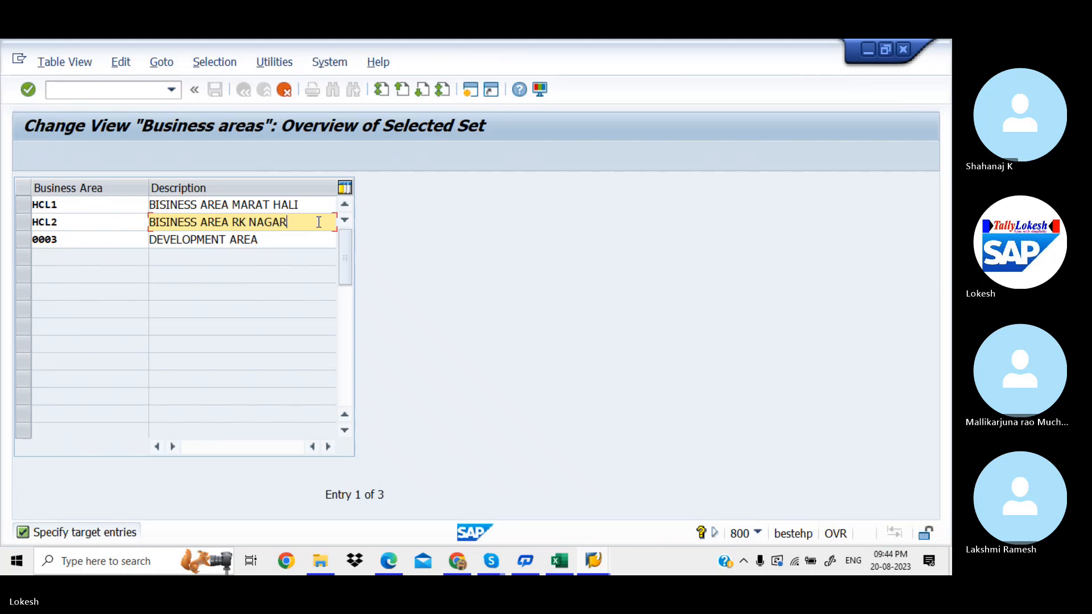
Step: Recode the third entry HCL3, describe it BISINESS AREA MR NAGAR, and confirm all three
left_click(110, 239)
key("BackSpace")
key("BackSpace")
key("BackSpace")
key("BackSpace")
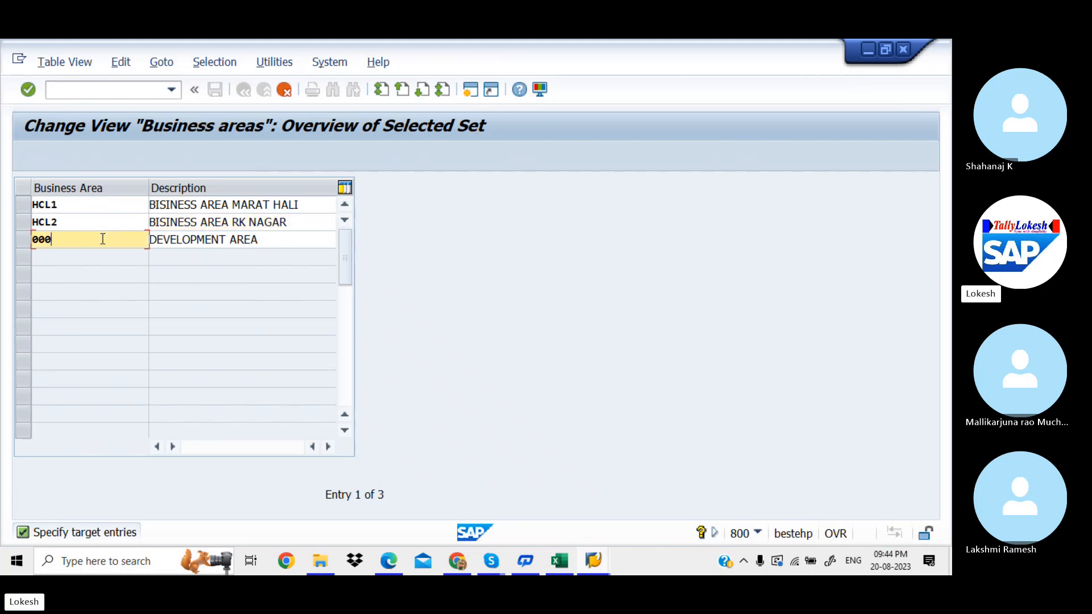
type("HCL3")
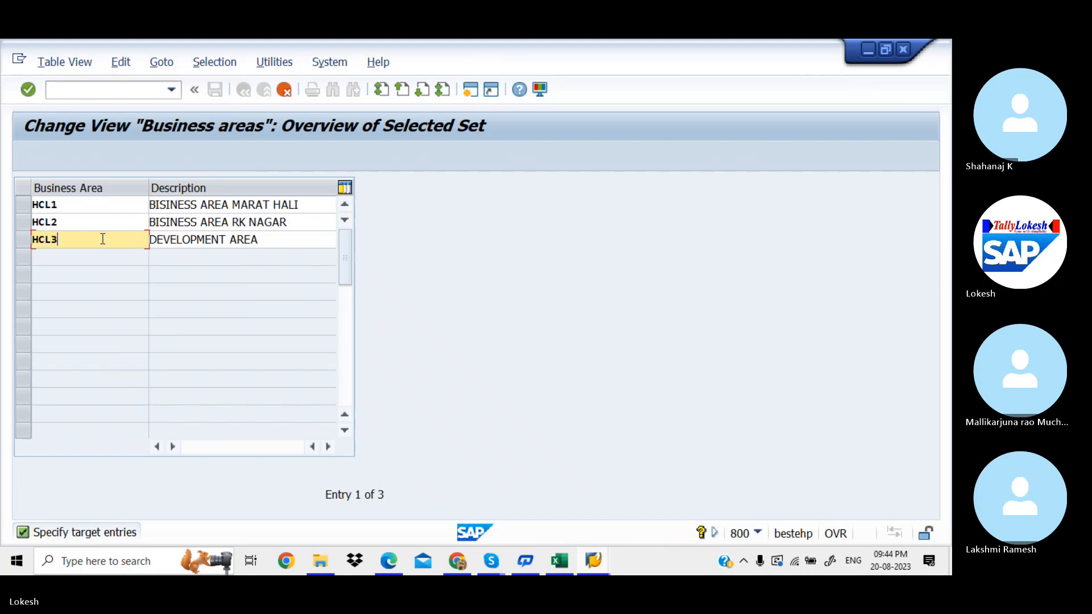
key("Tab")
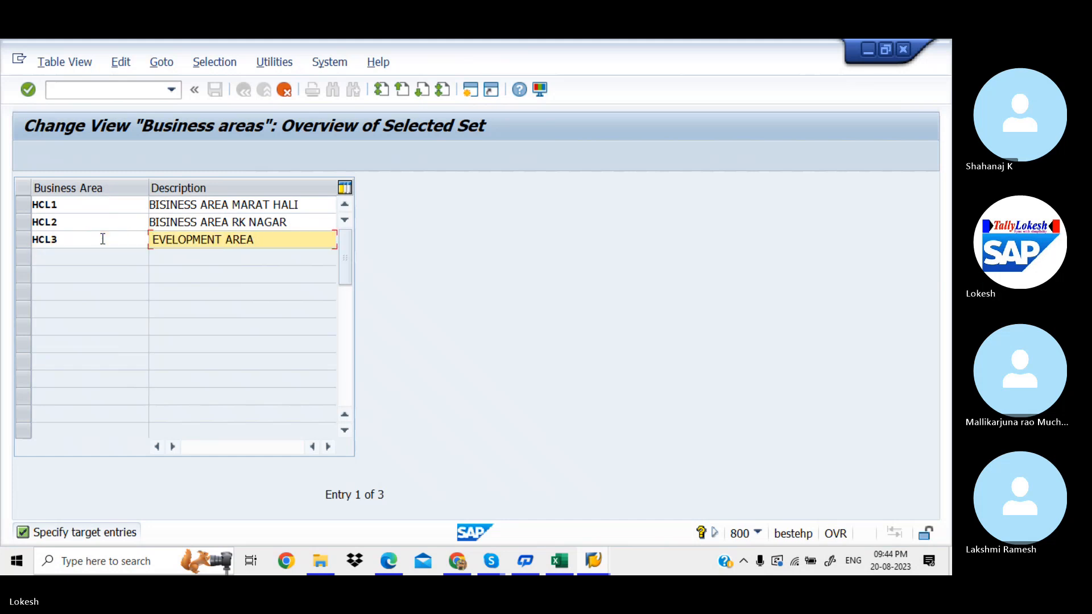
key("Right")
key("Right")
key("Right")
key("Right")
key("Right")
key("Right")
key("BackSpace")
key("BackSpace")
key("BackSpace")
key("BackSpace")
key("BackSpace")
key("BackSpace")
key("BackSpace")
key("BackSpace")
key("BackSpace")
key("BackSpace")
key("BackSpace")
key("BackSpace")
key("BackSpace")
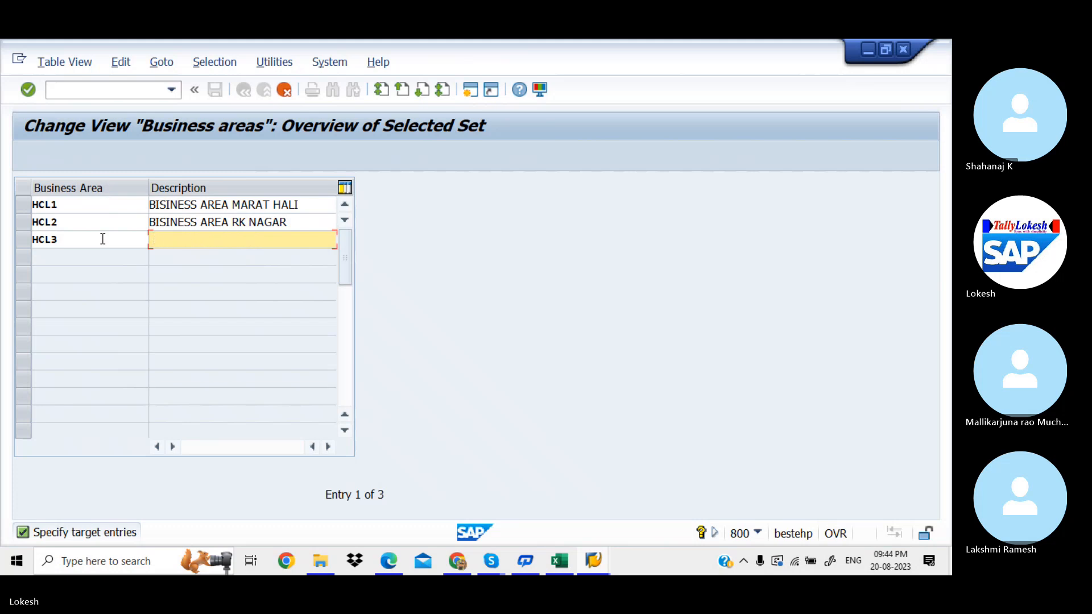
key("Down")
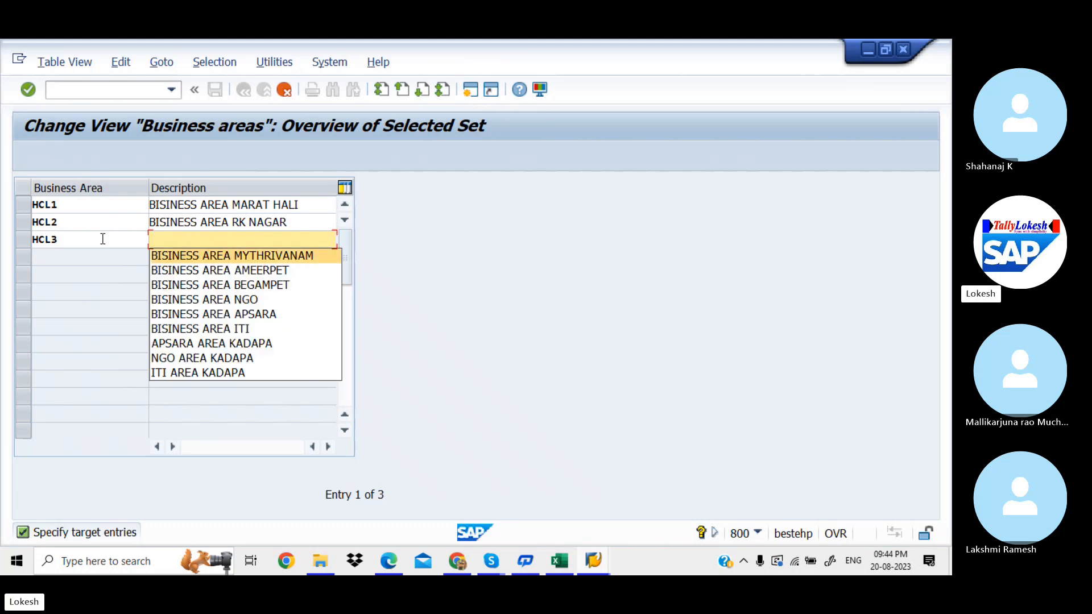
key("Return")
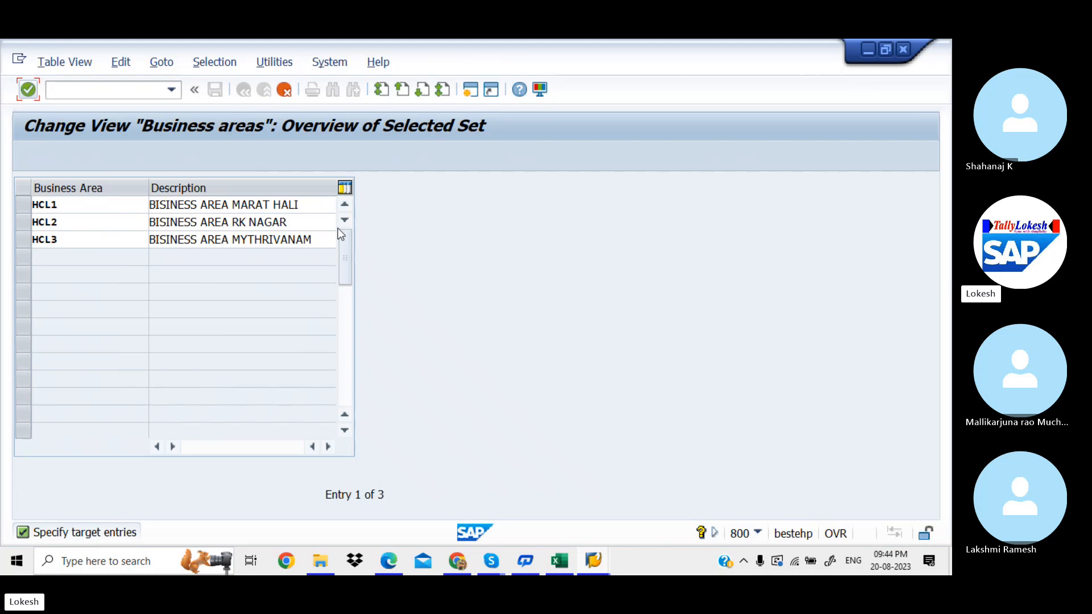
left_click(328, 237)
key("BackSpace")
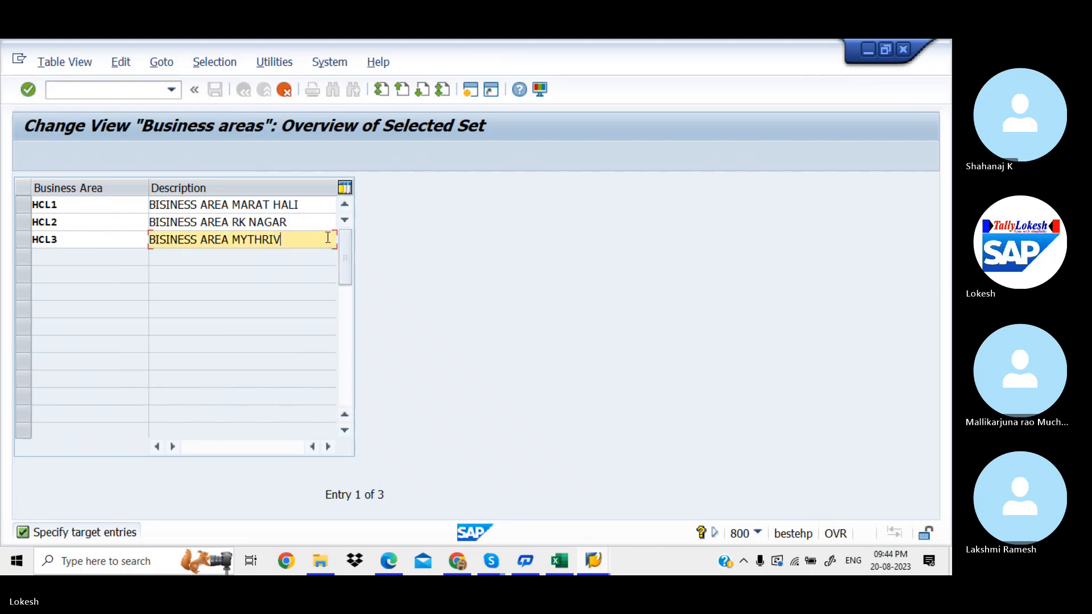
key("BackSpace")
key("BackSpace")
key("BackSpace")
key("BackSpace")
key("BackSpace")
key("BackSpace")
key("BackSpace")
key("BackSpace")
key("BackSpace")
key("BackSpace")
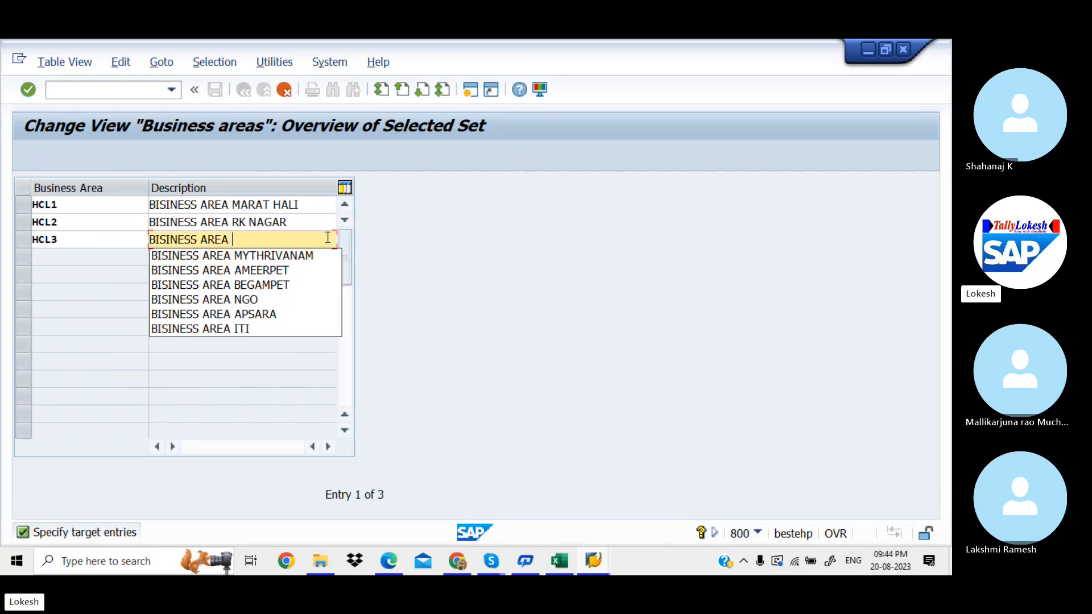
type("MR NAGAR")
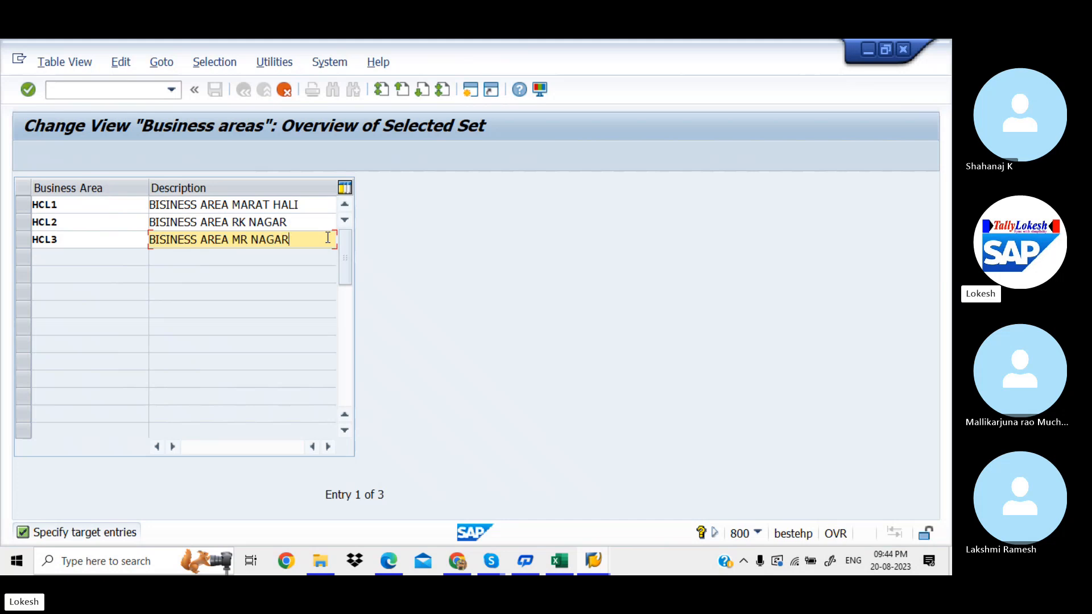
key("Return")
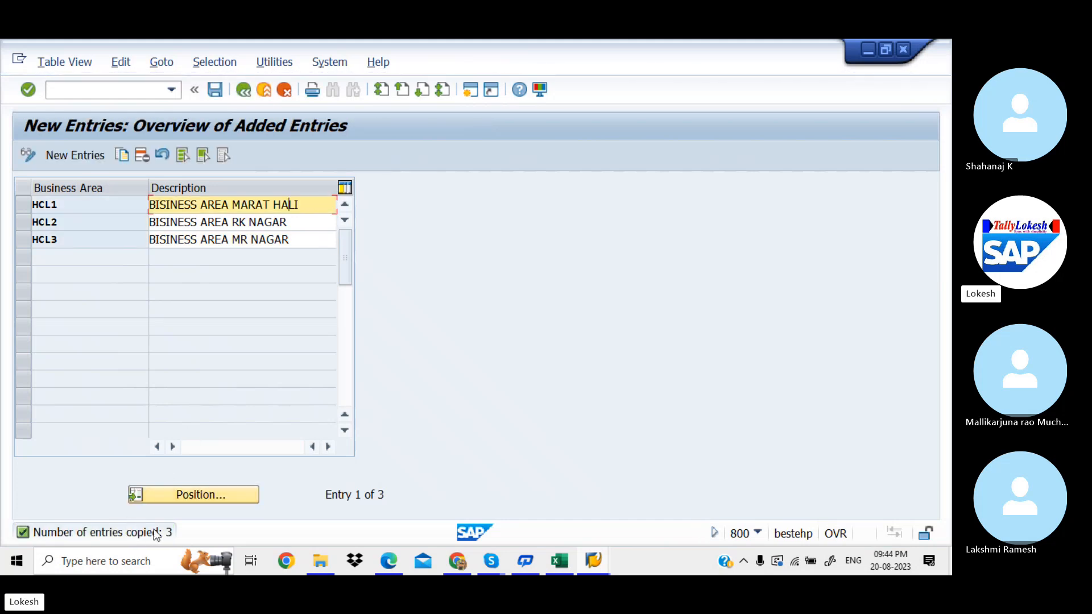
Step: Save HCL1, HCL2 and HCL3 under new customizing request MAHK912104, 'Define Business Areas for HCL'
left_click(215, 92)
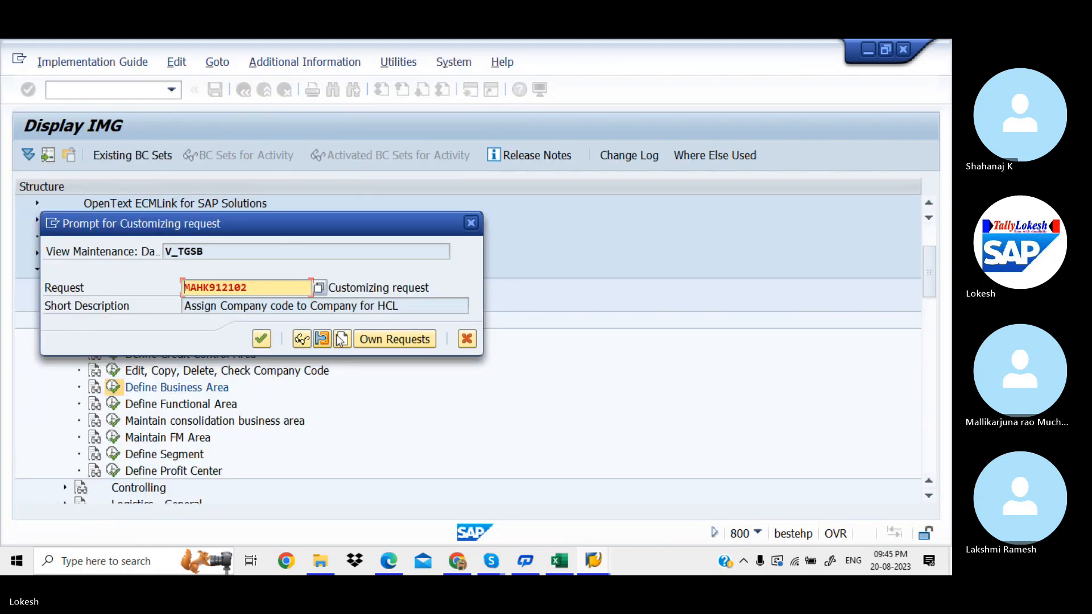
left_click(343, 339)
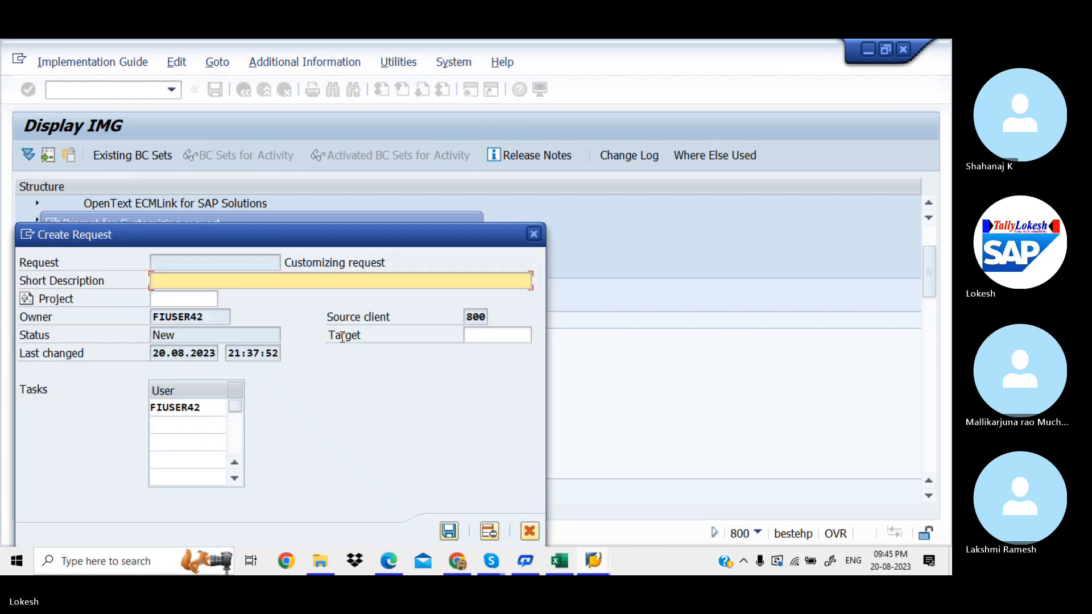
type("Define Busines")
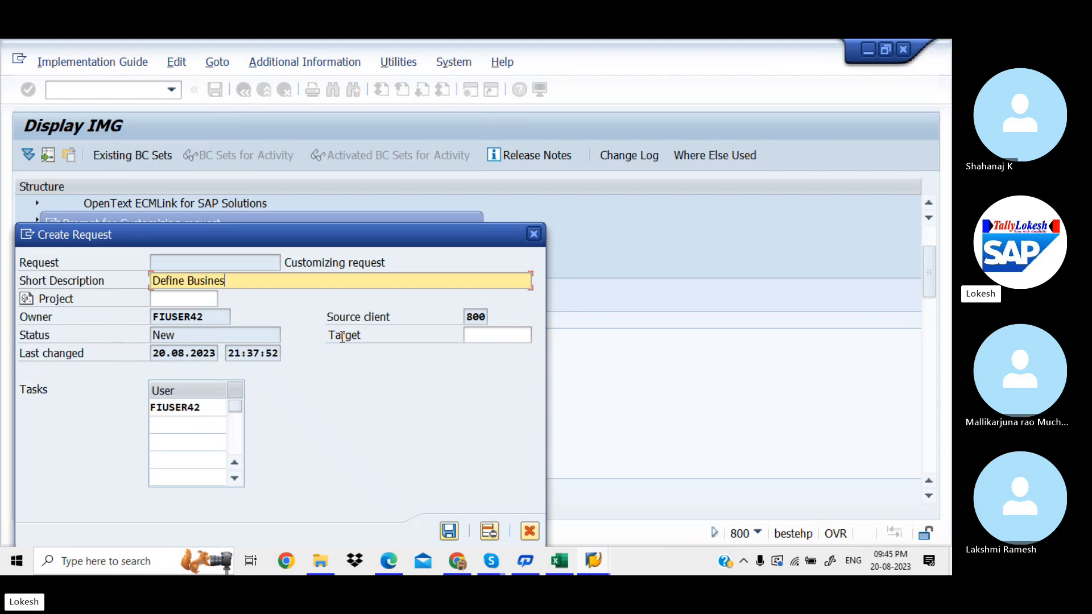
type("s Areas")
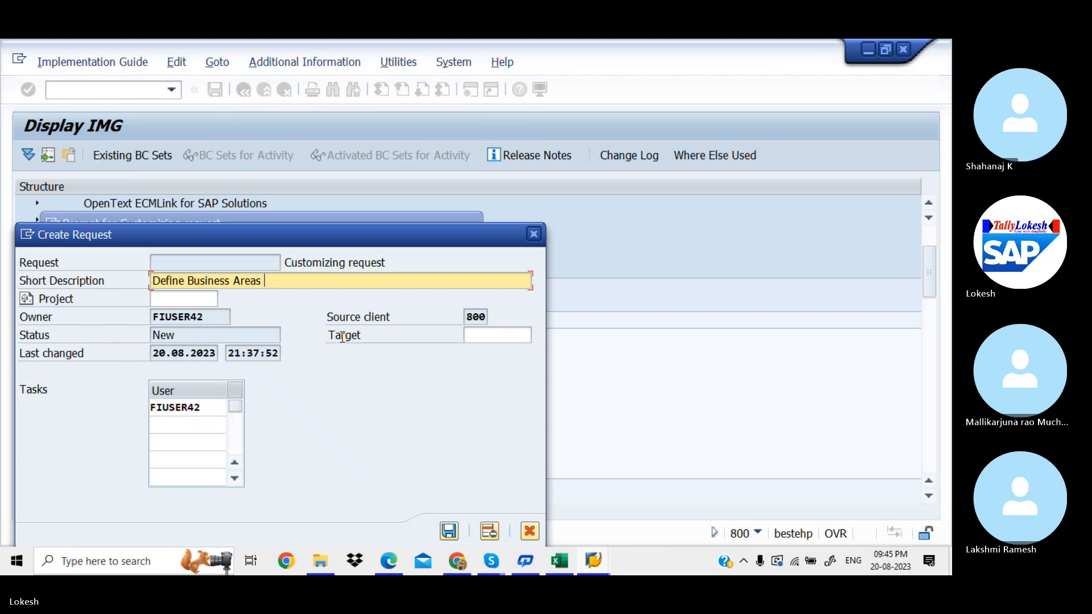
type(" for Ho")
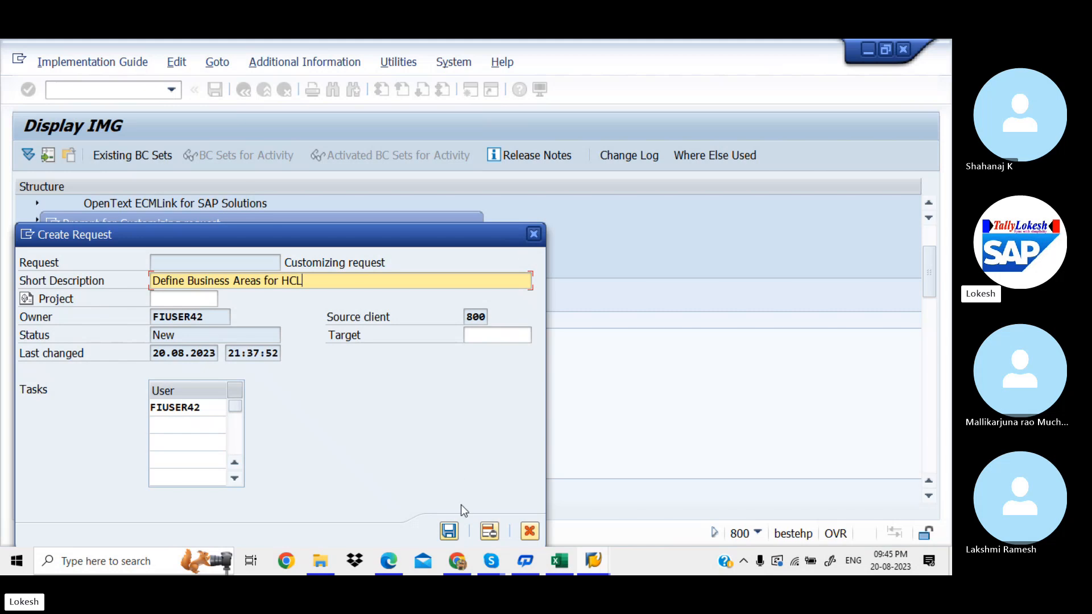
left_click(456, 530)
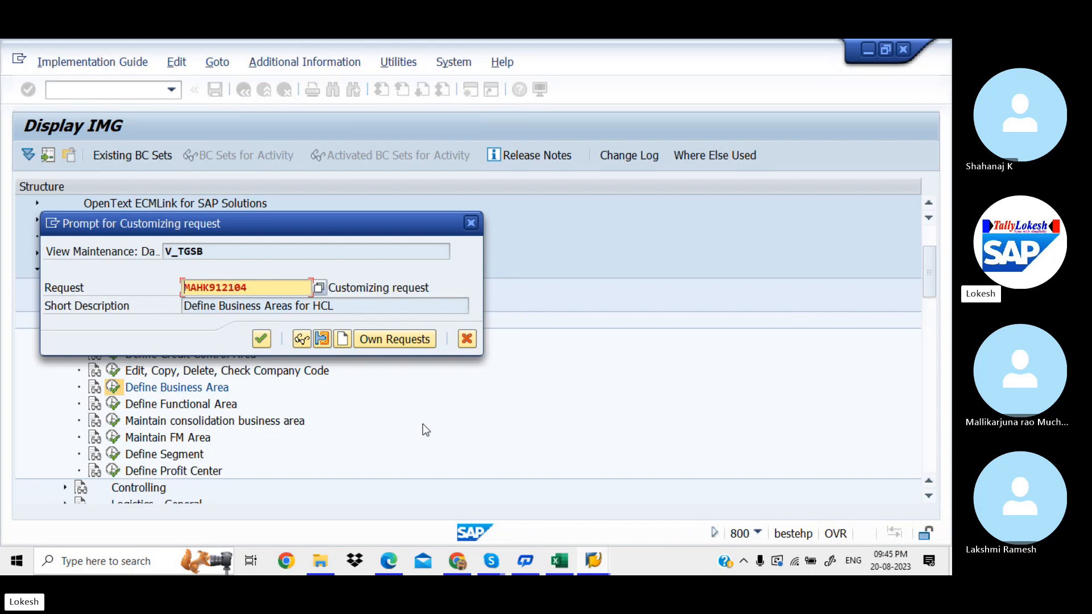
left_click(261, 340)
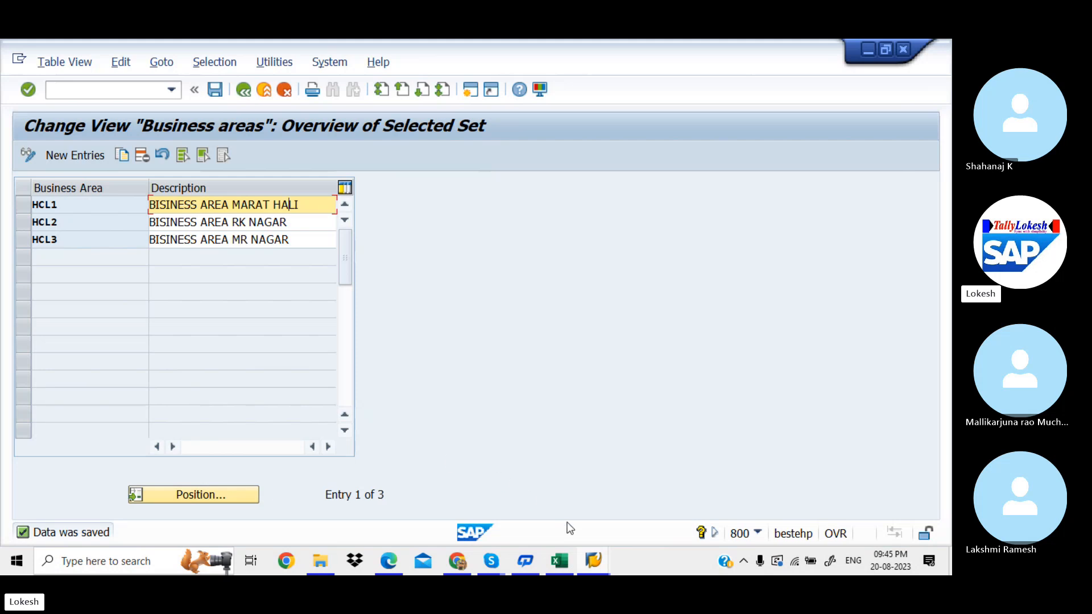
Step: Enter HCL1,HCL2,HCL3 in cell D6 of the Excel tracking sheet and autofit column D
left_click(560, 560)
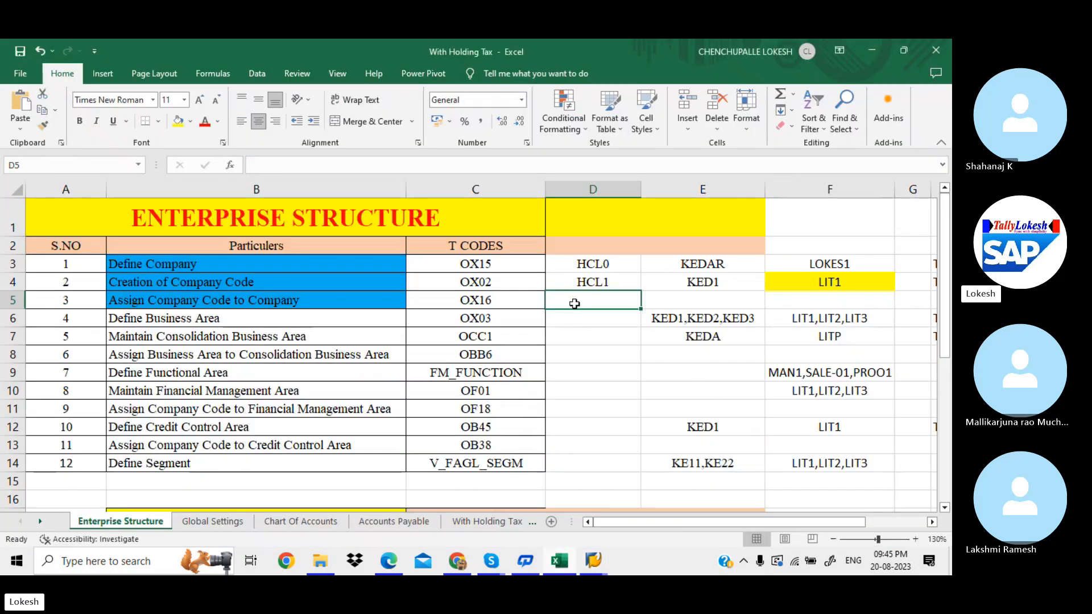
left_click(572, 315)
type("HCL")
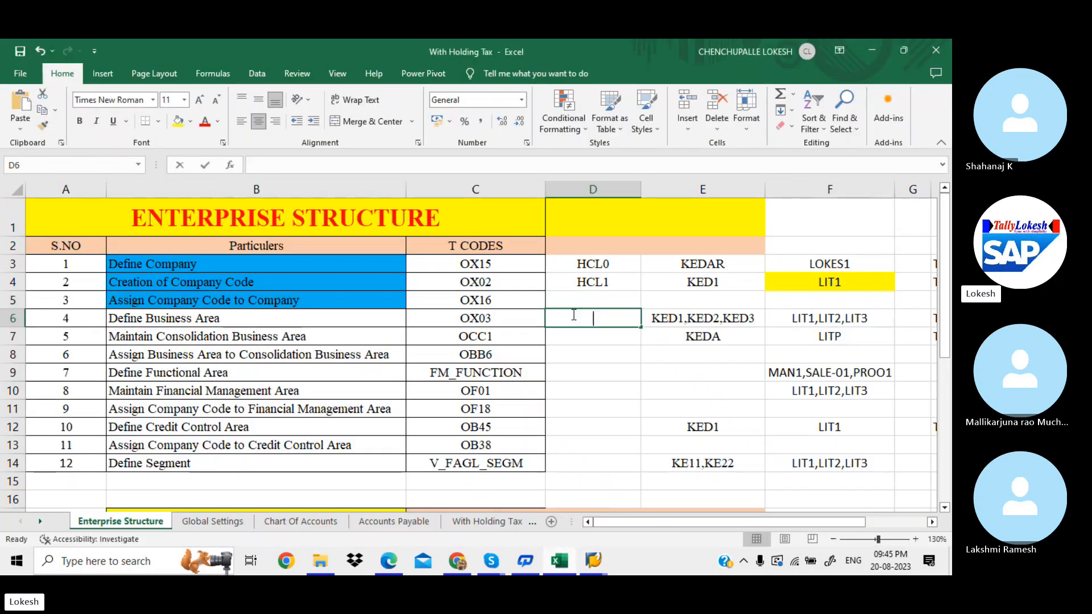
type("1")
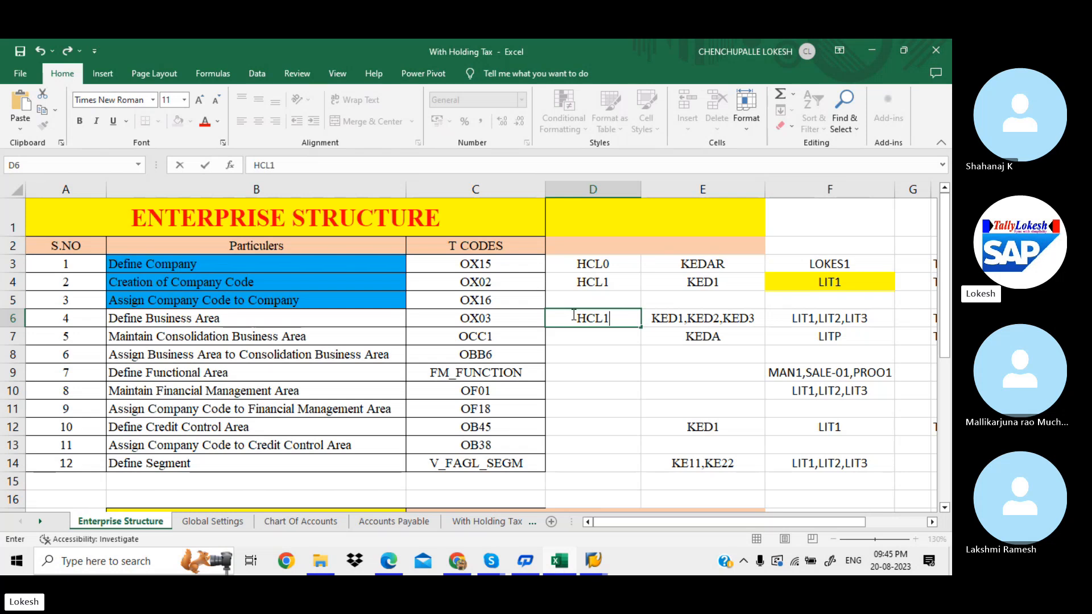
type(",HCL2,")
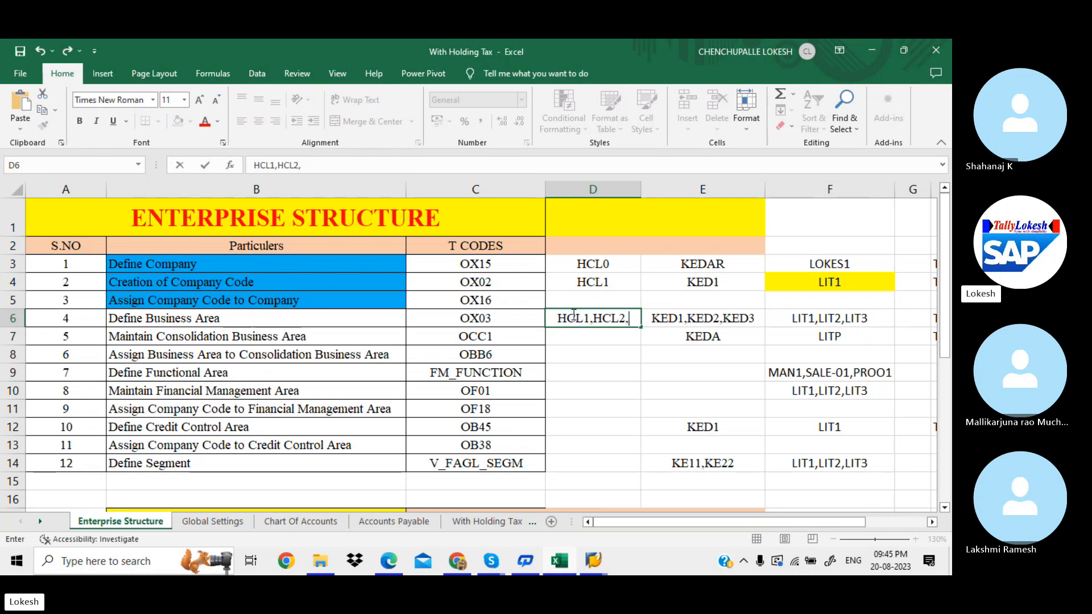
type("HCL3")
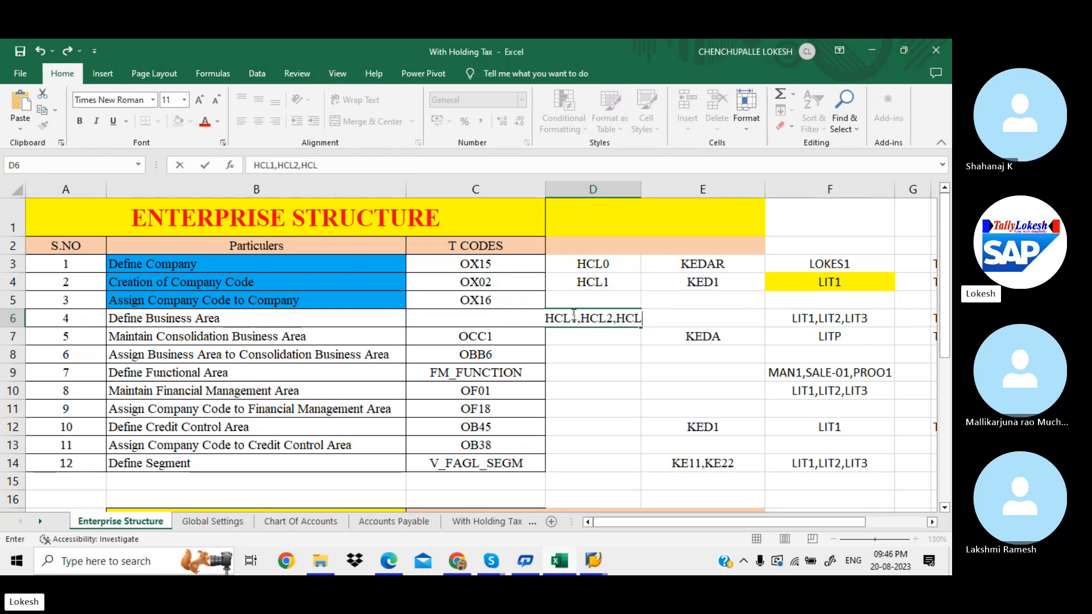
left_click(600, 333)
double_click(639, 191)
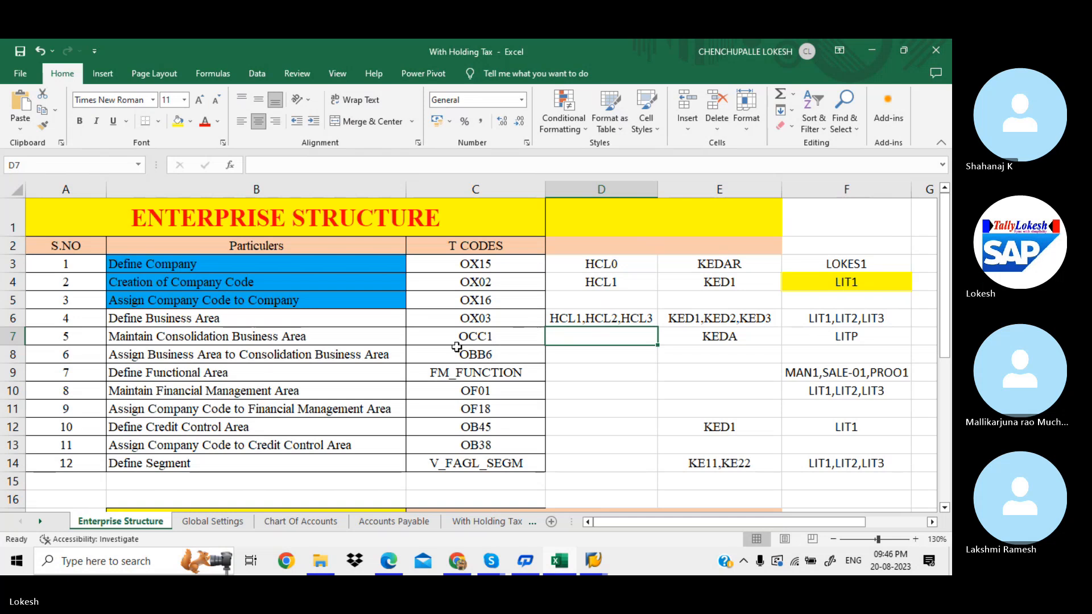
left_click(392, 562)
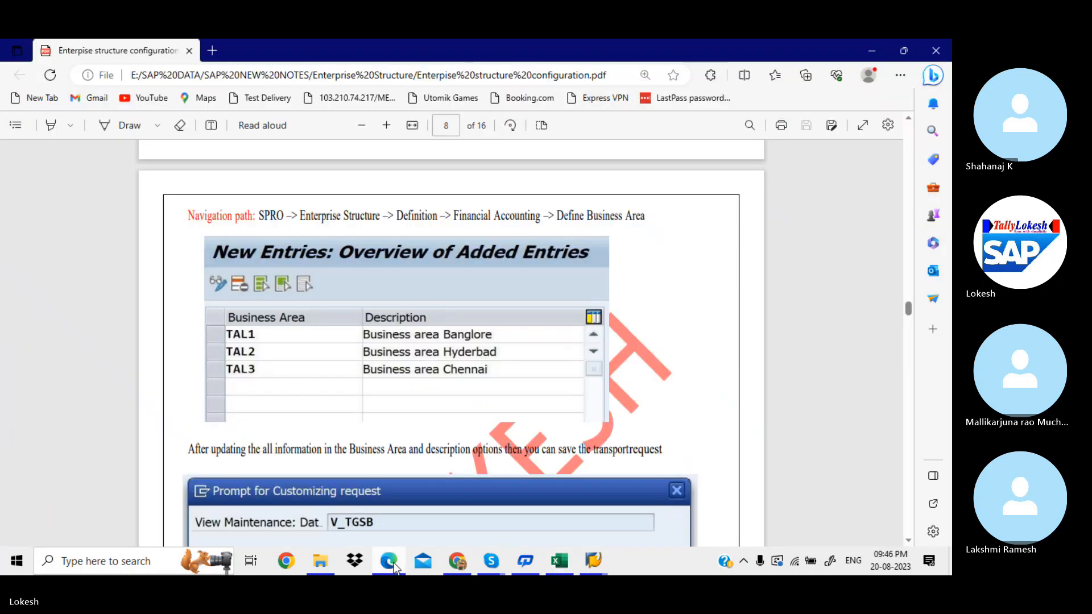
Step: Scroll the PDF notes to section 5, Consolidation Business Area (OCC1), on page 9
key("Down")
key("Down")
key("Down")
key("Down")
key("Down")
key("Down")
key("Down")
key("Down")
key("Down")
key("Down")
key("Down")
key("Down")
key("Down")
key("Down")
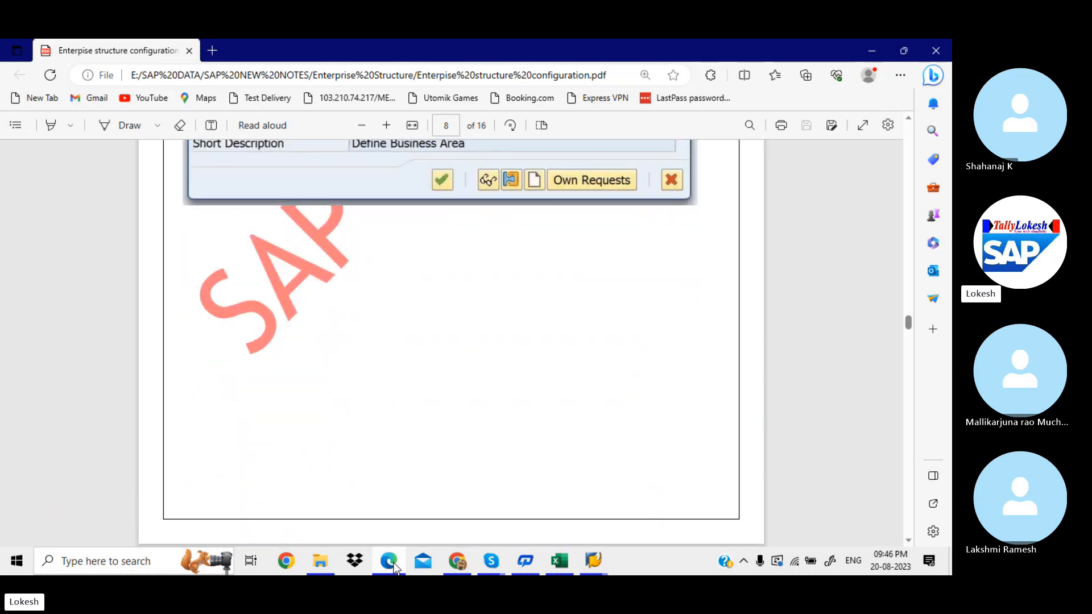
key("Down")
key("Down")
key("Down")
key("Down")
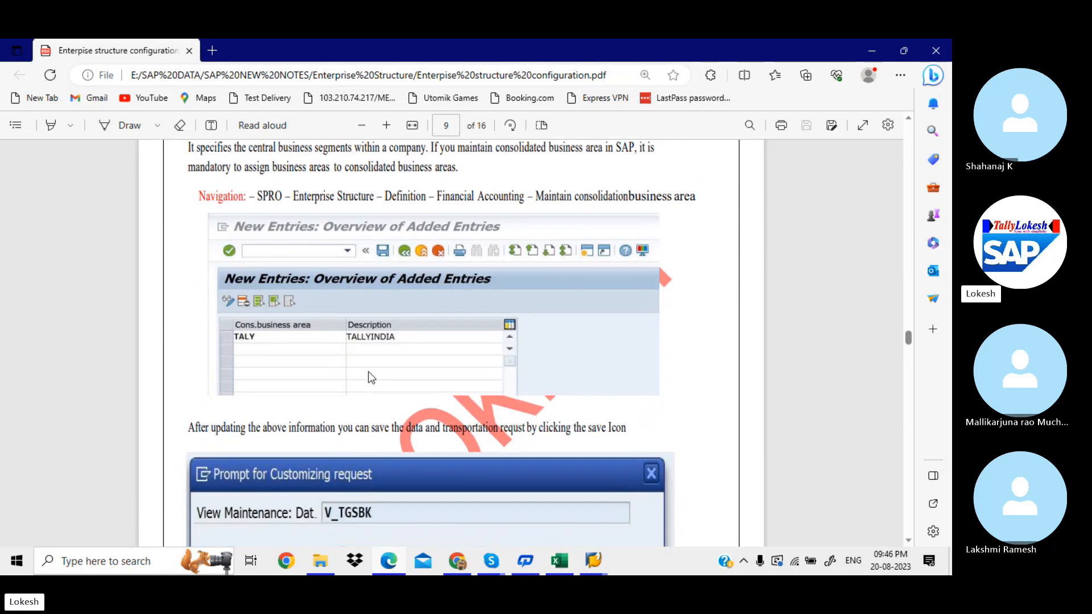
key("alt+Tab")
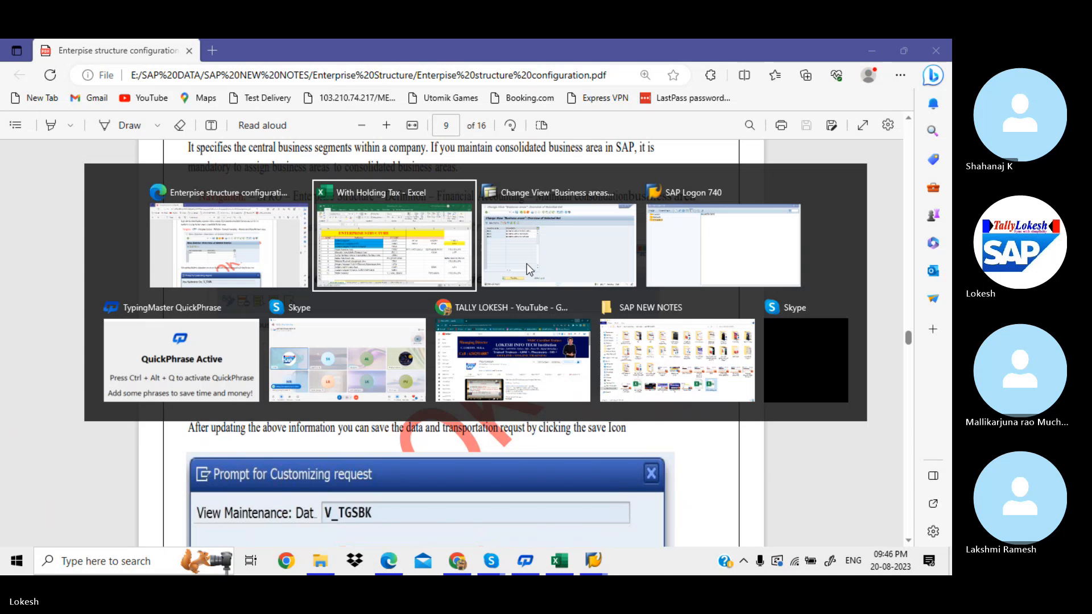
Step: Back out to the IMG tree and open maintenance of consolidation business areas
left_click(529, 270)
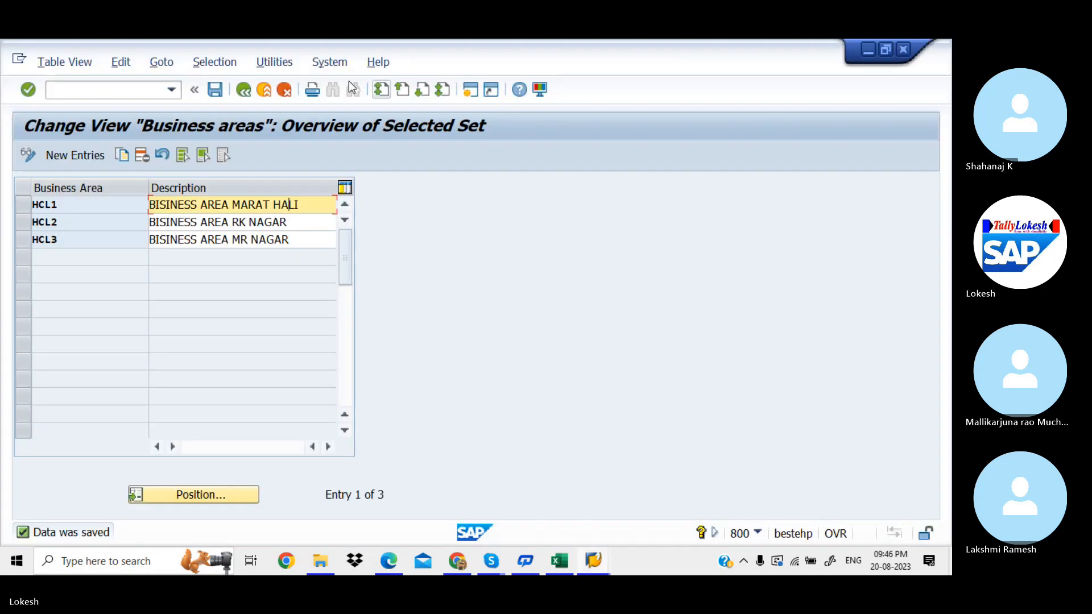
left_click(244, 89)
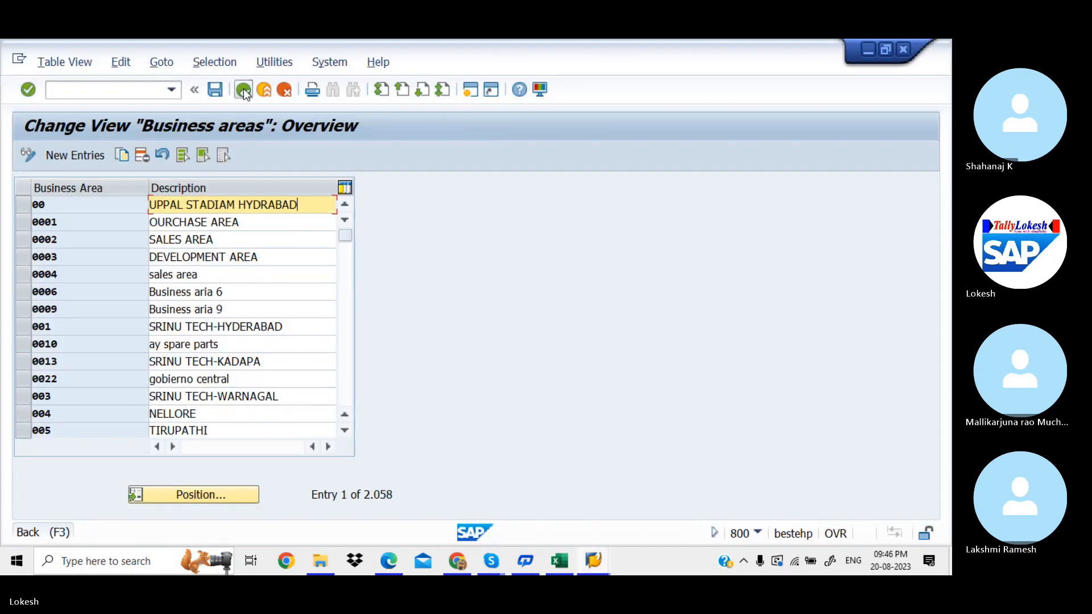
left_click(243, 88)
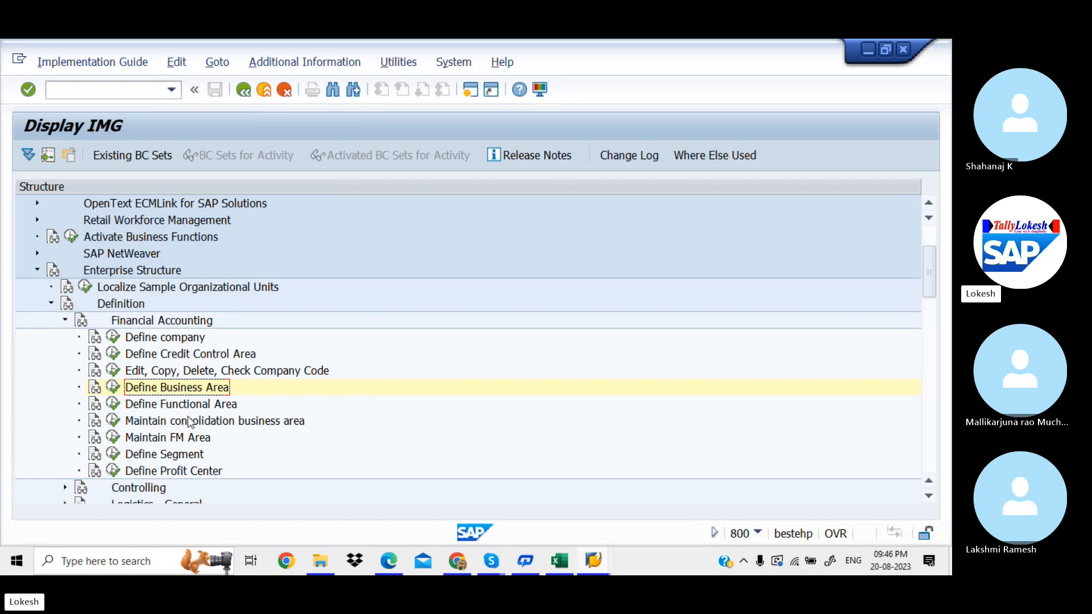
left_click(113, 421)
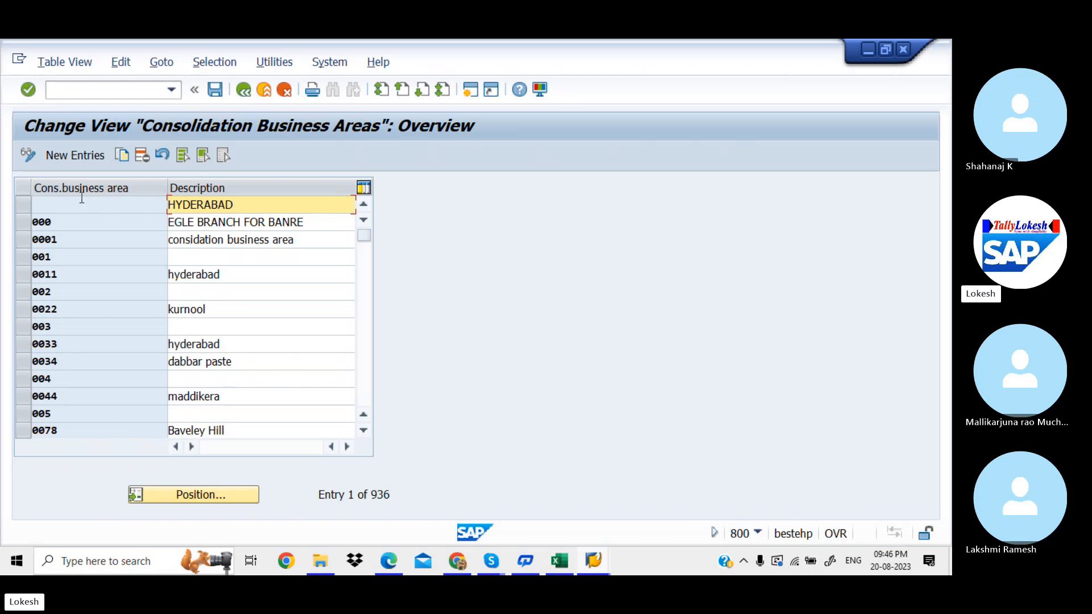
Step: Add new consolidation business area HCL with the description 'Consolidate Business HCL'
left_click(79, 159)
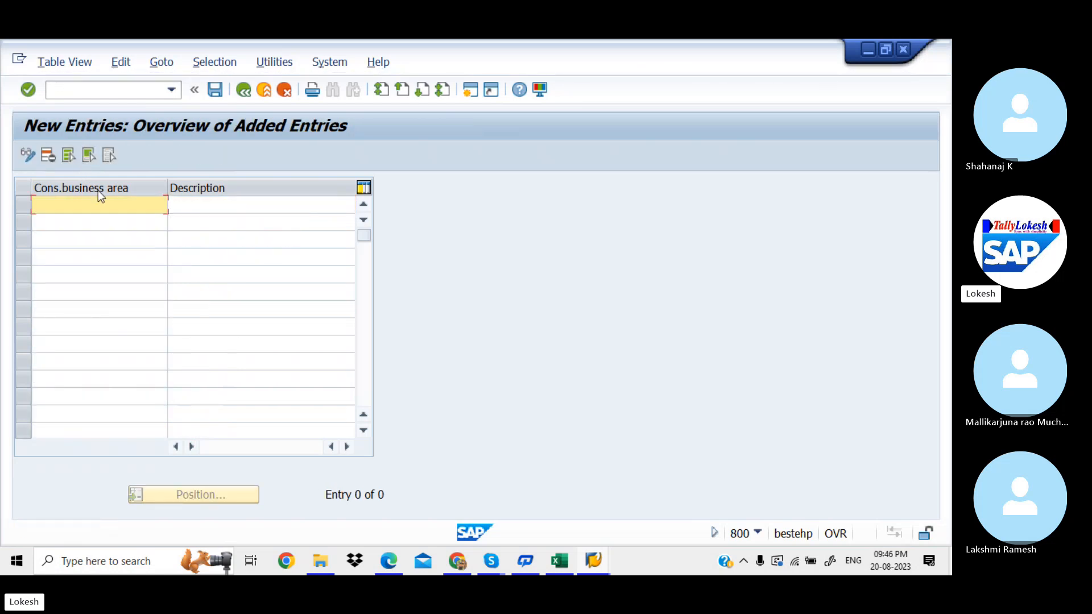
type("HCL")
key("Tab")
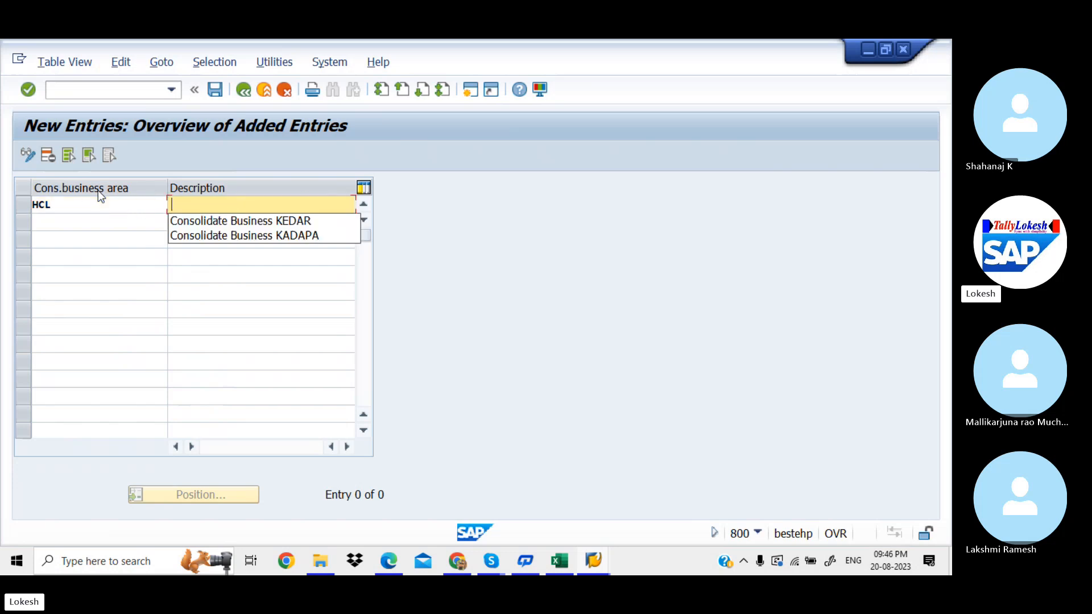
key("Down")
key("Tab")
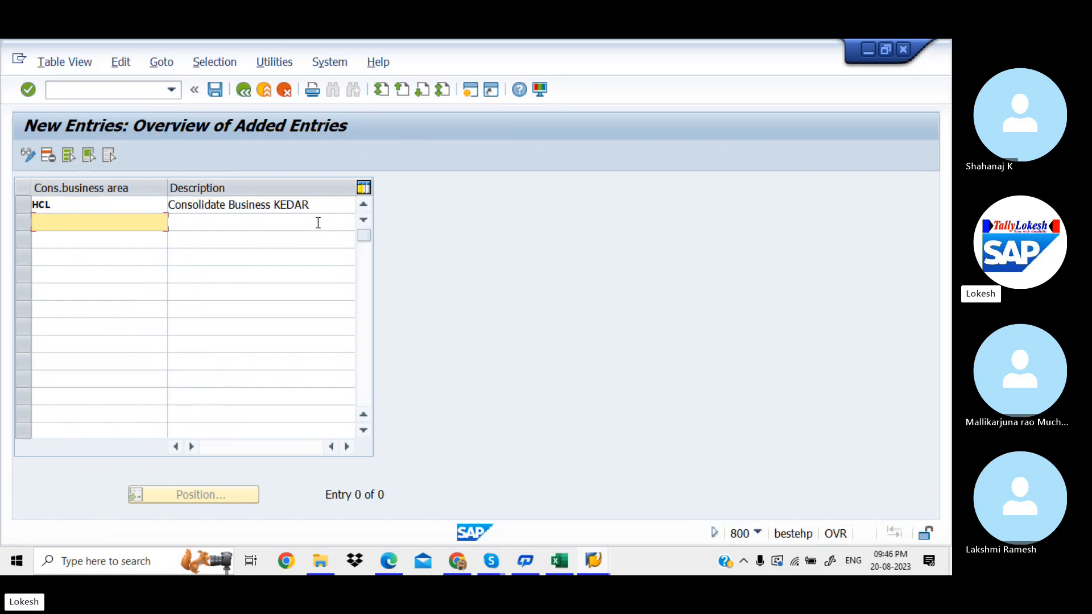
left_click(315, 208)
key("BackSpace")
key("BackSpace")
key("BackSpace")
key("BackSpace")
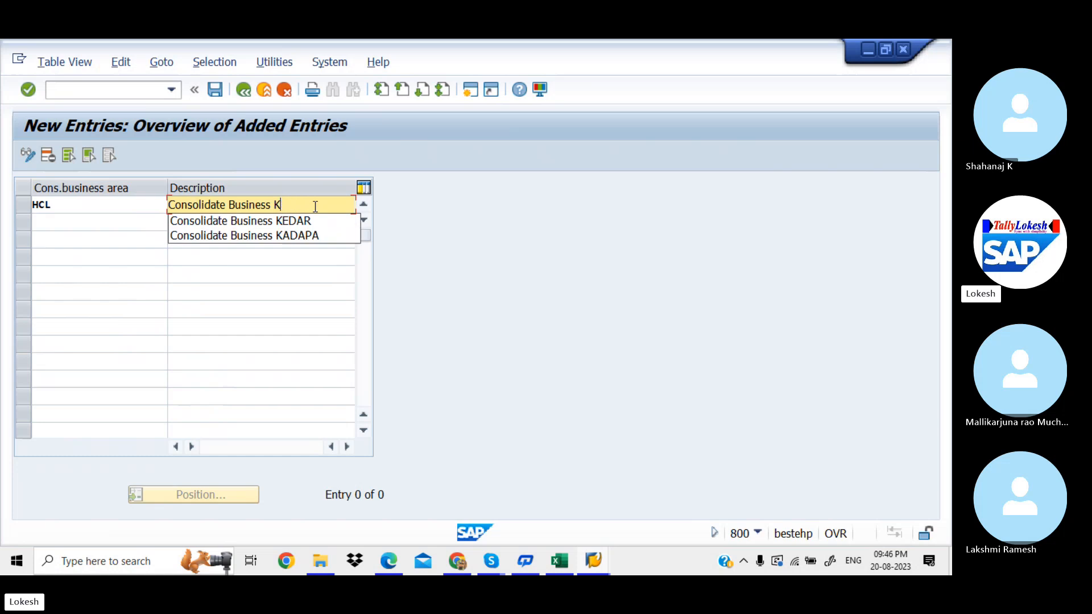
type("hc")
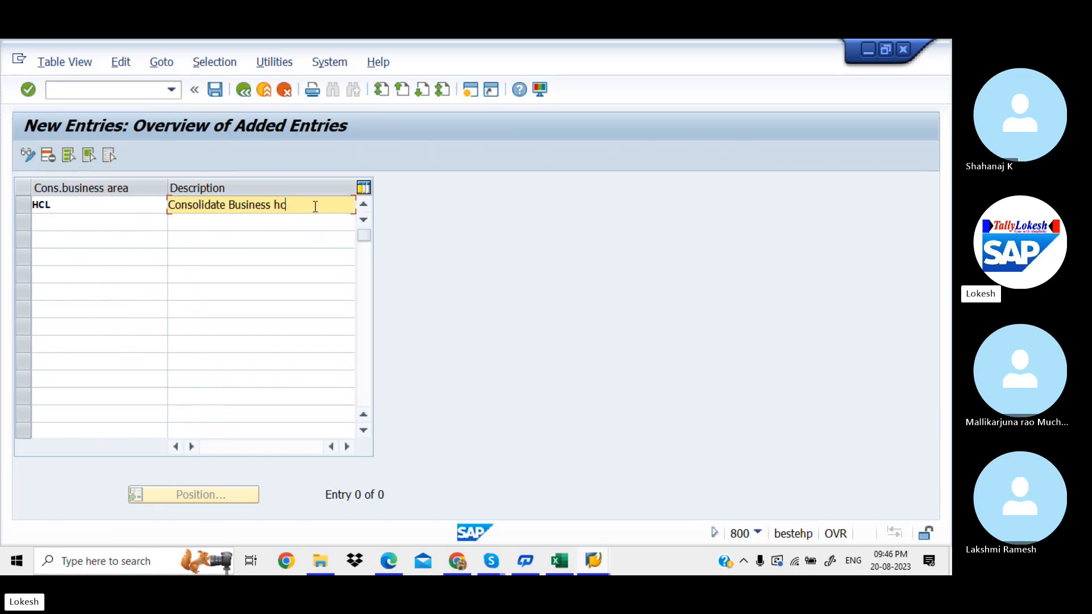
key("BackSpace")
key("BackSpace")
type("H")
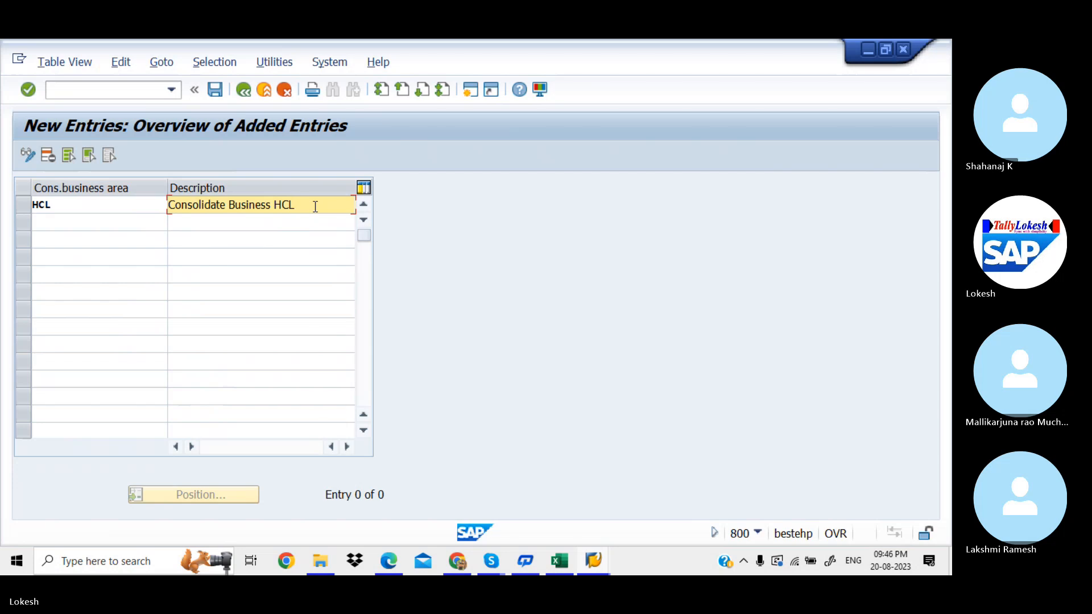
type("CL")
key("Return")
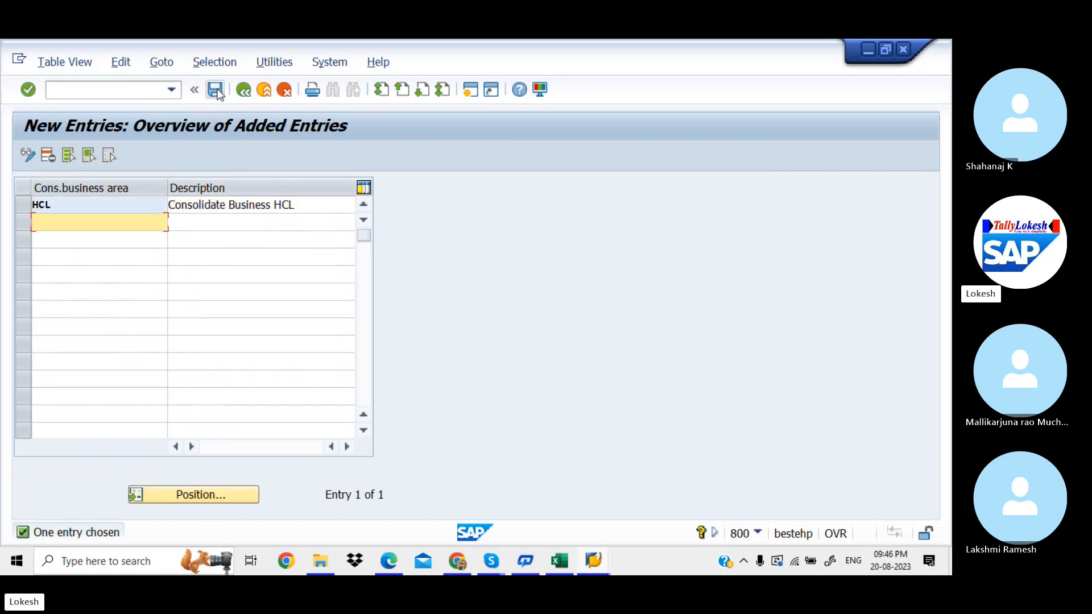
Step: Save HCL under new request MAHK912106, 'MAINTAIN CONSOLIDATION FOR HCL', and return to the IMG tree
left_click(216, 90)
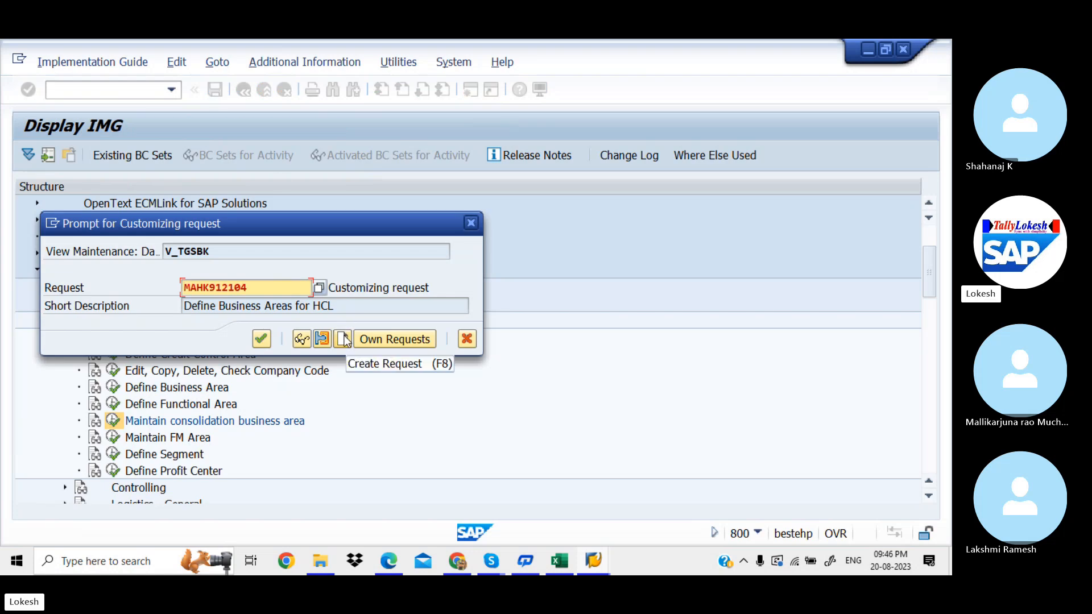
left_click(343, 339)
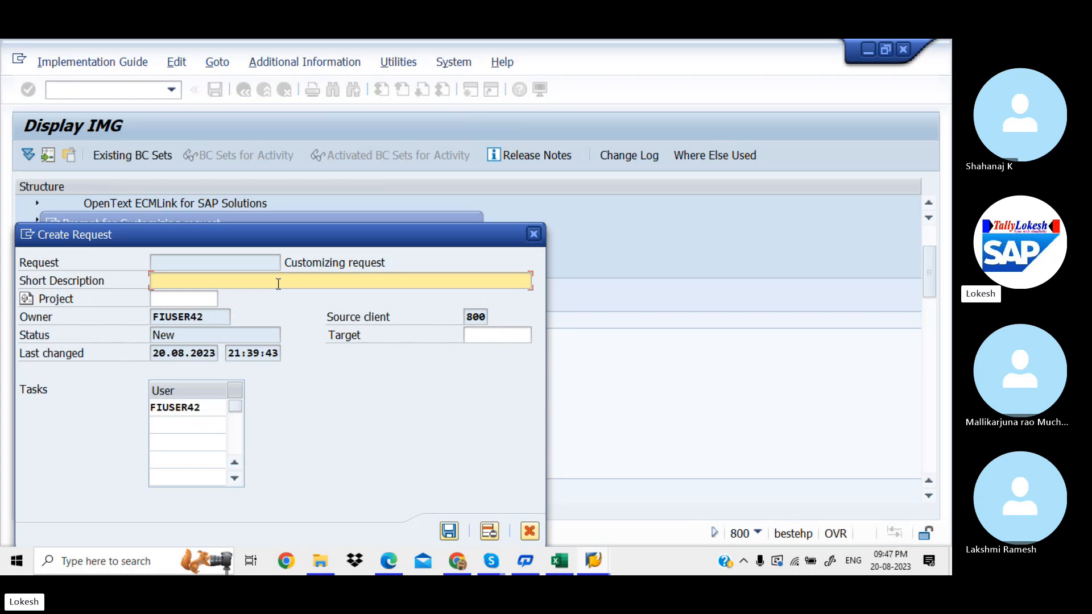
type("MAINTAIN ")
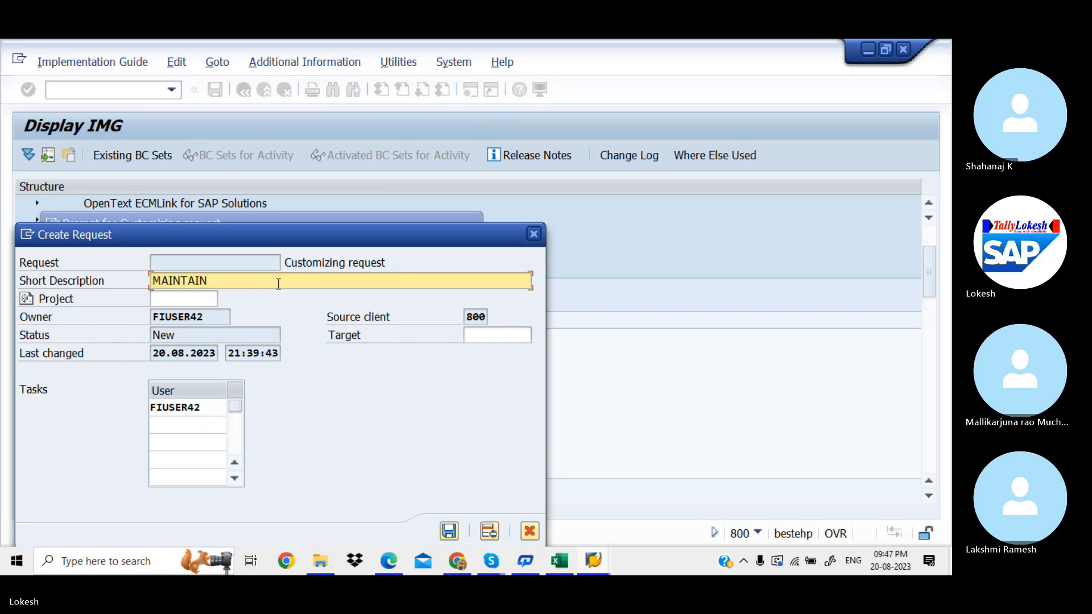
type("CONSOLIDATION FOR HCL")
left_click(449, 530)
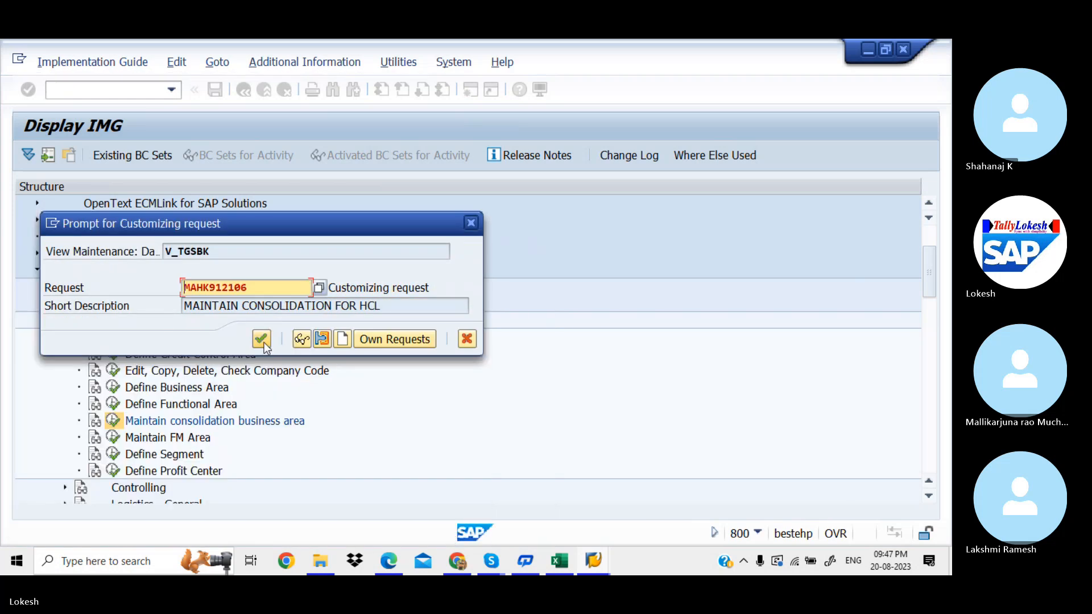
left_click(262, 342)
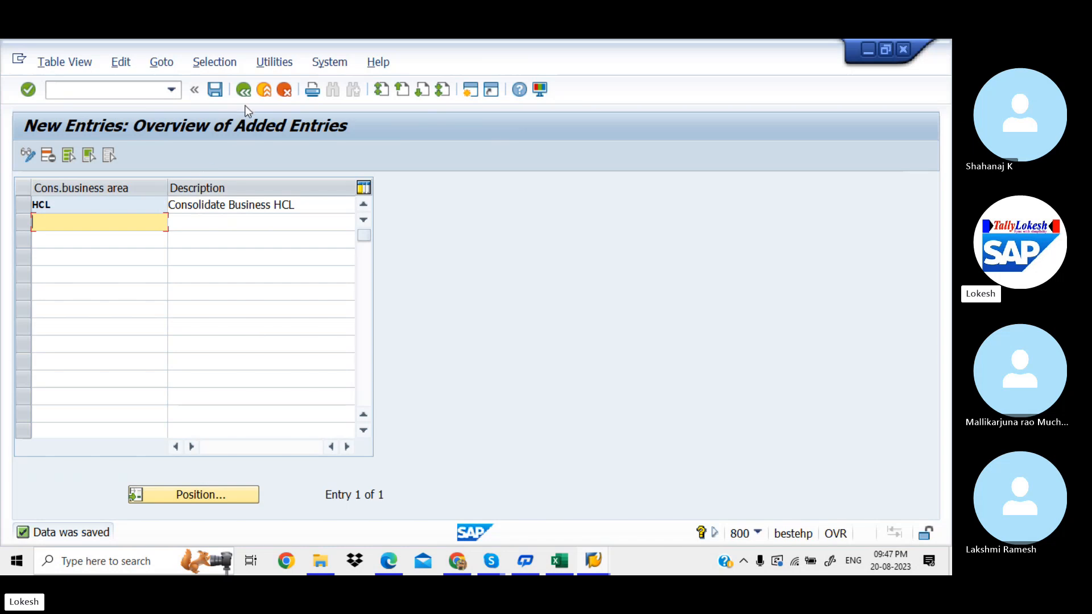
left_click(244, 89)
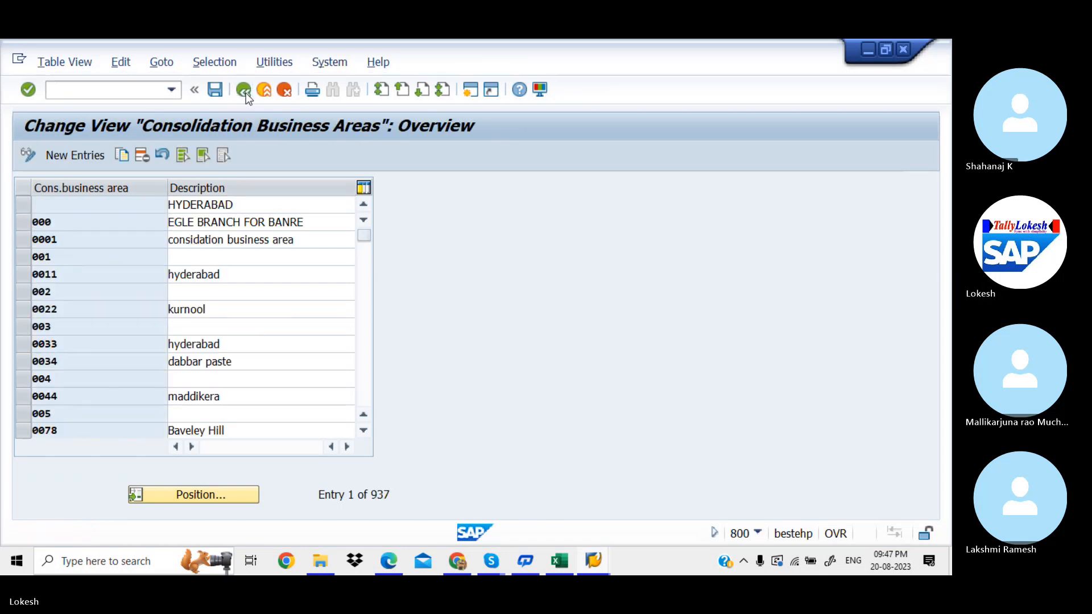
left_click(244, 91)
Step: Record HCL in cell D7 of the Excel tracking sheet, then return to SAP's IMG tree
left_click(552, 562)
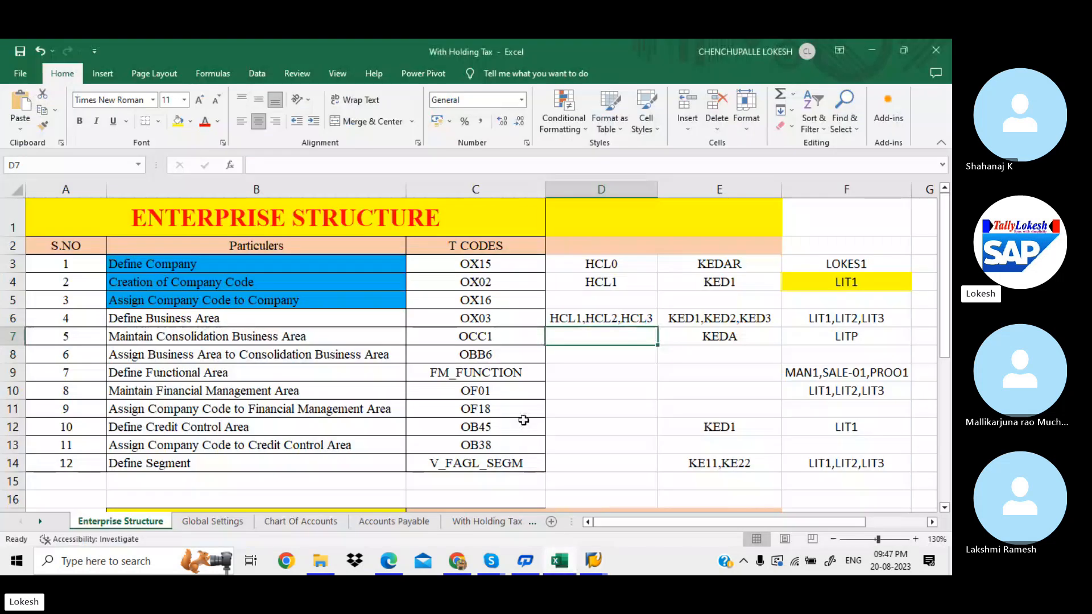
left_click(562, 340)
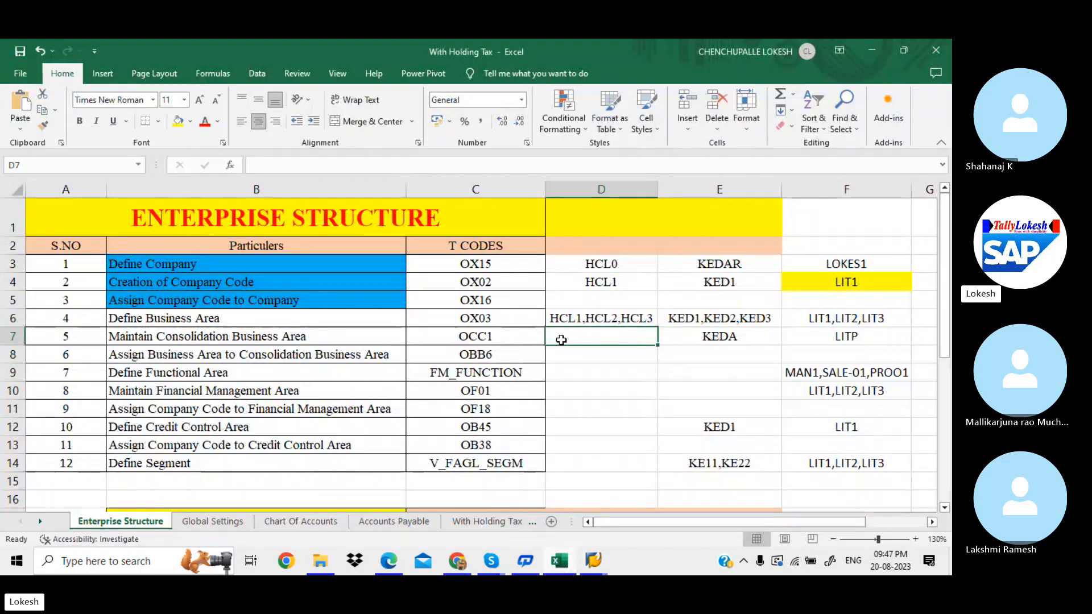
type("HCL")
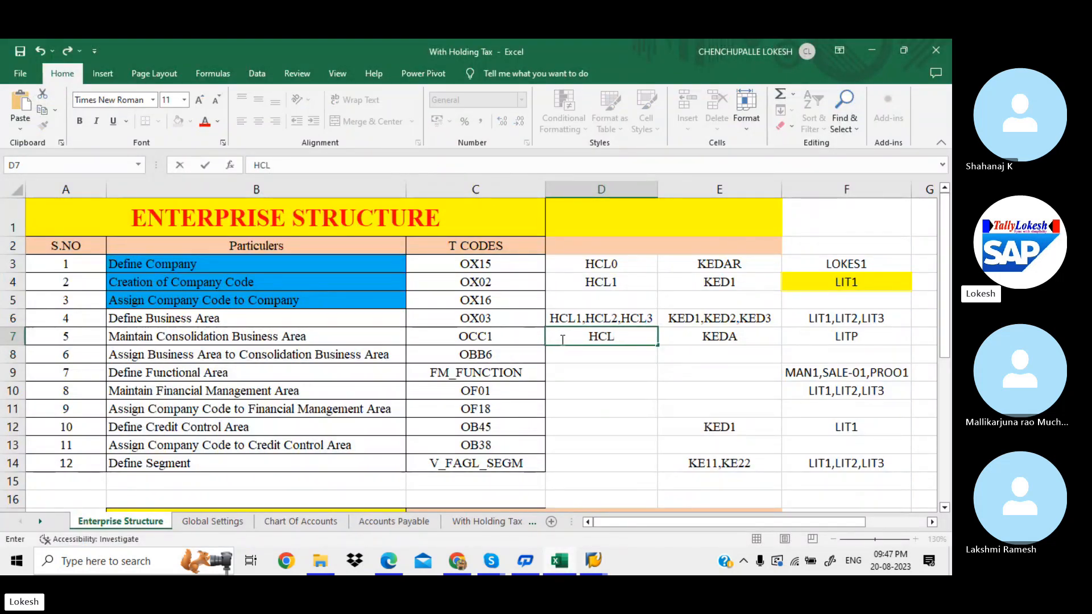
key("Return")
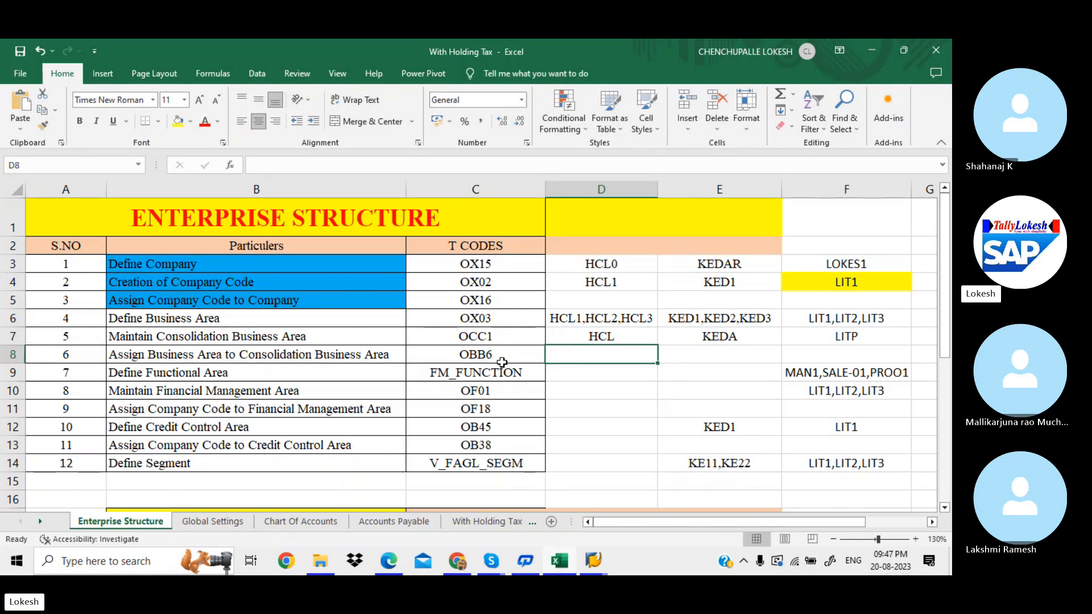
key("alt+Tab")
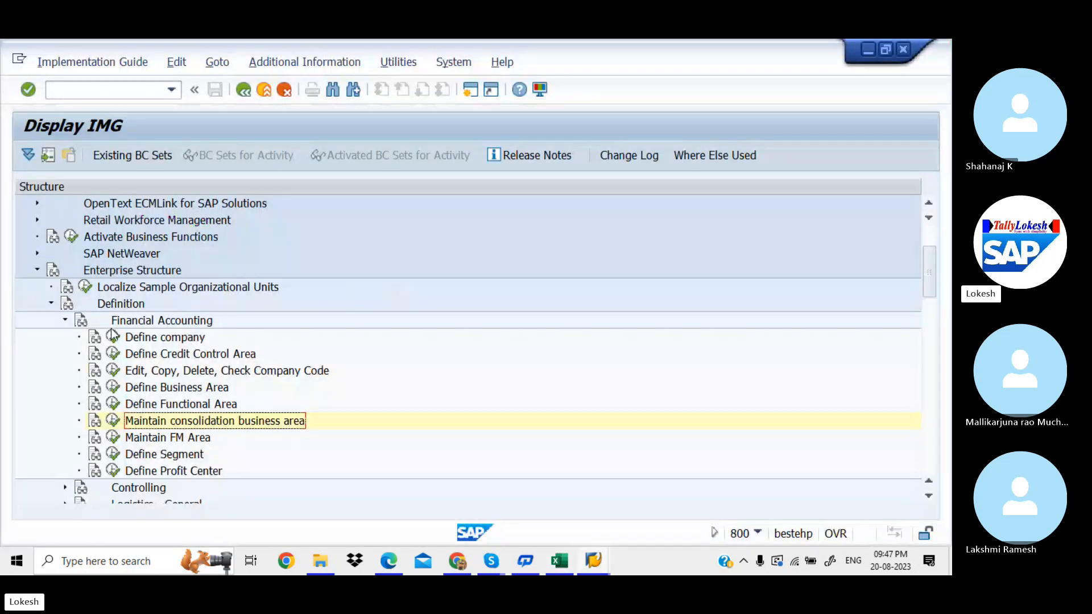
left_click(66, 320)
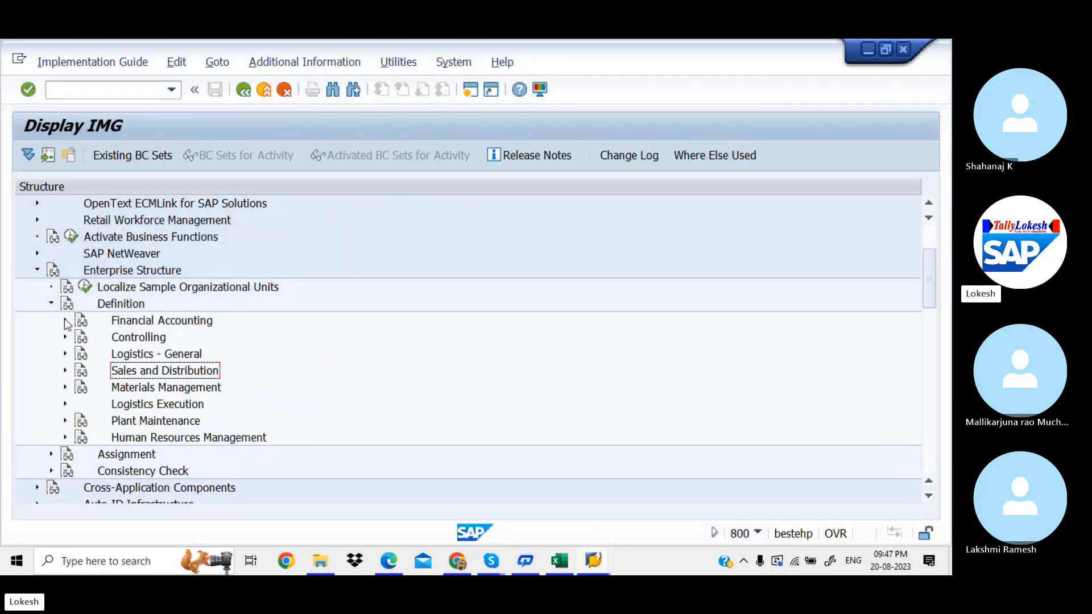
Step: Under Assignment > Financial Accounting, open 'Assign business area to consolidation business area'
left_click(52, 303)
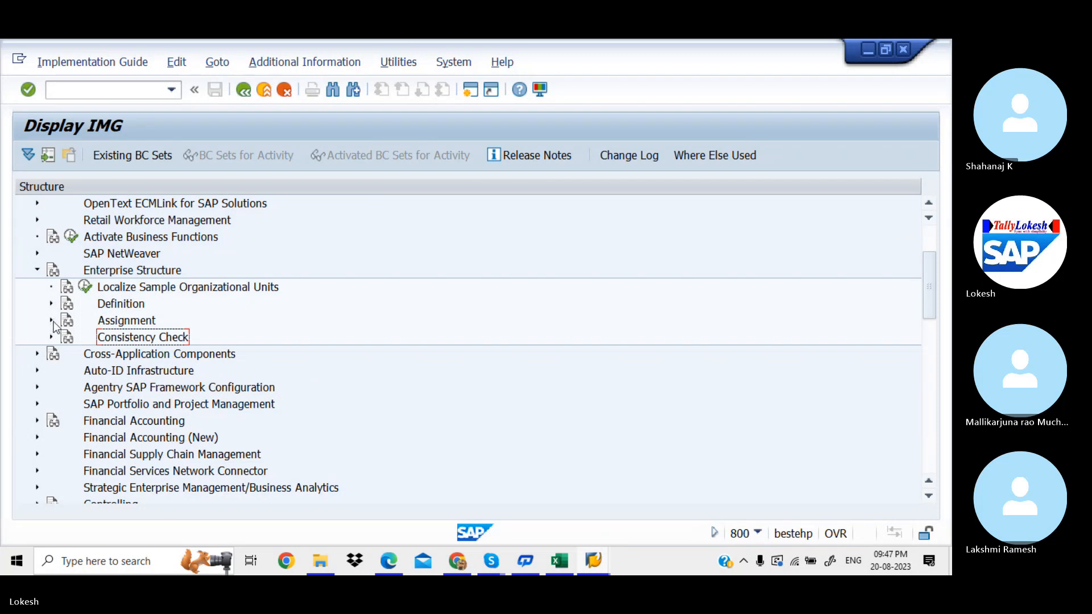
left_click(51, 320)
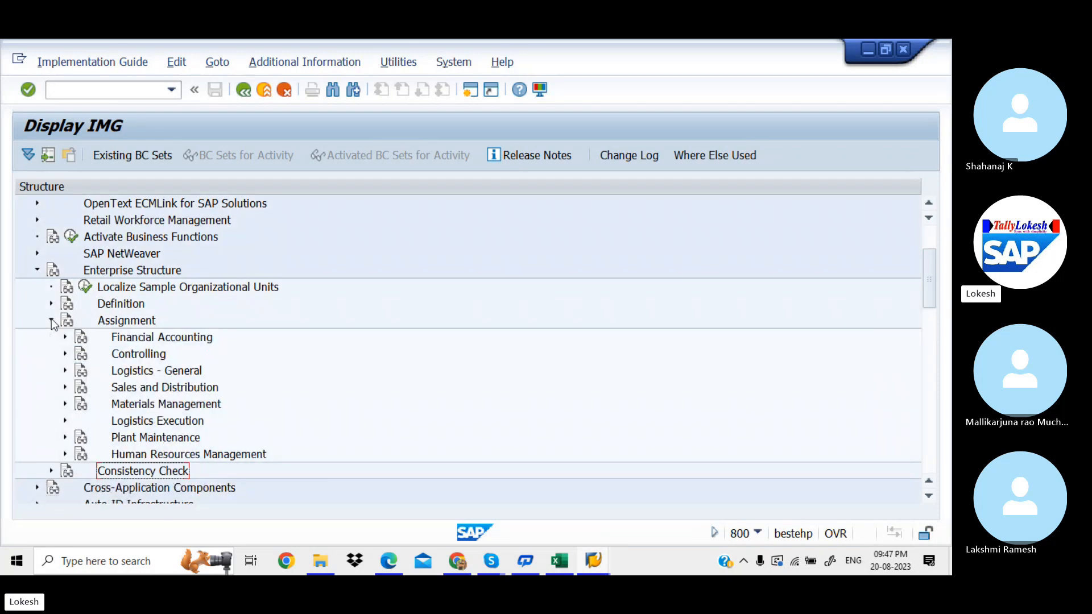
left_click(65, 336)
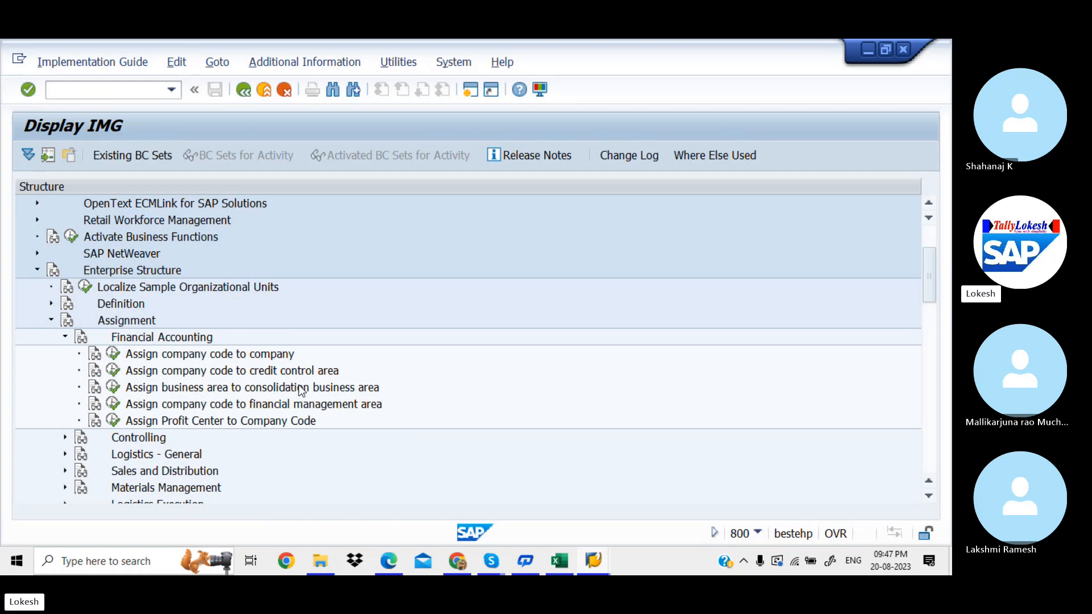
left_click(113, 388)
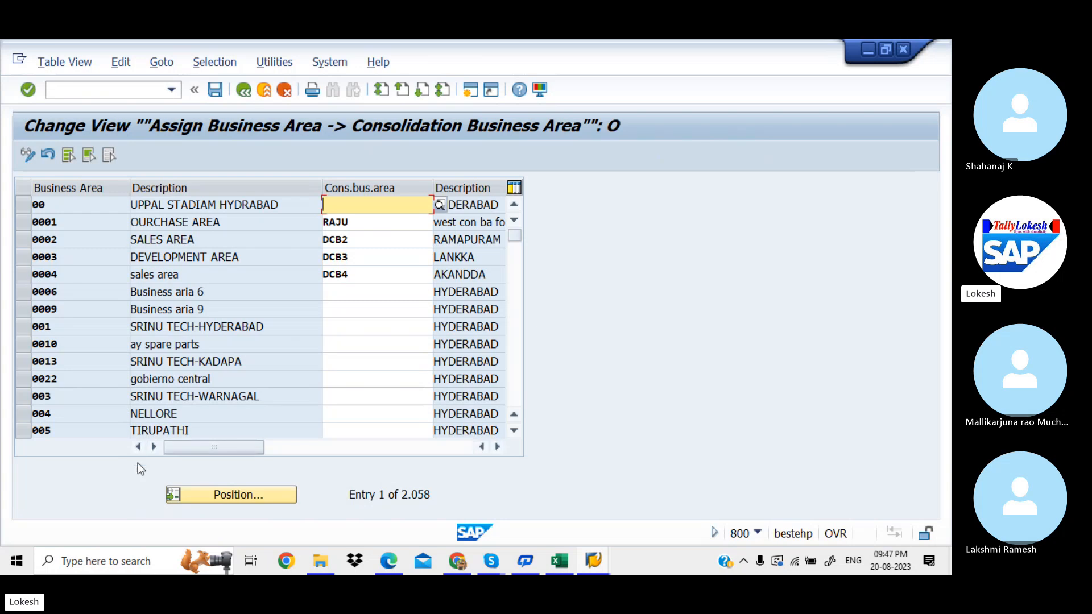
Step: Position the table at HCL1 and enter consolidation business area HCL for HCL1, HCL2 and HCL3
left_click(223, 498)
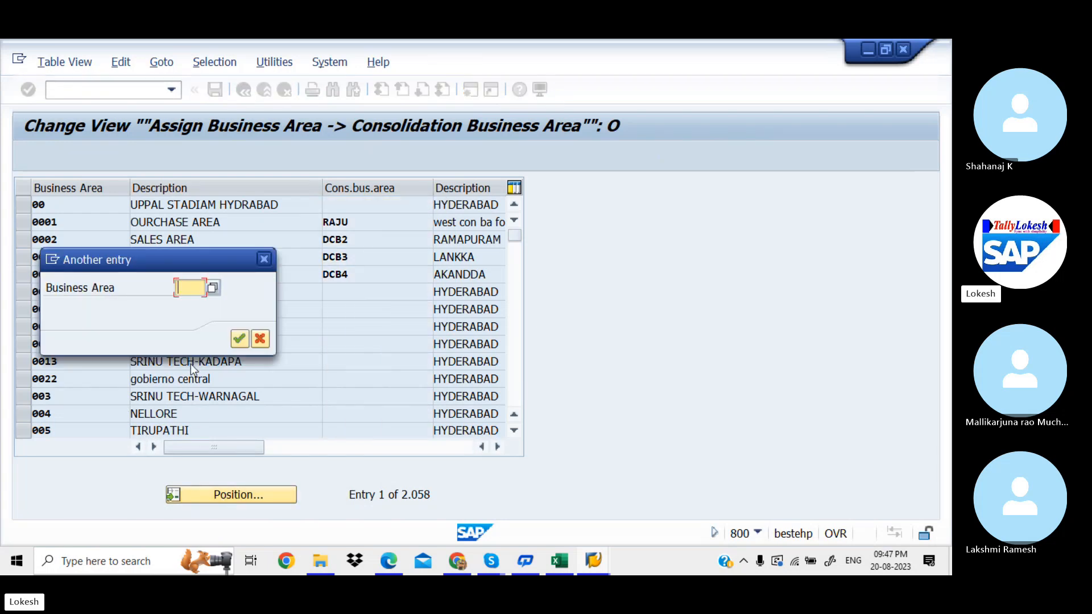
type("HCL1")
key("Return")
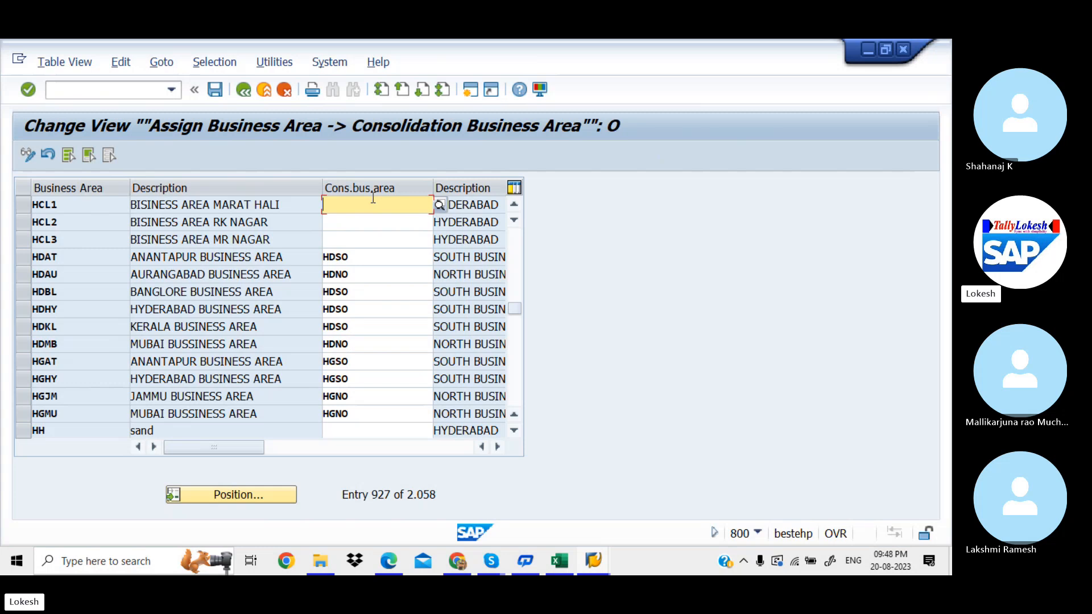
type("HCL")
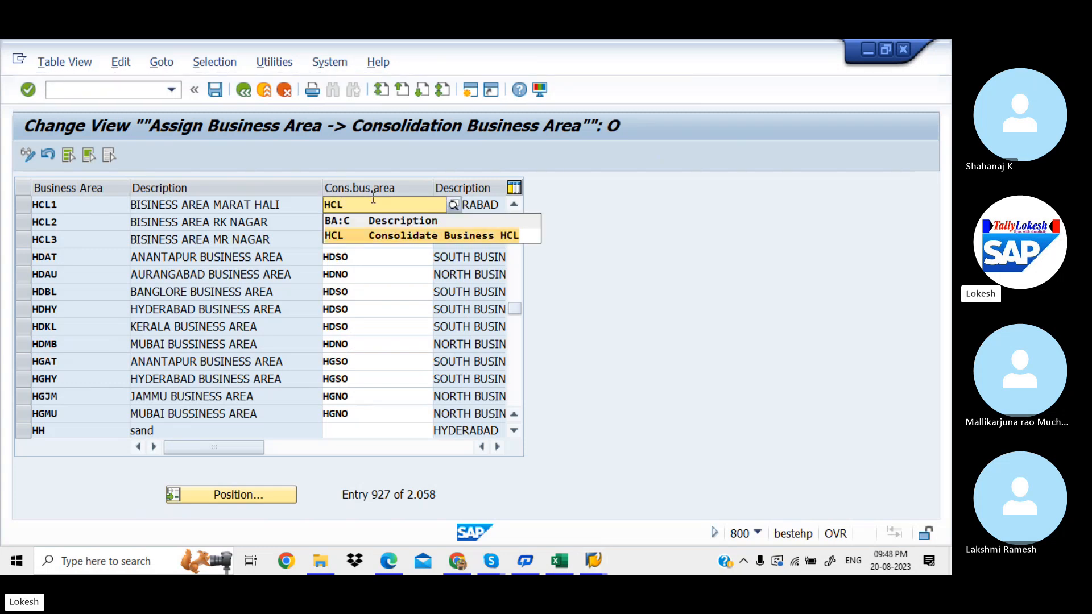
key("Tab")
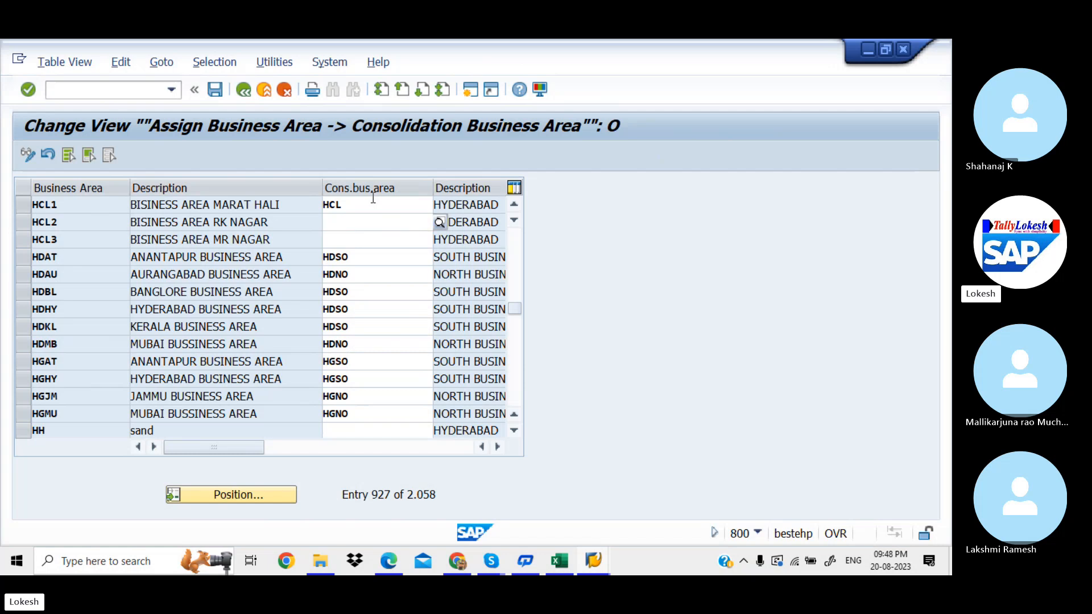
type("HCL")
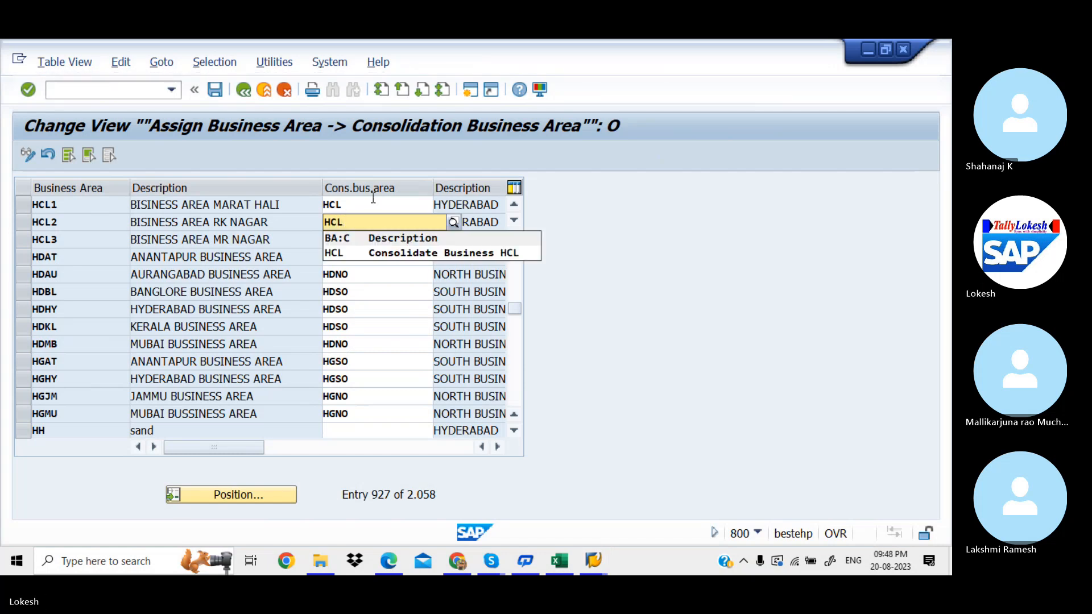
key("Tab")
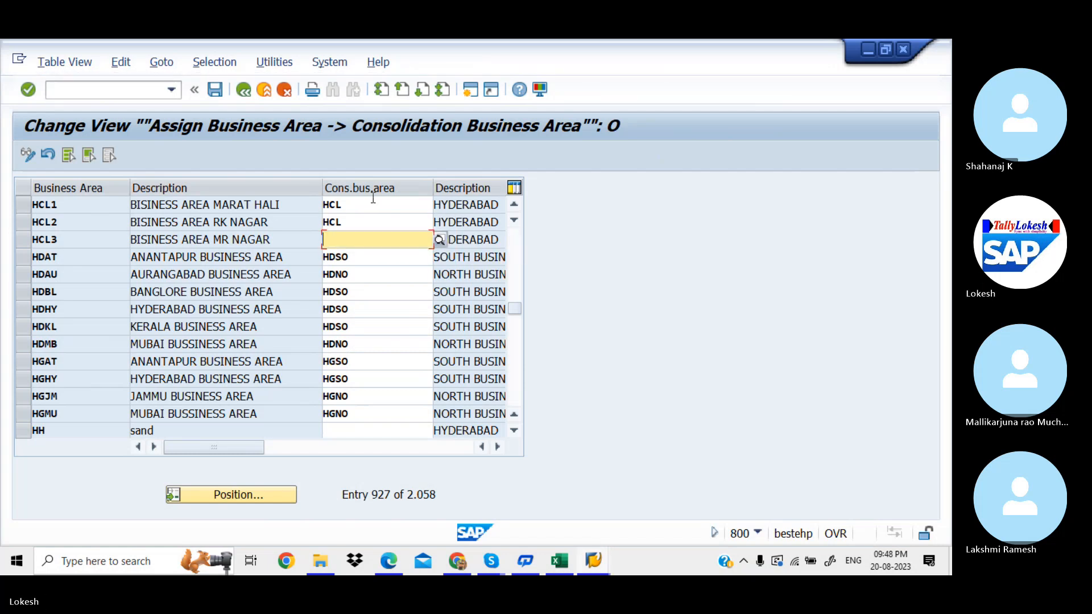
type("HCL")
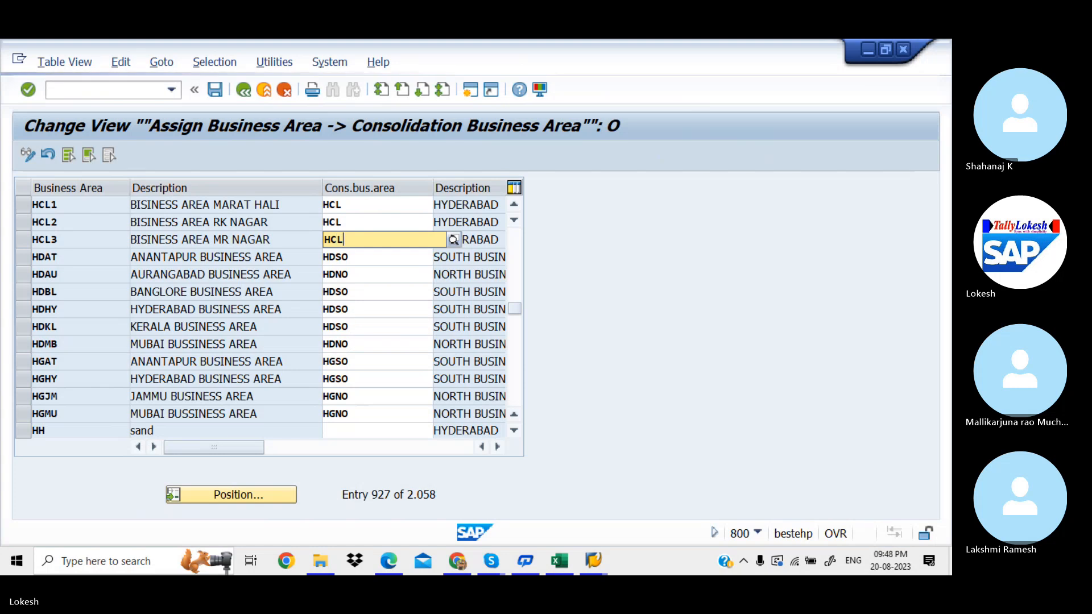
key("Tab")
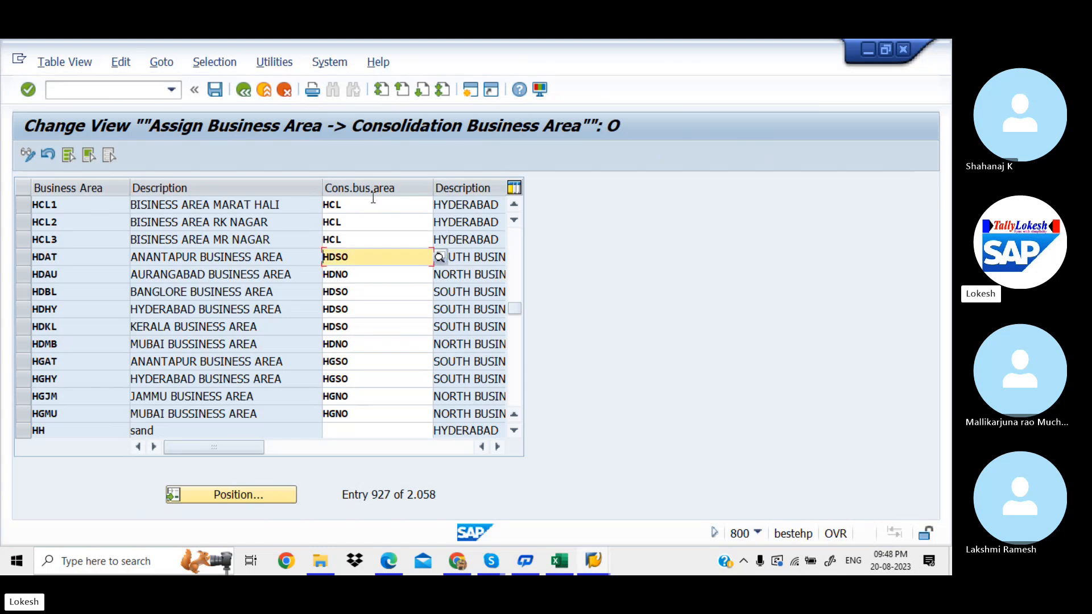
Step: Save the assignments under new request MAHK912108, 'Assign Business Area to Consolidation area HCL'
left_click(216, 90)
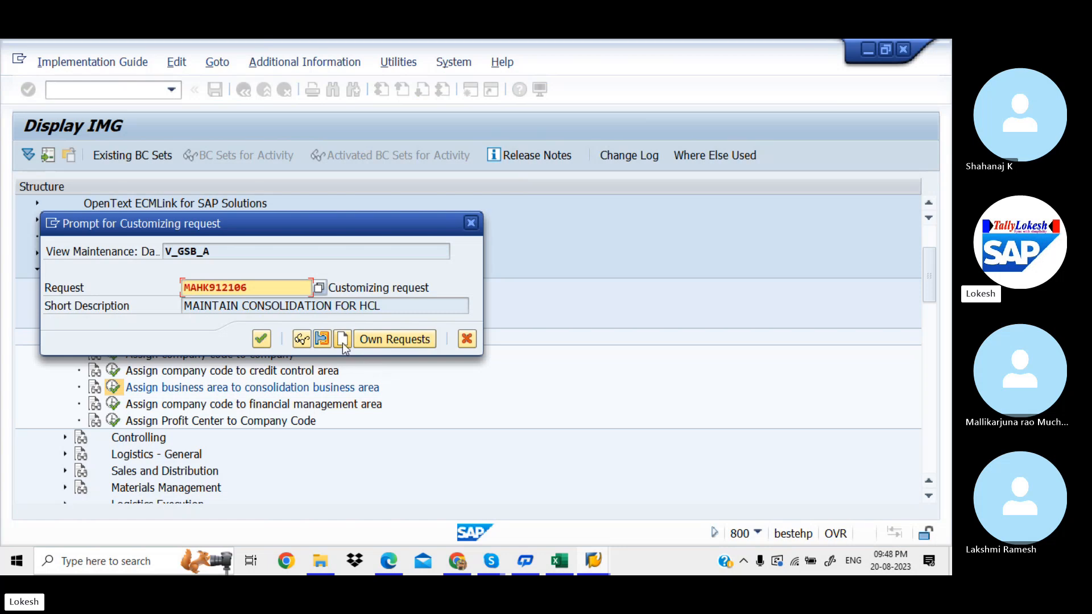
left_click(341, 339)
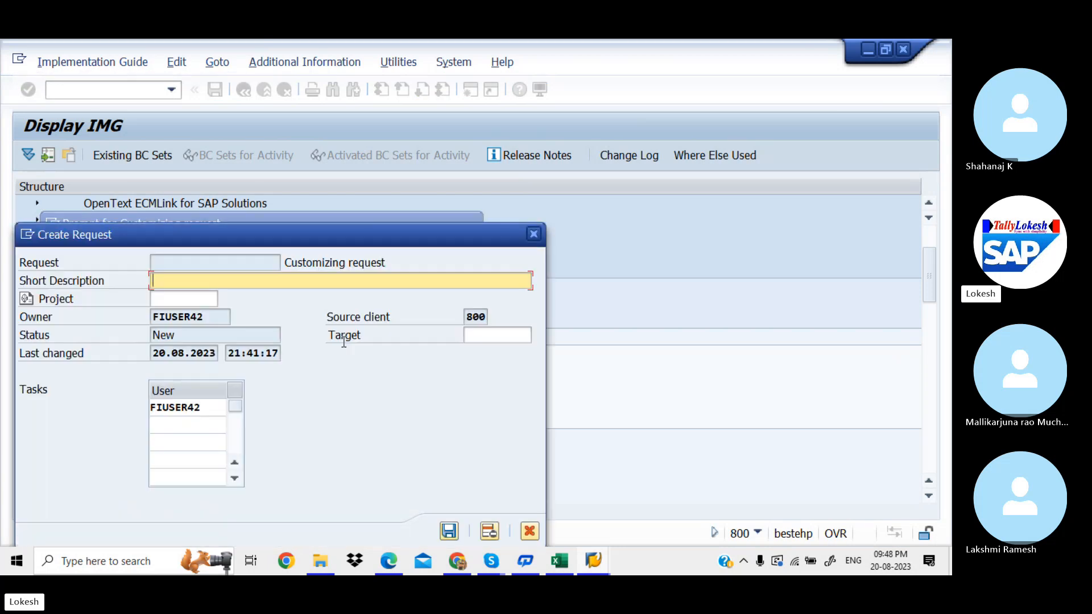
type("A")
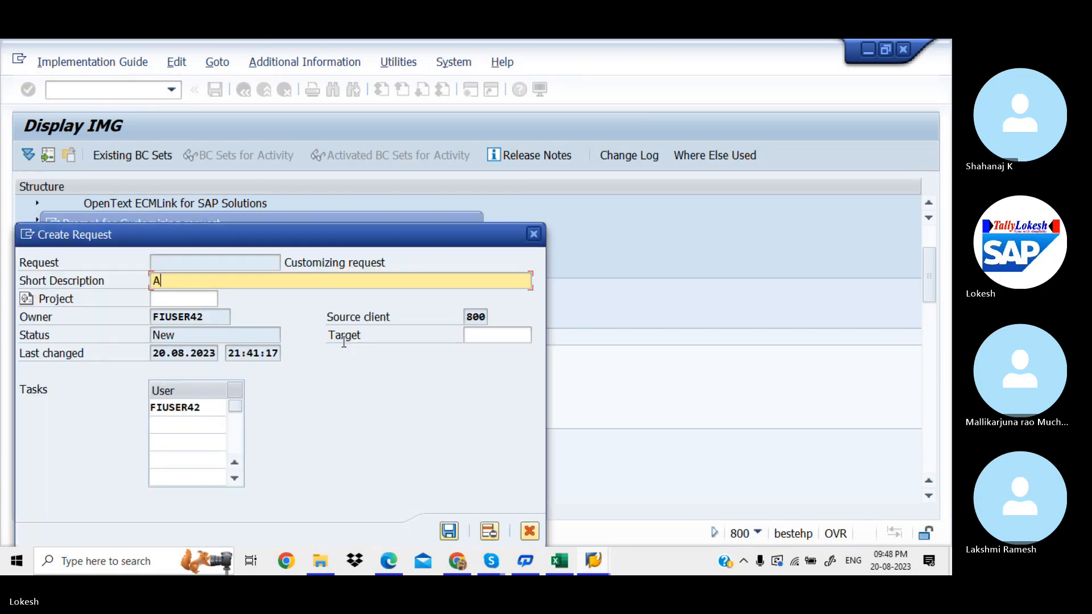
type("ssign C")
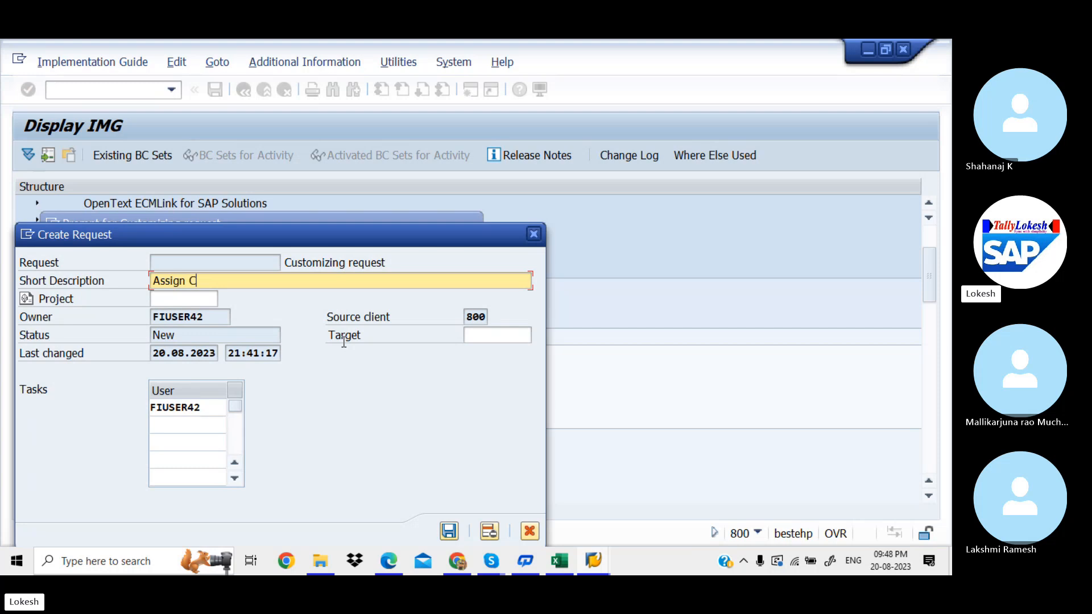
key("BackSpace")
type("Business ")
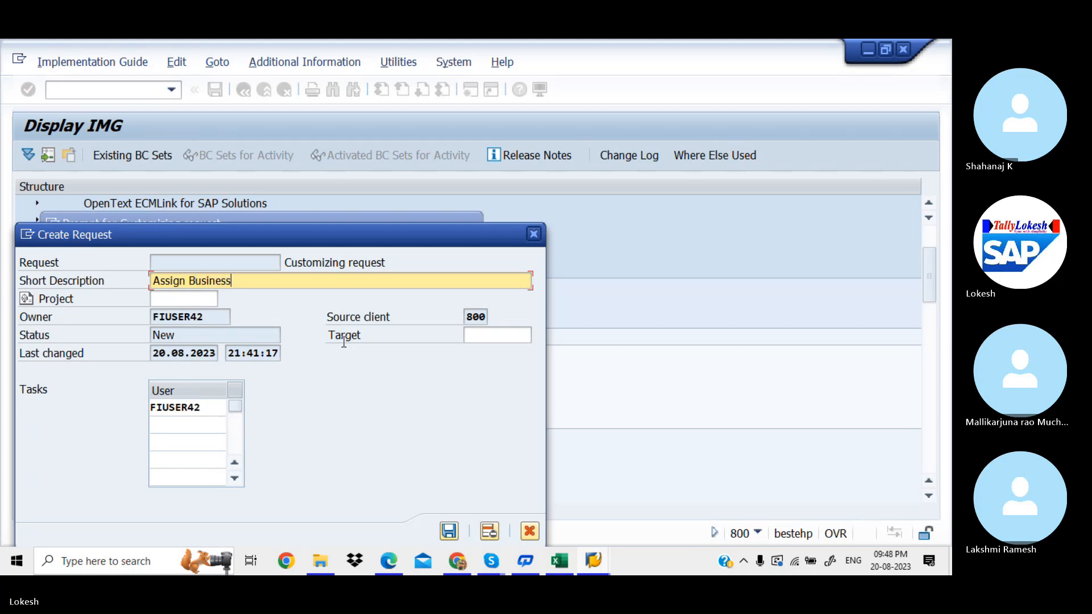
type("ARE")
key("BackSpace")
key("BackSpace")
type("rea ")
type("fo")
key("BackSpace")
key("BackSpace")
type("to")
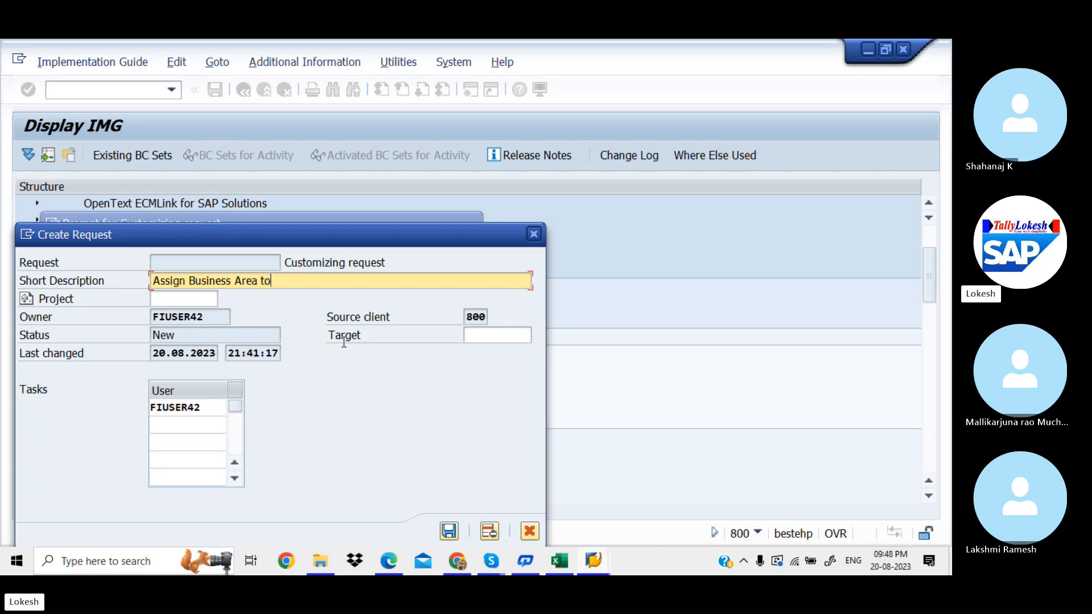
type(" Conso")
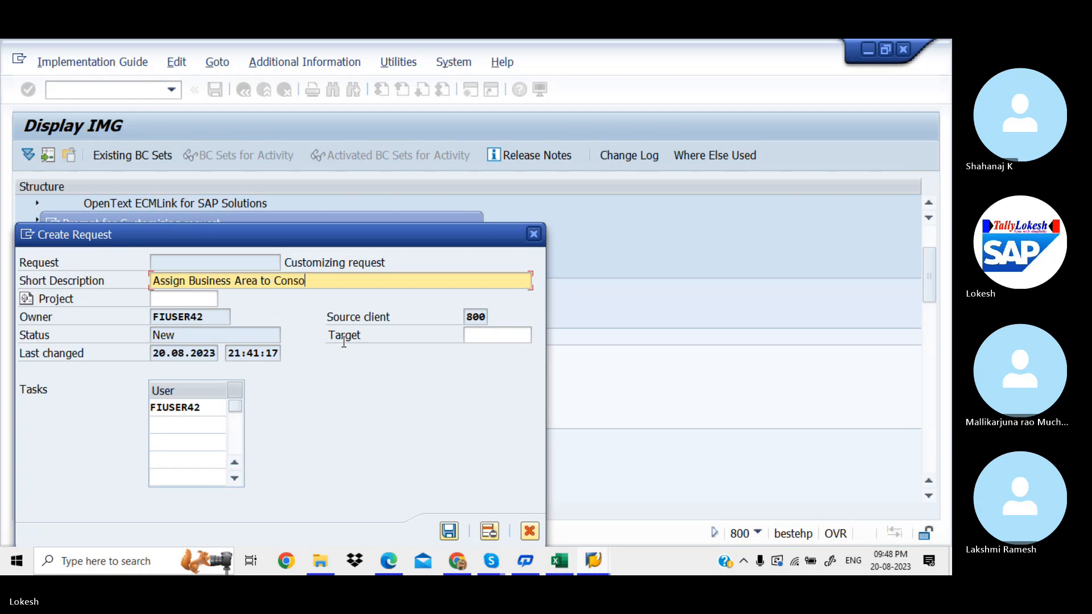
type("lidation")
key("BackSpace")
key("BackSpace")
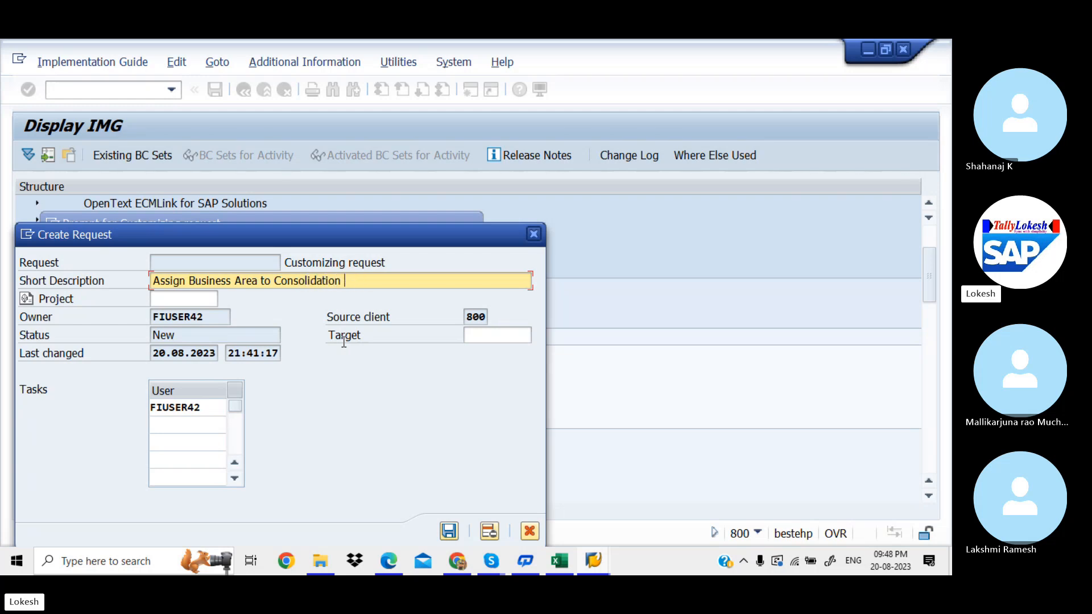
type("area ")
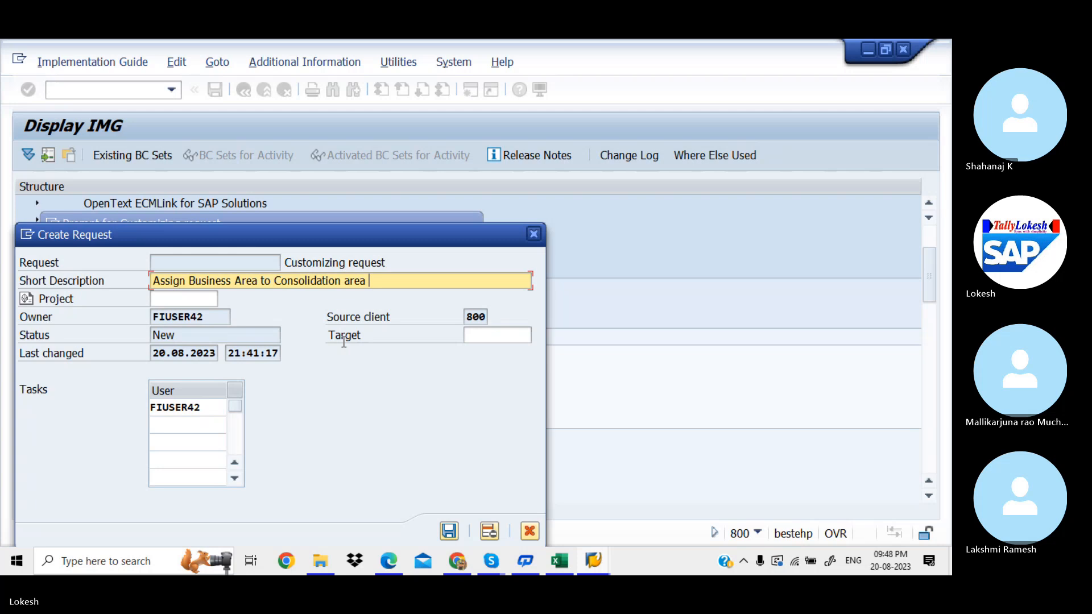
type("HCL")
left_click(447, 532)
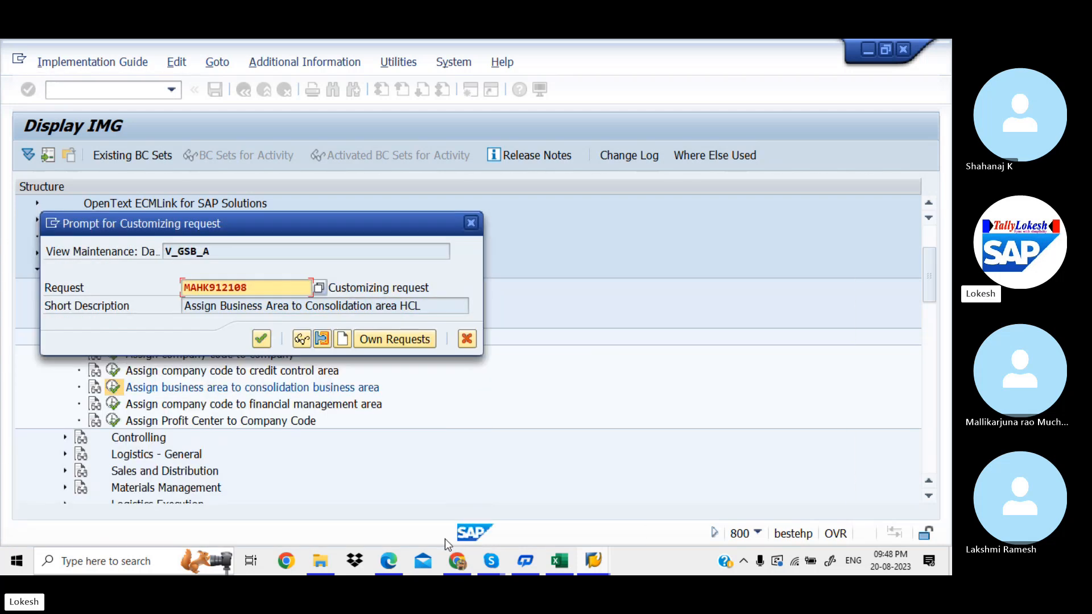
left_click(261, 339)
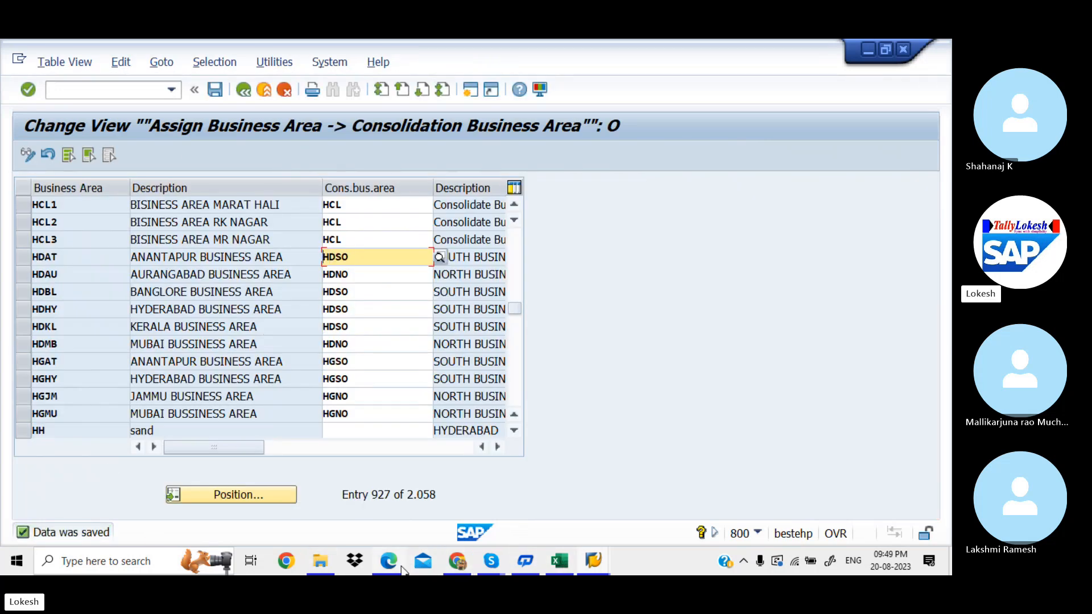
left_click(558, 563)
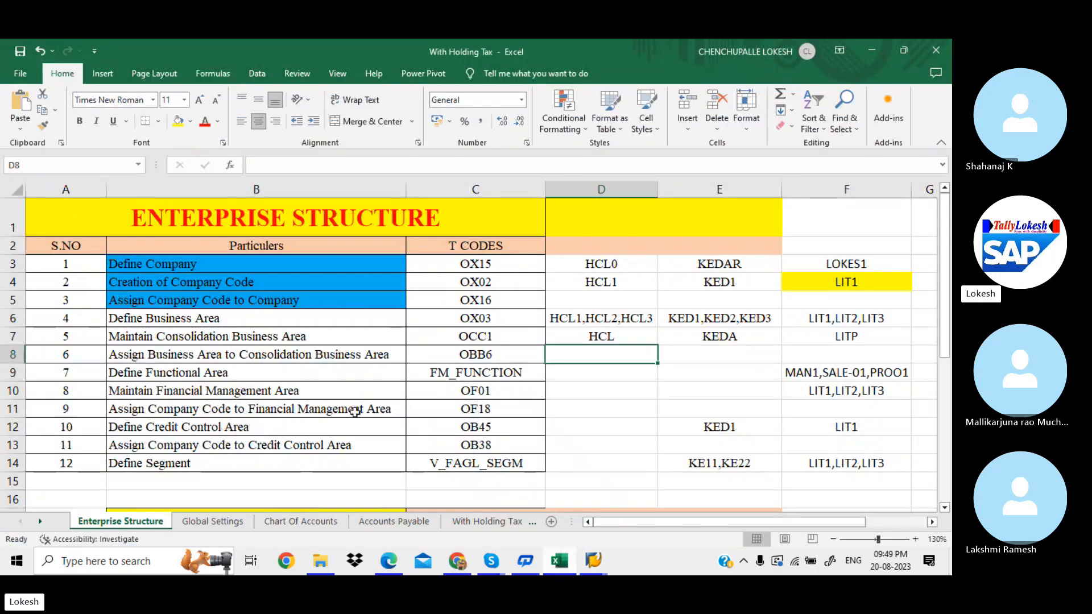
left_click(146, 353)
left_click(563, 352)
mouse_move(593, 563)
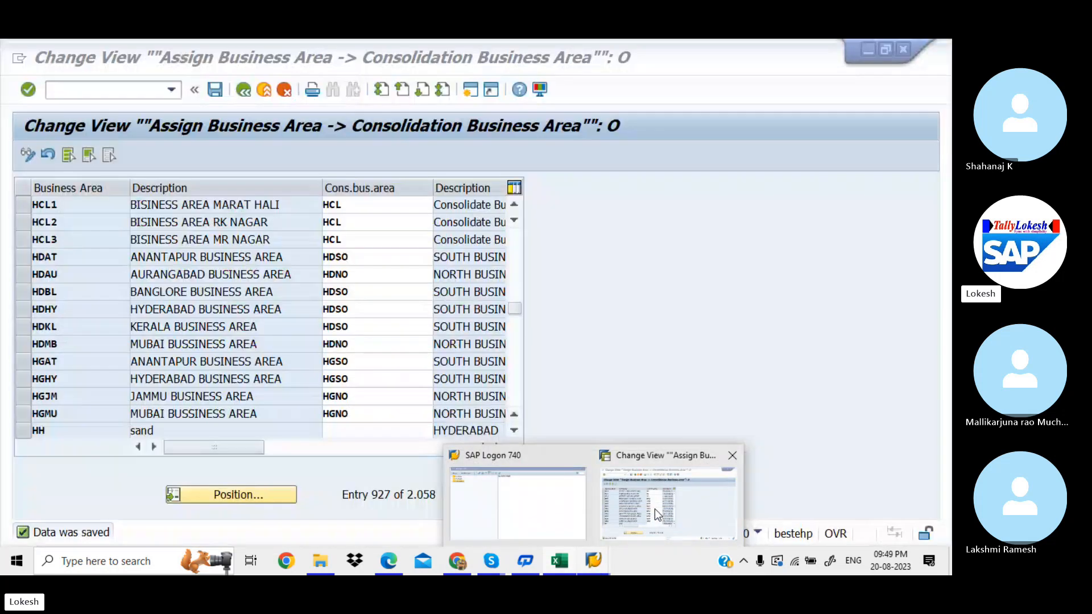
left_click(654, 510)
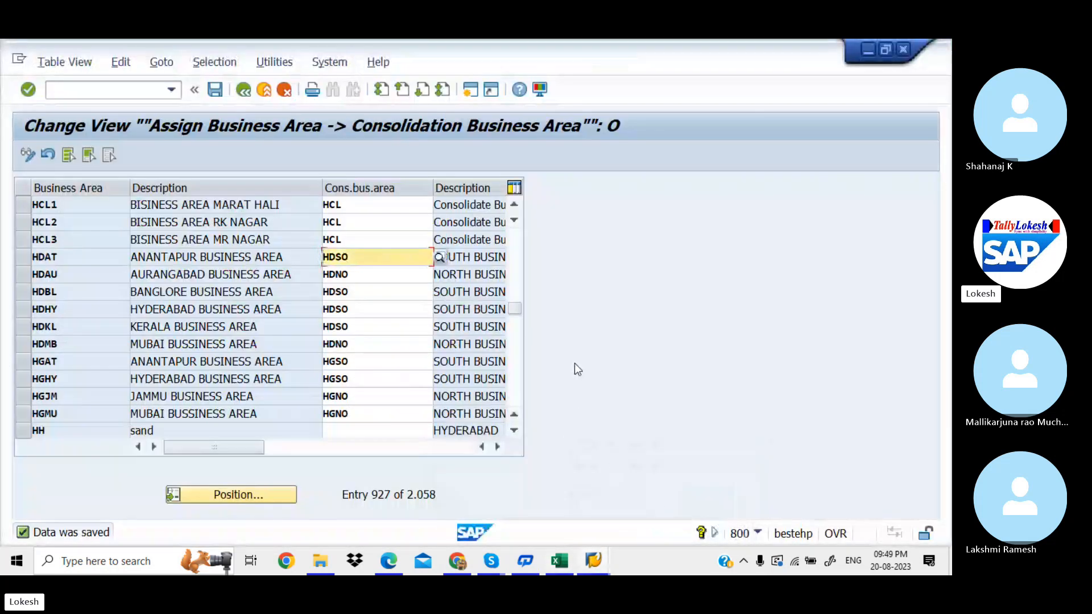
Step: Exit the assignment table and collapse the Assignment and Enterprise Structure branches
left_click(151, 93)
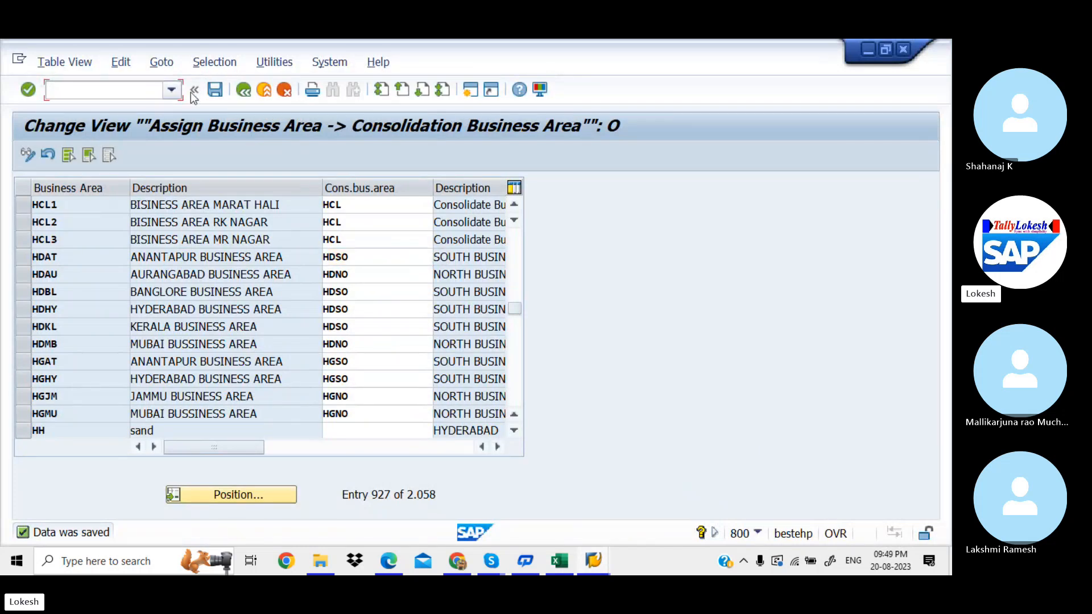
left_click(246, 92)
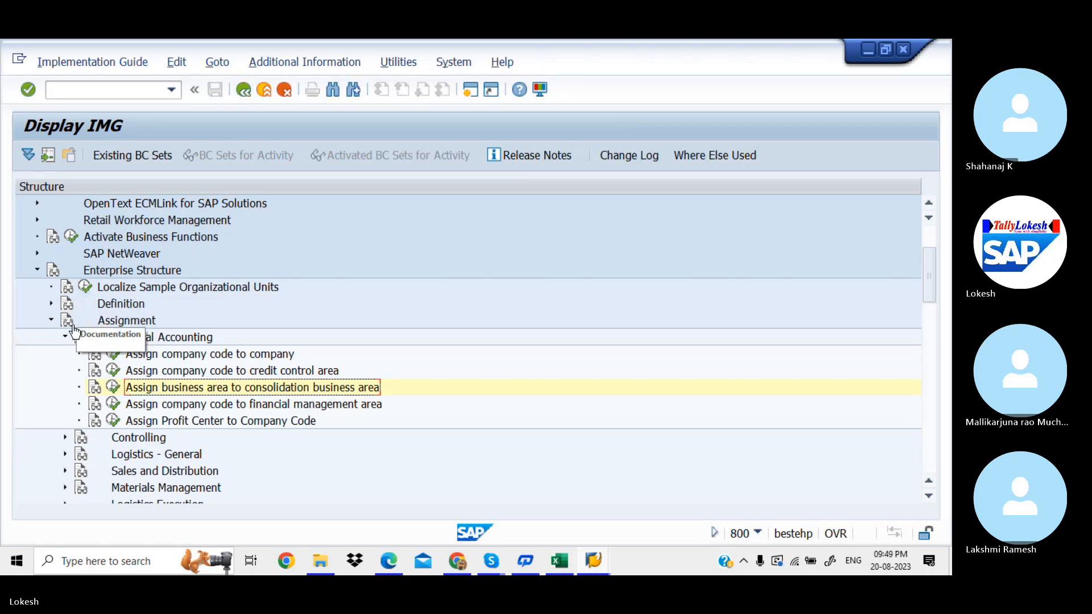
left_click(51, 322)
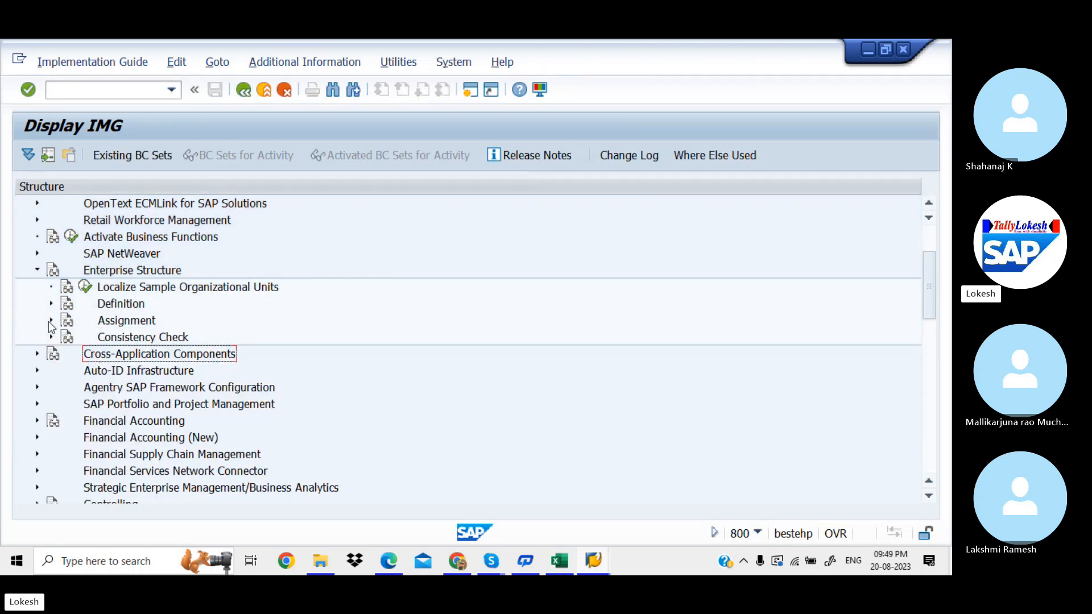
left_click(39, 269)
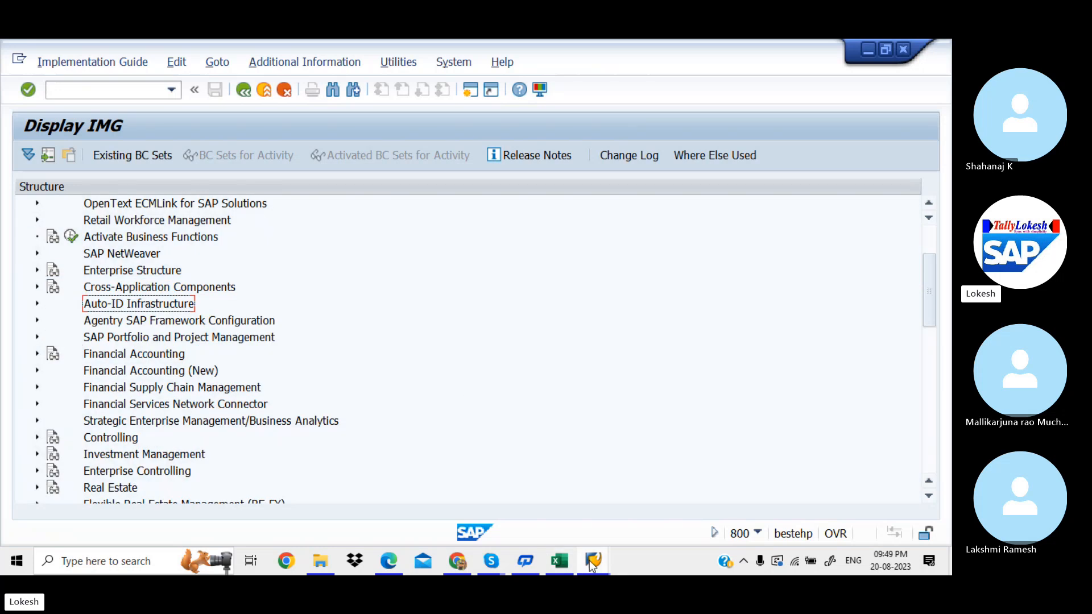
Step: Review the Excel step names and codes in rows 4–8, including HCL in D7, then return to the Skype call window
mouse_move(494, 550)
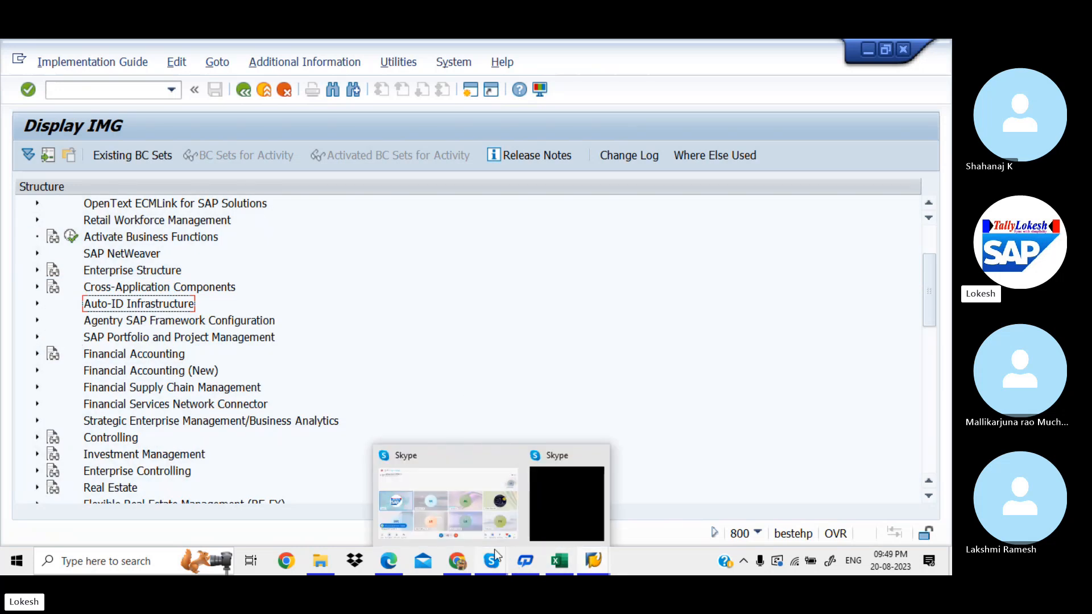
left_click(479, 493)
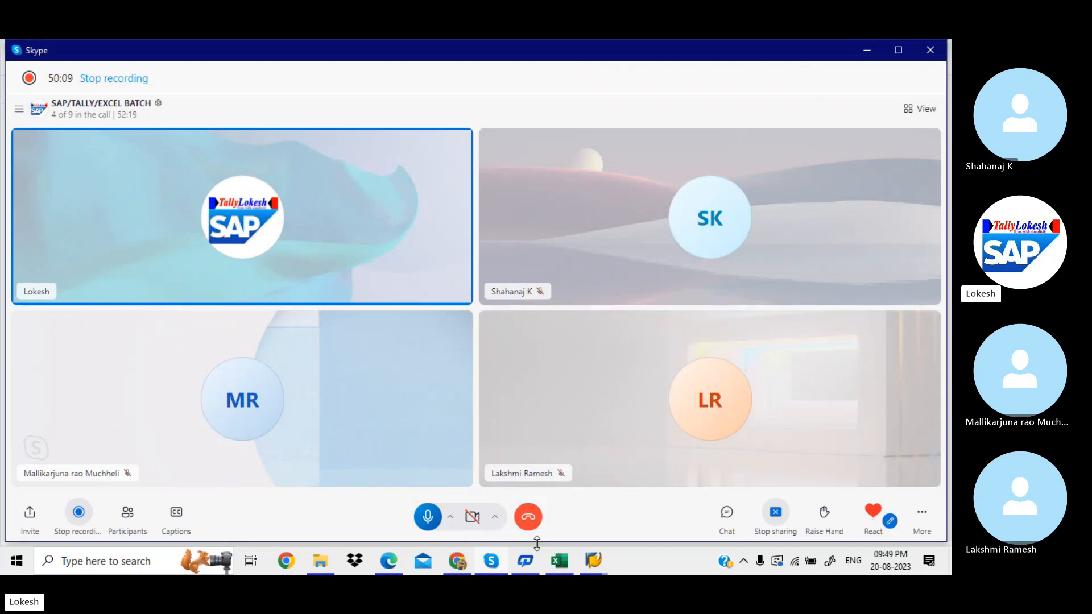
left_click(559, 561)
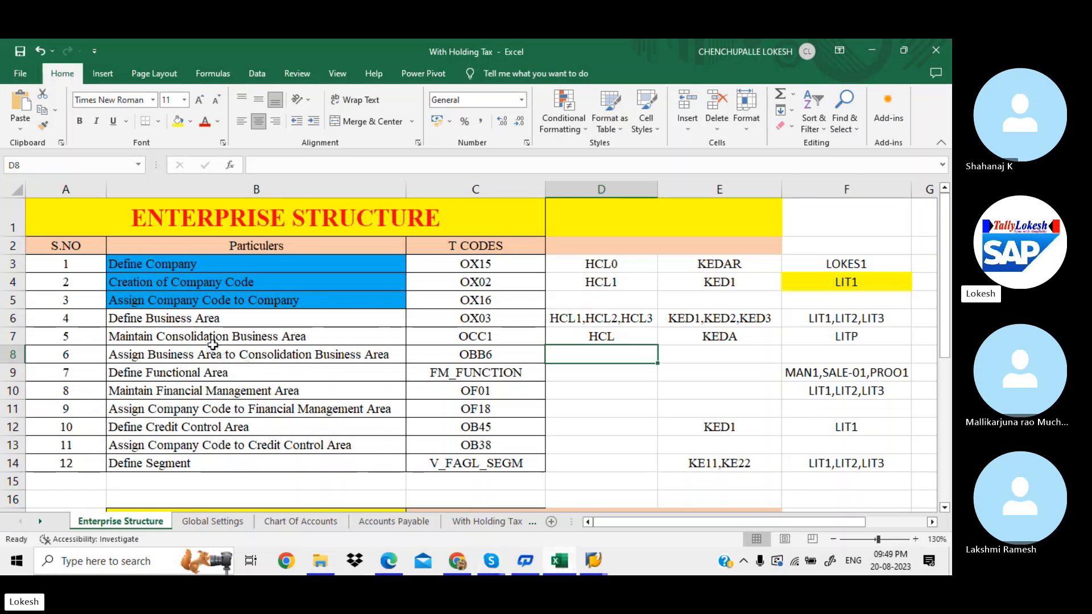
left_click(269, 353)
left_click_drag(269, 352, 431, 271)
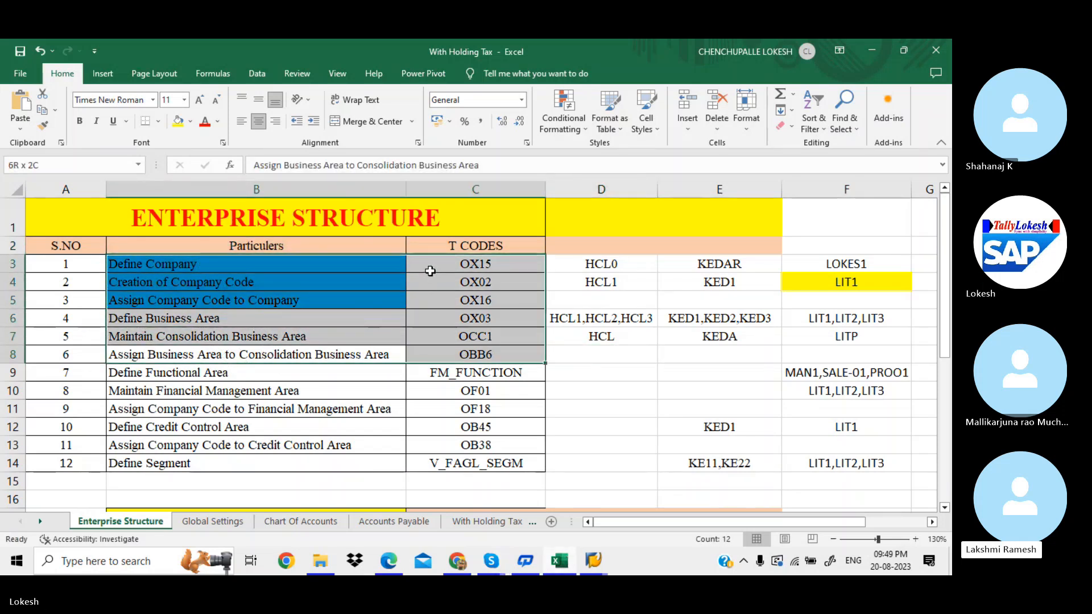
left_click(558, 336)
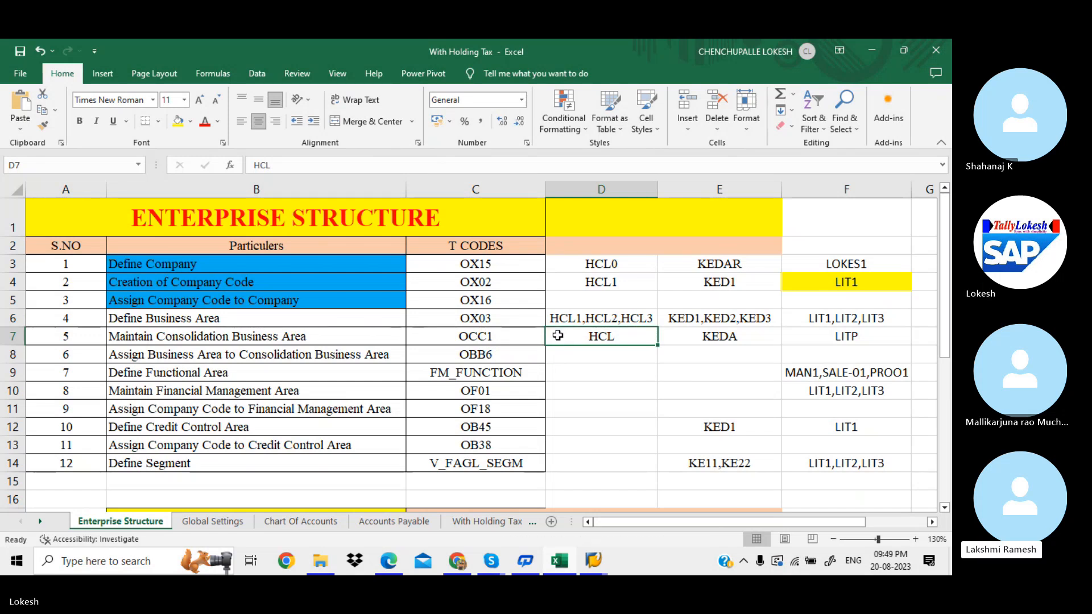
mouse_move(500, 563)
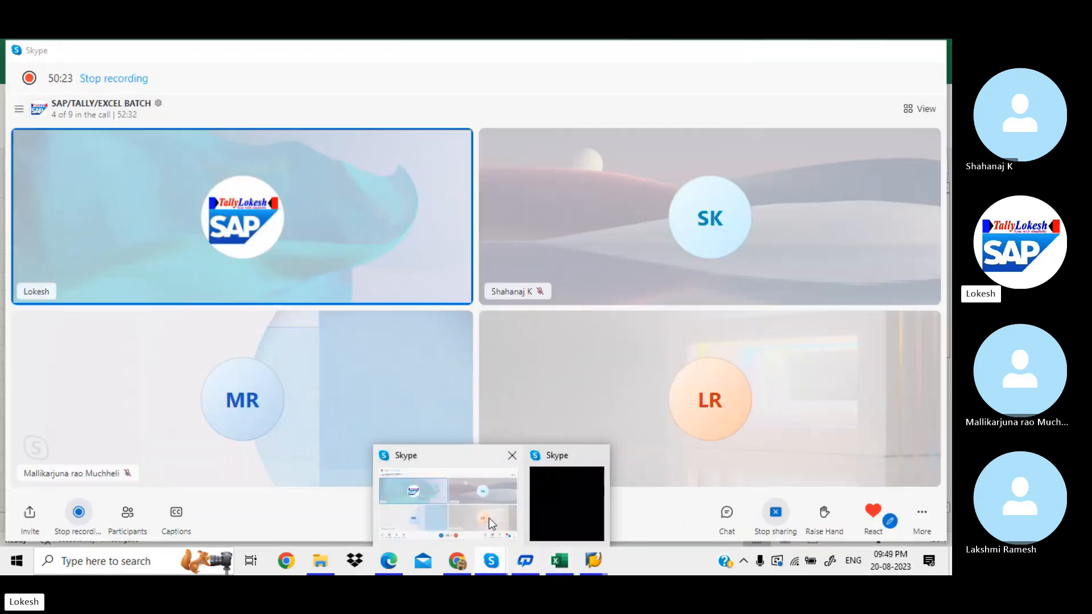
left_click(489, 517)
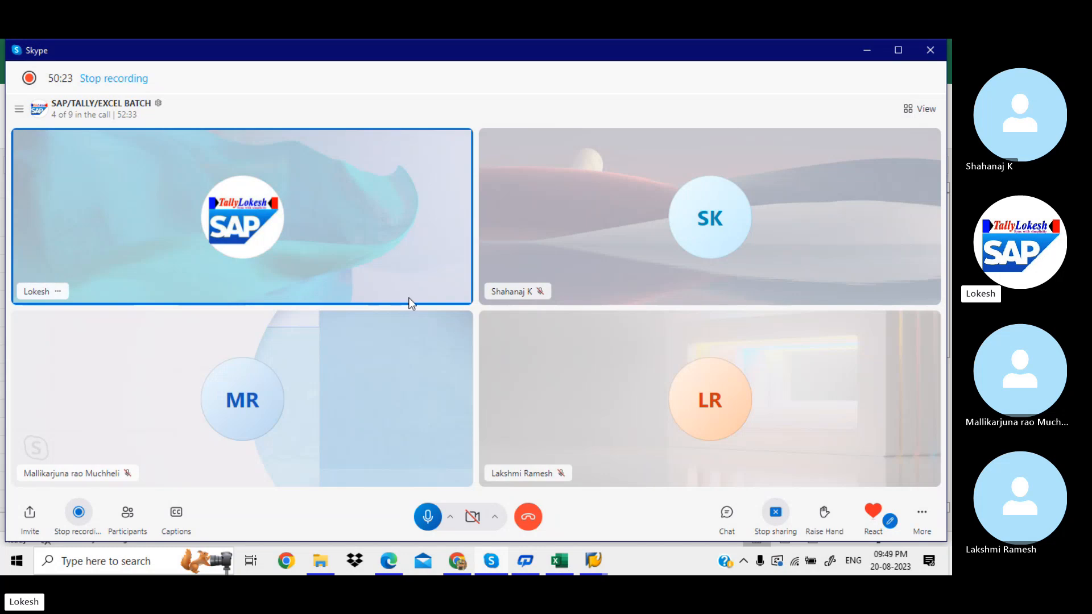